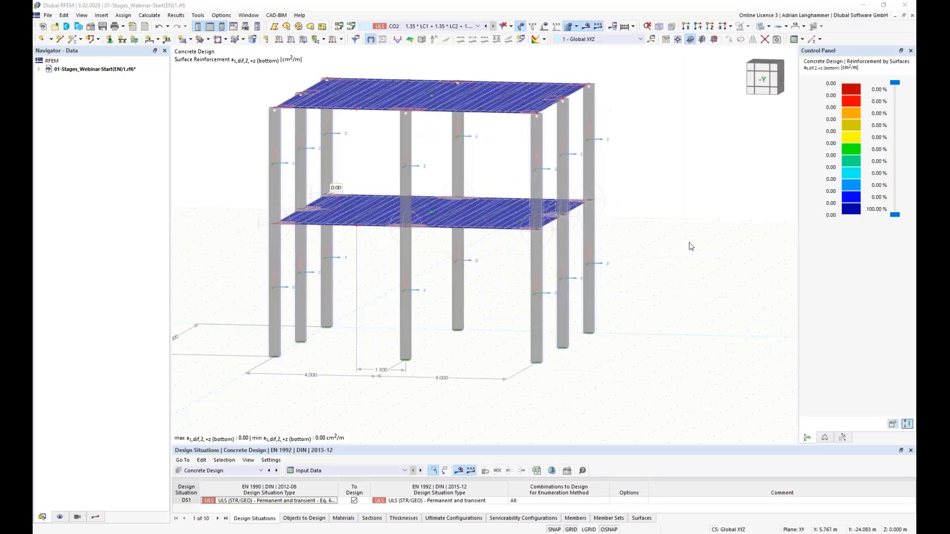
Step: Examine the two-storey concrete frame from several angles and select the two middle ground-floor columns
scroll(677, 251, down, 1)
middle_drag(681, 252, 697, 267)
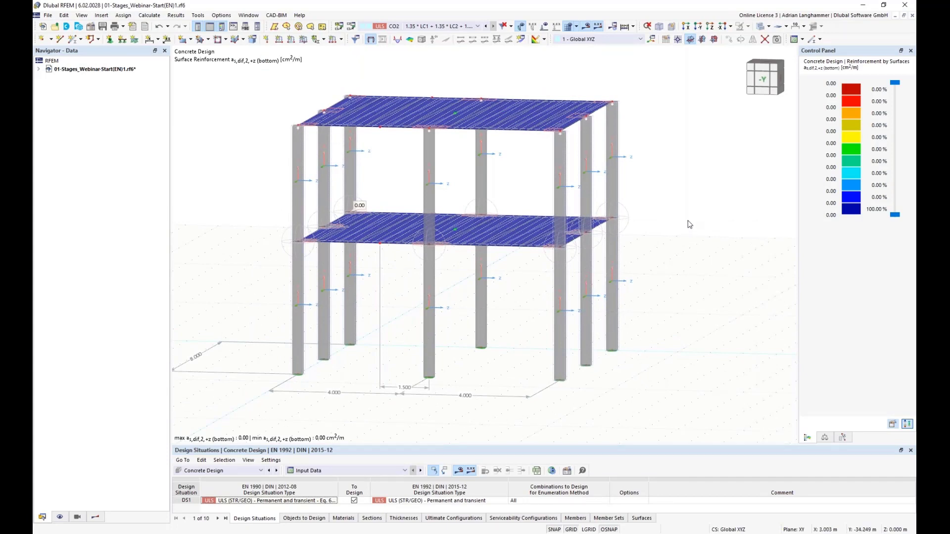
ctrl+middle_drag(673, 230, 676, 221)
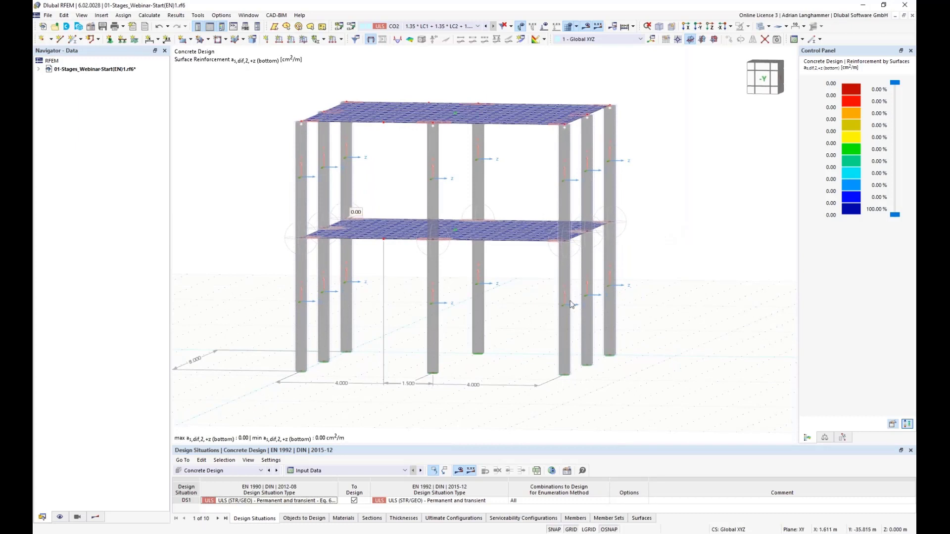
drag(520, 307, 412, 283)
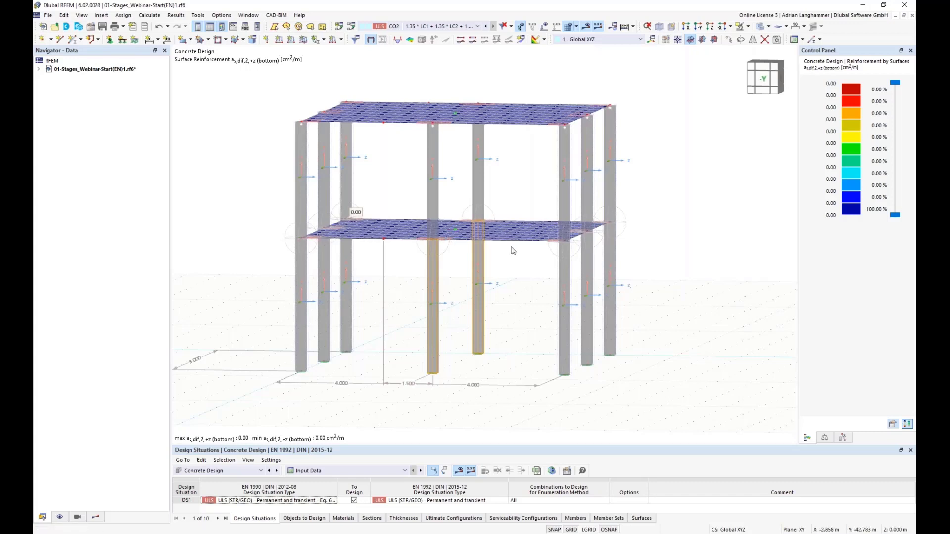
middle_drag(511, 290, 506, 239)
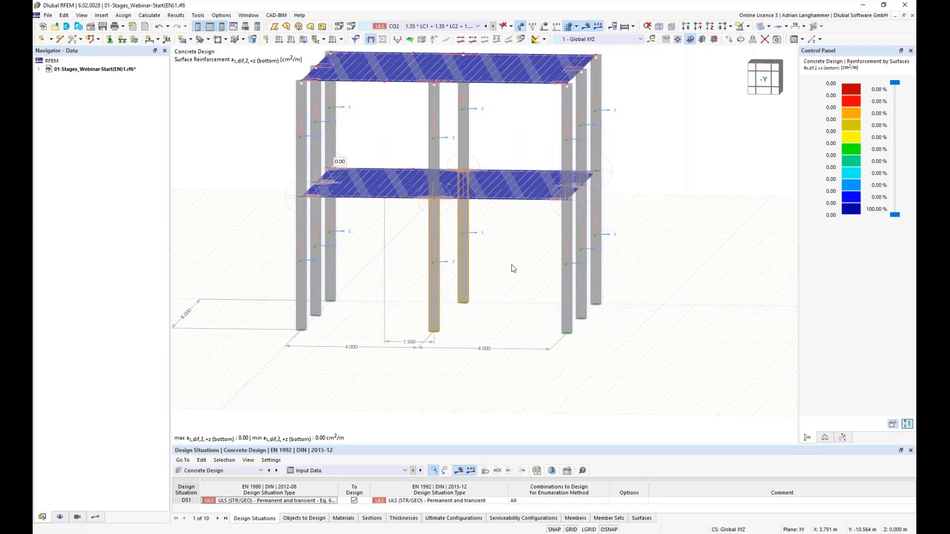
middle_drag(485, 297, 493, 301)
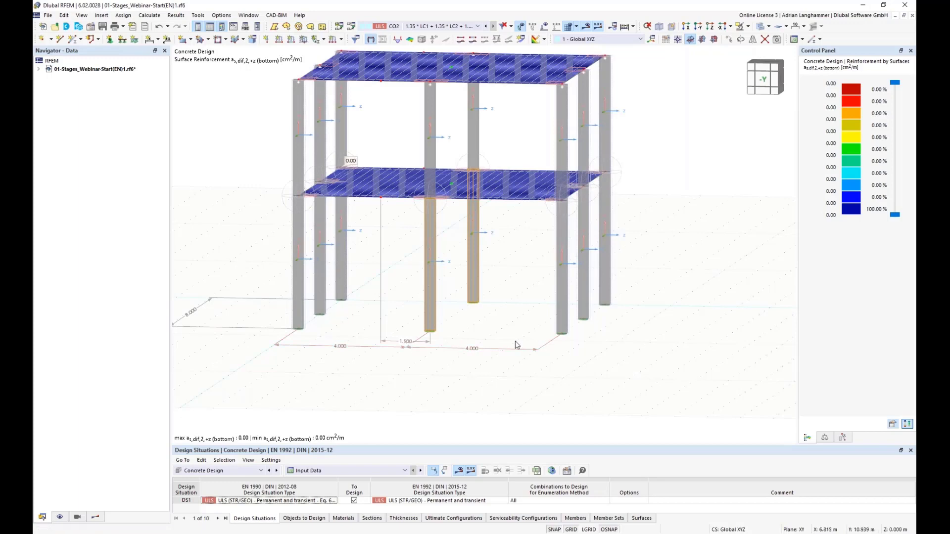
middle_drag(480, 321, 442, 344)
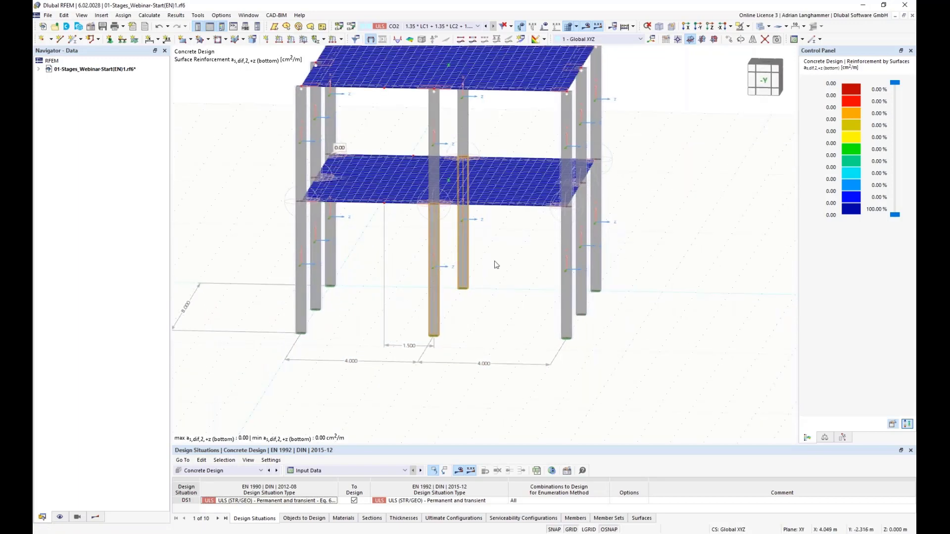
middle_drag(481, 310, 445, 272)
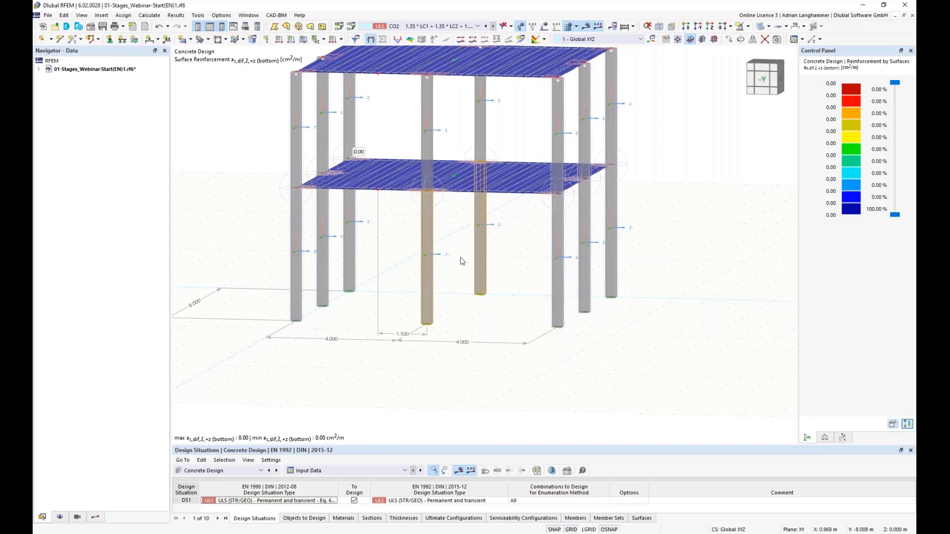
scroll(455, 425, down, 3)
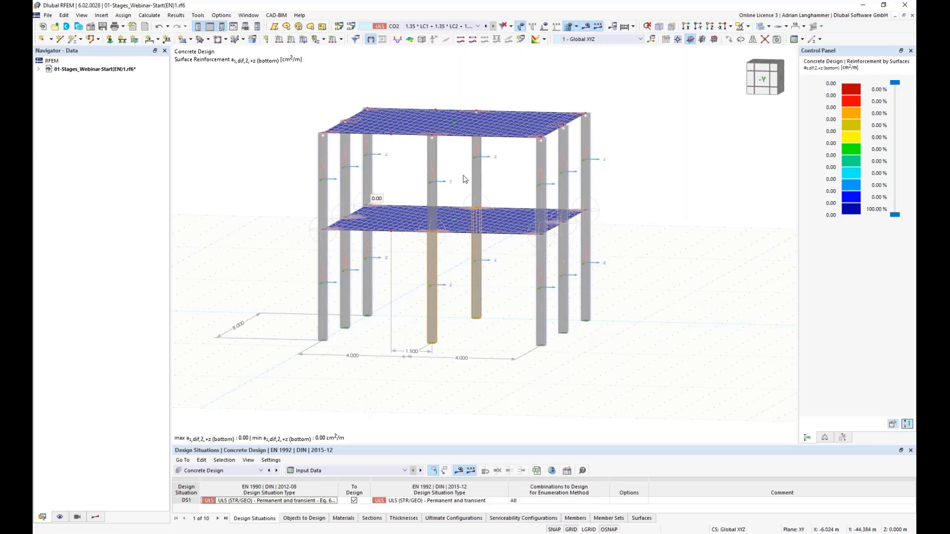
middle_drag(453, 163, 439, 153)
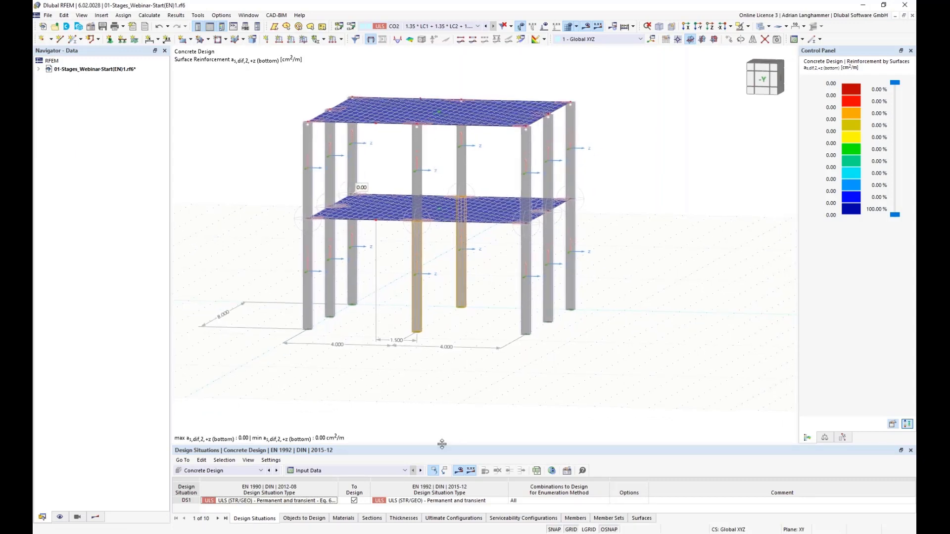
Step: Enlarge the table area and display the required longitudinal surface reinforcement as,req,1,-z (top)
drag(440, 445, 448, 358)
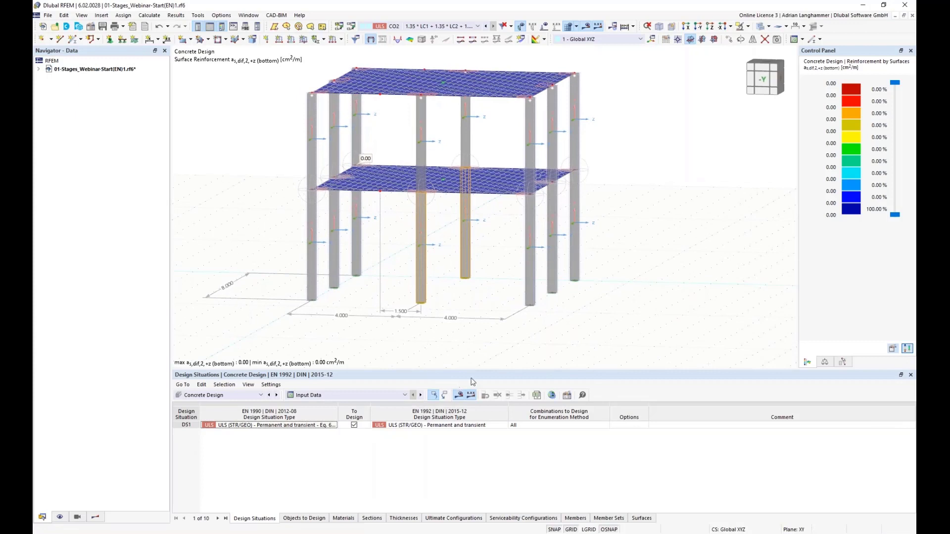
click(97, 517)
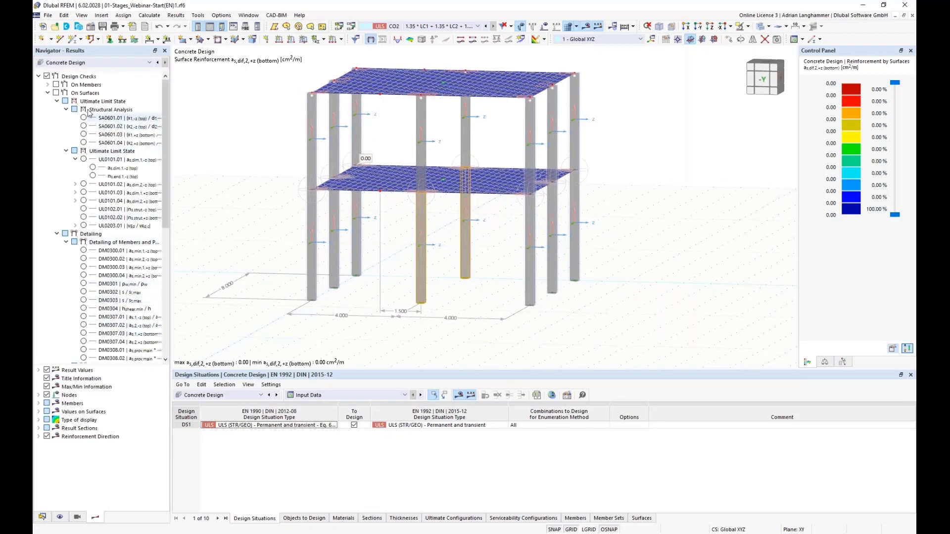
click(47, 93)
click(83, 142)
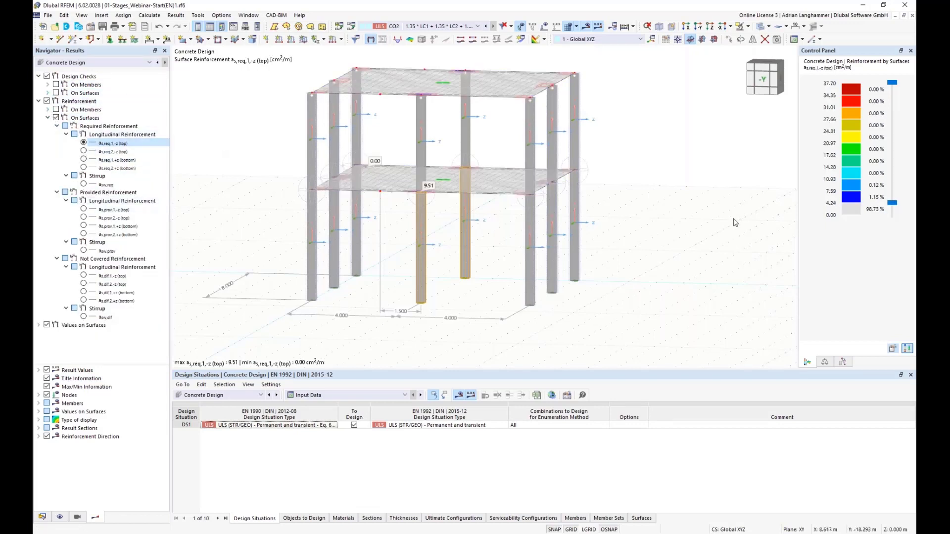
Step: Make the result colour scale refer to Max/Min instead of fixed limits
double_click(843, 184)
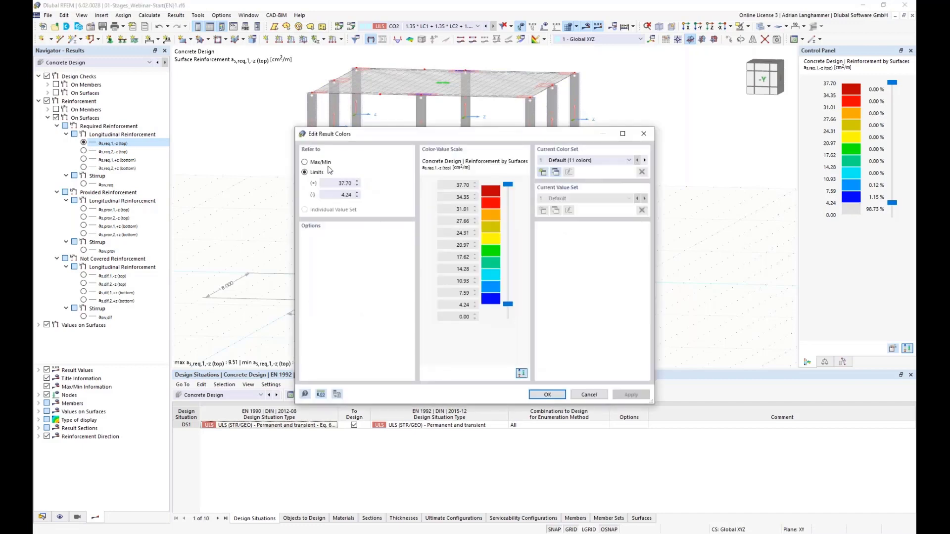
drag(507, 303, 507, 316)
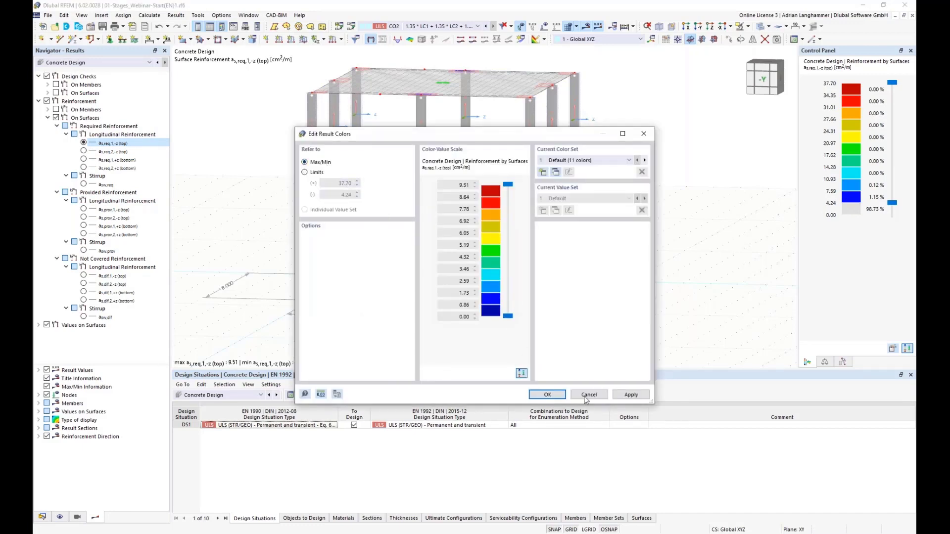
click(547, 394)
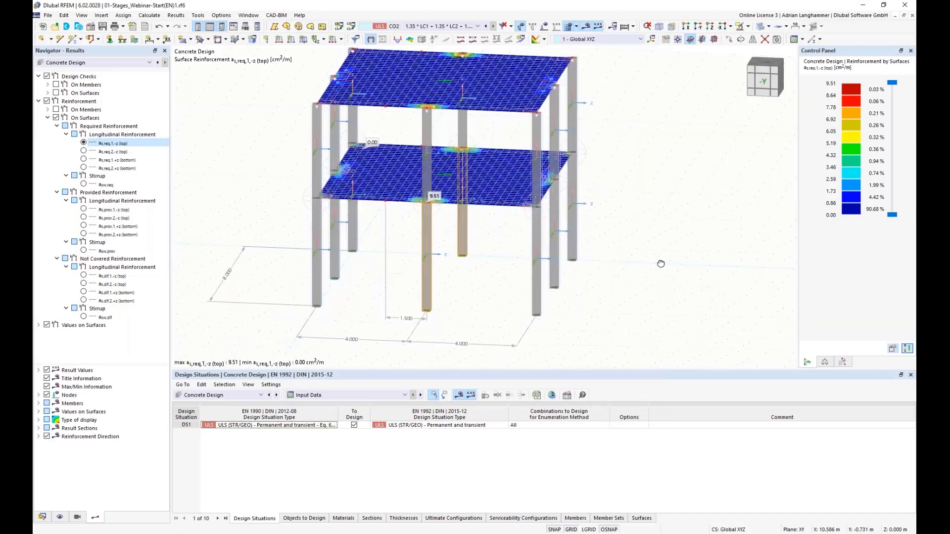
Step: View the required longitudinal surface reinforcement for direction 2 top, direction 1 bottom and direction 2 bottom in turn
click(83, 151)
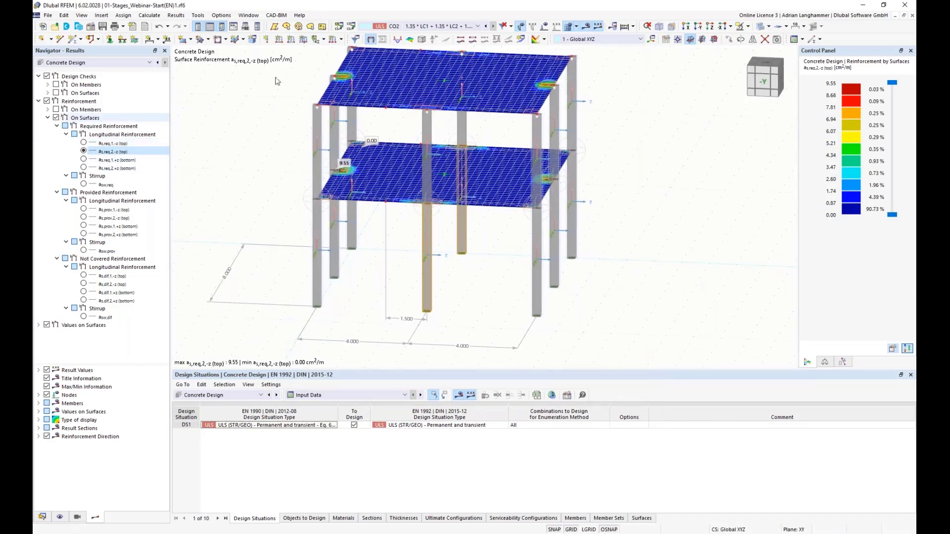
click(83, 160)
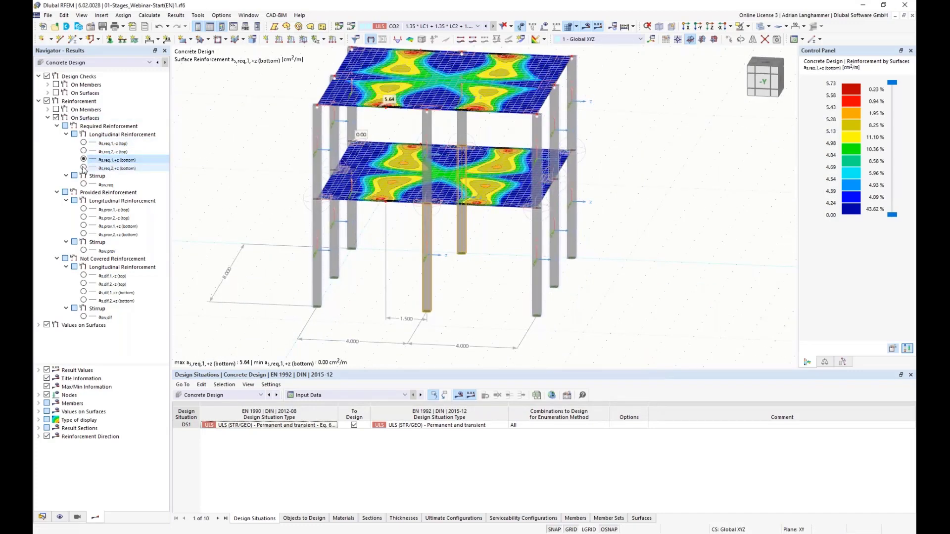
click(84, 168)
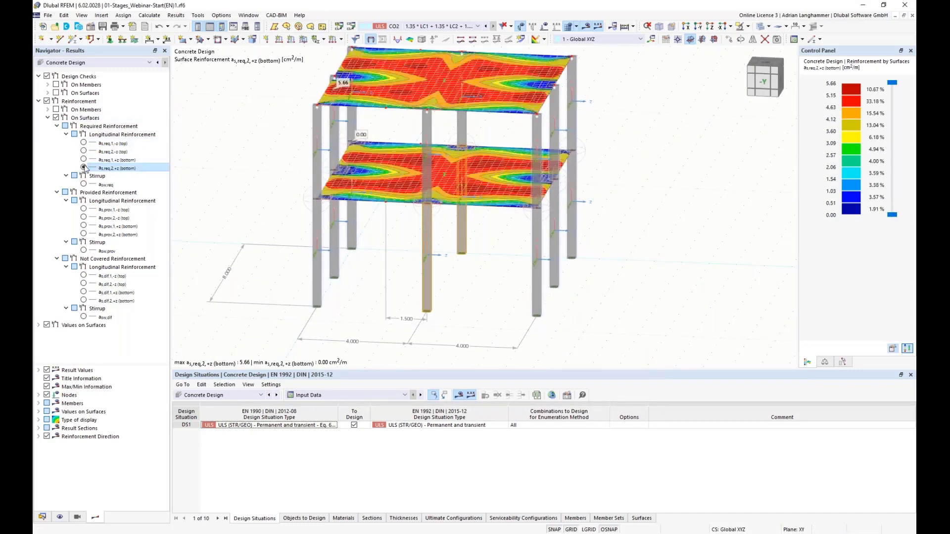
Step: View the provided longitudinal surface reinforcement for direction 1 top, direction 1 bottom and direction 2 bottom
click(83, 209)
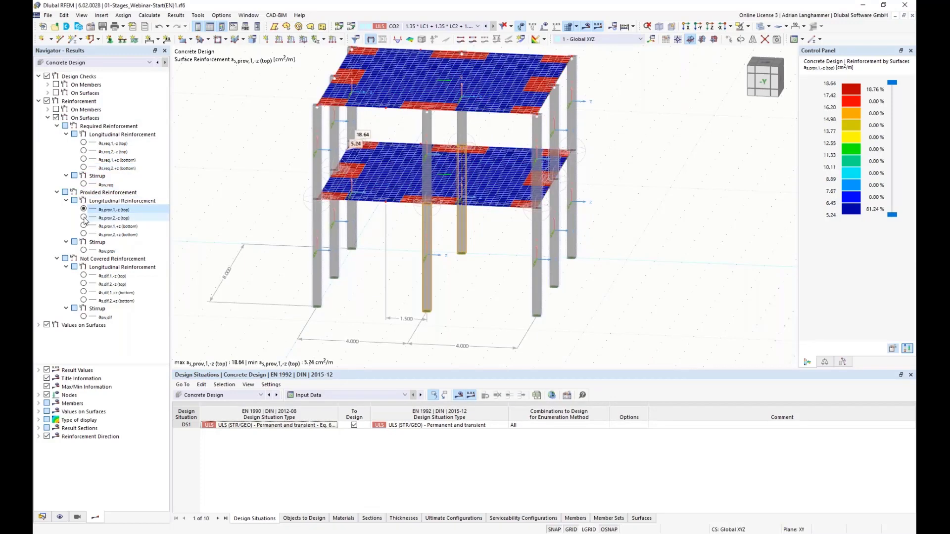
click(84, 226)
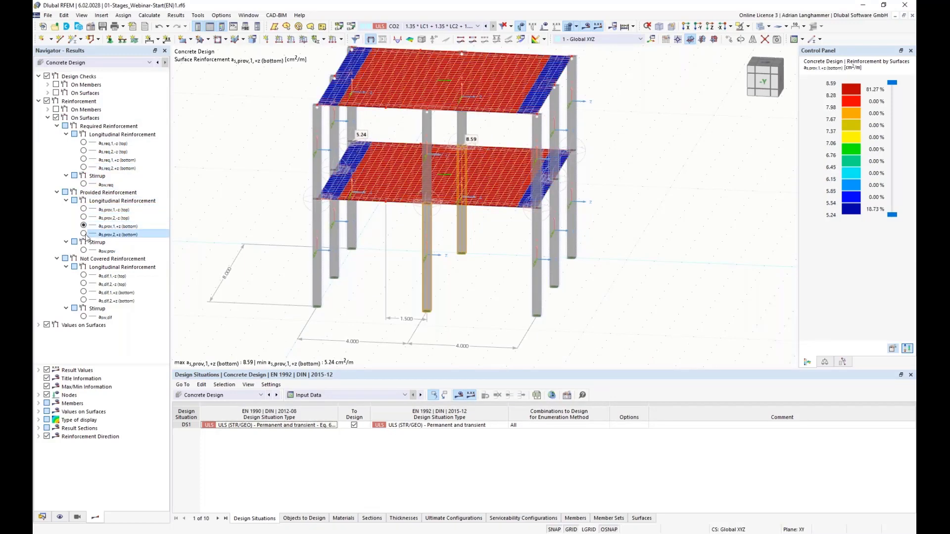
click(84, 234)
ctrl+middle_drag(326, 180, 292, 208)
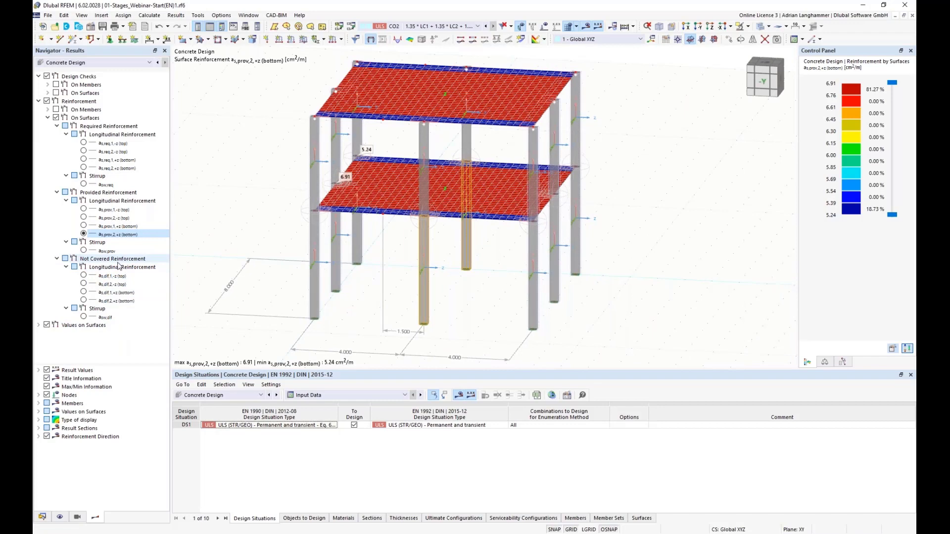
Step: Check the not covered longitudinal surface reinforcement in both directions, for the top and bottom of the slabs
click(83, 276)
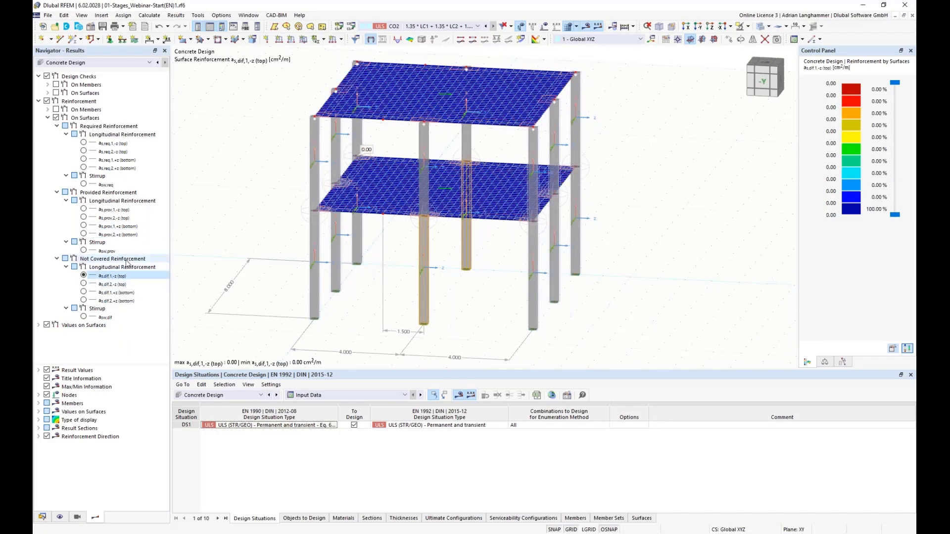
click(84, 284)
click(84, 292)
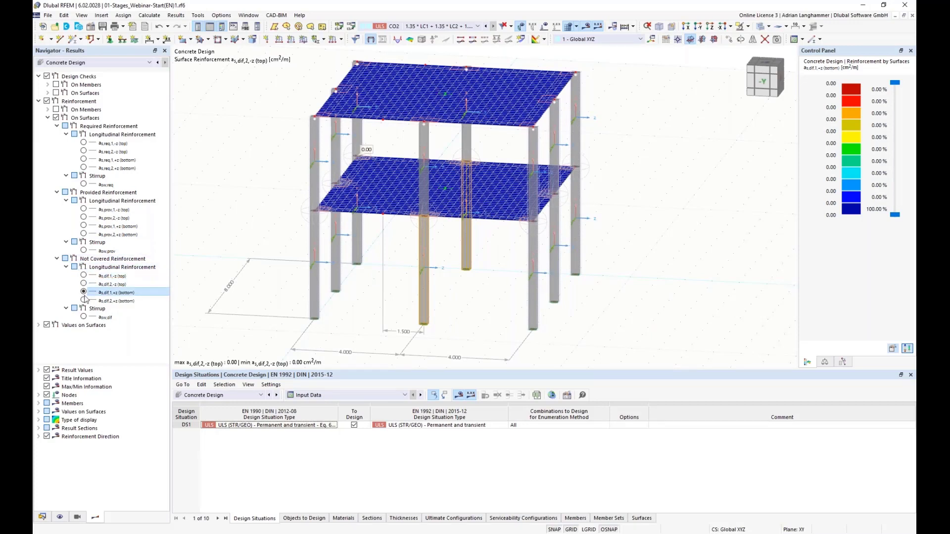
click(83, 300)
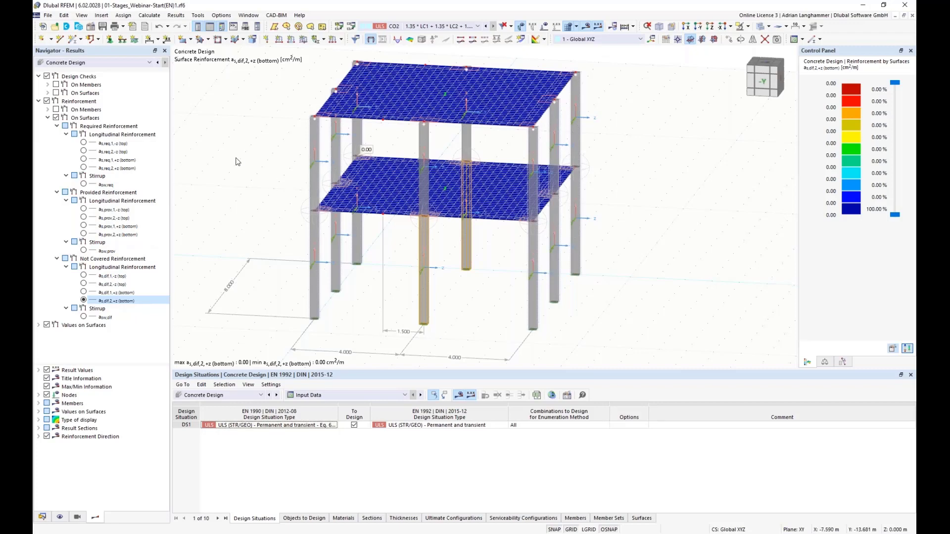
ctrl+middle_drag(243, 163, 254, 168)
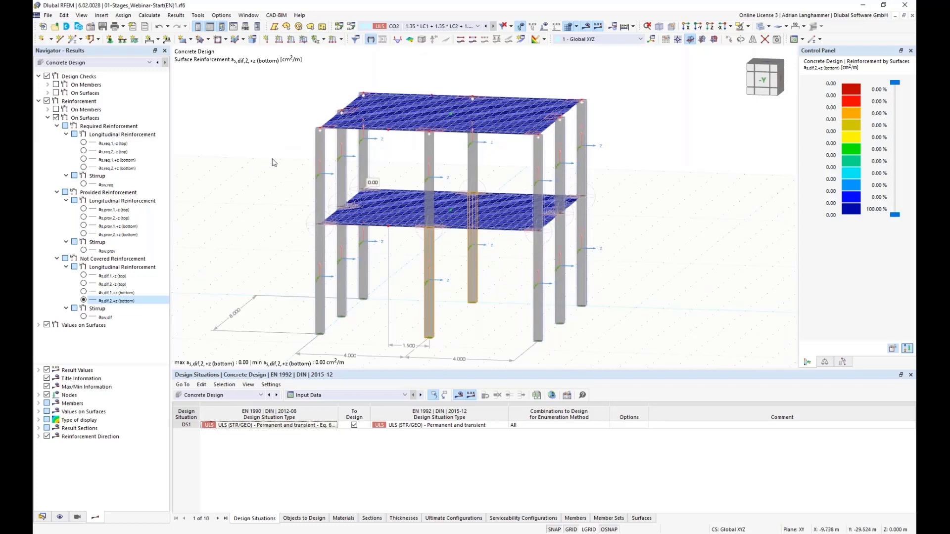
middle_drag(269, 148, 257, 155)
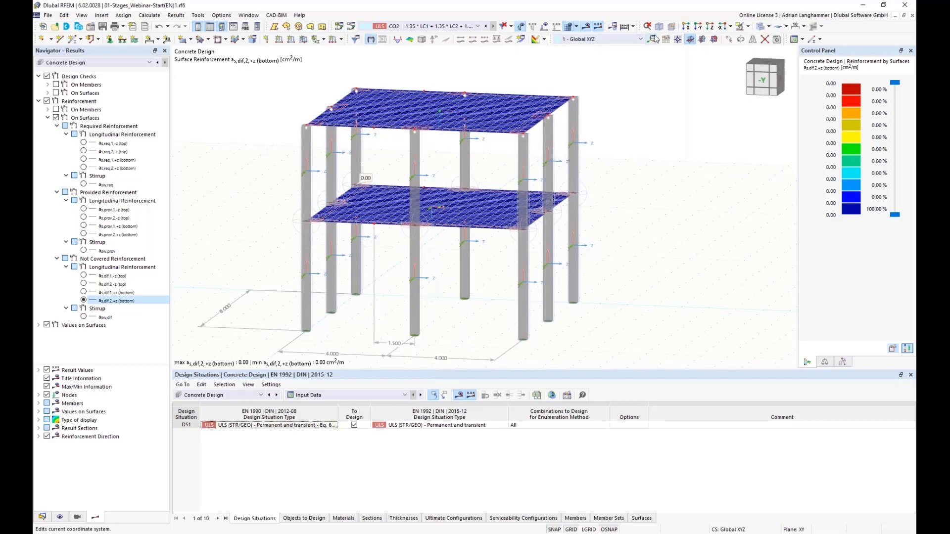
Step: Hide the design results and inspect the plain two-storey model around the selected lower slab
click(598, 27)
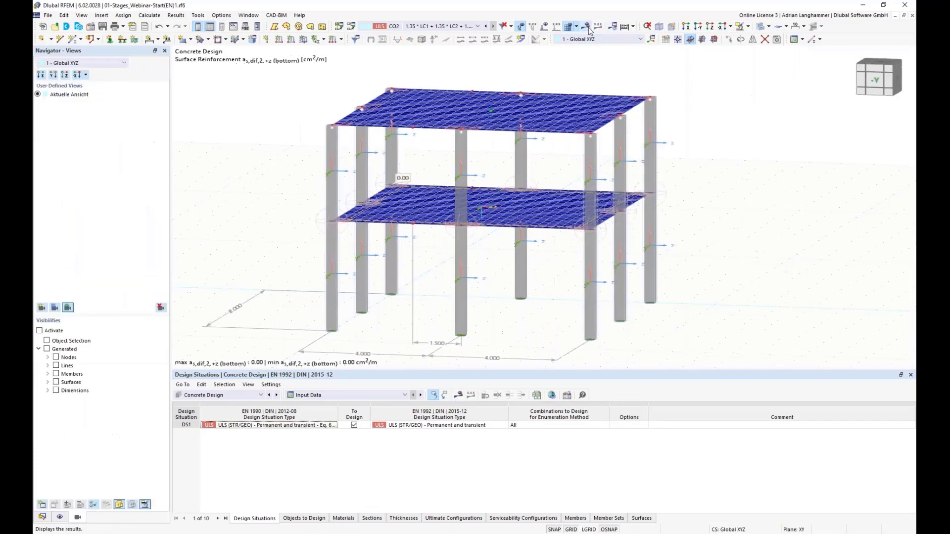
ctrl+middle_drag(314, 149, 429, 120)
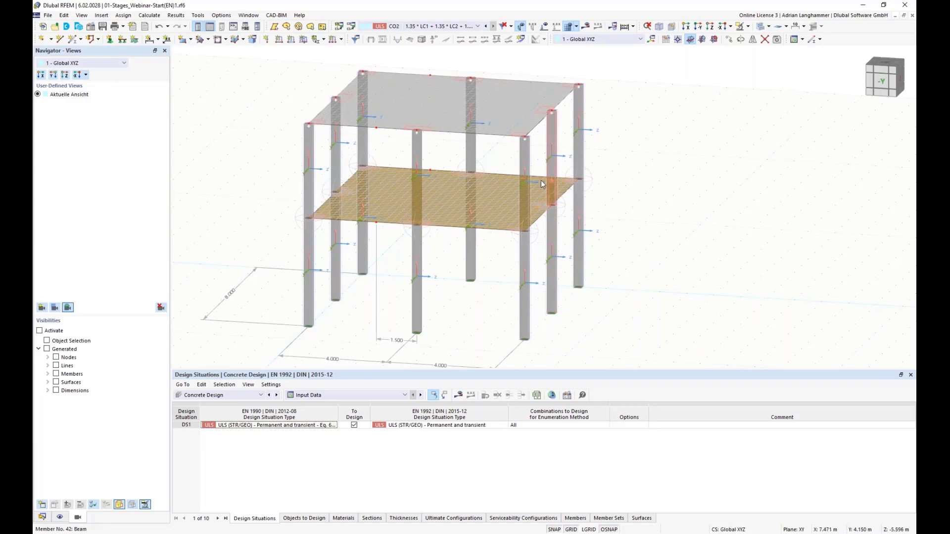
ctrl+middle_drag(524, 136, 514, 154)
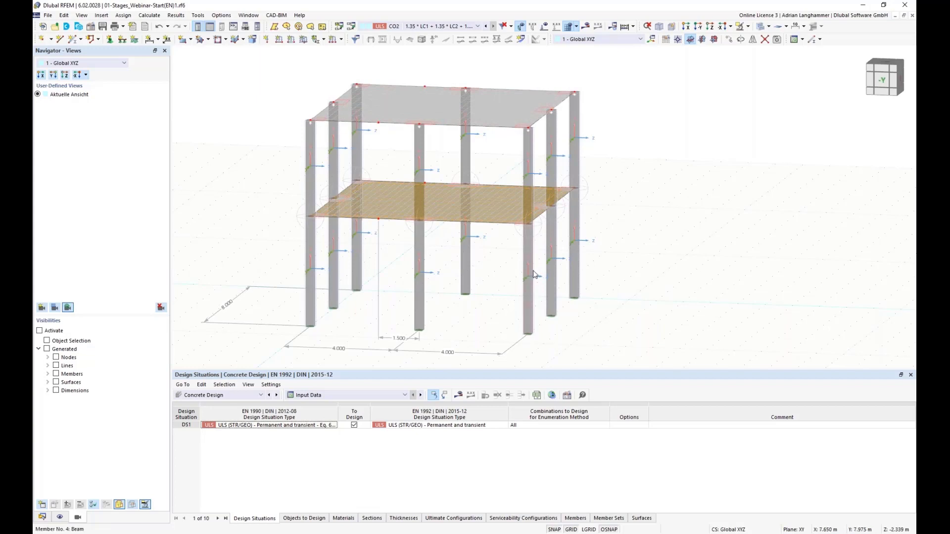
scroll(648, 273, up, 3)
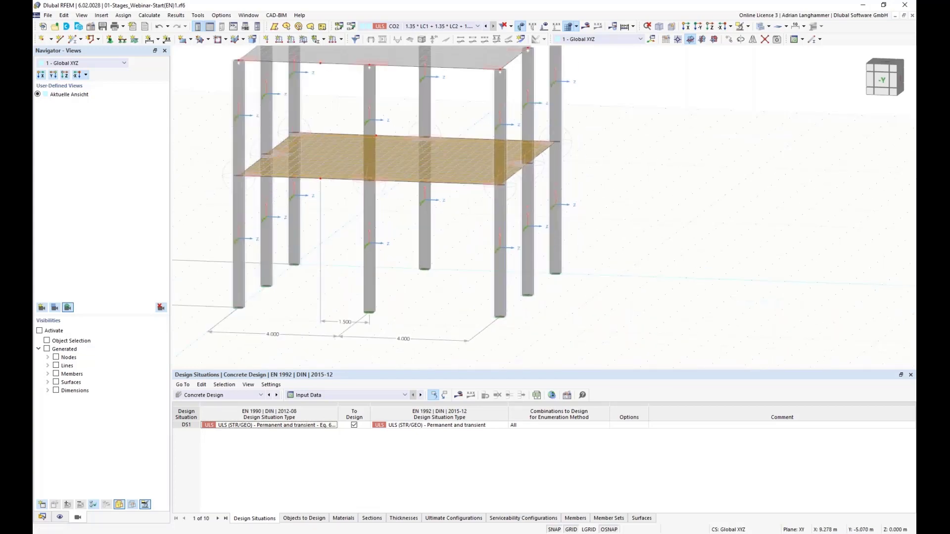
scroll(488, 177, down, 3)
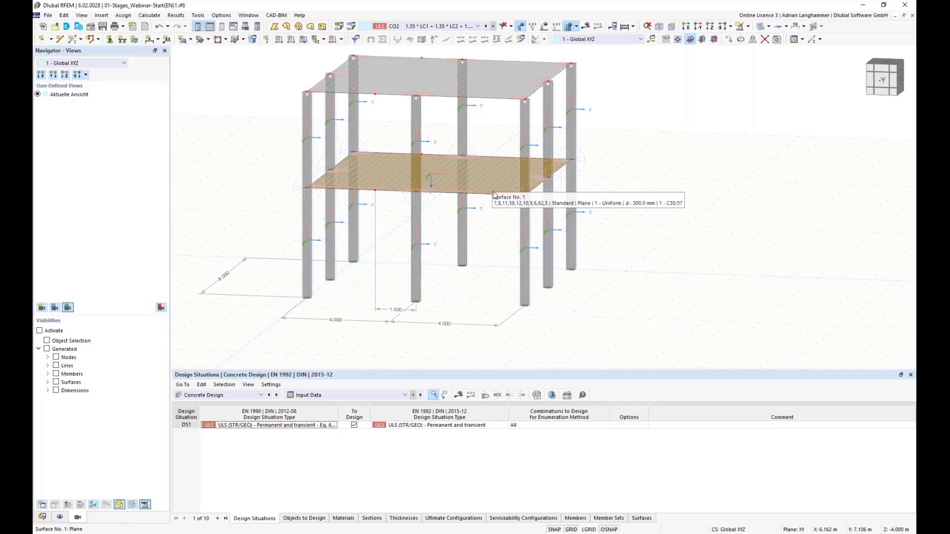
middle_drag(488, 227, 481, 208)
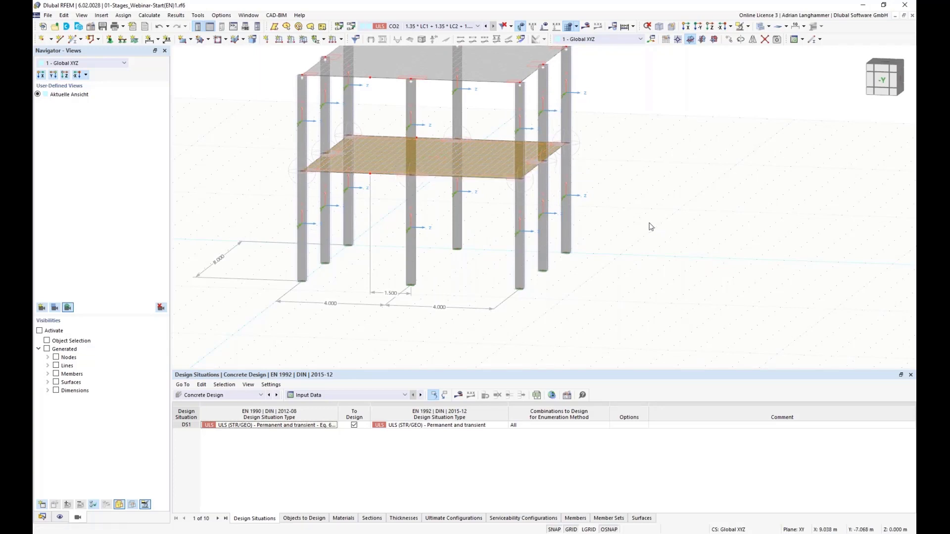
middle_drag(646, 215, 645, 241)
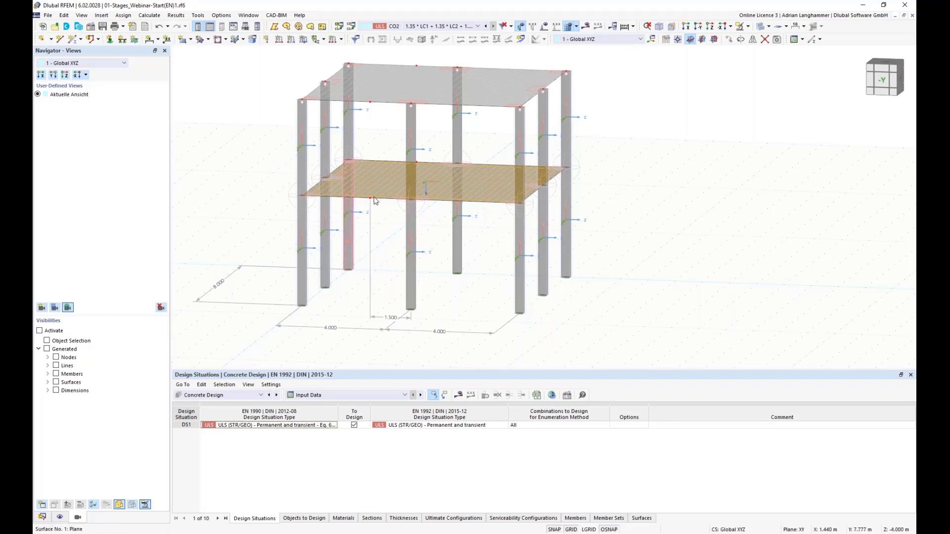
ctrl+middle_drag(380, 244, 401, 230)
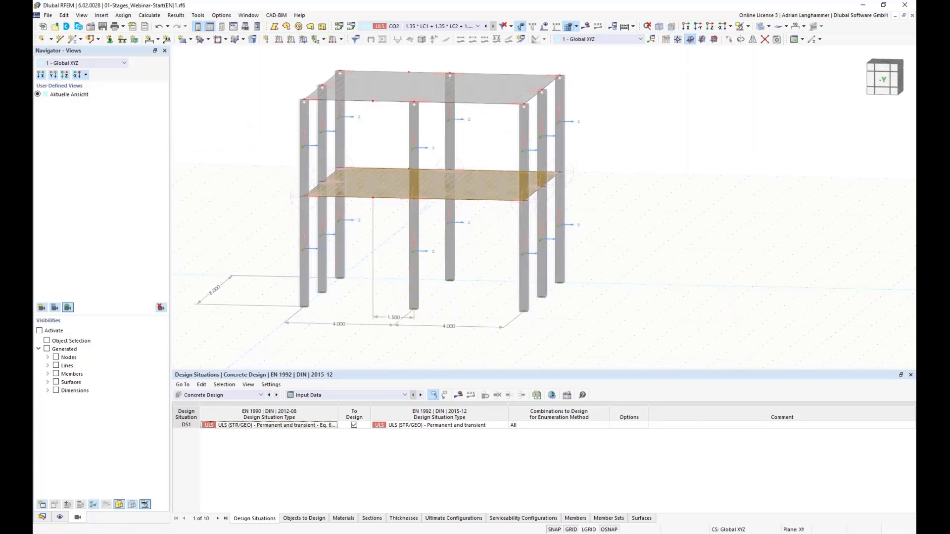
Step: Copy the nodal supports of the front and rear middle columns by 1.5 m in the negative X direction
click(42, 518)
middle_drag(230, 225, 227, 224)
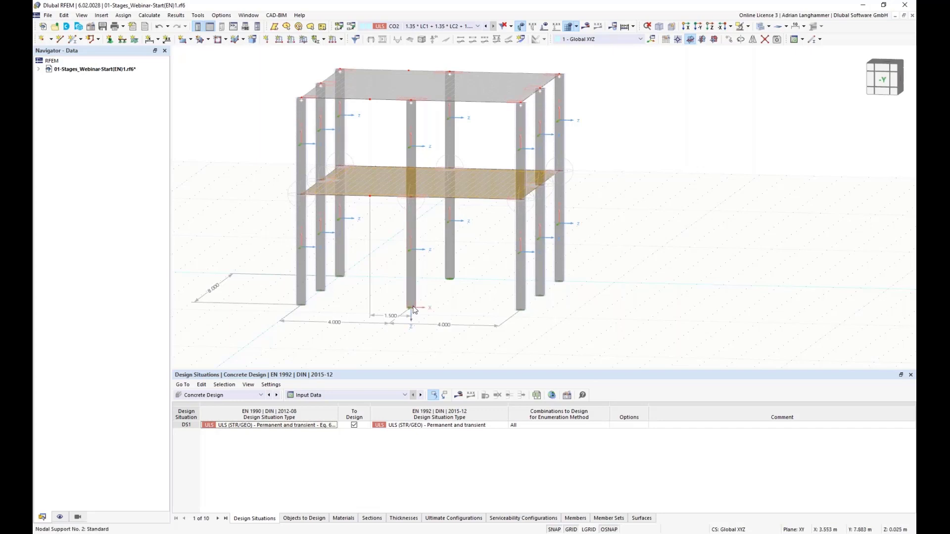
click(433, 293)
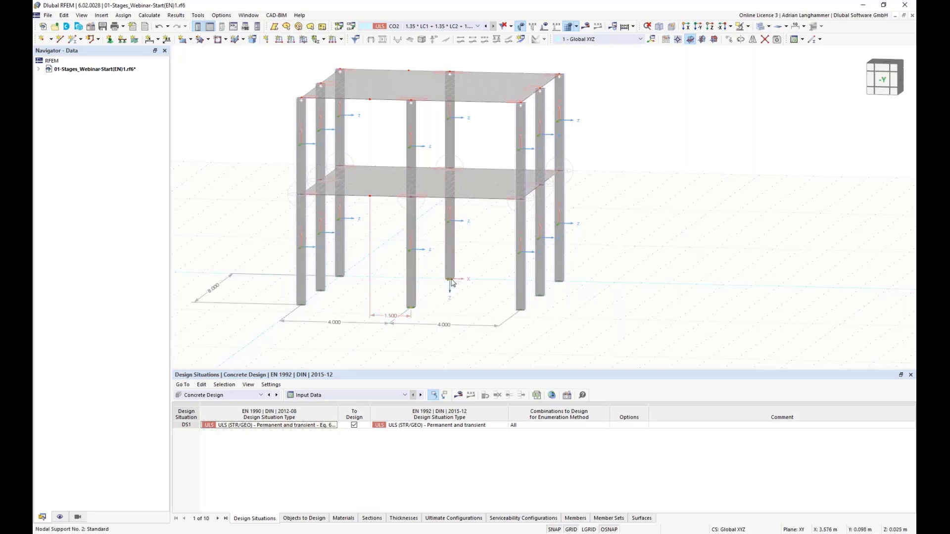
click(729, 39)
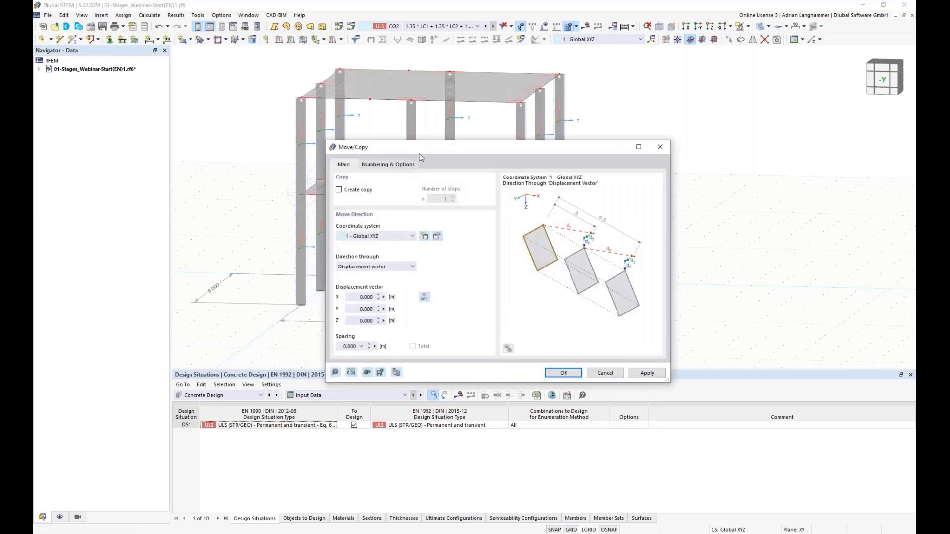
drag(424, 150, 669, 110)
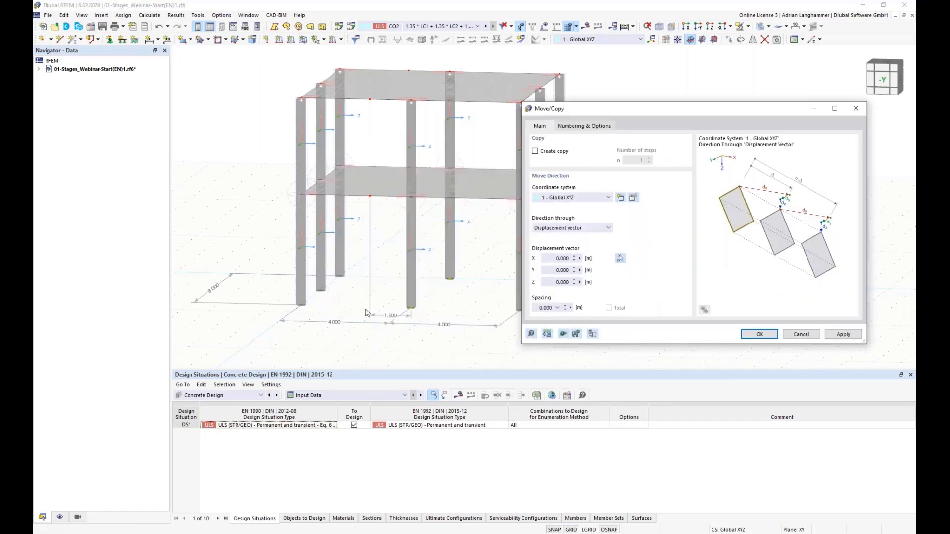
click(535, 151)
click(555, 259)
key(BackSpace)
click(759, 335)
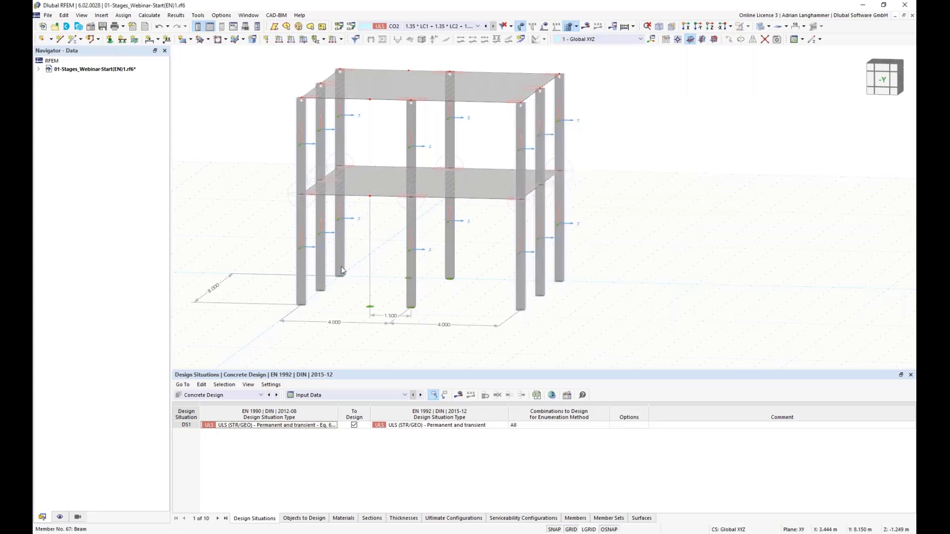
Step: Set up a new single beam member with the HEA 200 section in S355J0H steel
click(74, 39)
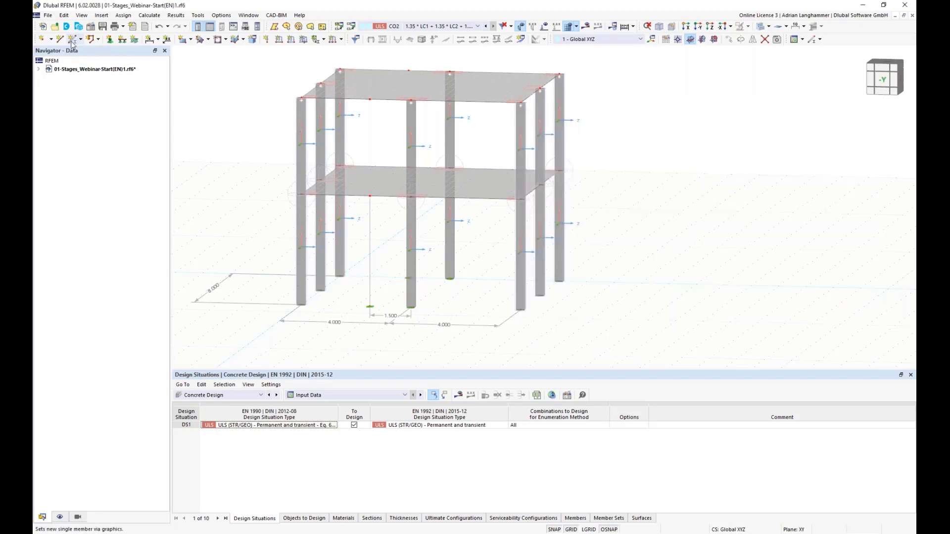
click(316, 231)
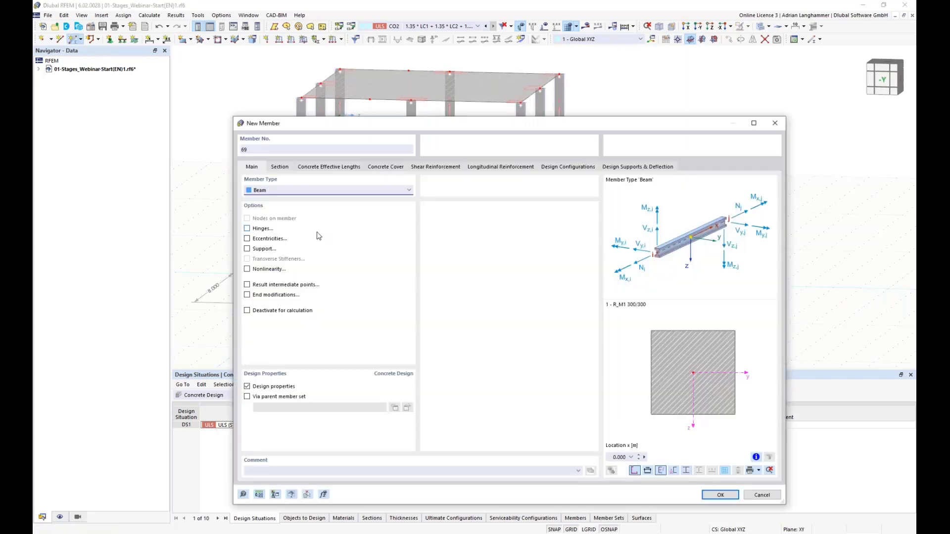
click(280, 168)
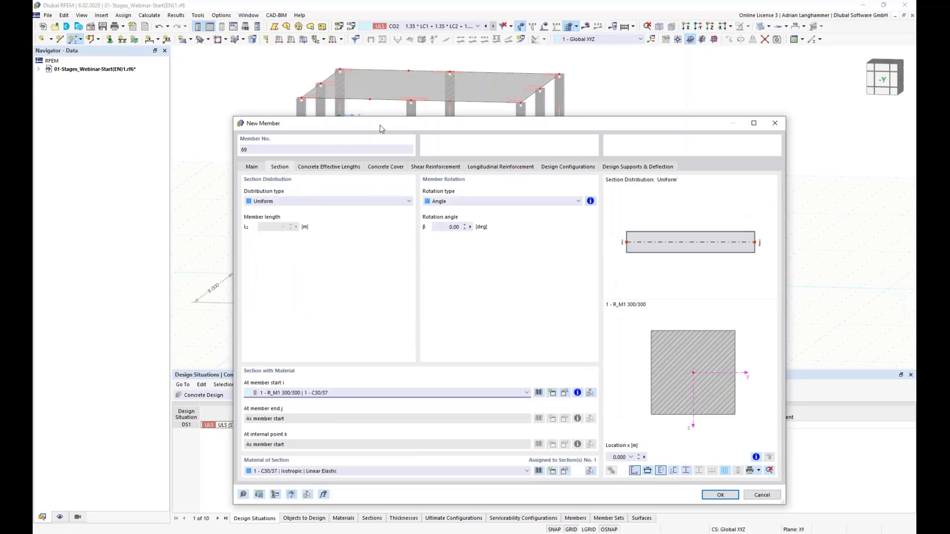
drag(381, 125, 347, 67)
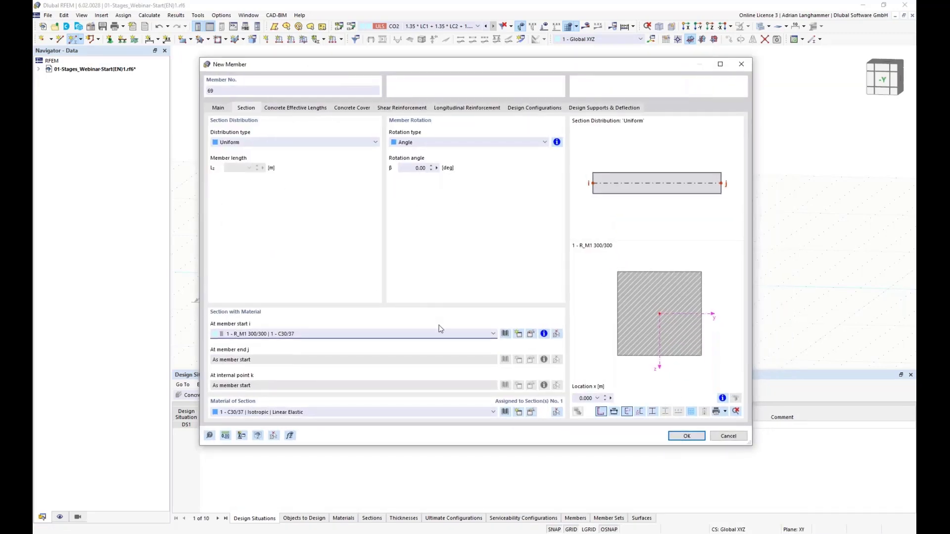
click(436, 329)
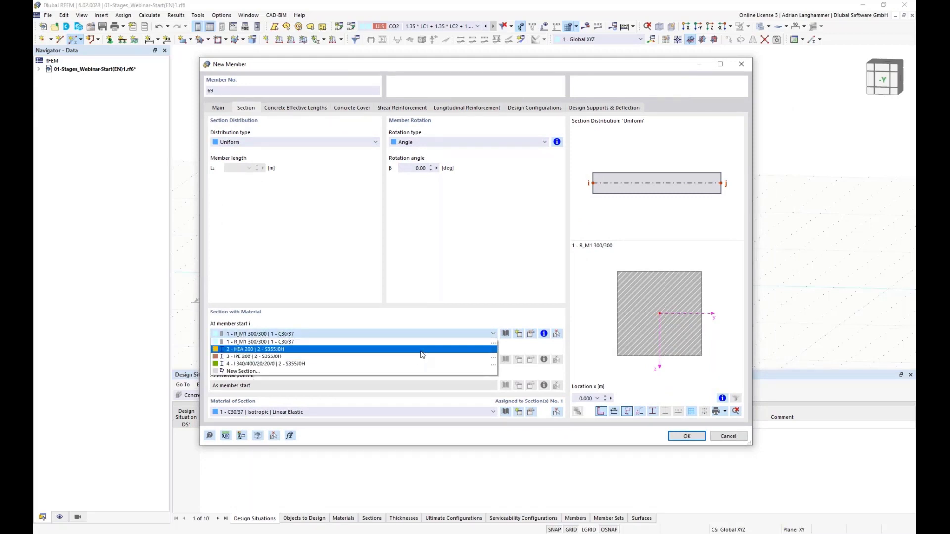
click(396, 348)
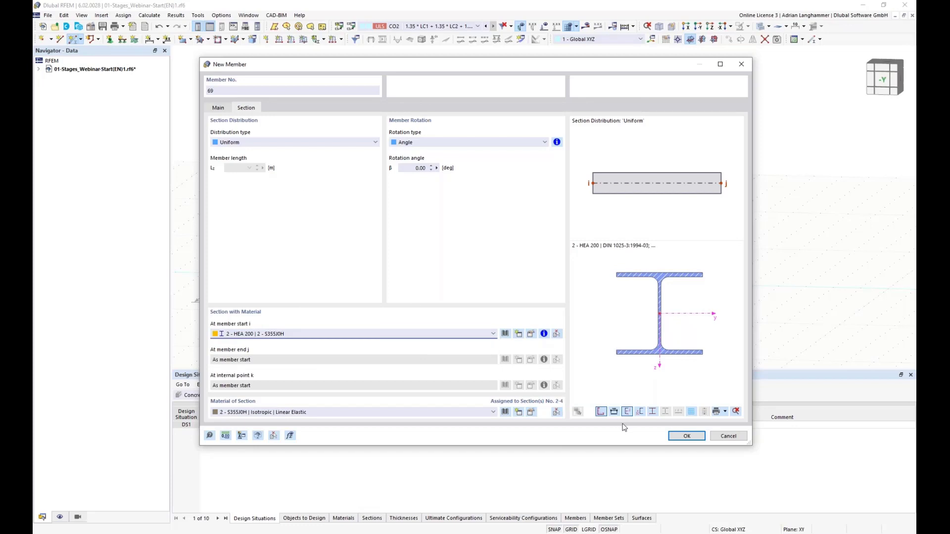
click(687, 436)
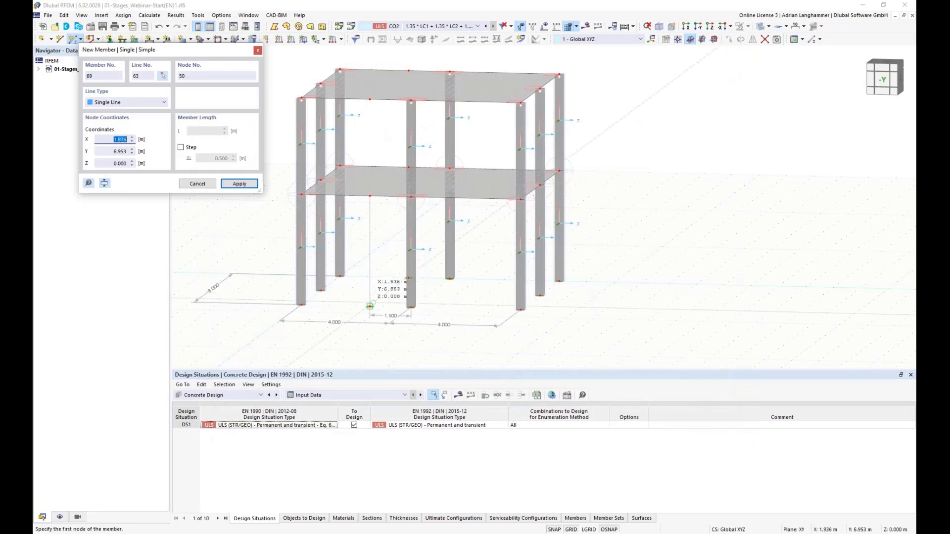
Step: Draw two 4 m high steel columns from the copied supports up to the front and rear edges of the lower slab
click(378, 223)
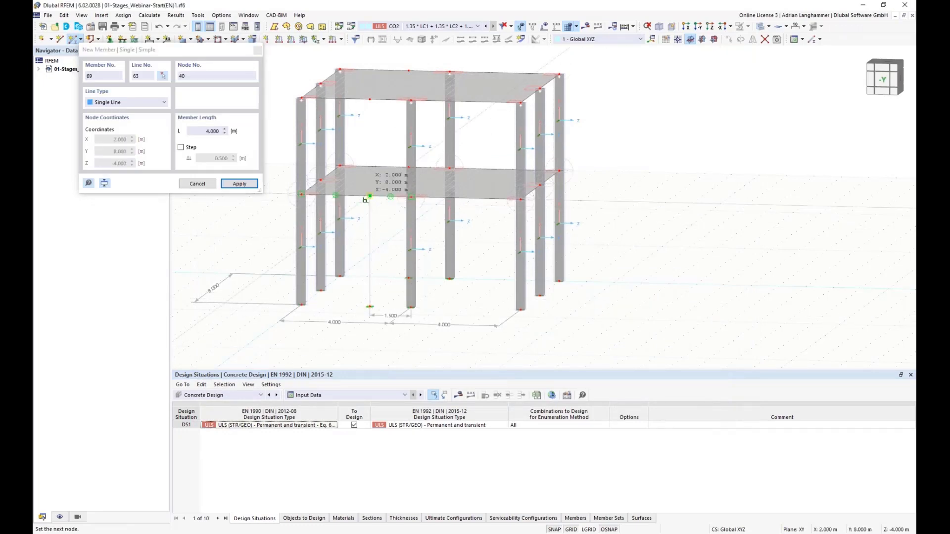
click(391, 197)
click(513, 311)
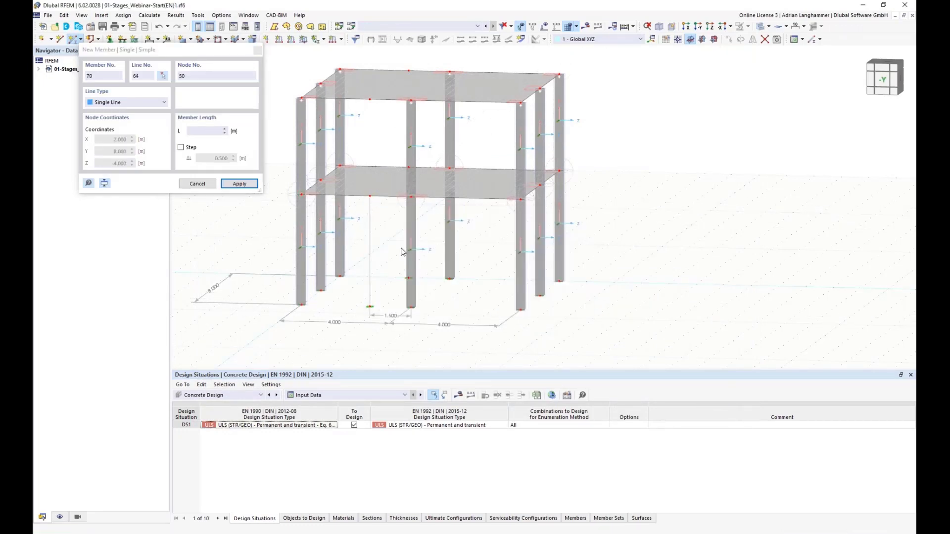
ctrl+middle_drag(410, 248, 401, 278)
click(401, 278)
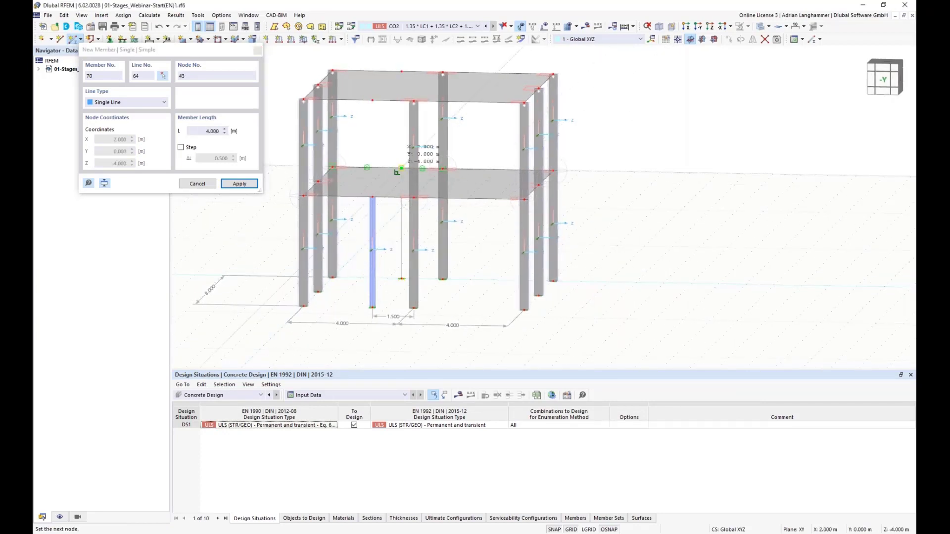
click(401, 168)
key(Escape)
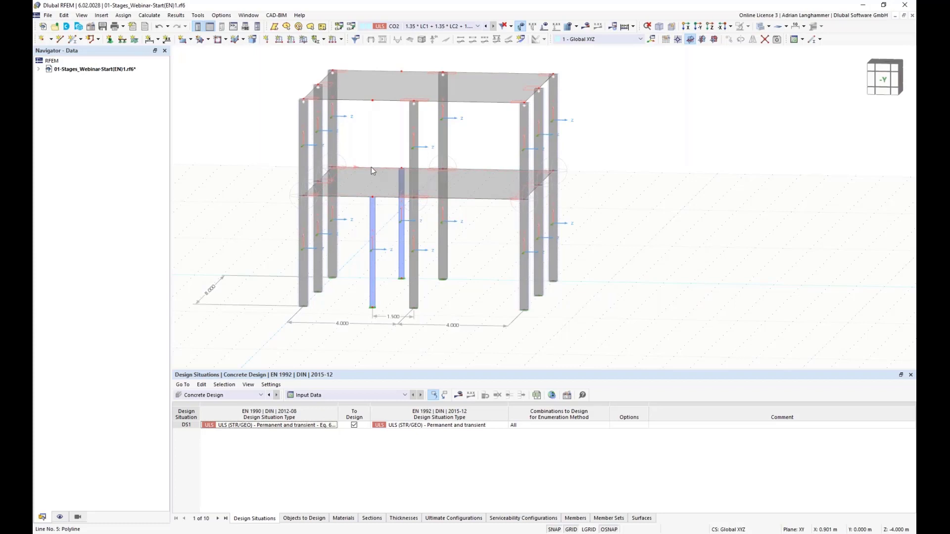
Step: Add steel beam members along all front and rear edge lines of the lower slab
ctrl+middle_drag(410, 191, 429, 150)
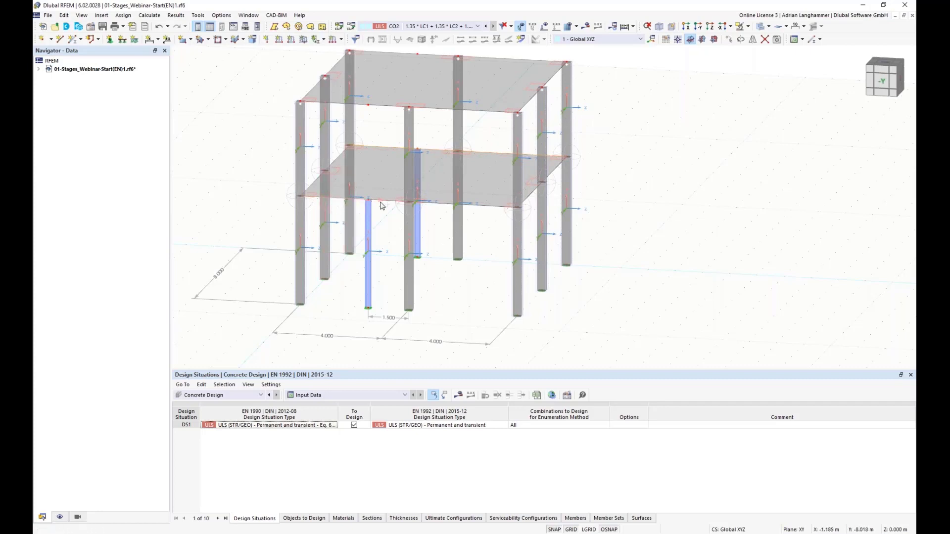
right_click(440, 204)
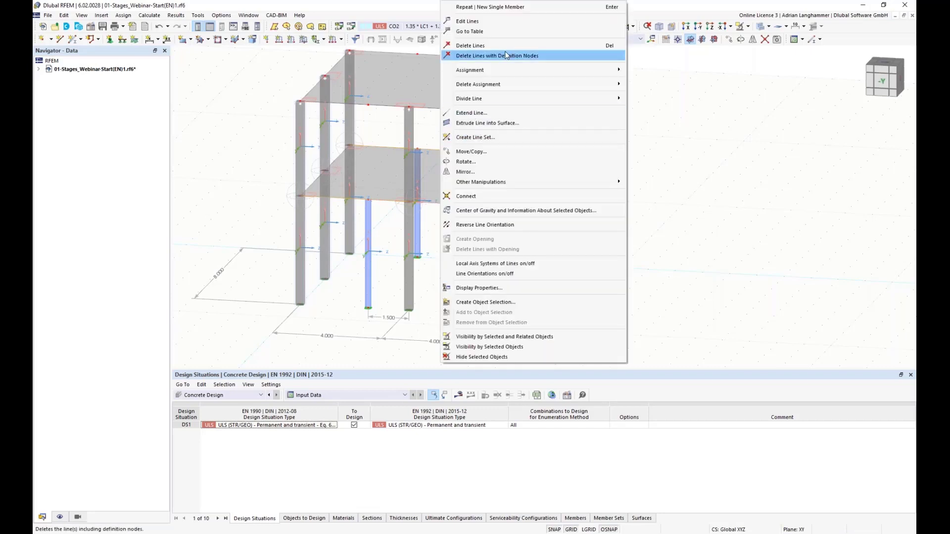
key(Escape)
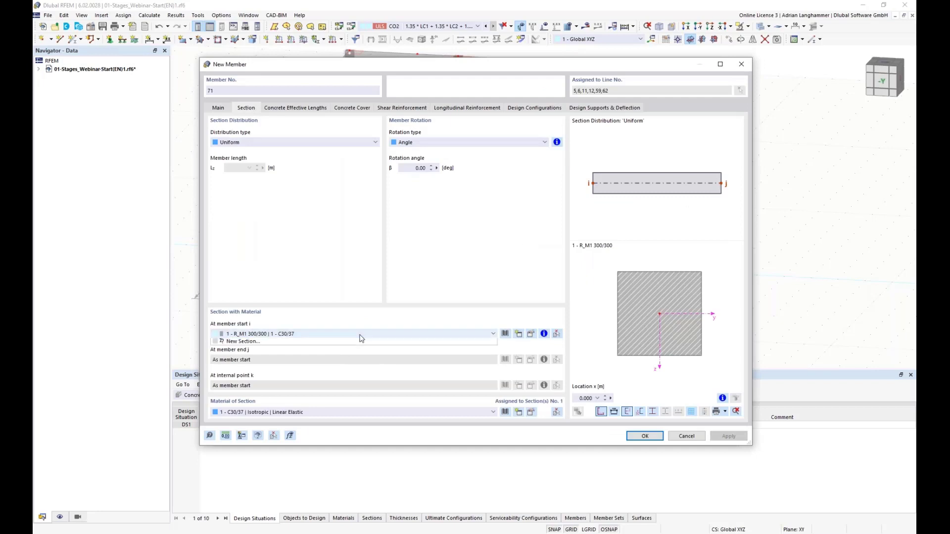
click(360, 334)
click(354, 349)
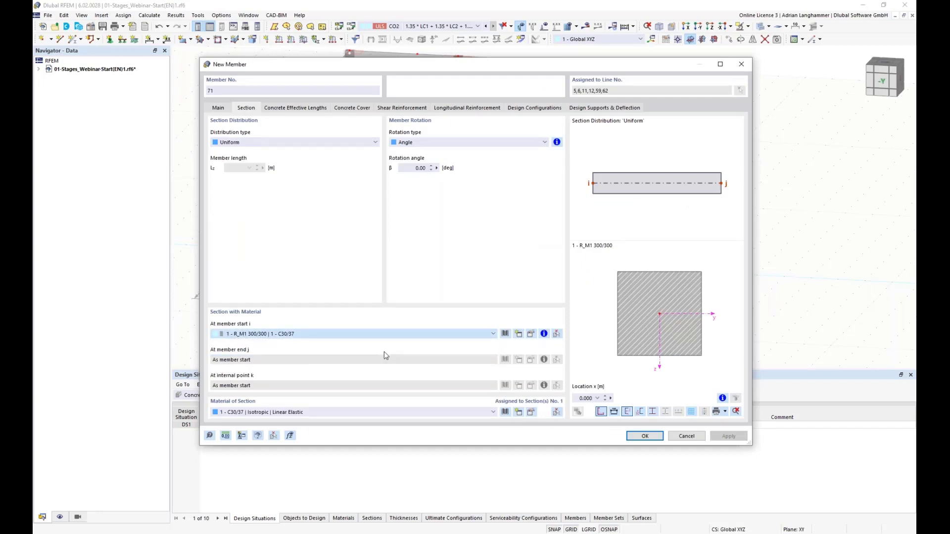
click(644, 436)
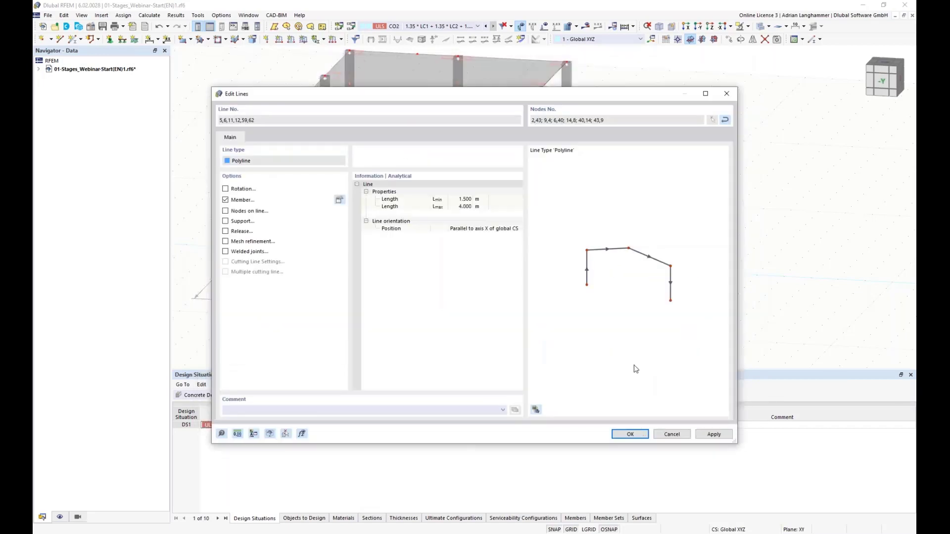
key(Return)
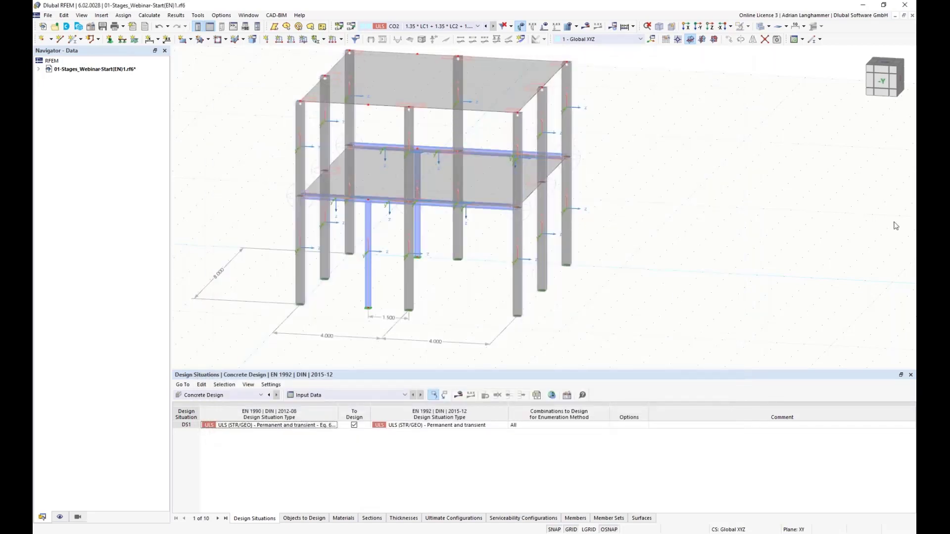
Step: Change the nodal supports under the two steel columns to hinged support type 1
ctrl+middle_drag(678, 232, 692, 220)
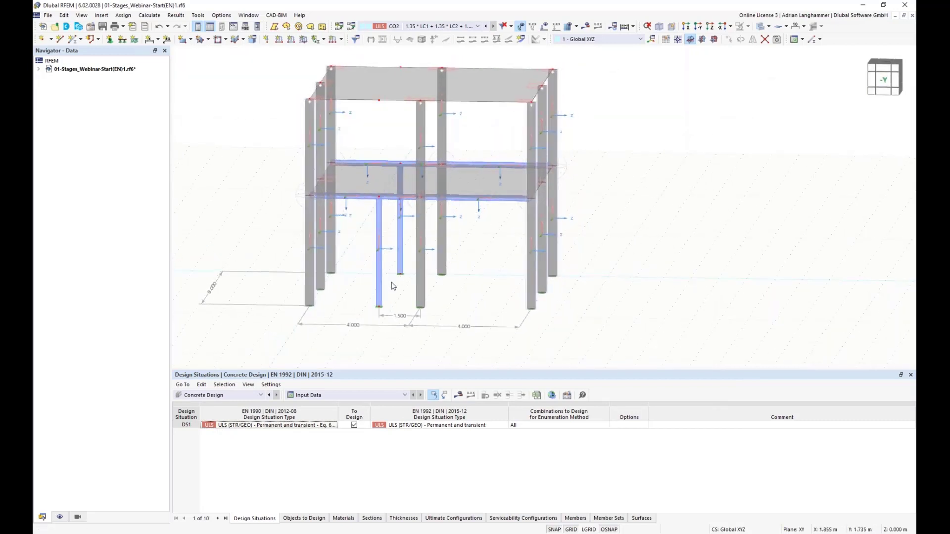
scroll(396, 287, up, 5)
middle_drag(401, 291, 403, 296)
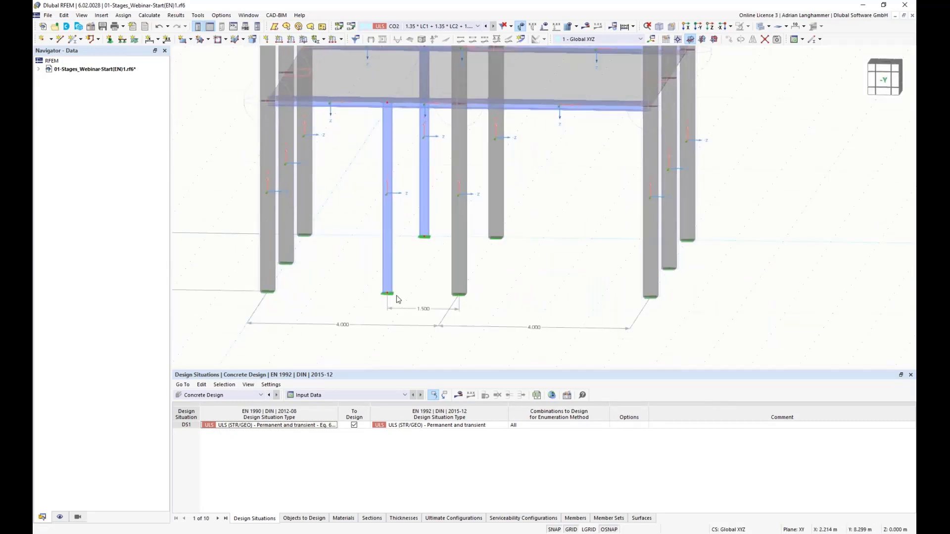
click(388, 294)
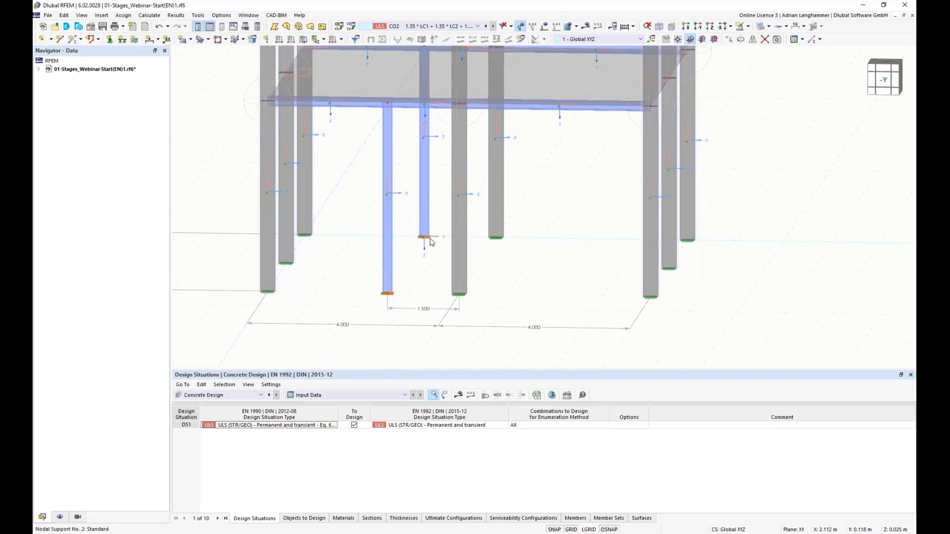
right_click(427, 238)
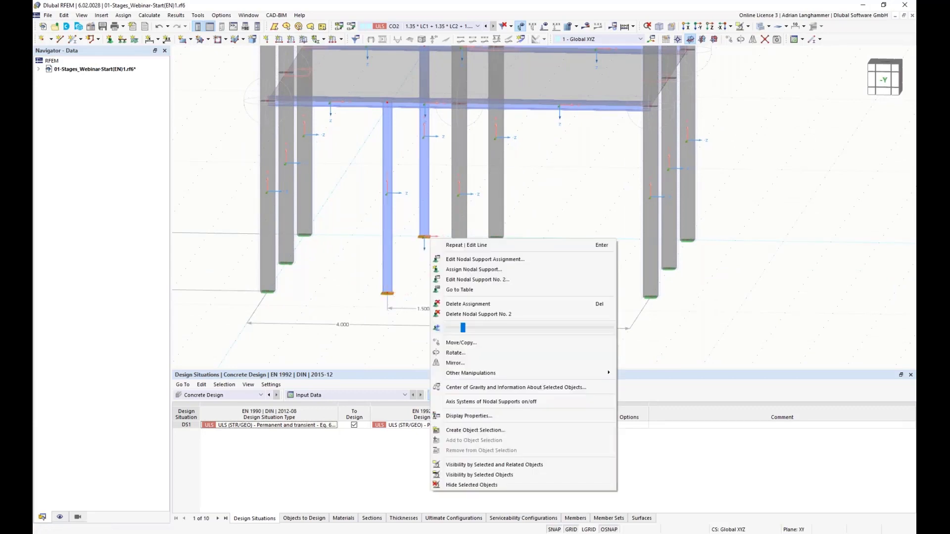
click(502, 260)
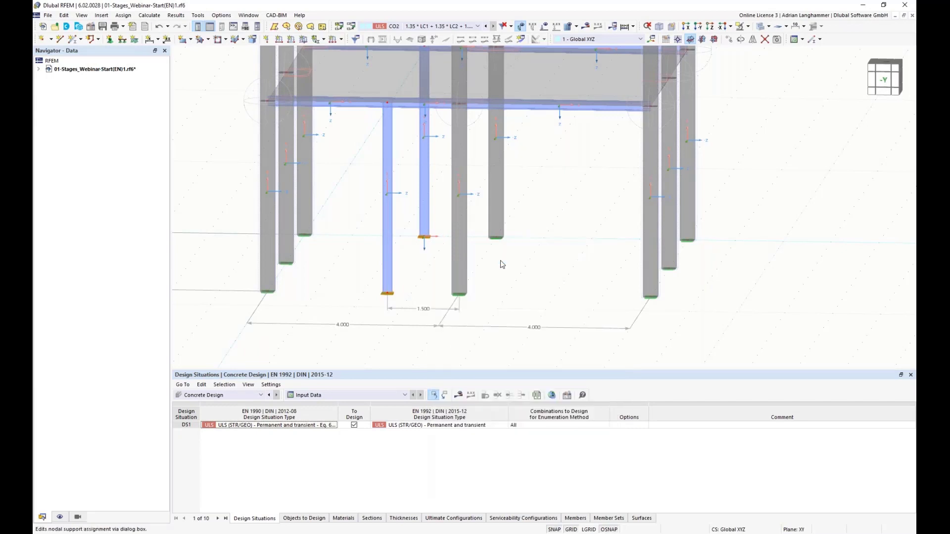
click(464, 176)
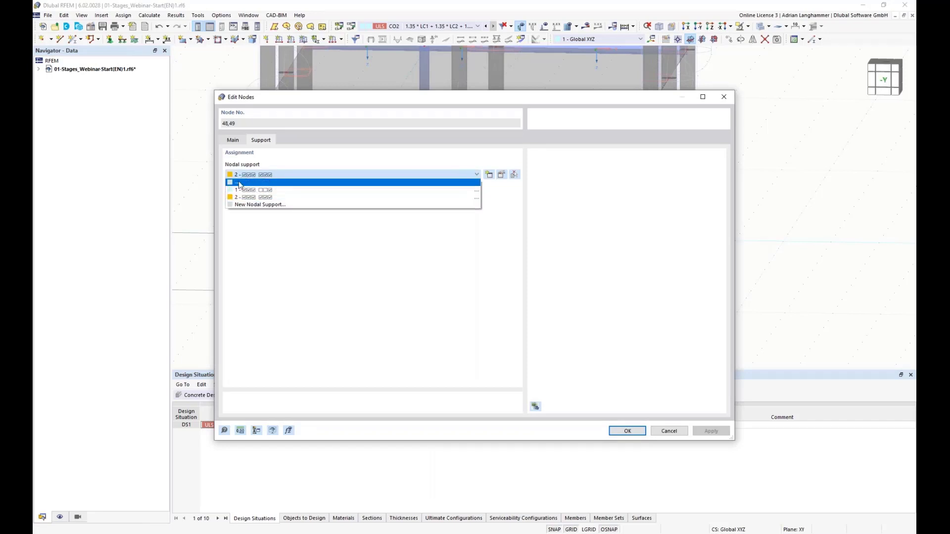
click(273, 191)
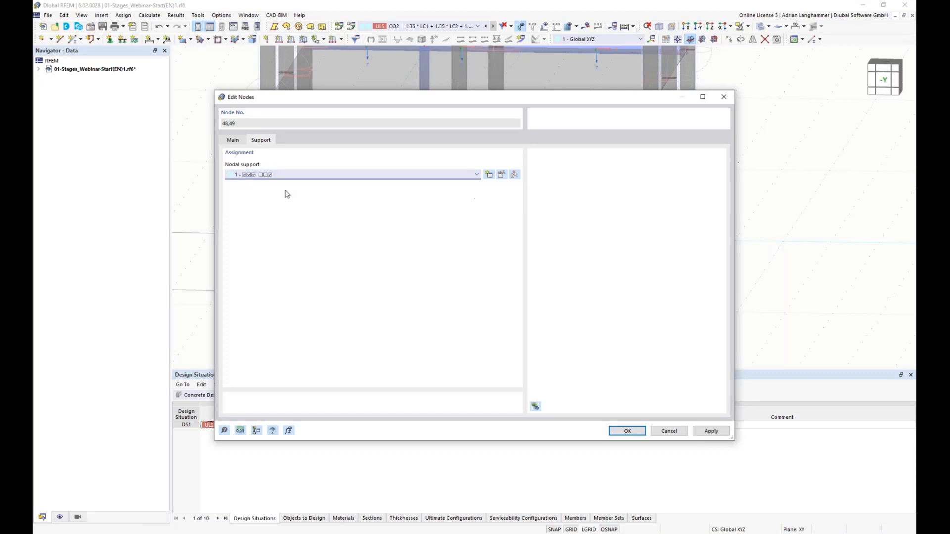
click(617, 430)
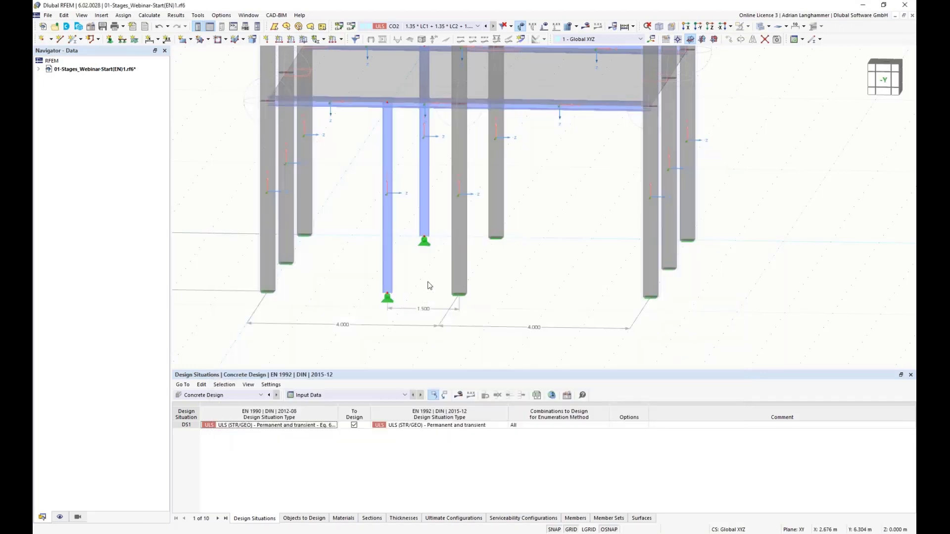
Step: Enable hinges on the two steel columns and assign member hinge 1 (Local xyz) at their member end j
ctrl+middle_drag(426, 278, 416, 191)
scroll(429, 290, up, 3)
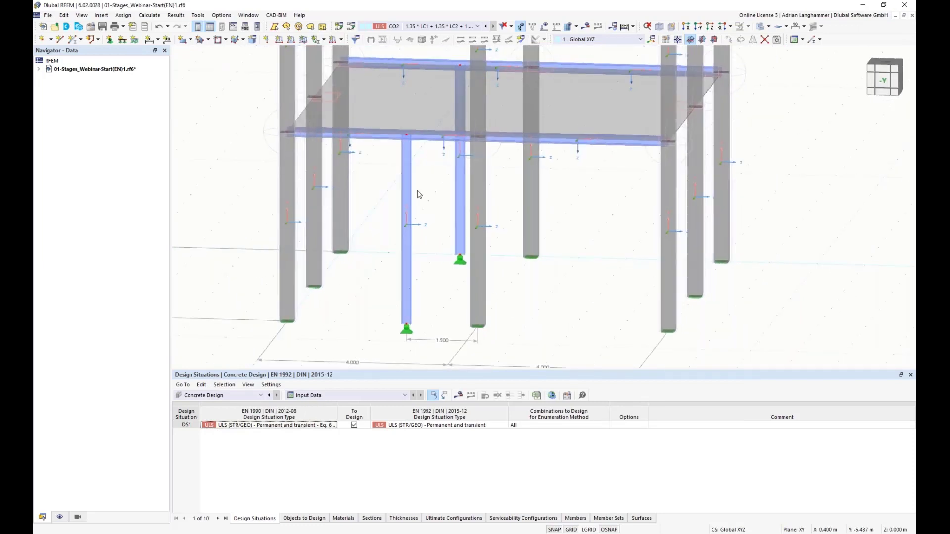
right_click(461, 175)
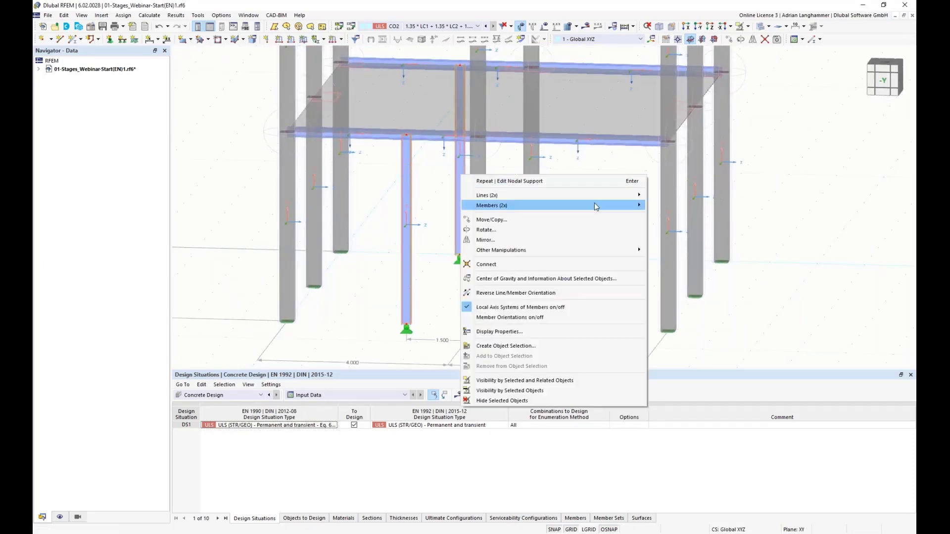
mouse_move(595, 203)
click(704, 202)
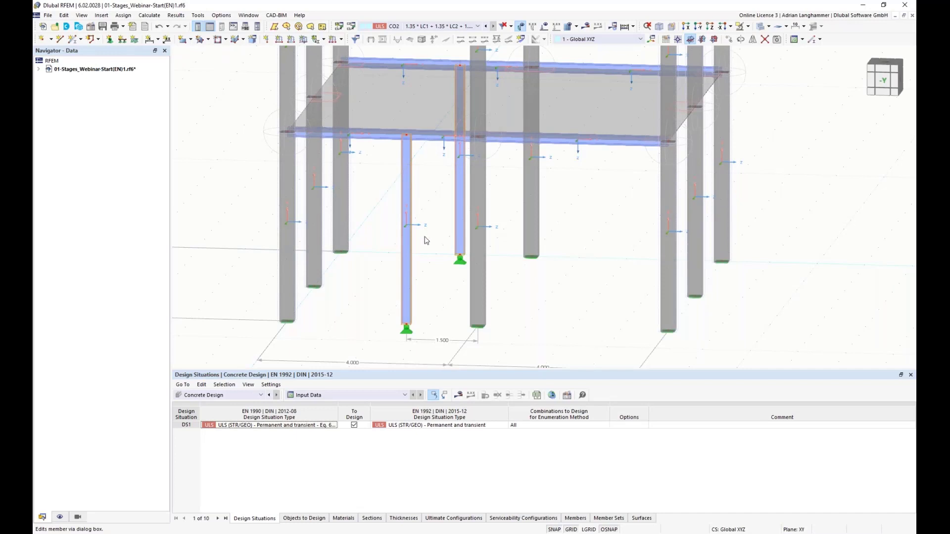
click(214, 170)
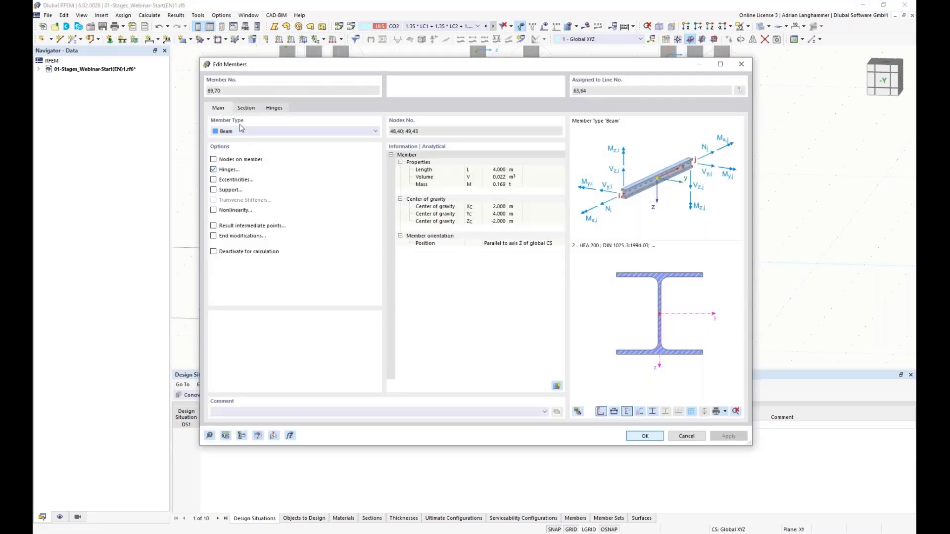
click(275, 108)
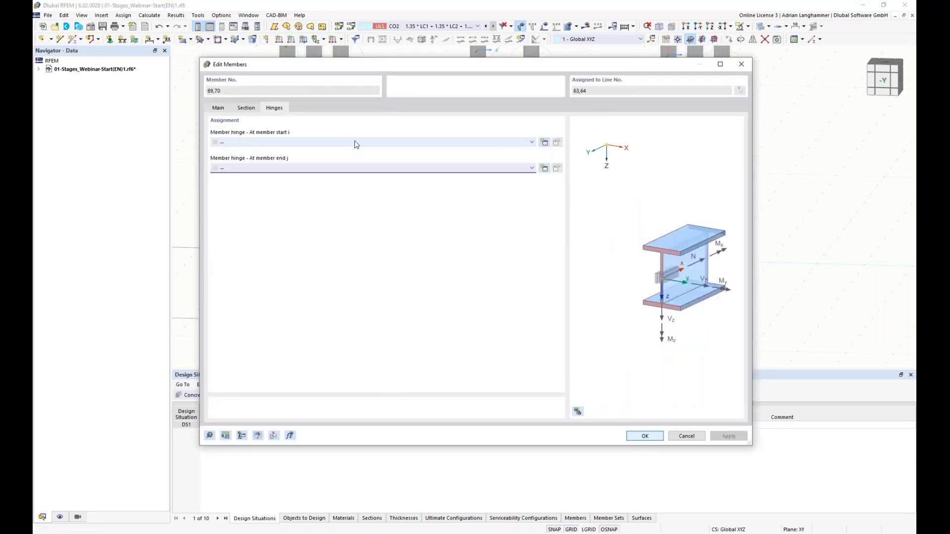
click(357, 168)
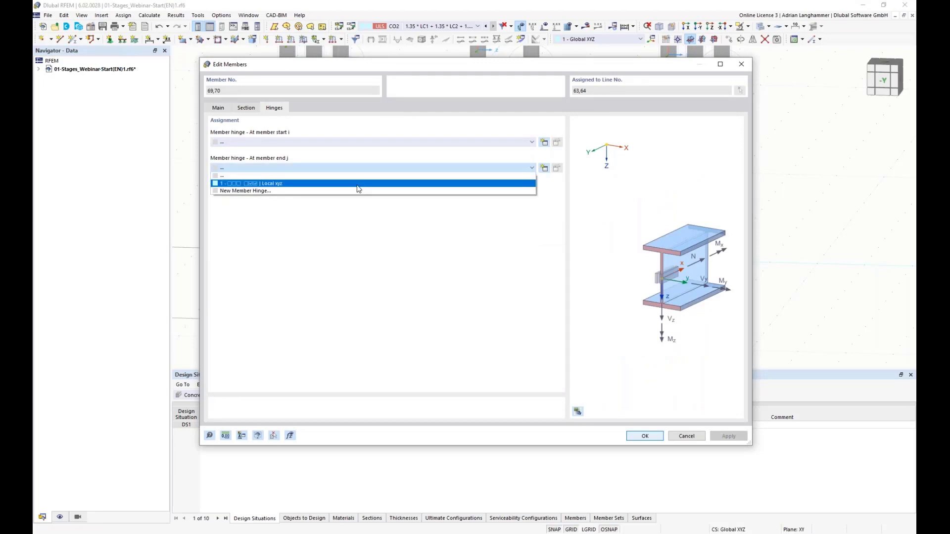
click(256, 187)
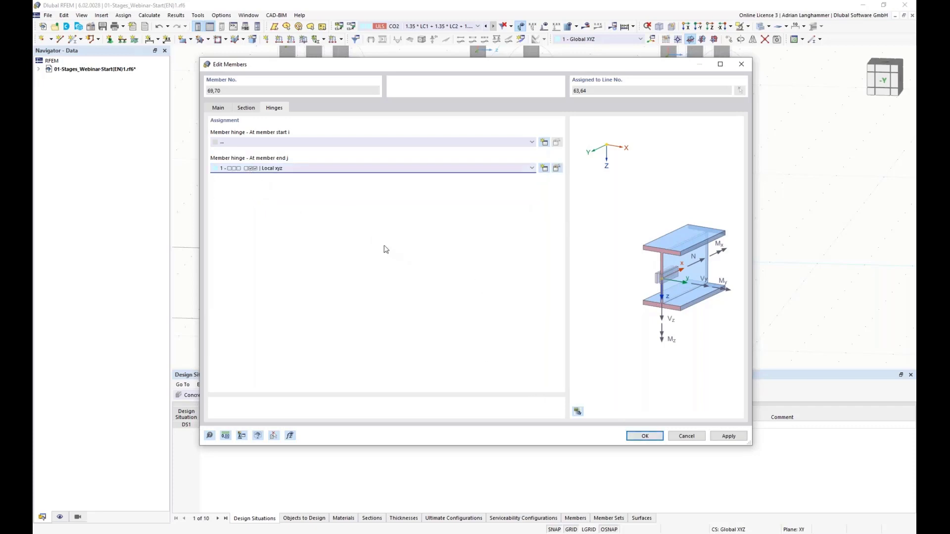
click(652, 438)
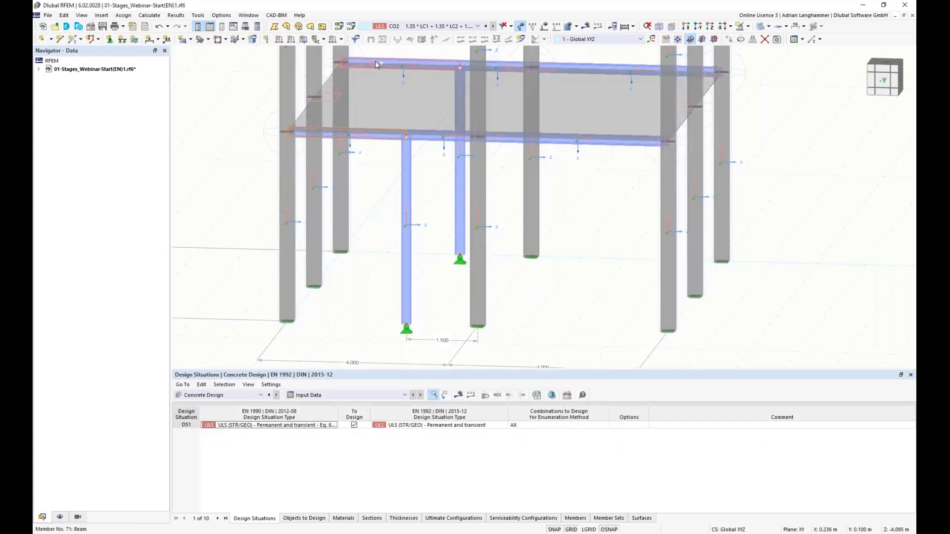
Step: Enable hinges on the 2.5 m front and rear steel edge beams and assign member hinge 1 at their member start i
right_click(375, 61)
mouse_move(518, 92)
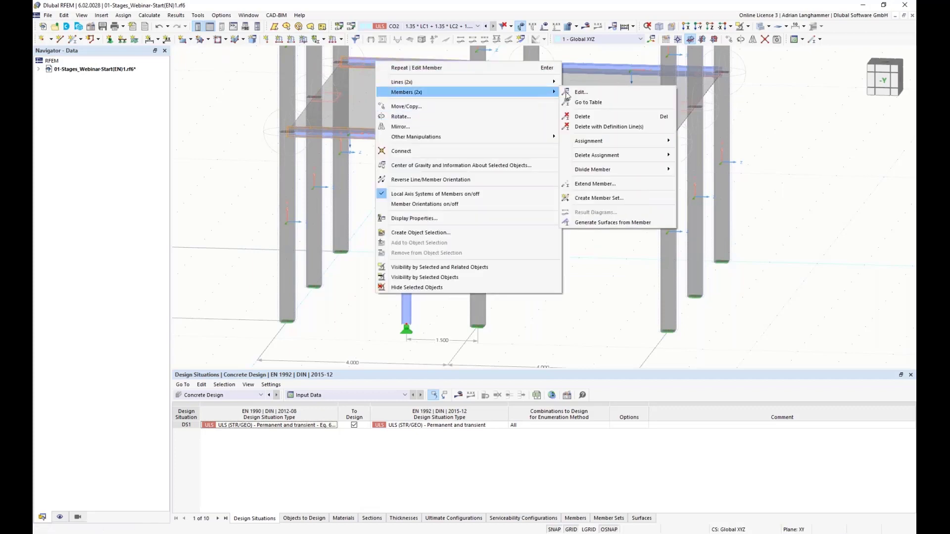
click(573, 93)
click(213, 169)
click(246, 108)
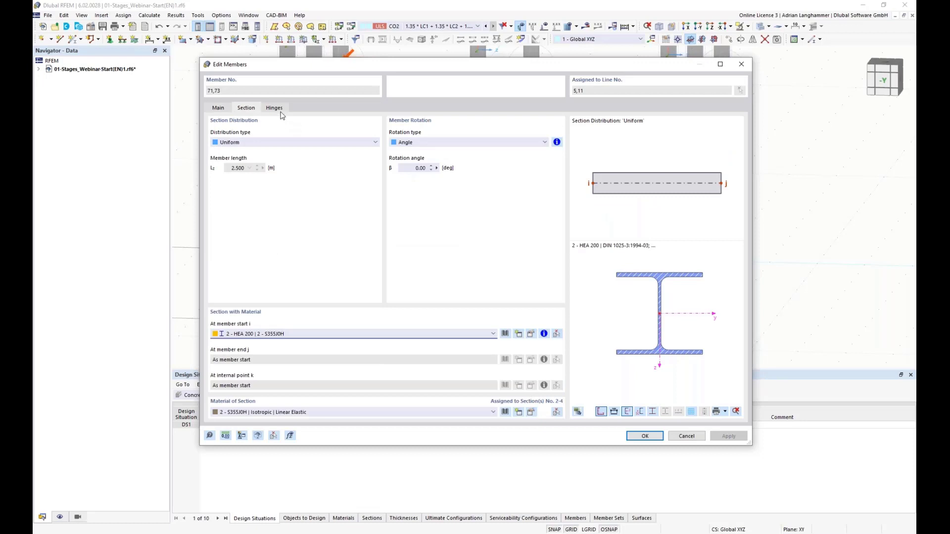
click(278, 110)
click(332, 143)
click(331, 162)
click(644, 436)
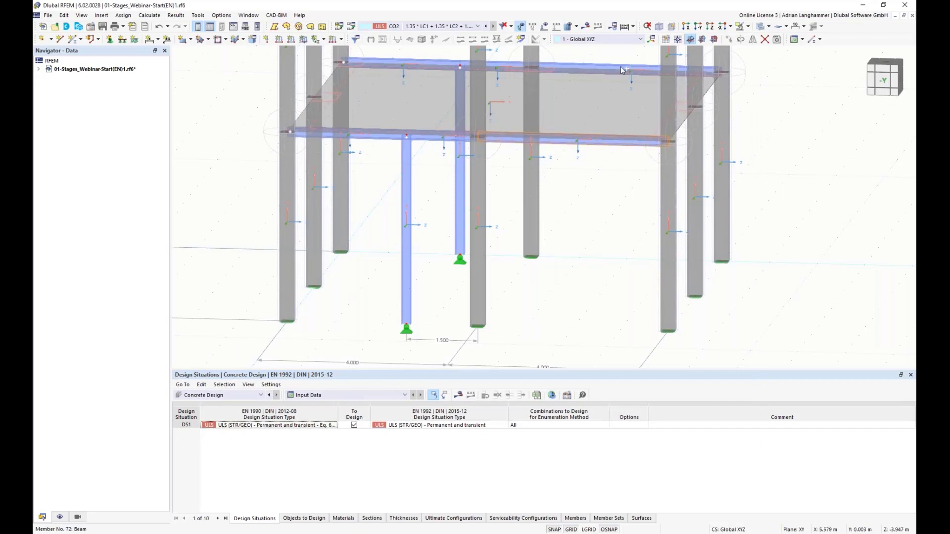
Step: Enable hinges on the 4 m front and rear steel edge beams and assign member hinge 1 at their member end j
right_click(619, 66)
mouse_move(650, 100)
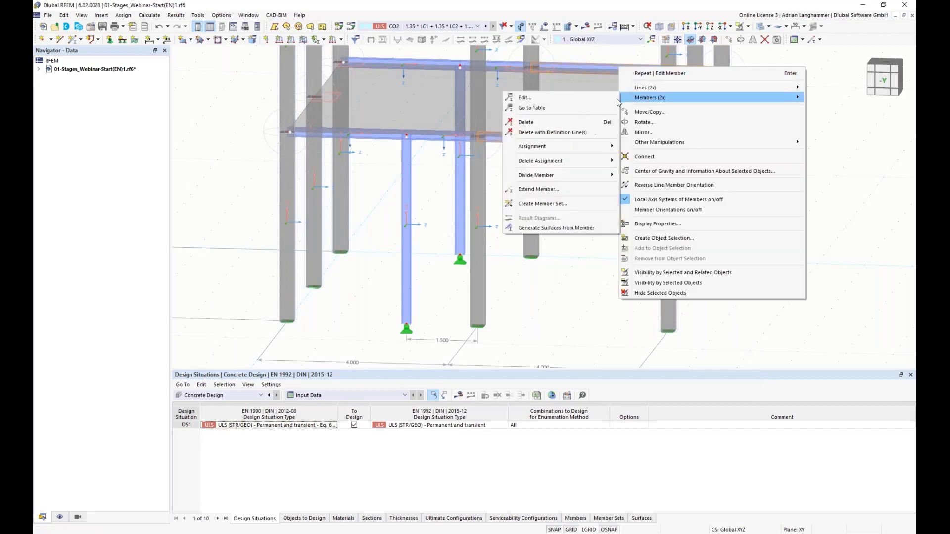
click(594, 98)
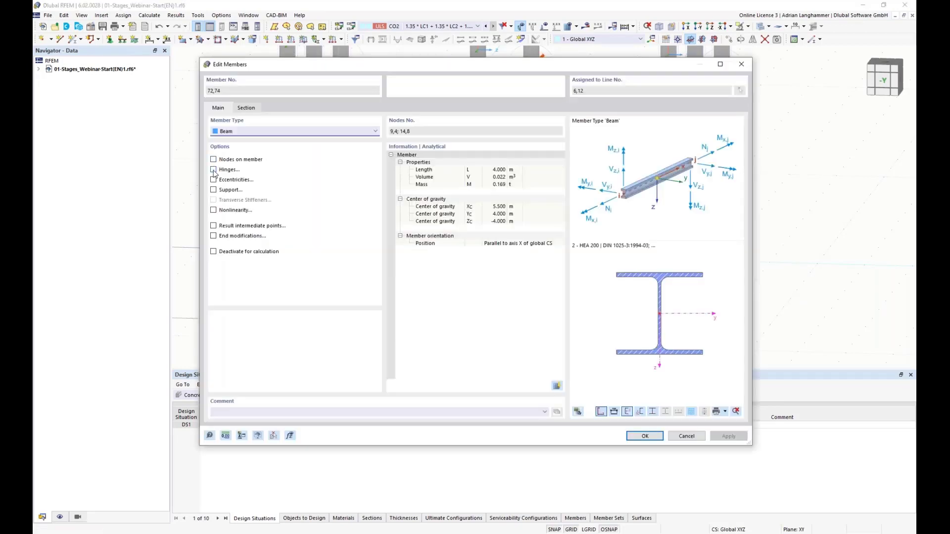
click(274, 108)
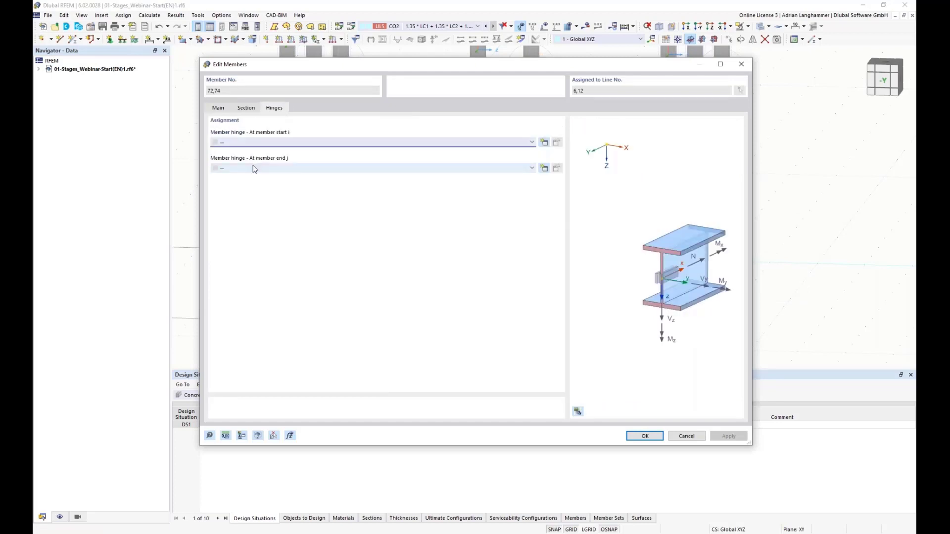
click(253, 169)
click(277, 182)
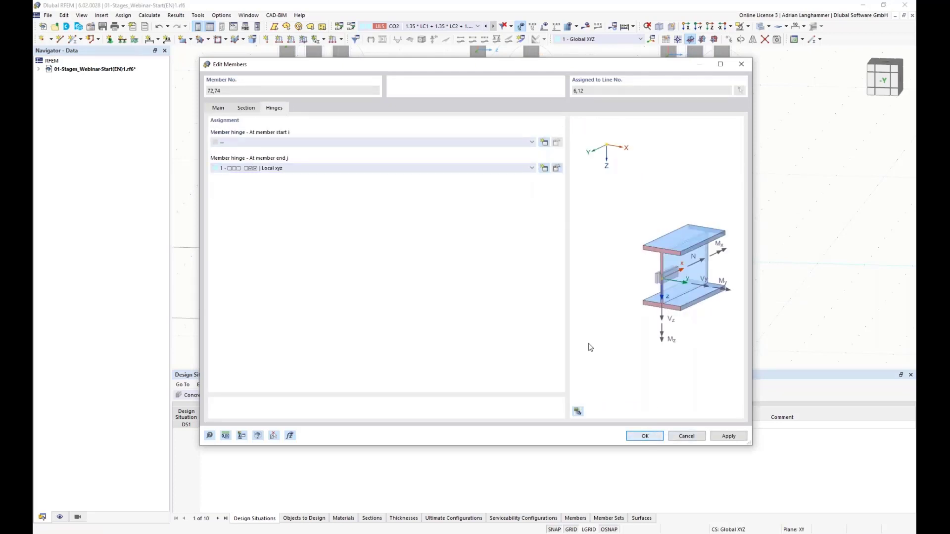
key(Return)
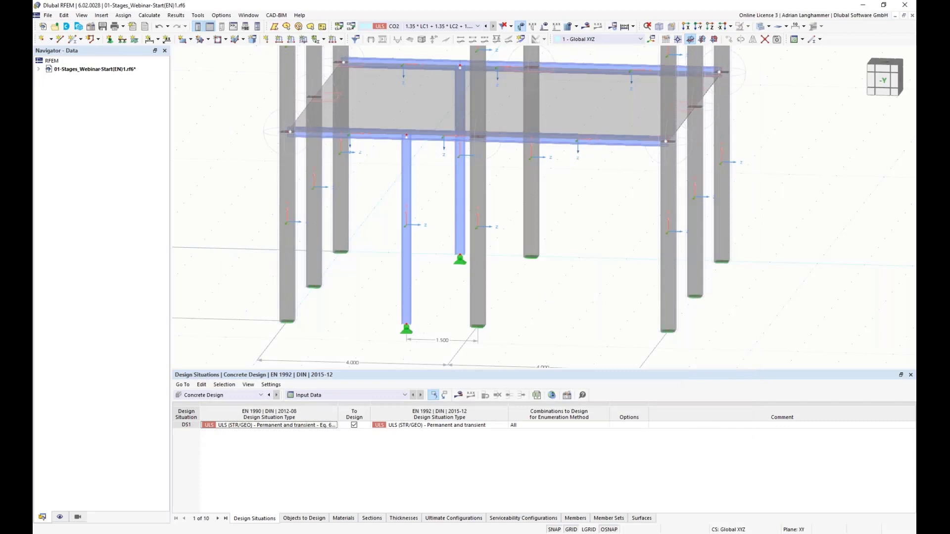
Step: Enable eccentricities on all six steel edge beams of the lower slab and start a new member eccentricity for the member start
middle_drag(447, 201, 453, 209)
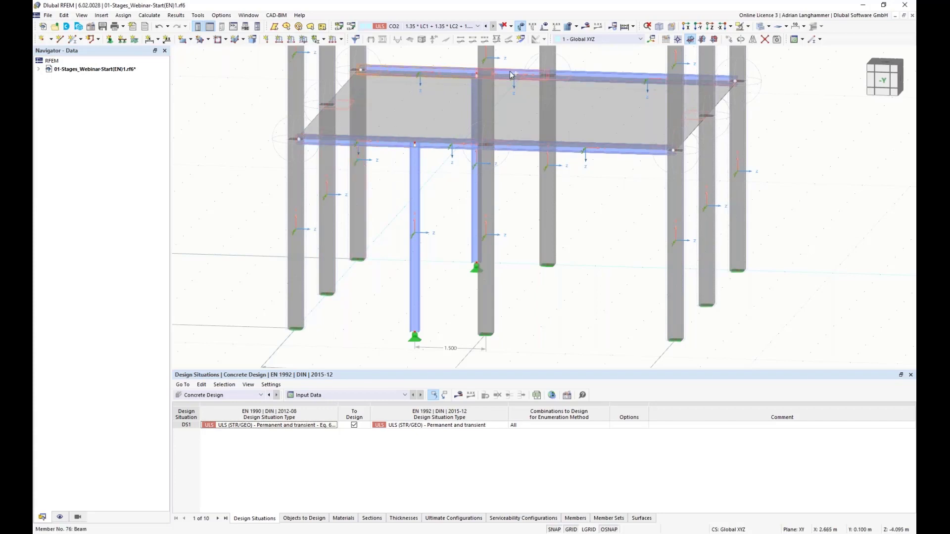
click(595, 75)
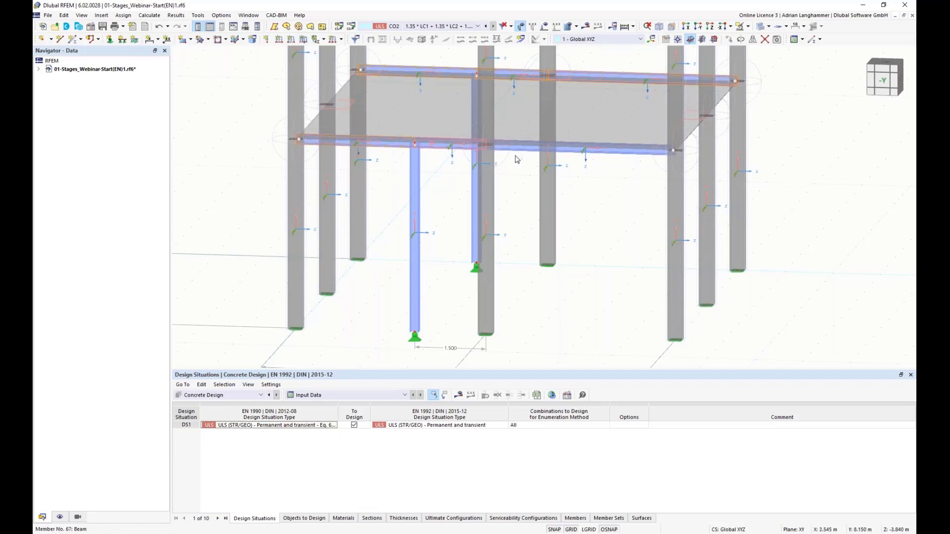
right_click(531, 152)
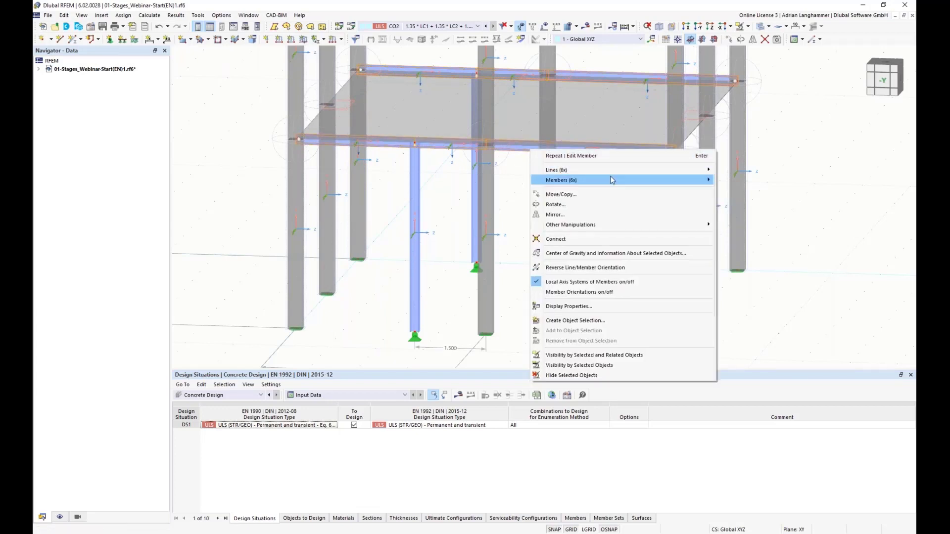
click(736, 180)
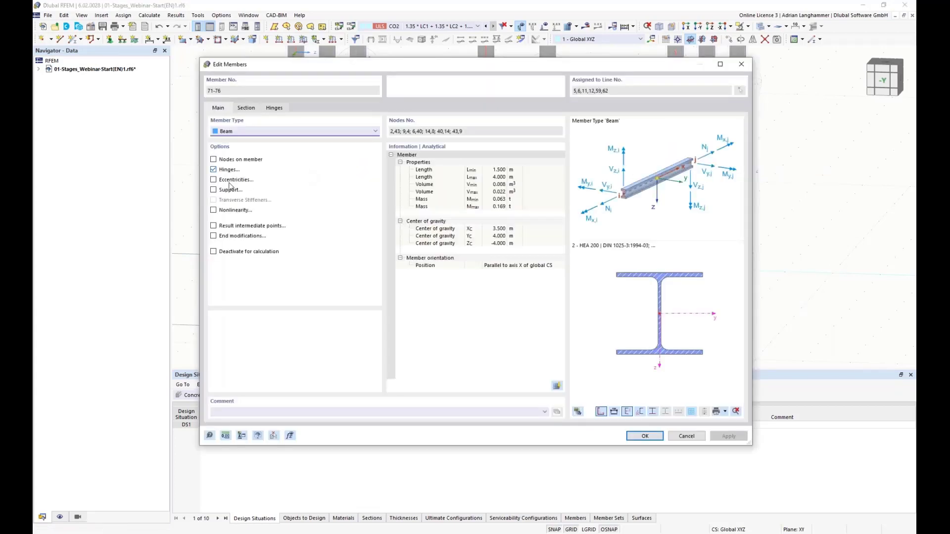
click(214, 180)
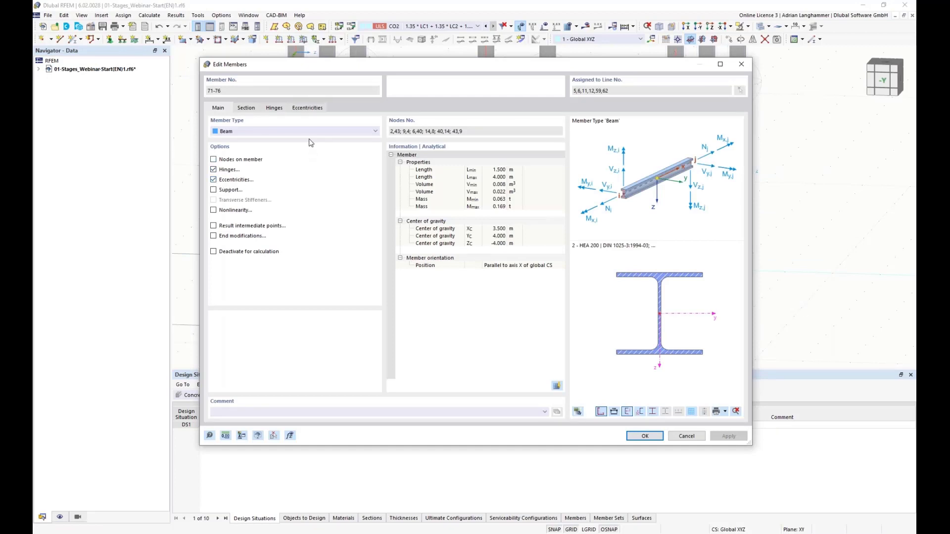
click(309, 108)
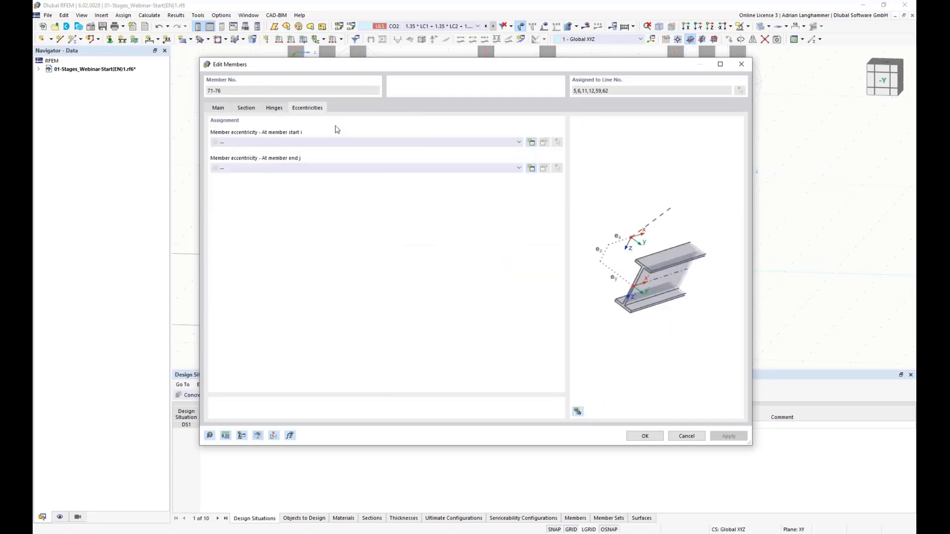
click(518, 143)
click(518, 145)
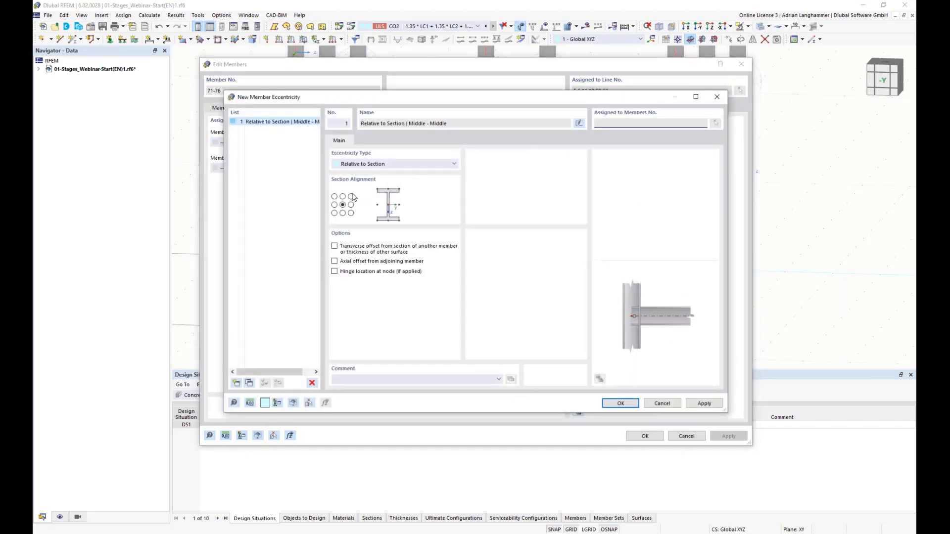
Step: Define the start eccentricity with middle-top section alignment and a transverse offset from the bottom of the lower slab, surface 1
click(343, 197)
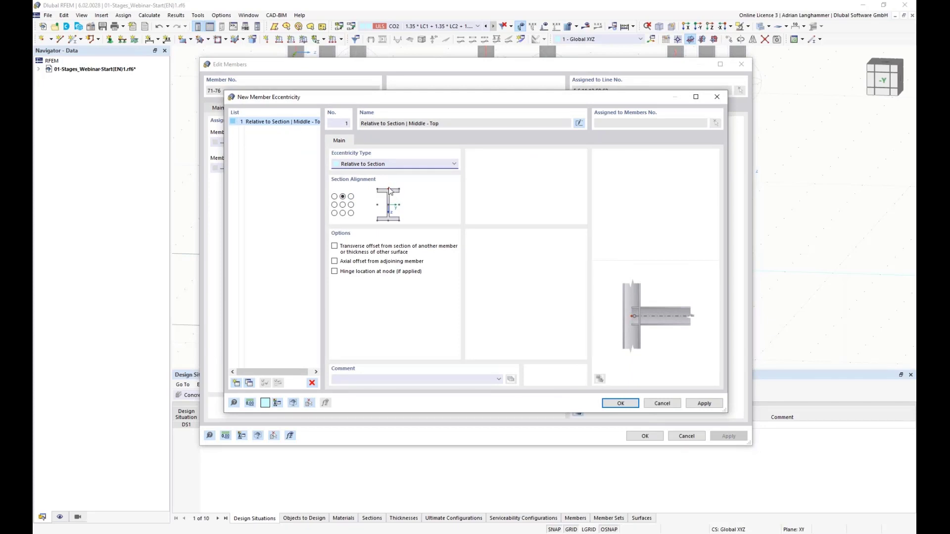
click(334, 247)
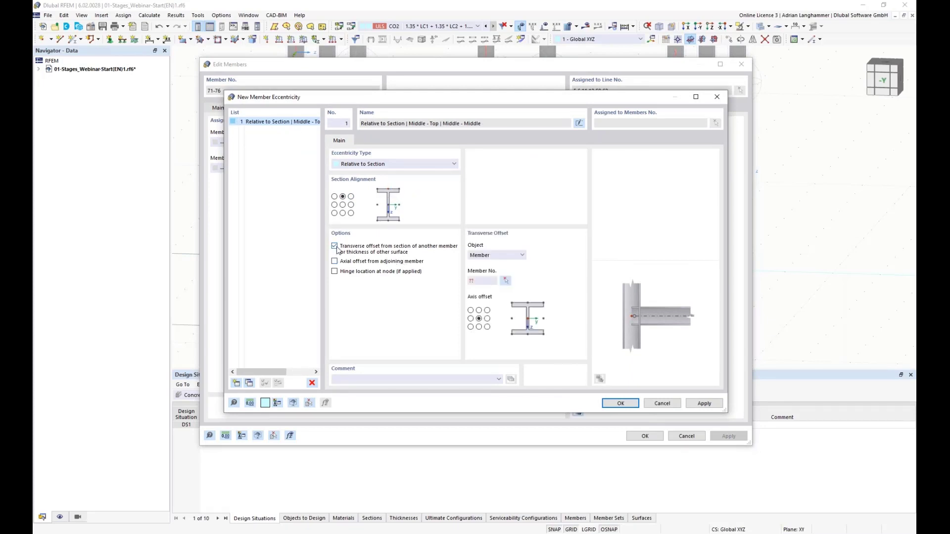
click(522, 255)
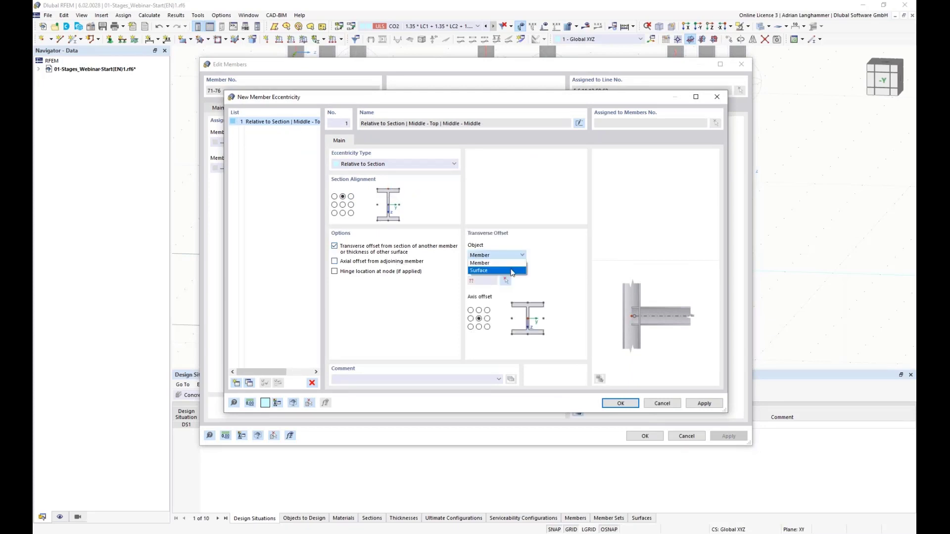
click(495, 269)
click(478, 327)
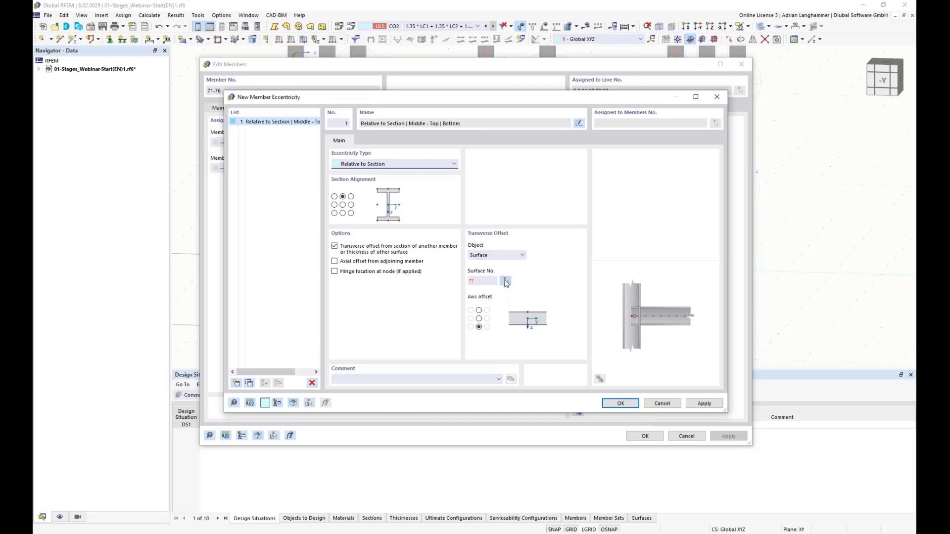
click(506, 281)
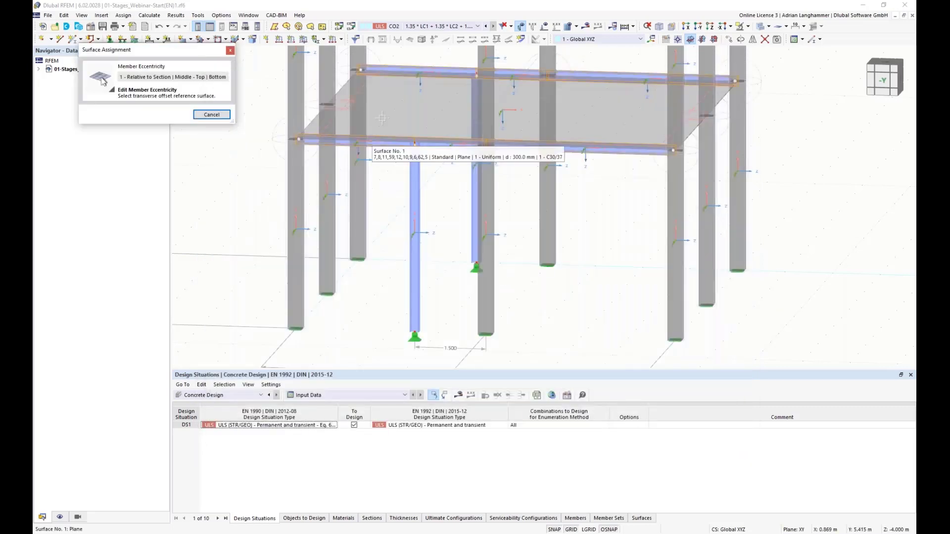
click(368, 144)
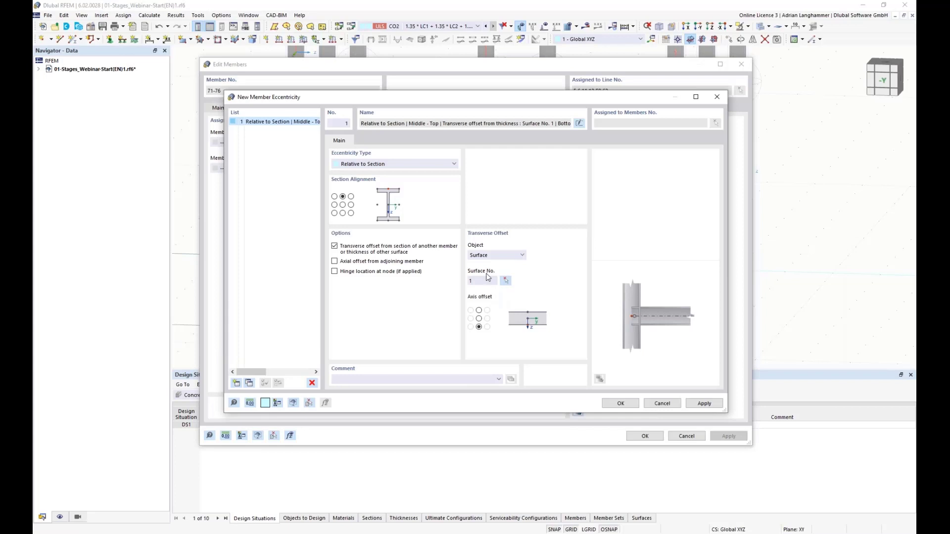
click(620, 404)
key(Return)
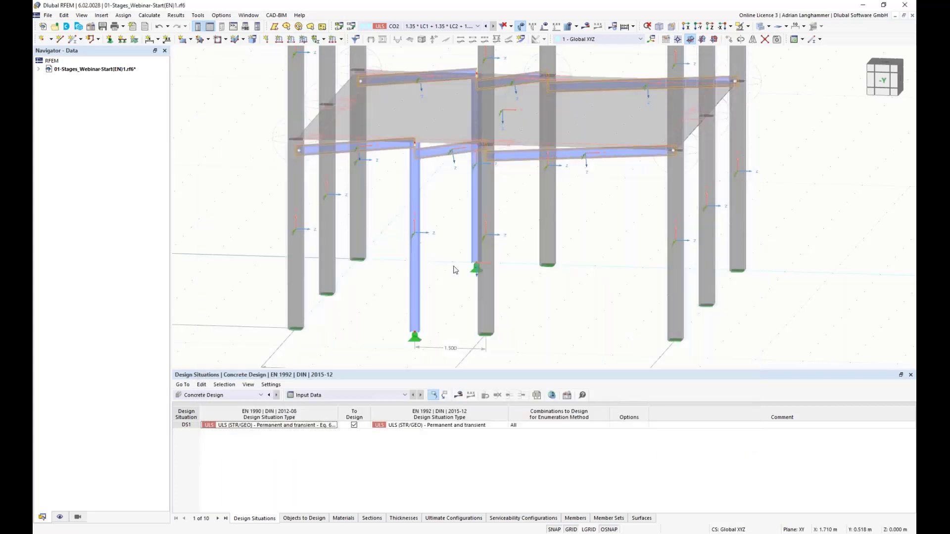
Step: Assign member eccentricity 1 at the member end j of all six steel edge beams as well
right_click(386, 151)
mouse_move(500, 178)
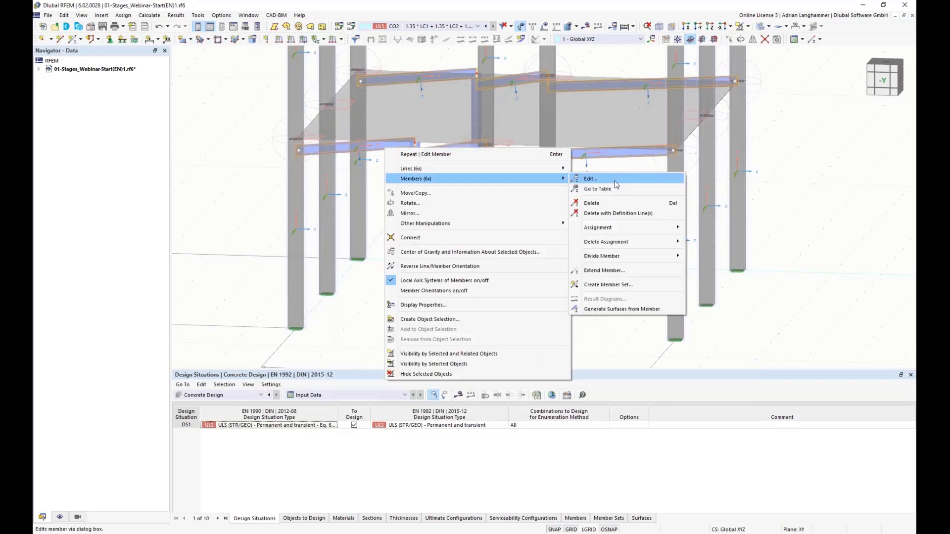
click(615, 180)
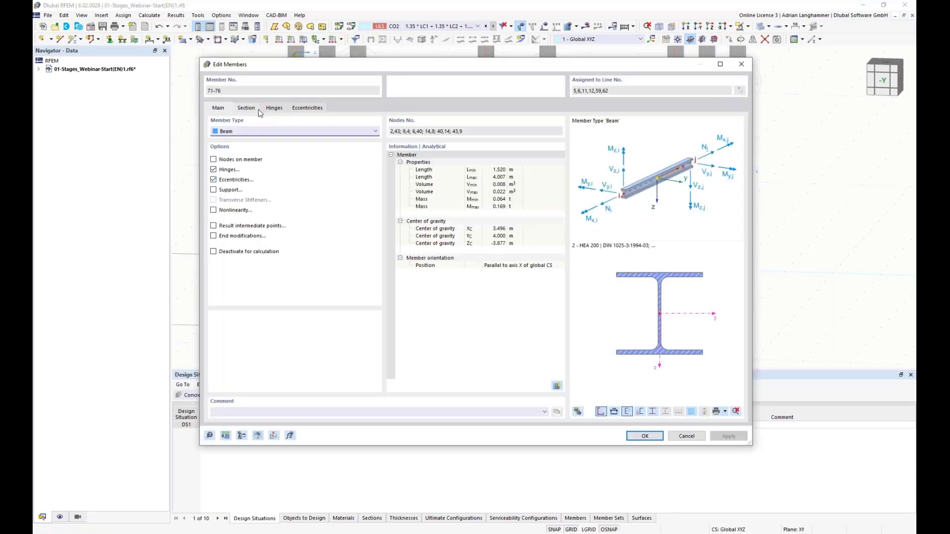
click(305, 108)
click(308, 169)
click(299, 181)
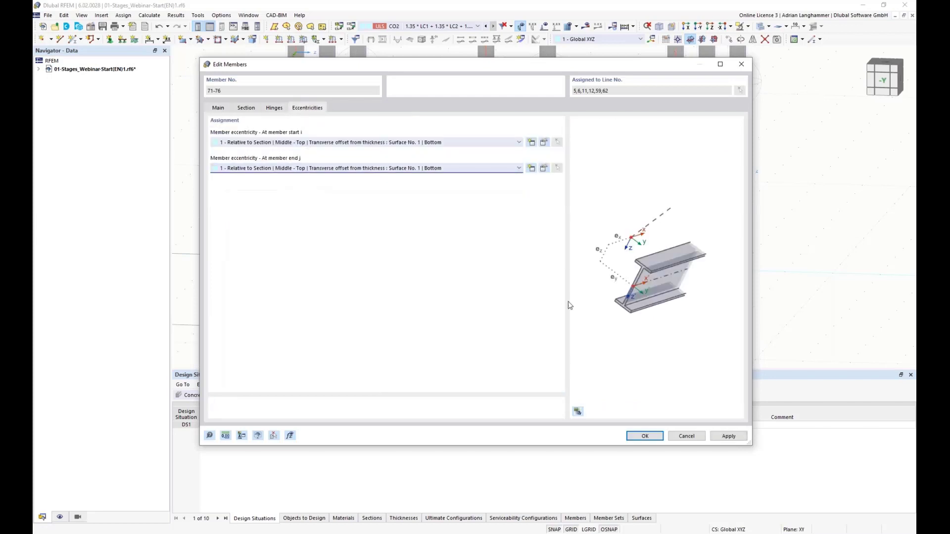
click(631, 438)
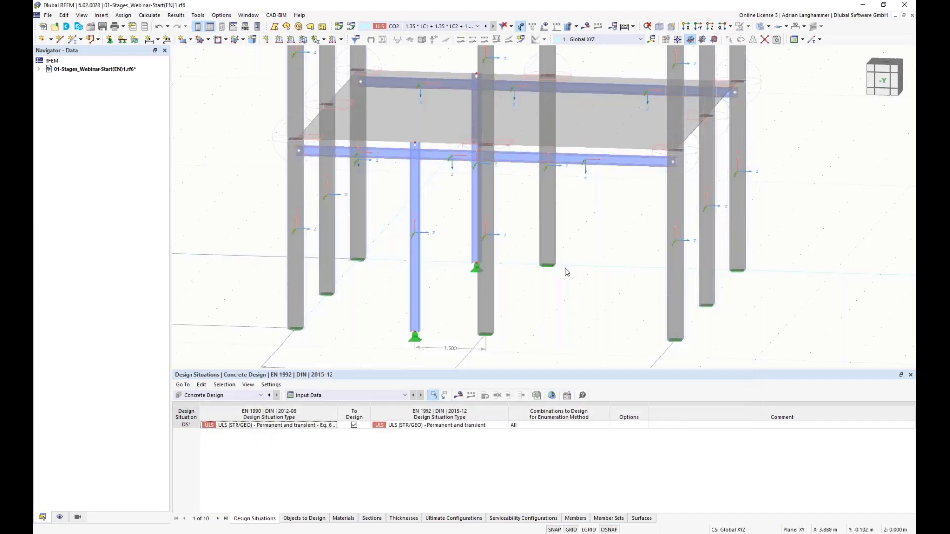
ctrl+middle_drag(388, 207, 407, 161)
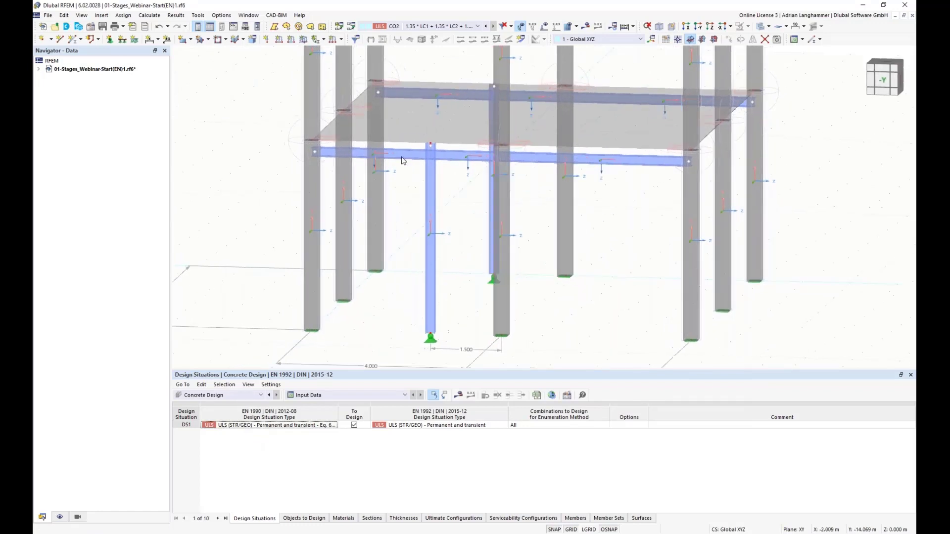
Step: Select the two HEA 200 steel columns beneath the lower slab and enable eccentricities for both members
ctrl+middle_drag(403, 225, 430, 203)
click(435, 200)
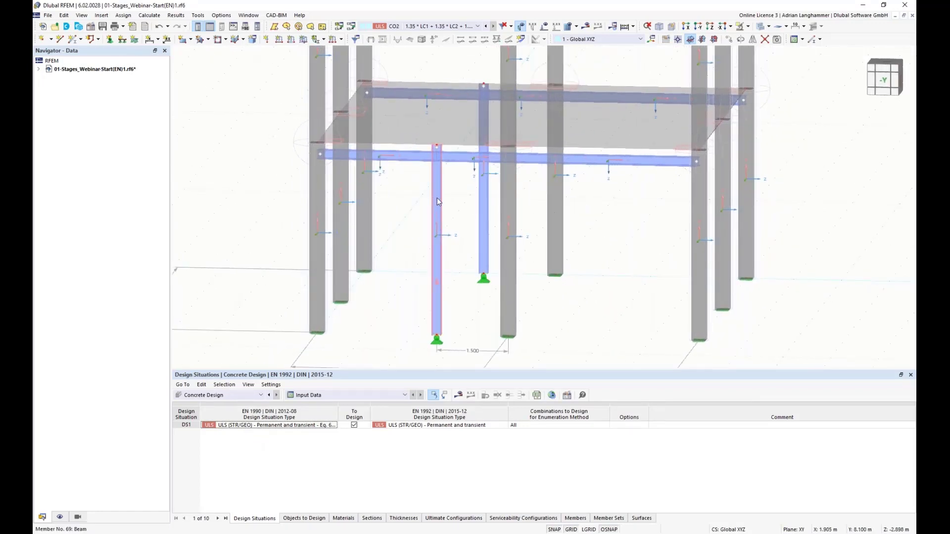
right_click(484, 195)
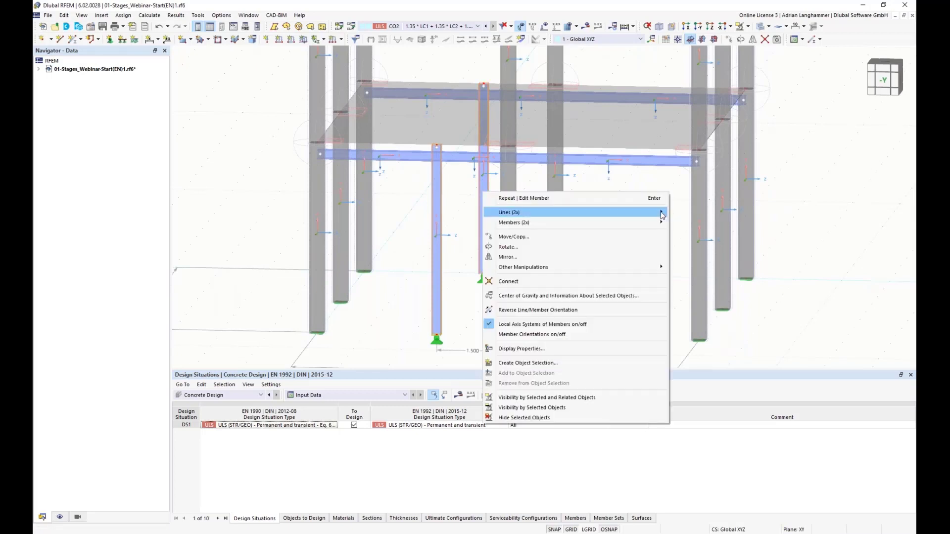
mouse_move(648, 223)
mouse_move(606, 225)
click(688, 222)
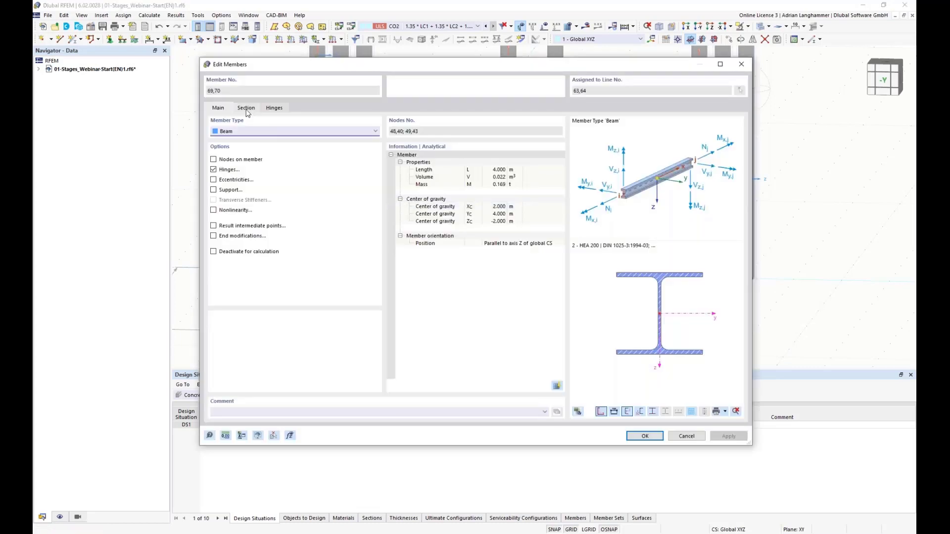
click(214, 180)
click(306, 108)
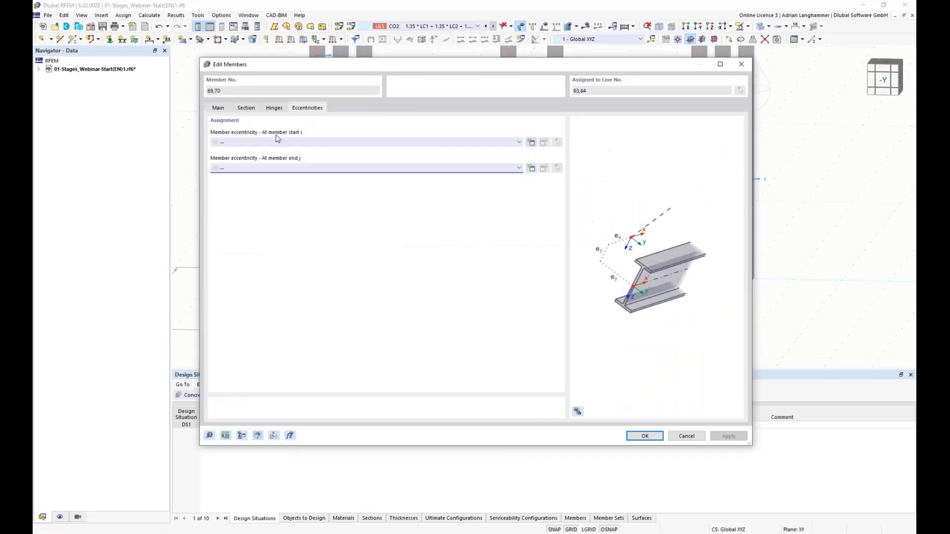
click(529, 143)
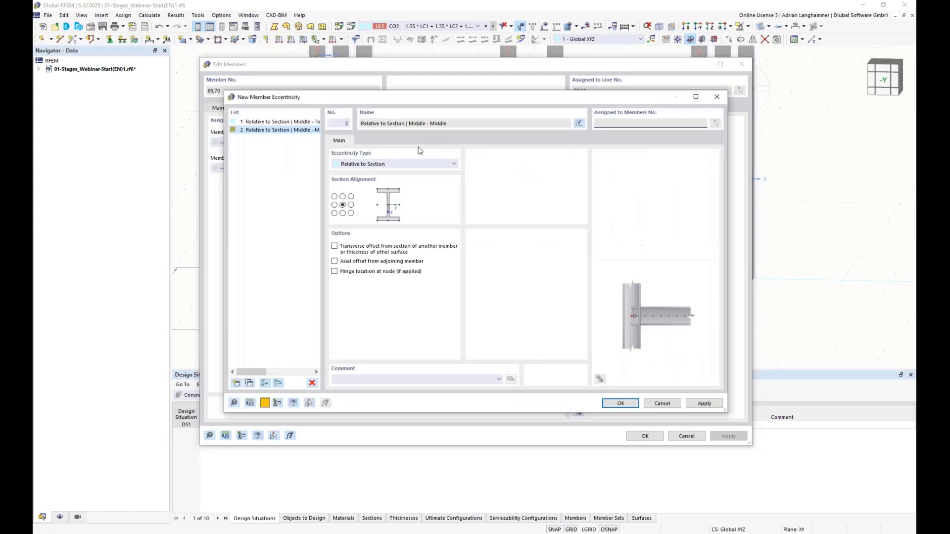
click(716, 96)
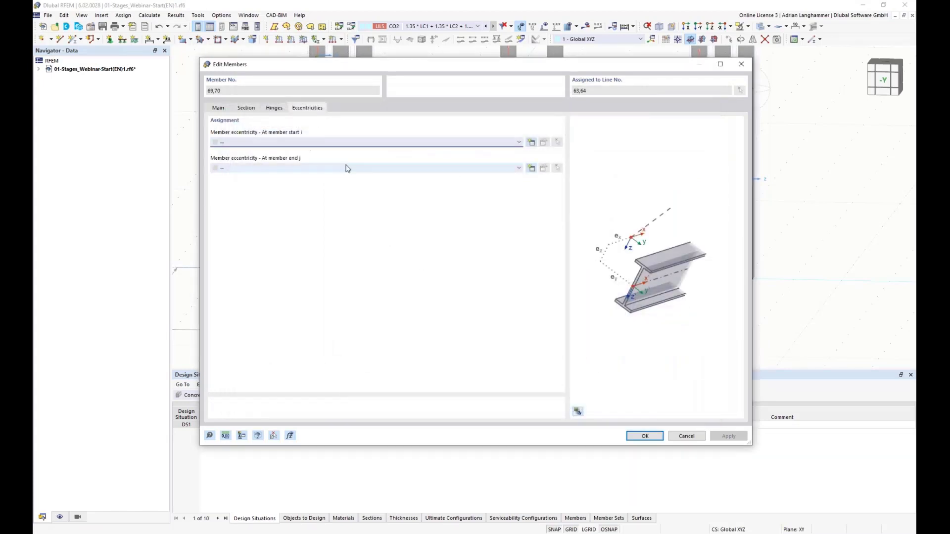
Step: Define an eccentricity at member end j of both steel columns, with a transverse offset from the middle-bottom axis point of edge beam member 73
click(532, 168)
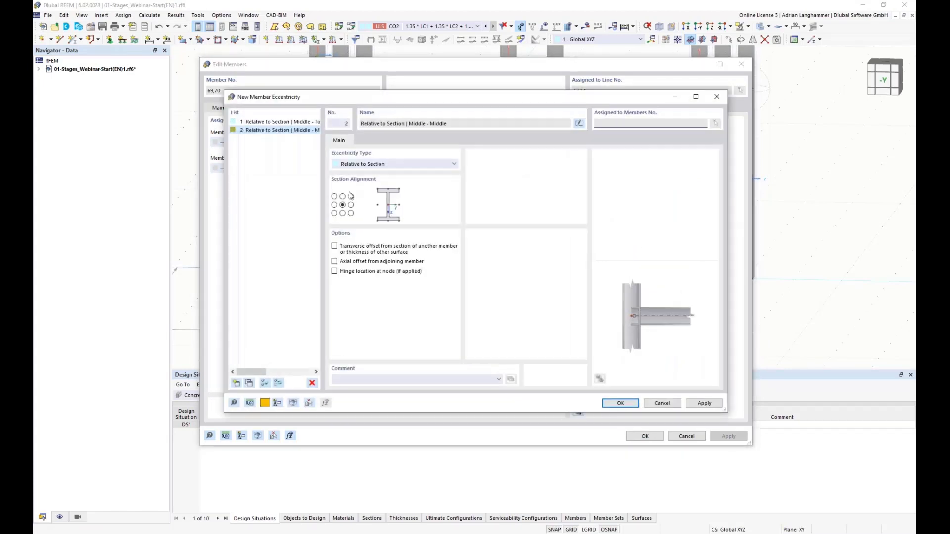
click(348, 246)
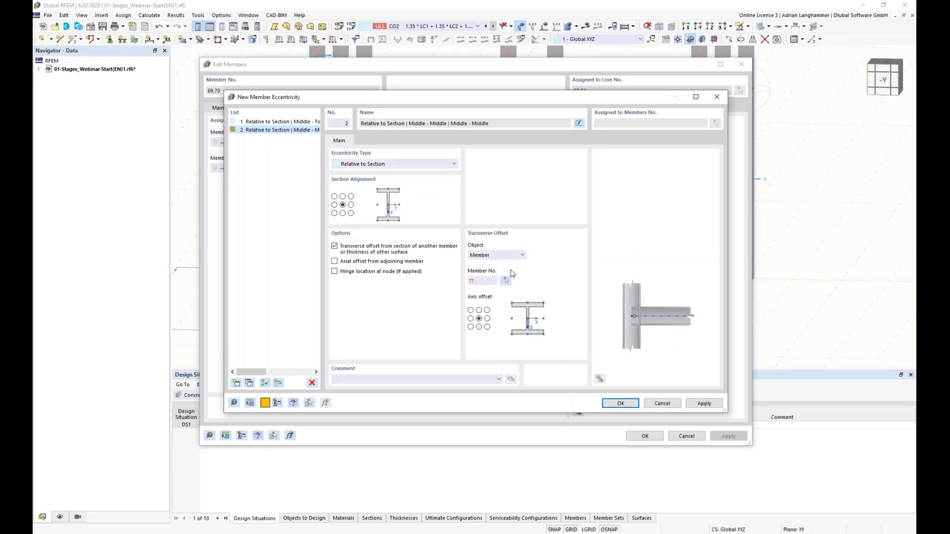
click(505, 280)
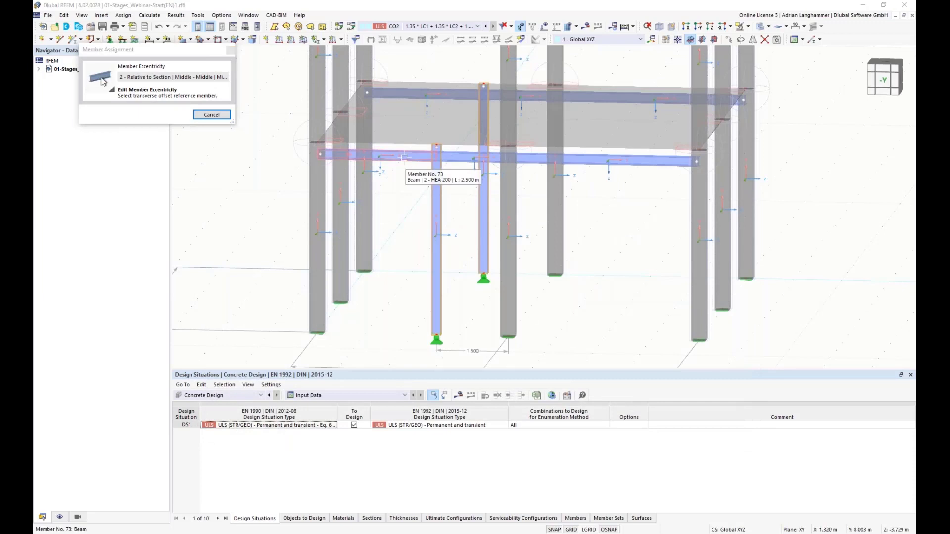
click(404, 157)
click(479, 327)
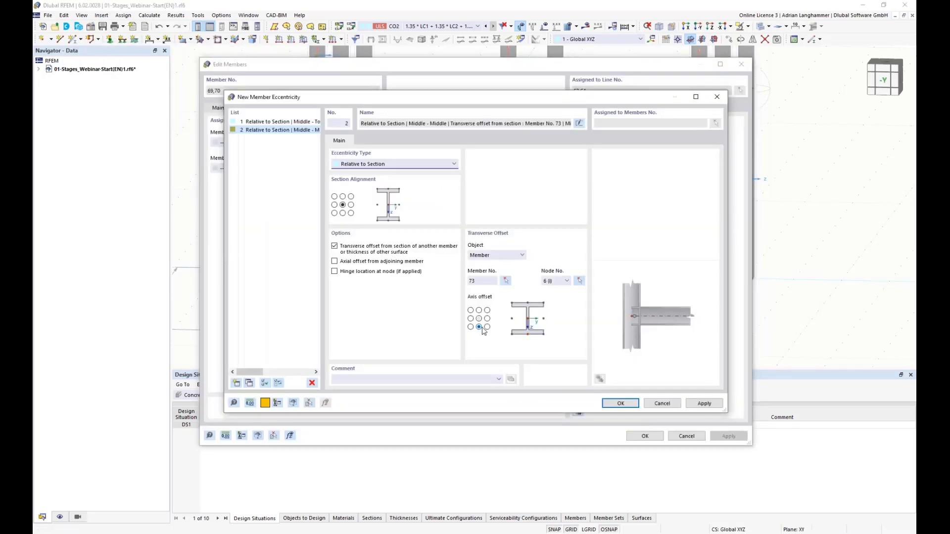
click(620, 403)
click(644, 438)
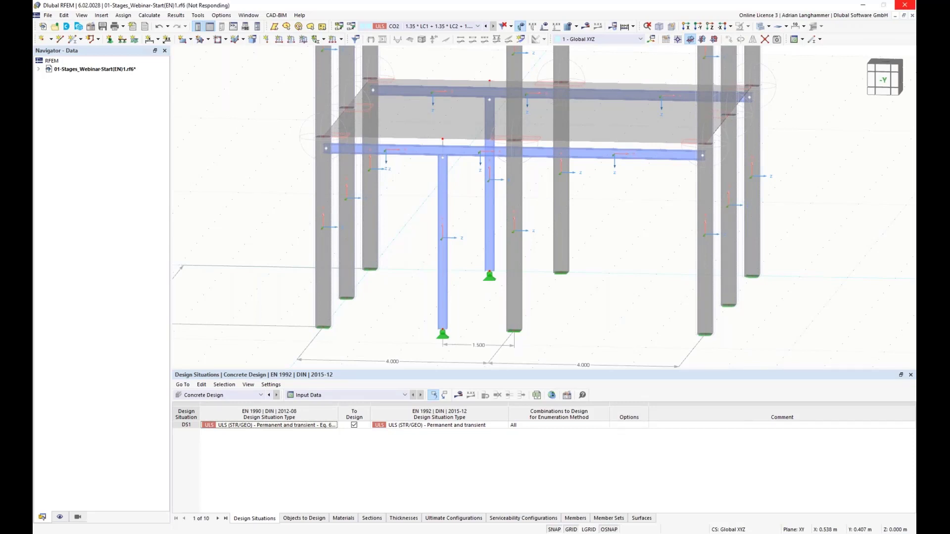
Step: Examine the positions of the steel columns and edge beams relative to the lower slab from several angles
ctrl+middle_drag(409, 250, 390, 253)
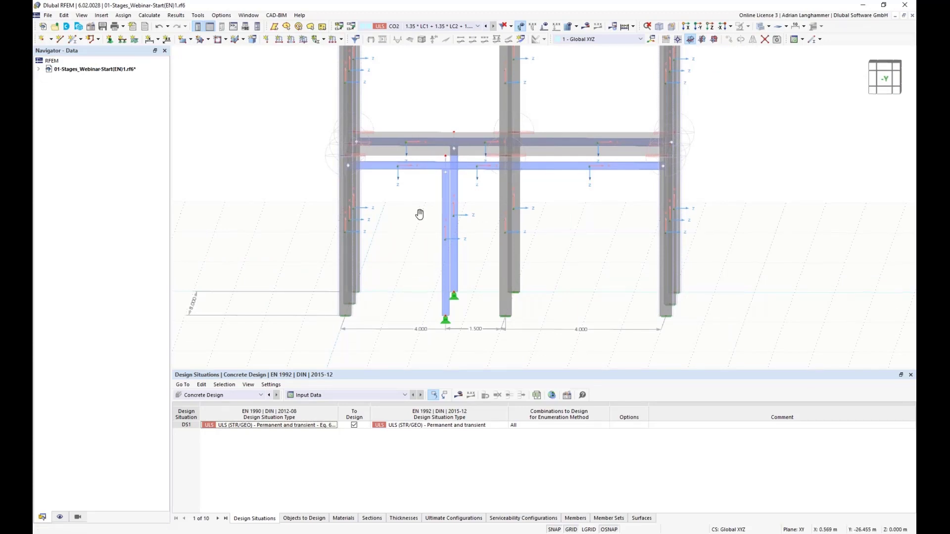
middle_drag(419, 212, 351, 209)
ctrl+middle_drag(312, 123, 304, 144)
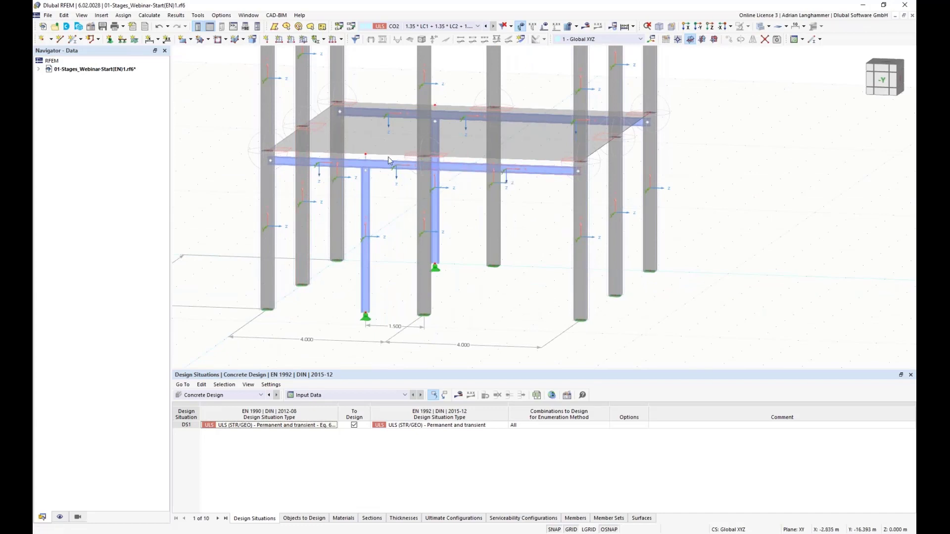
ctrl+middle_drag(380, 165, 335, 185)
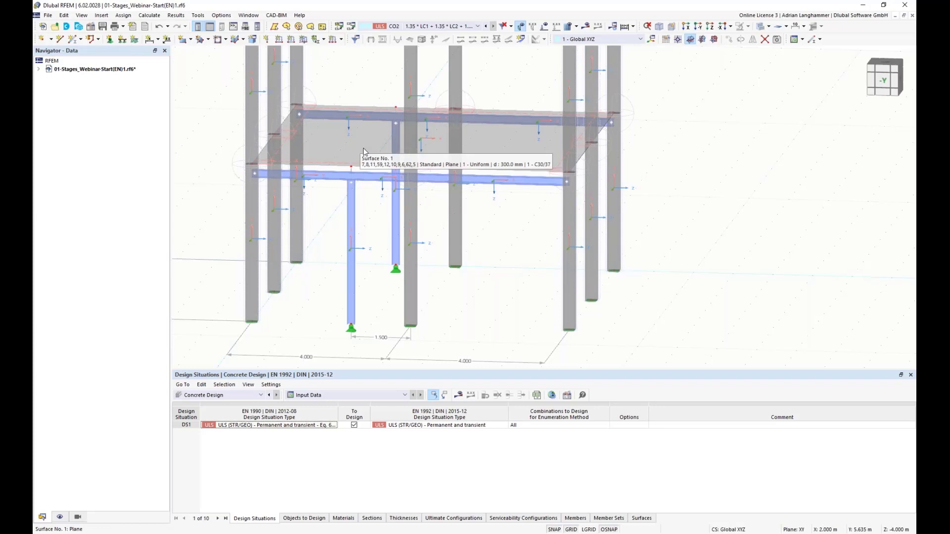
middle_drag(356, 158, 360, 192)
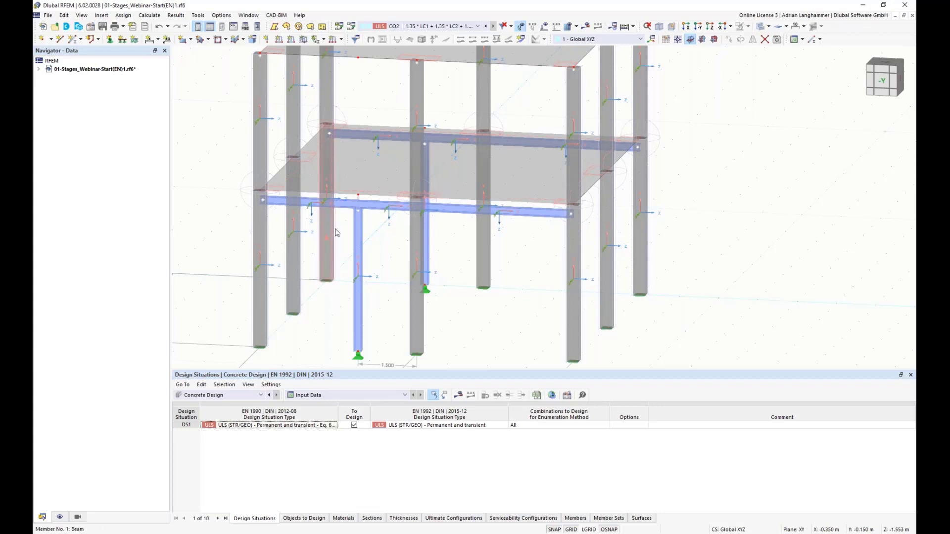
middle_drag(303, 351, 327, 322)
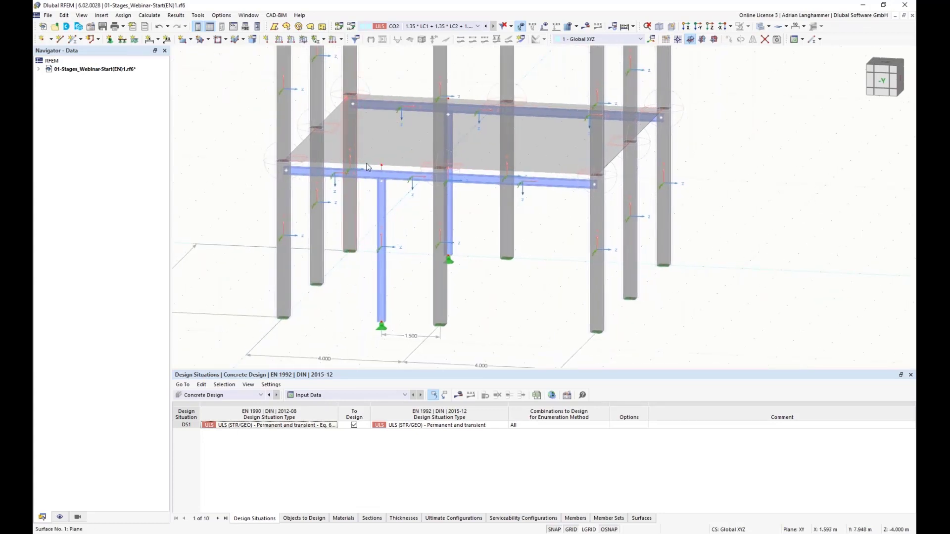
middle_drag(360, 272, 355, 311)
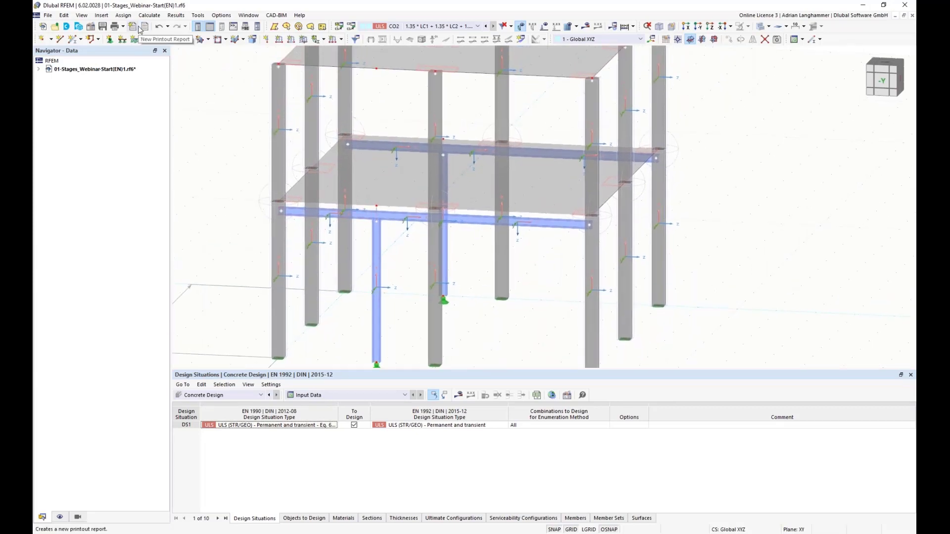
Step: Create a line hinge with ux, uy and φx released and the nonlinearity "Fixed if positive vz" for uz
click(108, 16)
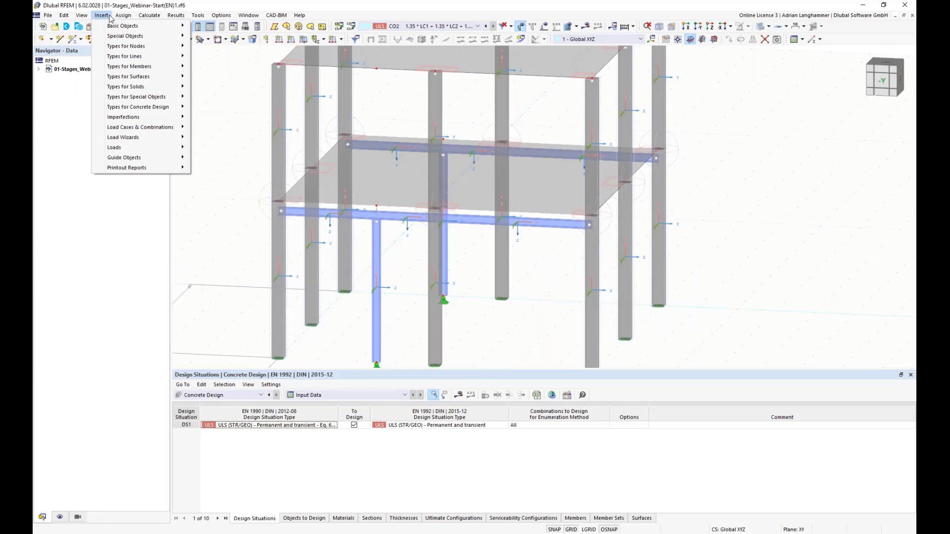
mouse_move(170, 60)
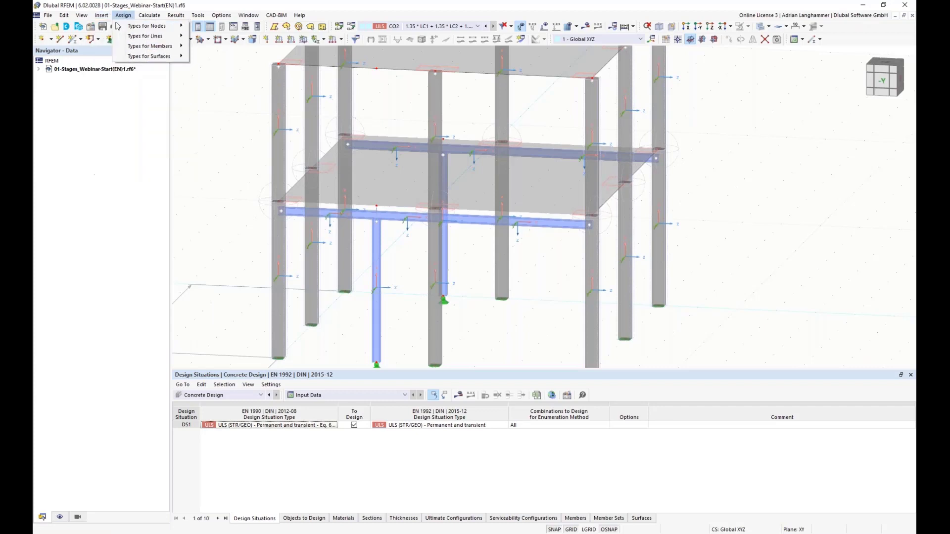
click(101, 16)
mouse_move(160, 59)
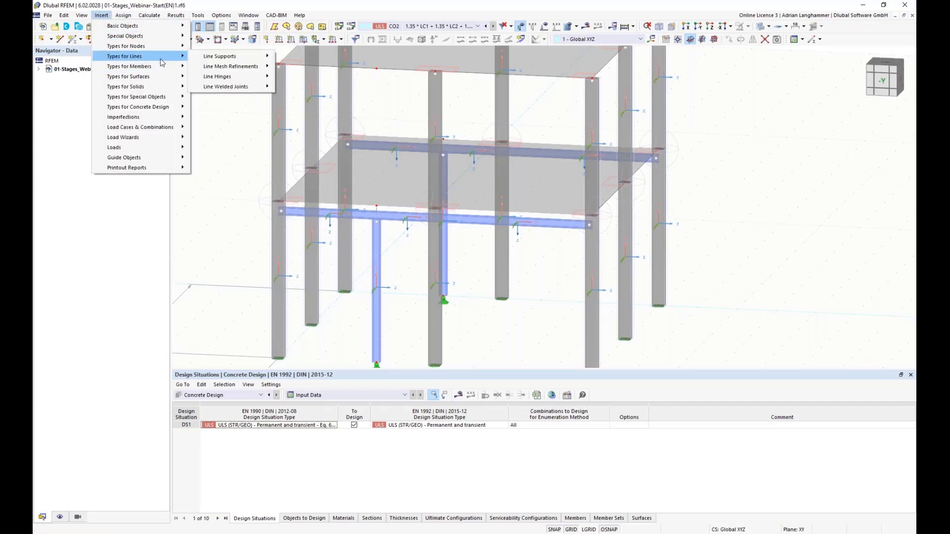
mouse_move(255, 78)
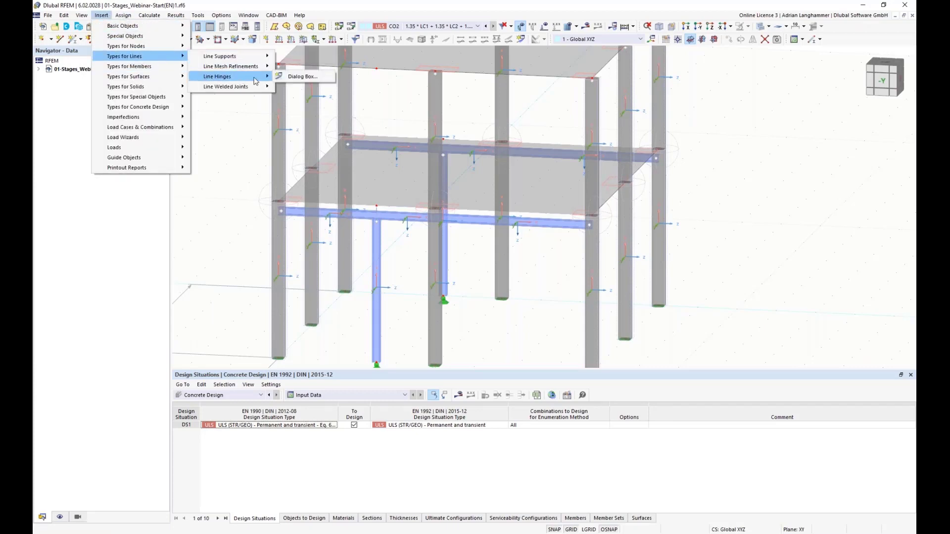
click(297, 76)
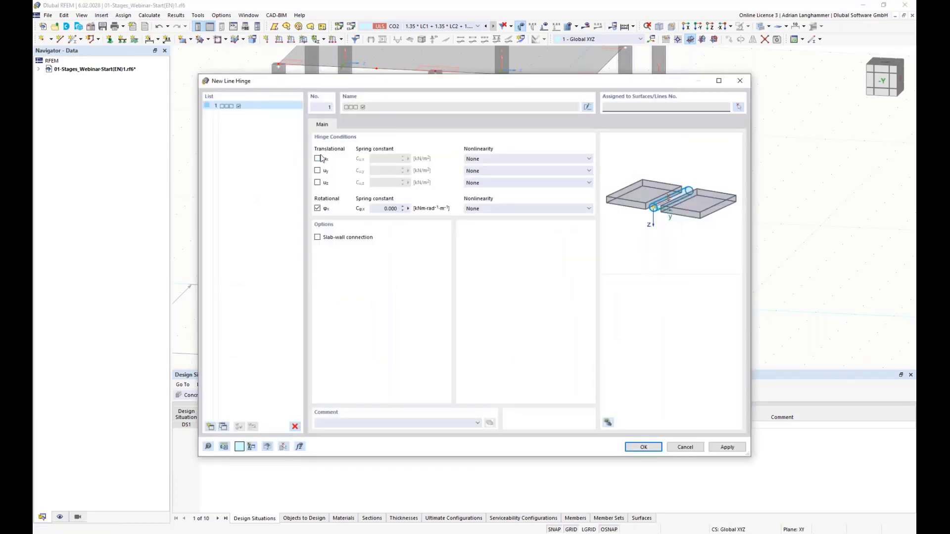
click(318, 158)
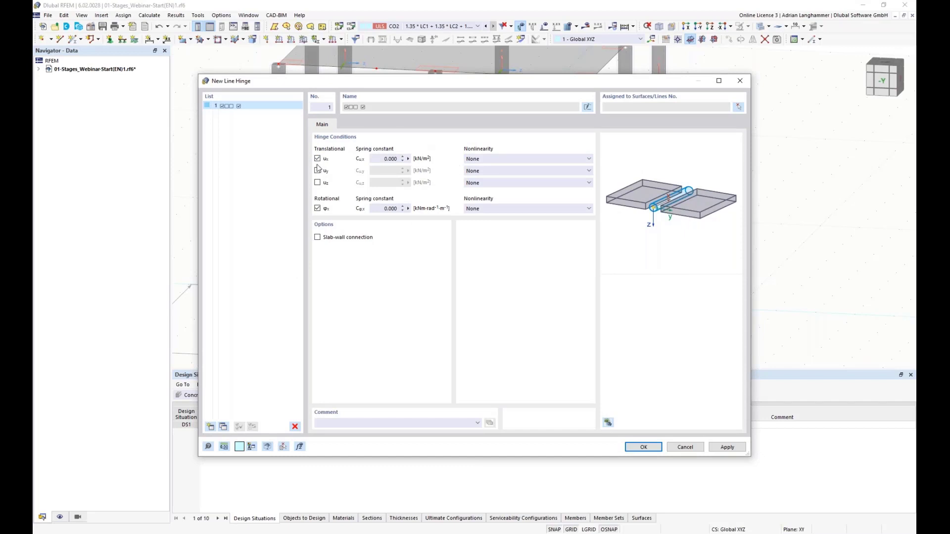
click(318, 170)
click(557, 183)
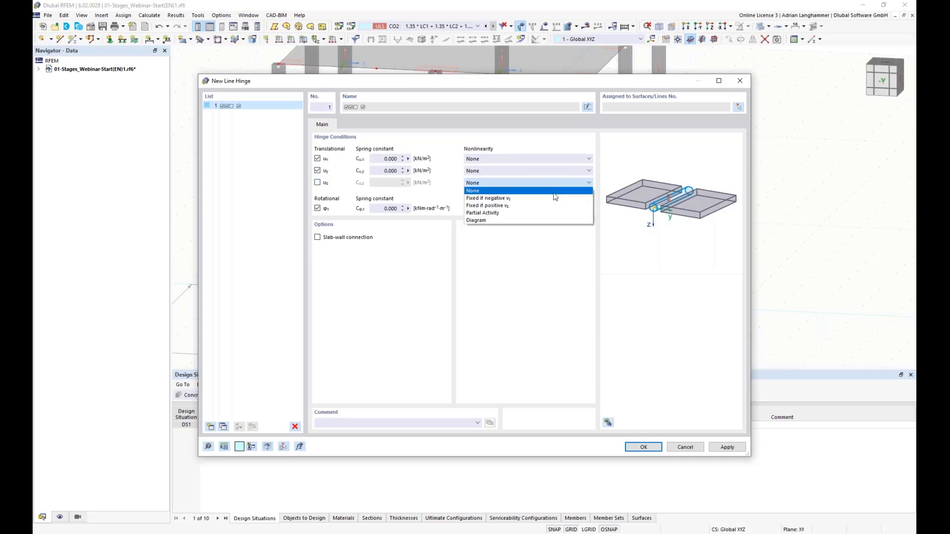
click(522, 206)
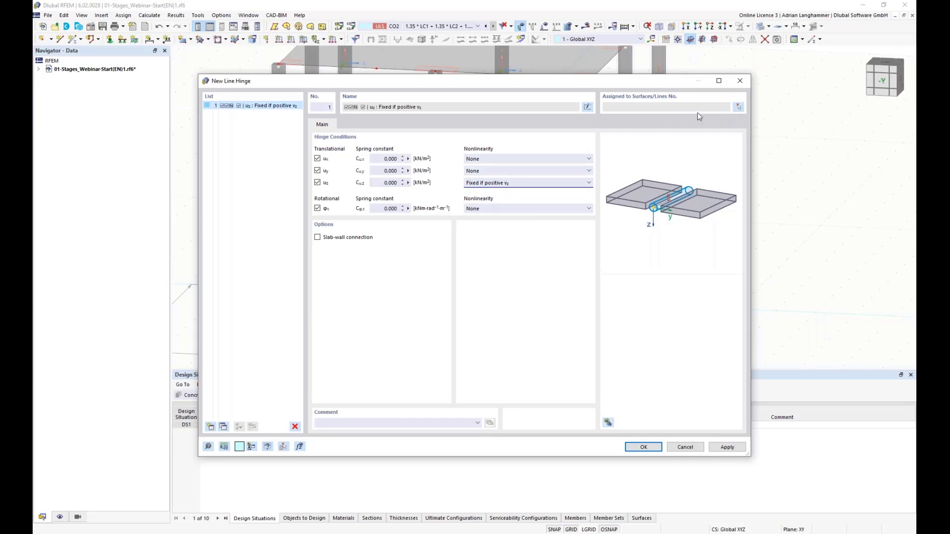
Step: Assign the line hinge to the front and rear edge lines 5, 6, 11, 12, 59 and 62 of the lower slab, surface 1
click(738, 107)
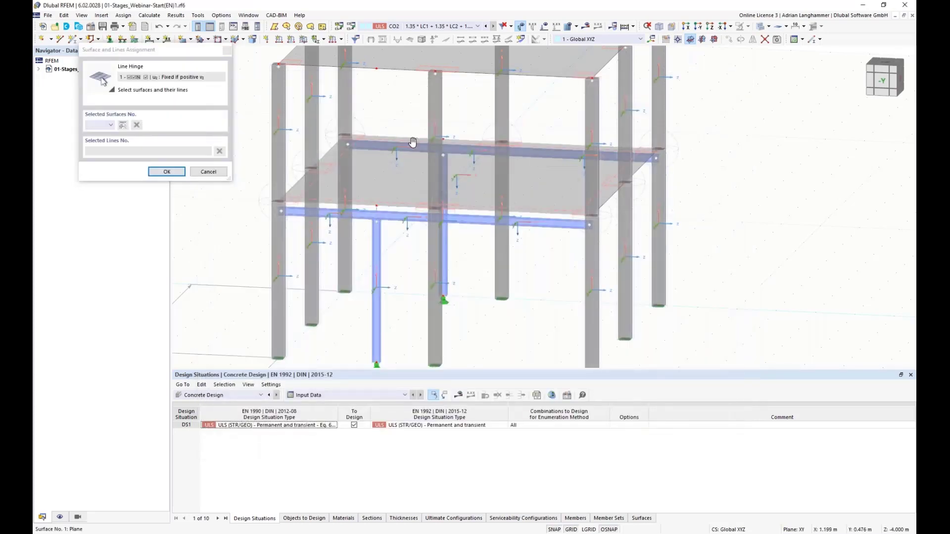
scroll(430, 149, up, 2)
ctrl+middle_drag(431, 149, 360, 149)
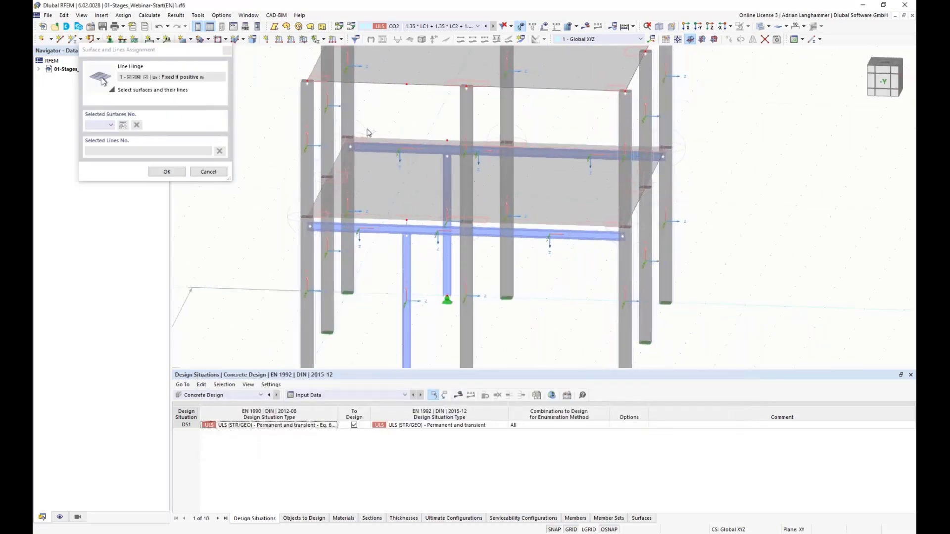
click(366, 179)
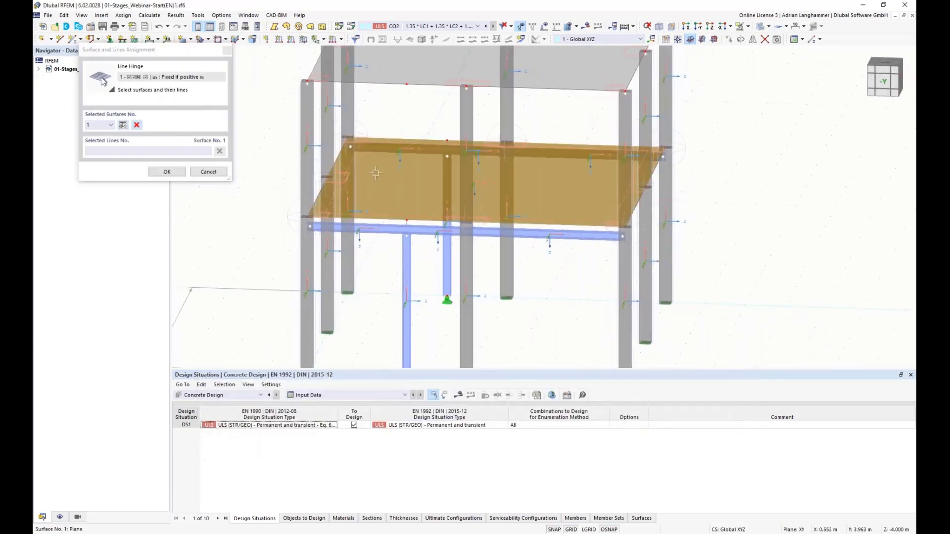
click(391, 139)
click(493, 141)
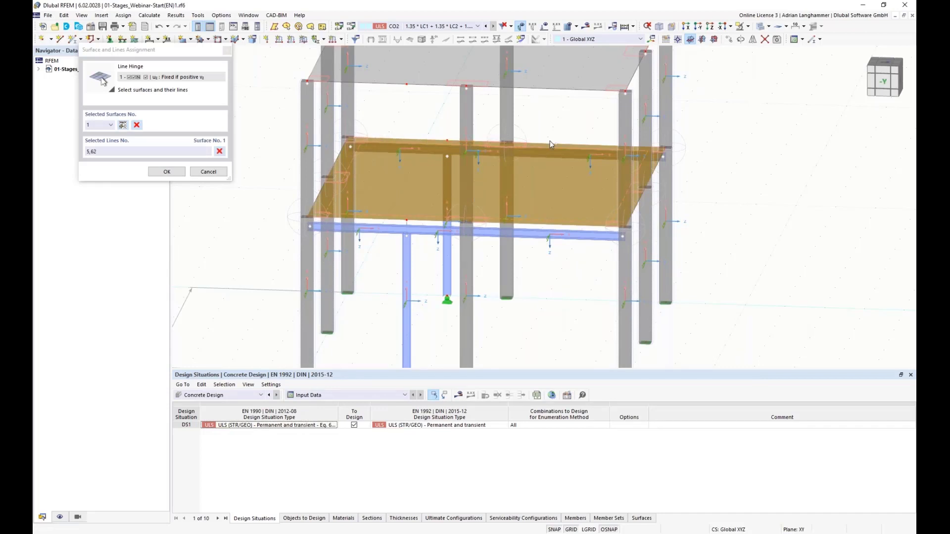
click(359, 218)
click(437, 221)
click(497, 221)
click(183, 171)
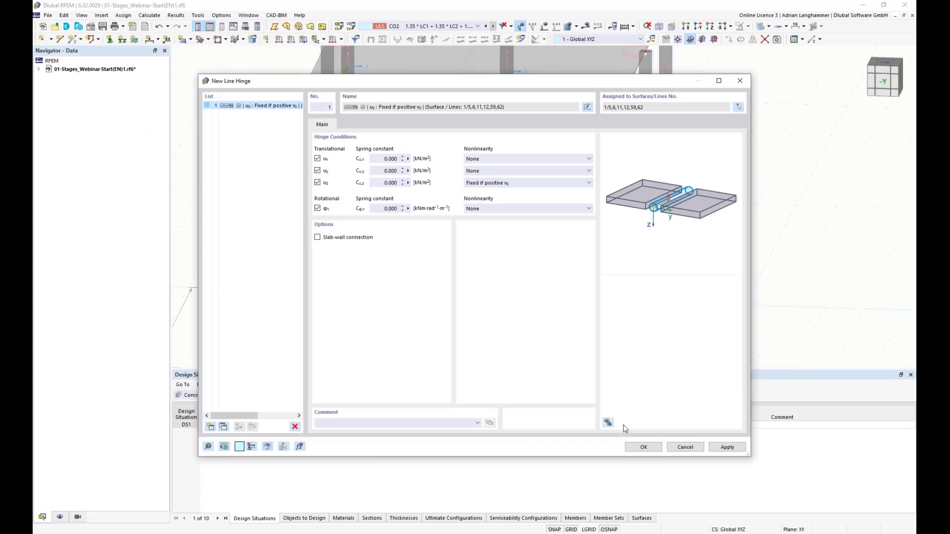
key(Return)
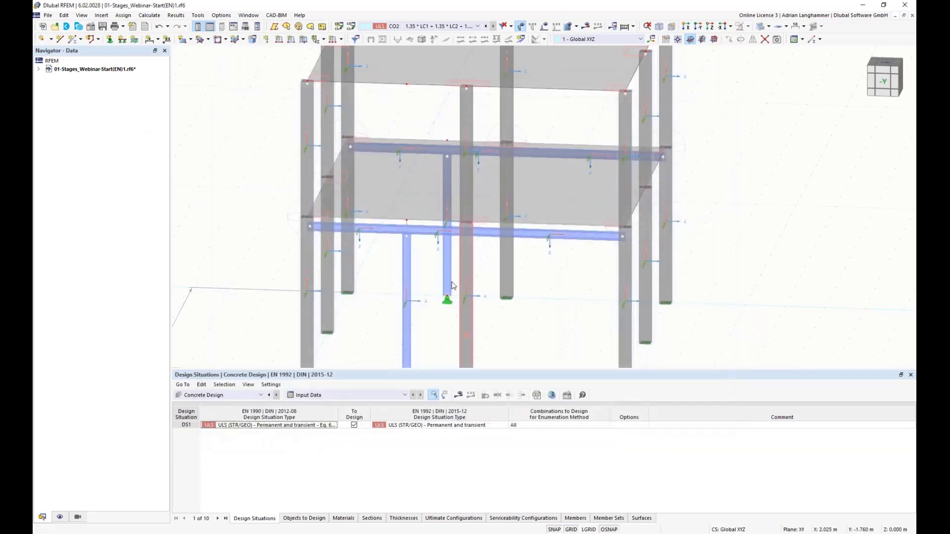
Step: Inspect the whole frame and the connection between the lower slab's front edge and its steel beams
scroll(448, 277, up, 5)
scroll(401, 227, down, 10)
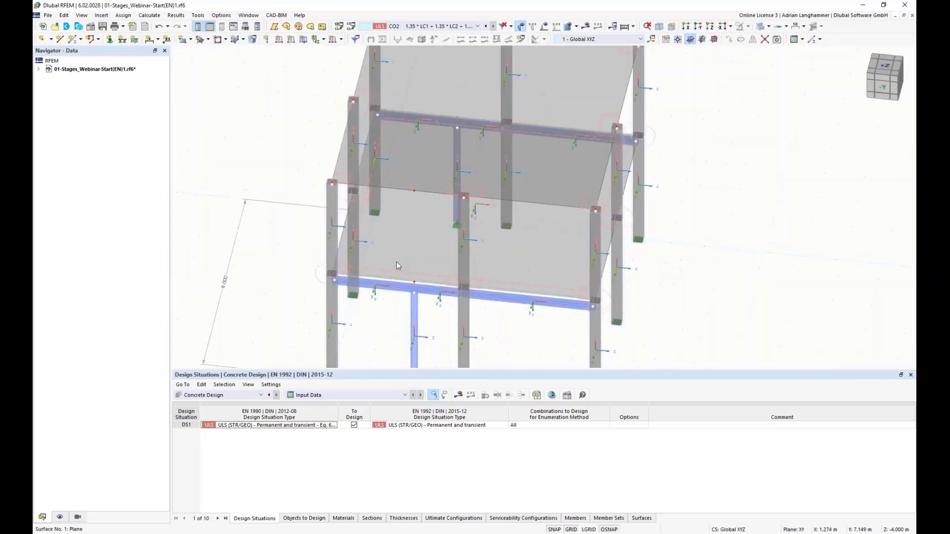
scroll(396, 266, down, 5)
ctrl+middle_drag(396, 265, 689, 282)
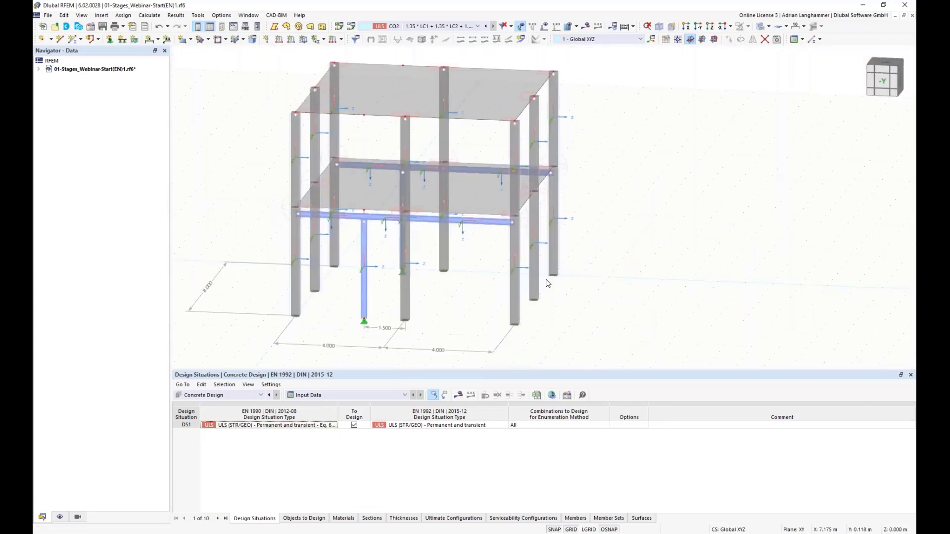
scroll(381, 212, up, 2)
scroll(381, 214, up, 3)
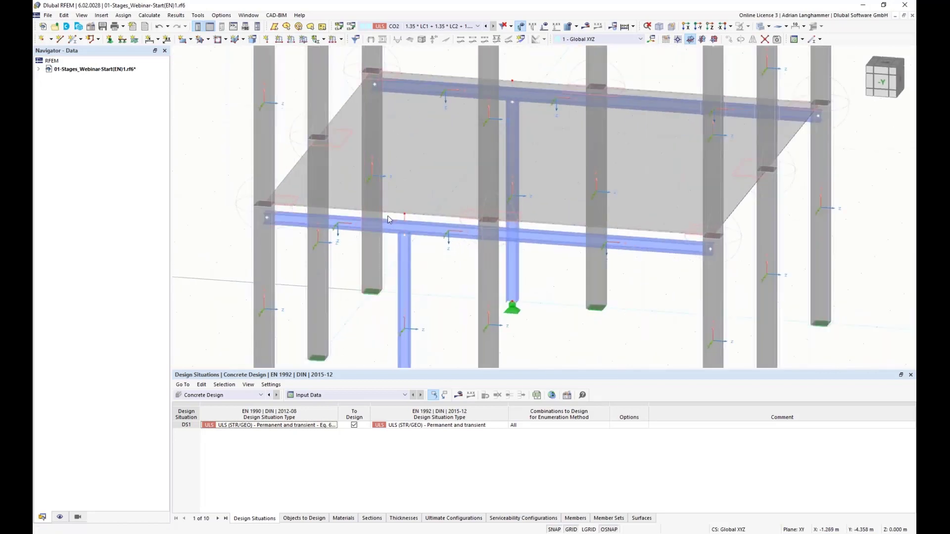
scroll(394, 227, up, 2)
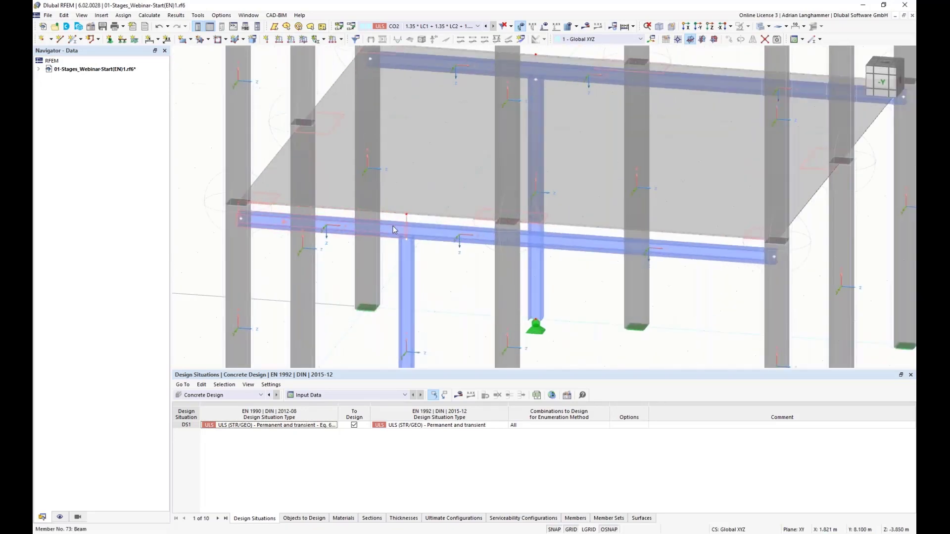
Step: Review the conditions of the line hinge on the lower slab's front edge and examine the slab and steel beams from several angles
double_click(392, 217)
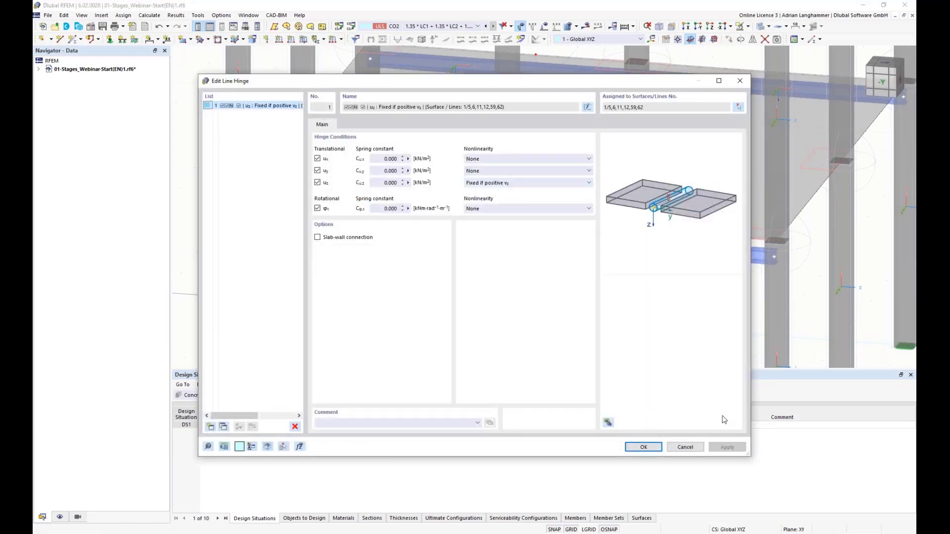
click(685, 446)
ctrl+middle_drag(376, 282, 389, 304)
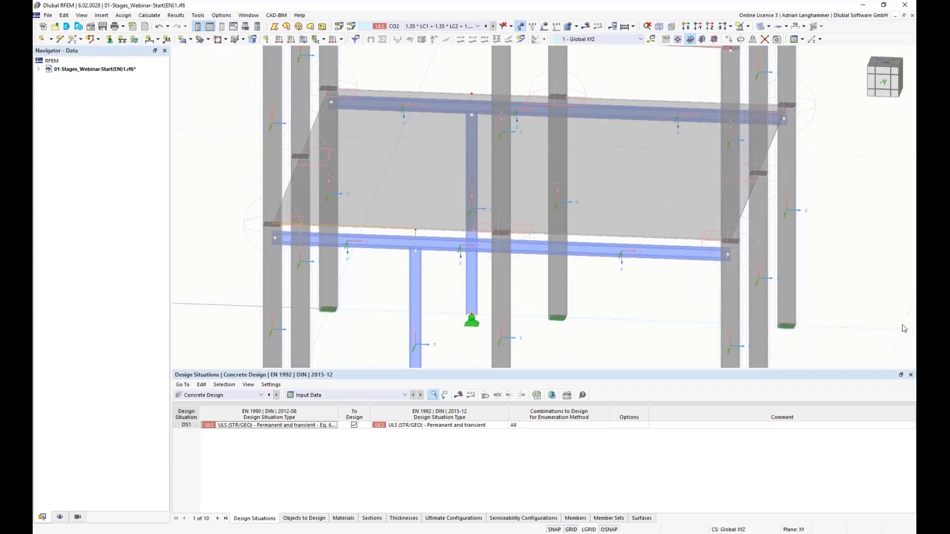
middle_drag(379, 291, 368, 273)
scroll(369, 273, down, 5)
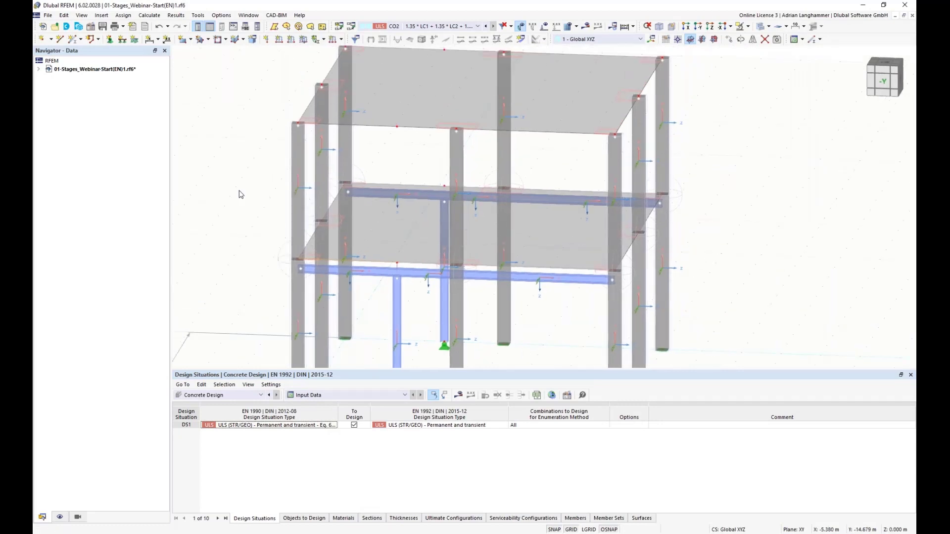
scroll(233, 201, down, 2)
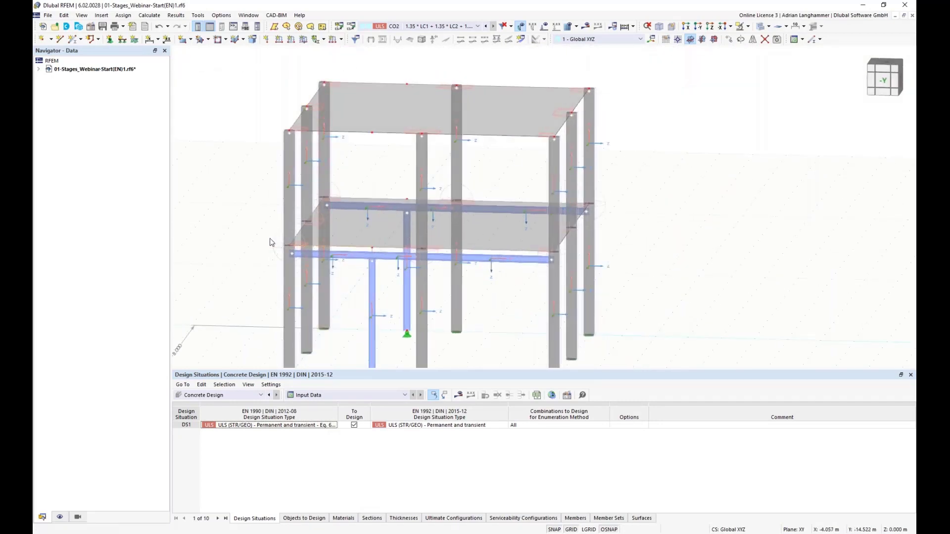
scroll(271, 242, up, 2)
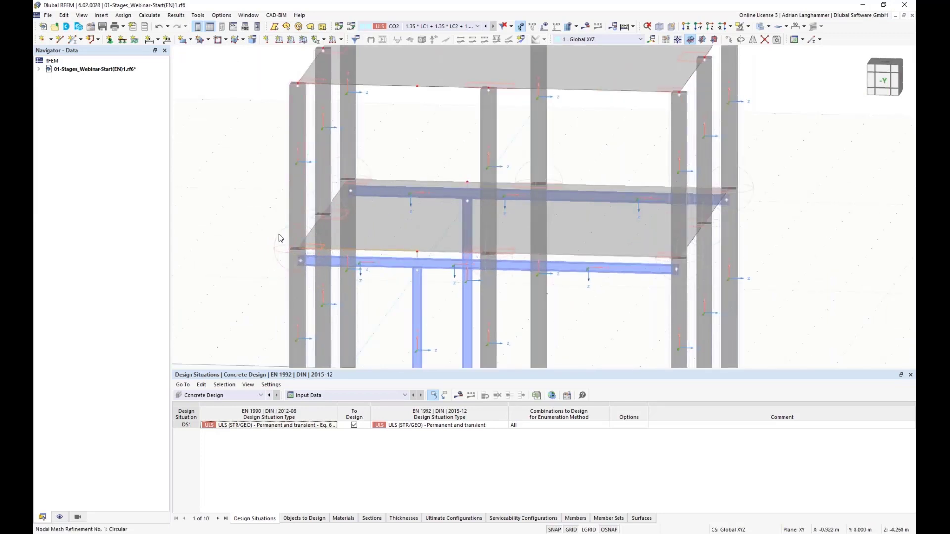
ctrl+middle_drag(268, 204, 248, 203)
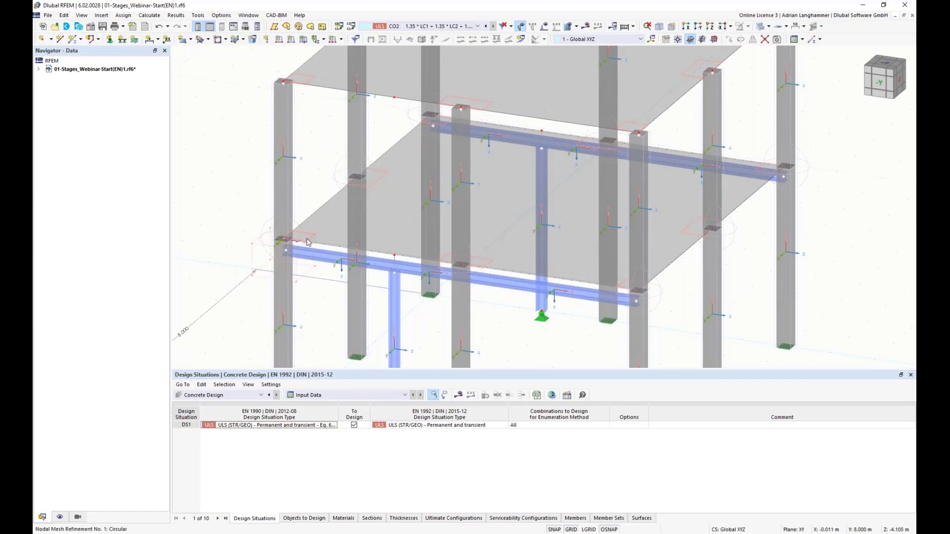
mouse_move(262, 205)
ctrl+middle_down()
mouse_move(247, 195)
mouse_move(268, 193)
ctrl+middle_up()
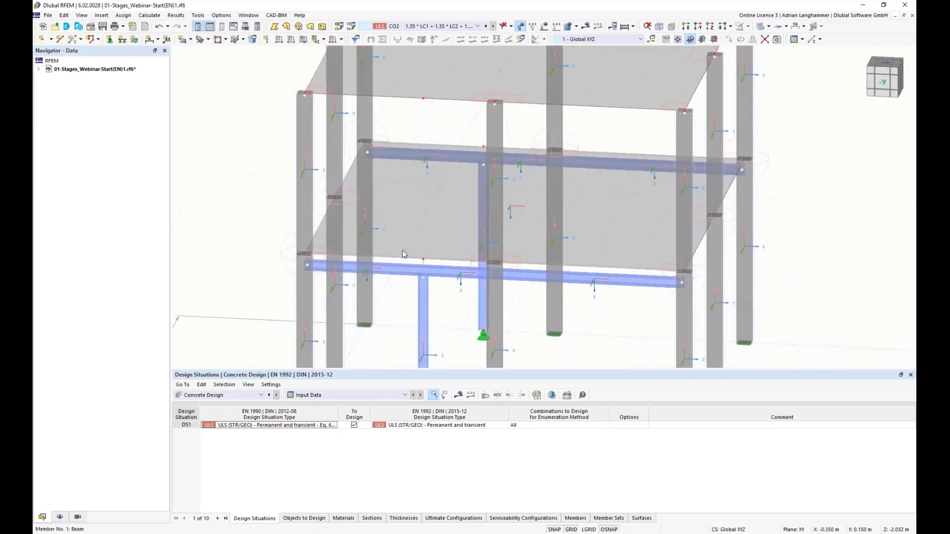
Step: Inspect the lower slab's front and rear edge nodes above the steel columns, finishing with an overview of the whole frame
scroll(403, 250, up, 2)
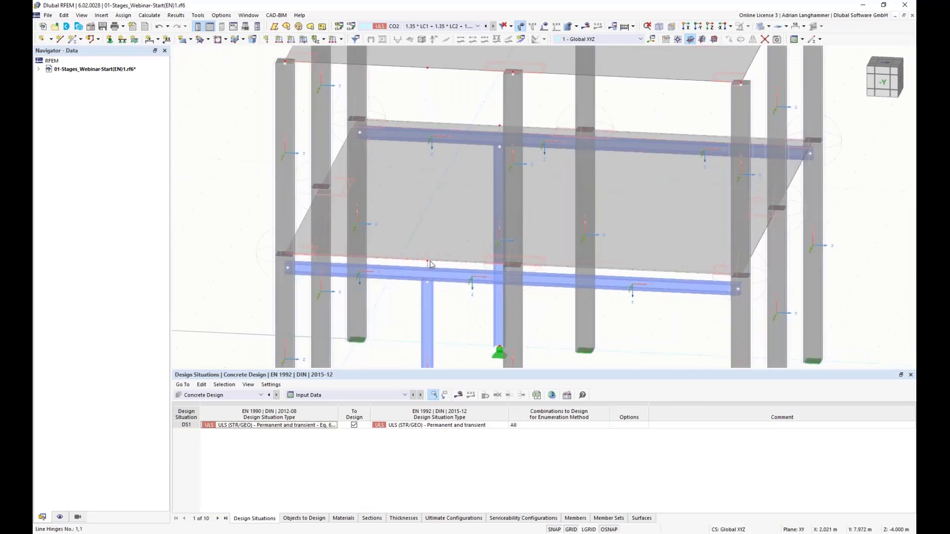
middle_drag(431, 260, 439, 243)
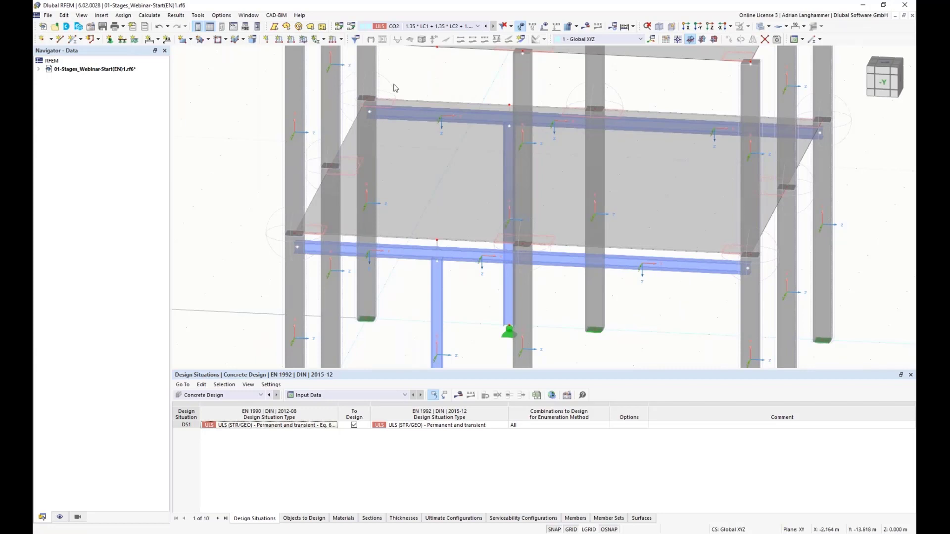
ctrl+middle_drag(500, 111, 487, 108)
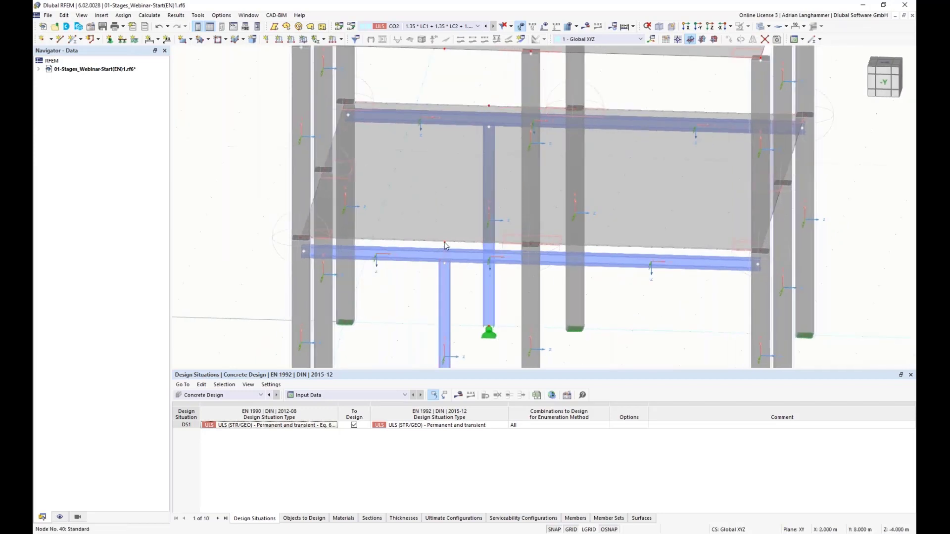
mouse_move(446, 244)
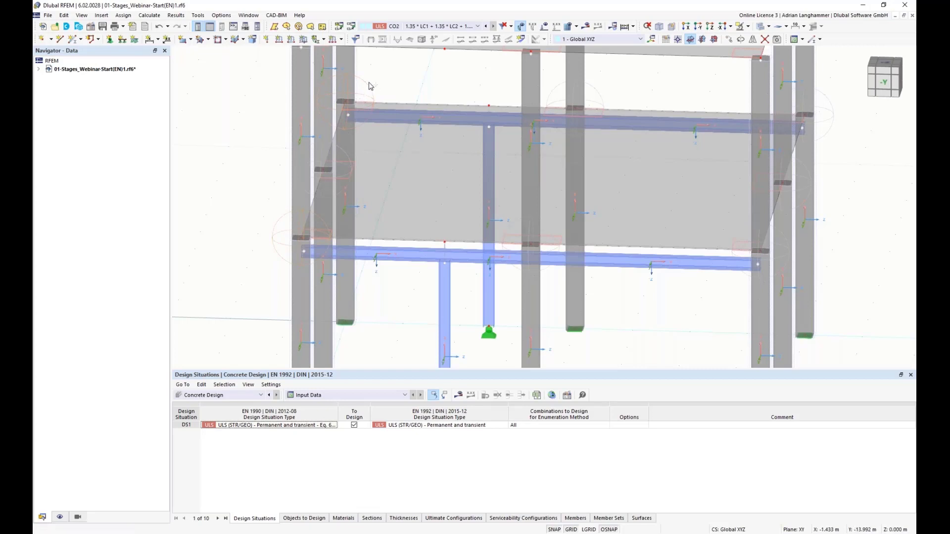
drag(376, 85, 431, 94)
scroll(445, 94, up, 3)
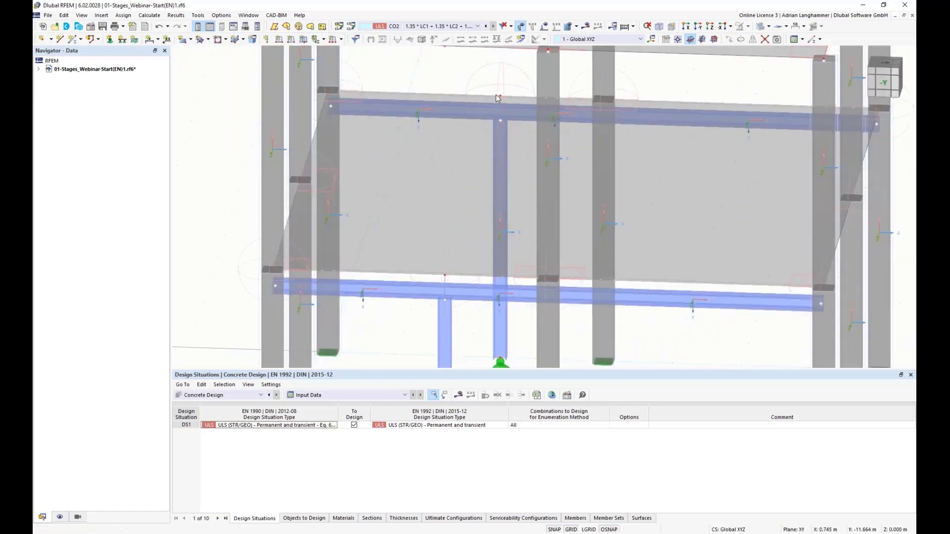
scroll(475, 92, down, 3)
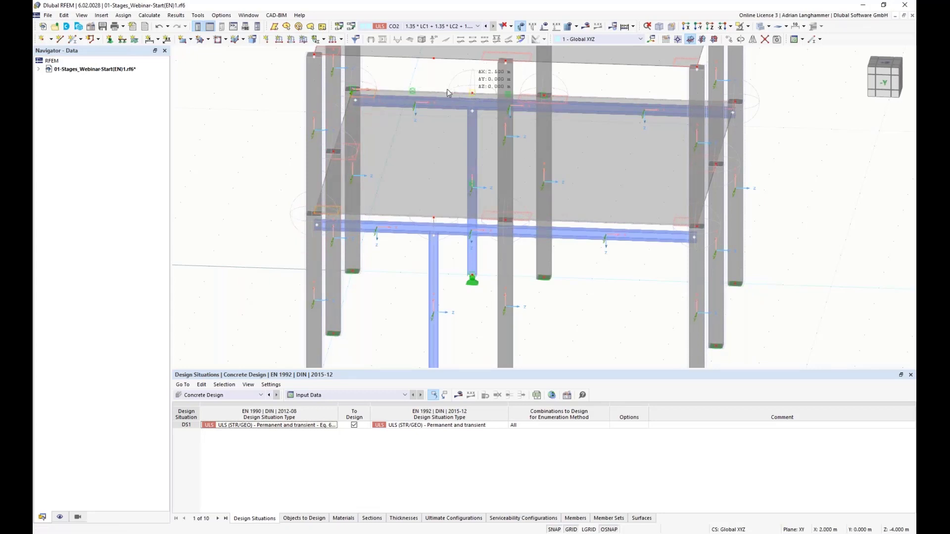
scroll(428, 89, down, 5)
middle_drag(417, 123, 341, 116)
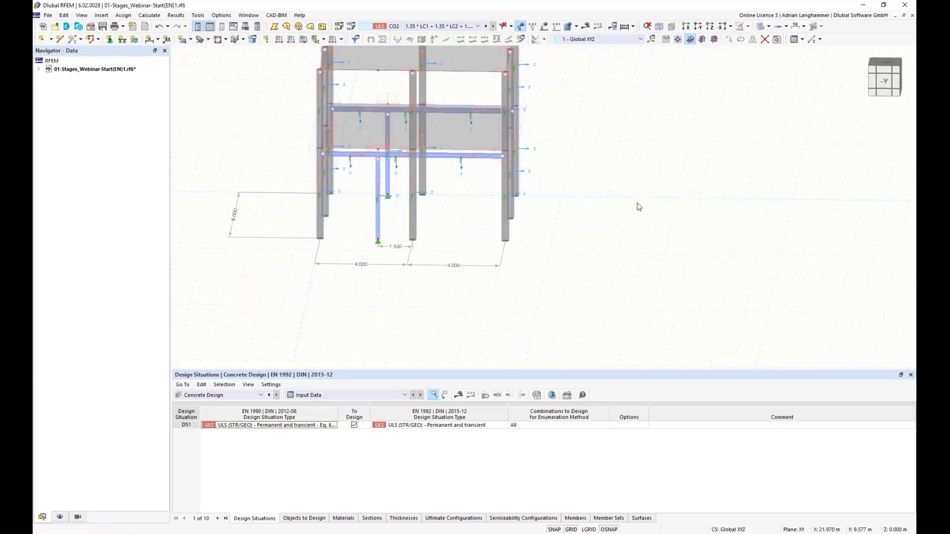
scroll(518, 170, down, 1)
middle_drag(519, 175, 515, 211)
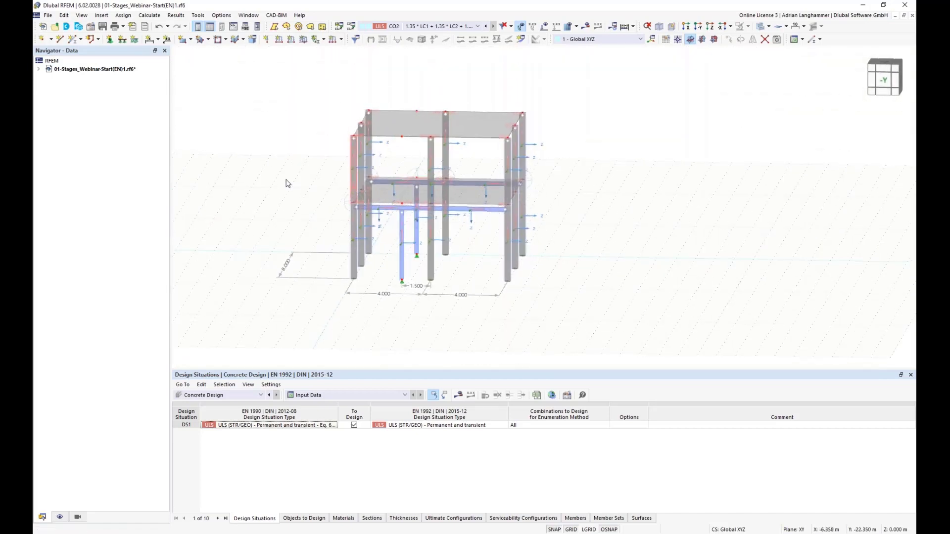
Step: Activate the Construction Stages Analysis (CSA) and Steel Design add-ons in the model's base data
click(38, 69)
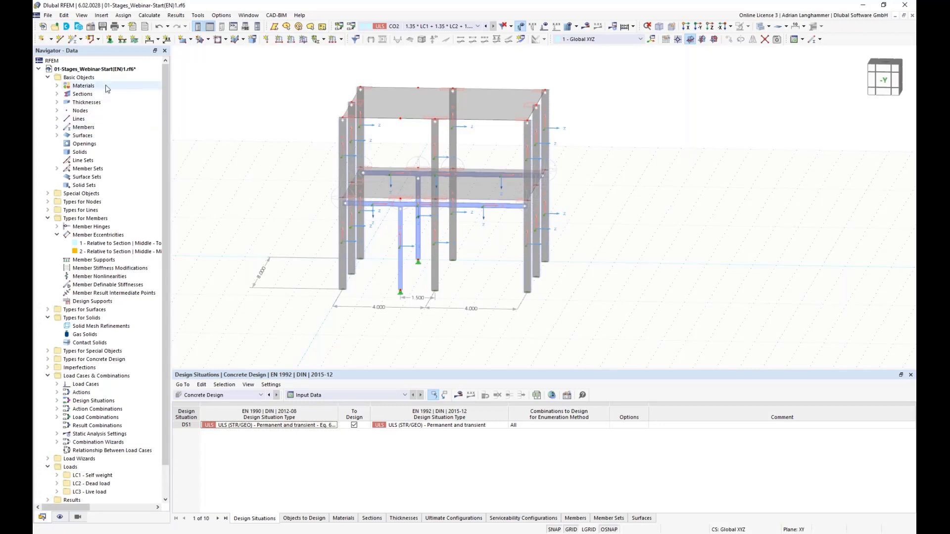
right_click(111, 69)
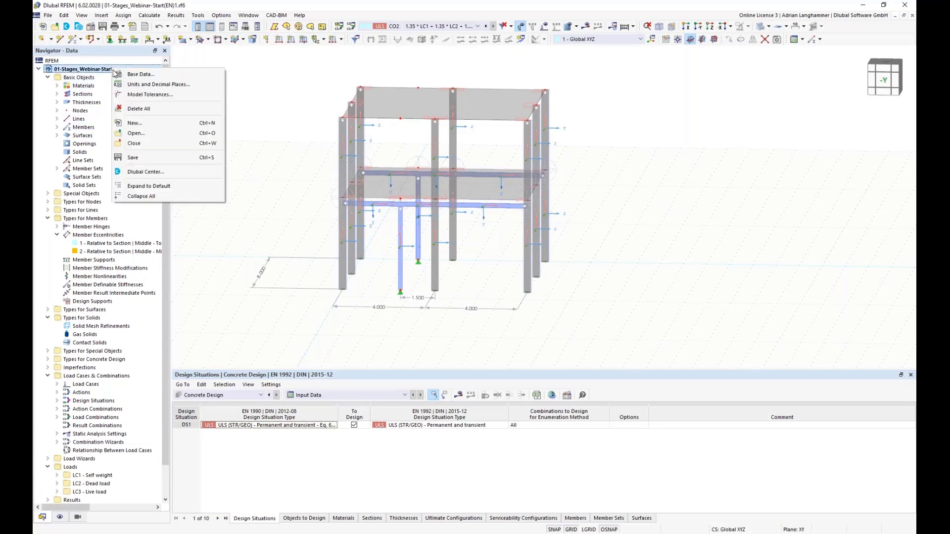
click(138, 79)
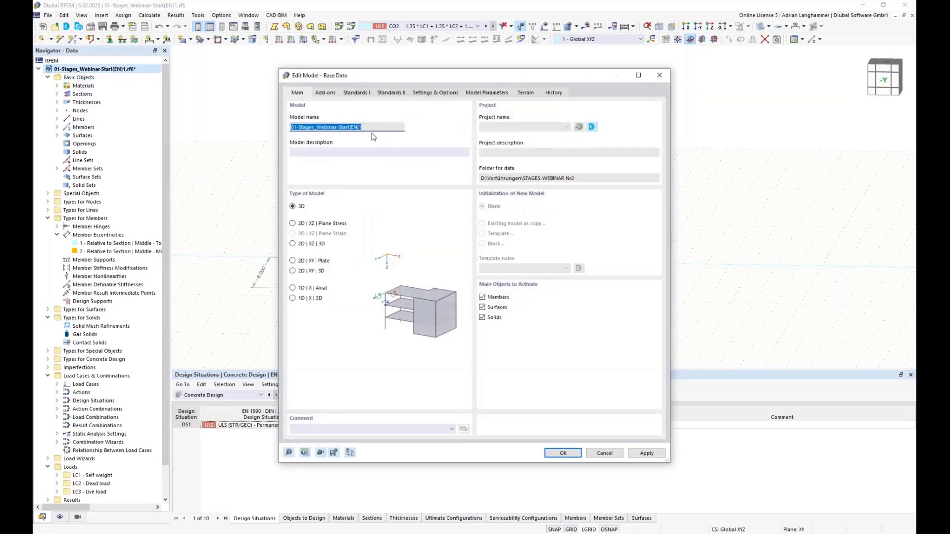
click(326, 93)
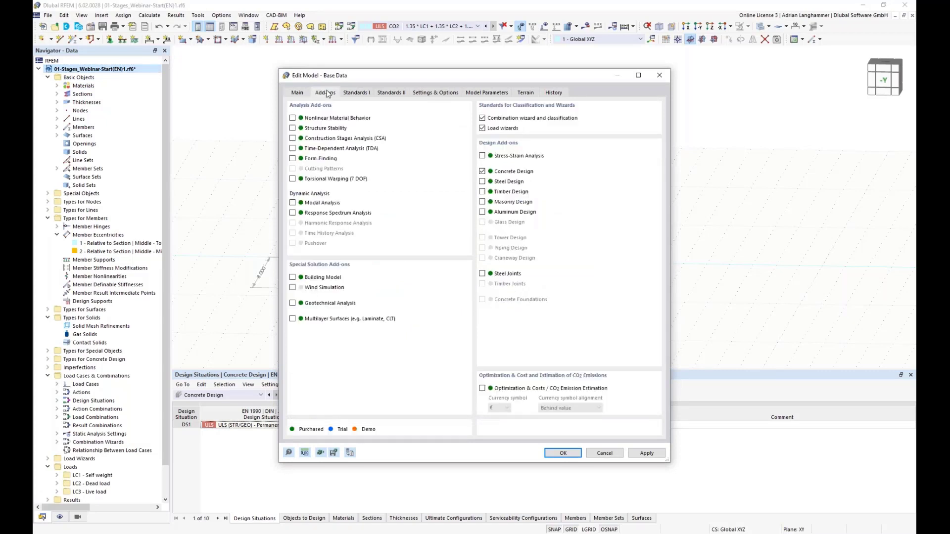
click(292, 138)
drag(510, 76, 387, 237)
drag(384, 307, 446, 90)
click(448, 195)
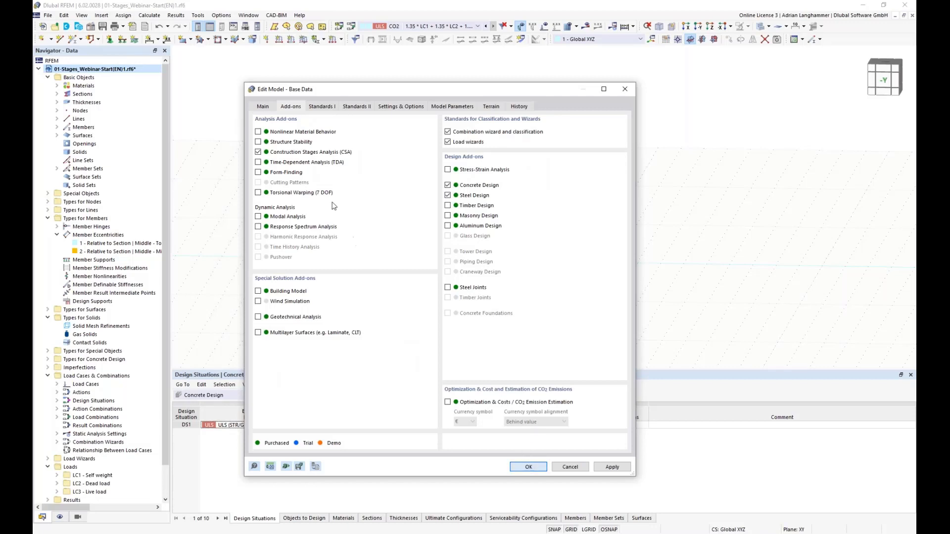
key(Return)
Step: Create three consecutive construction stages, CS1 to CS3, each following the previous one
middle_drag(256, 157, 256, 148)
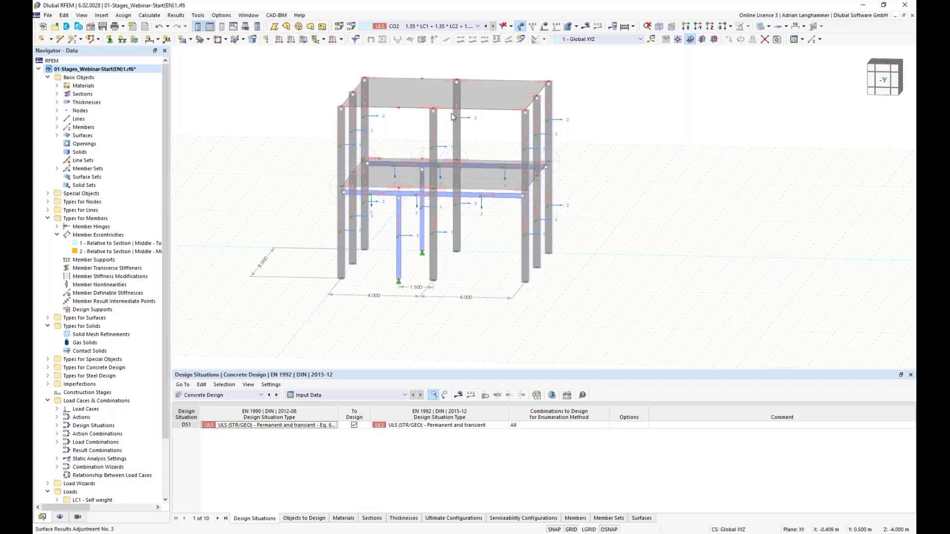
ctrl+middle_drag(576, 264, 568, 153)
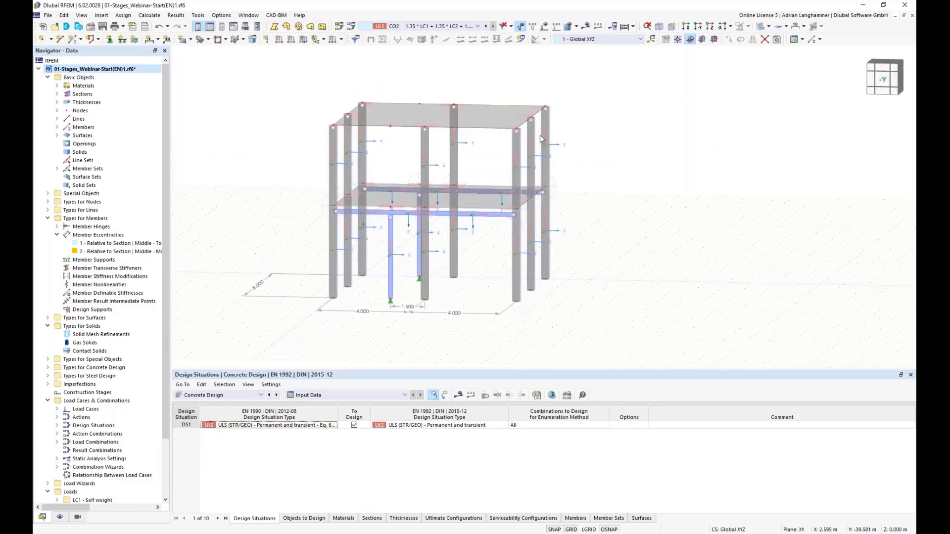
ctrl+middle_drag(510, 178, 617, 214)
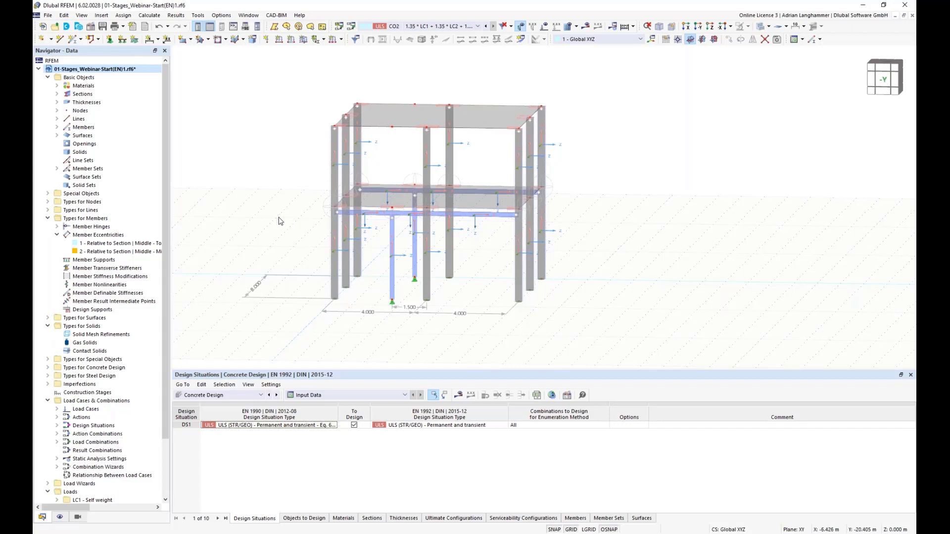
right_click(82, 393)
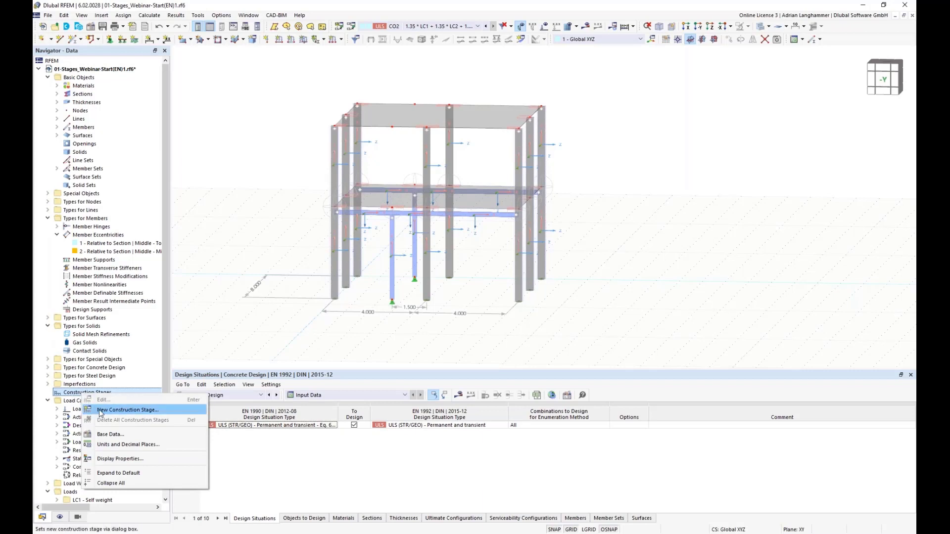
click(103, 413)
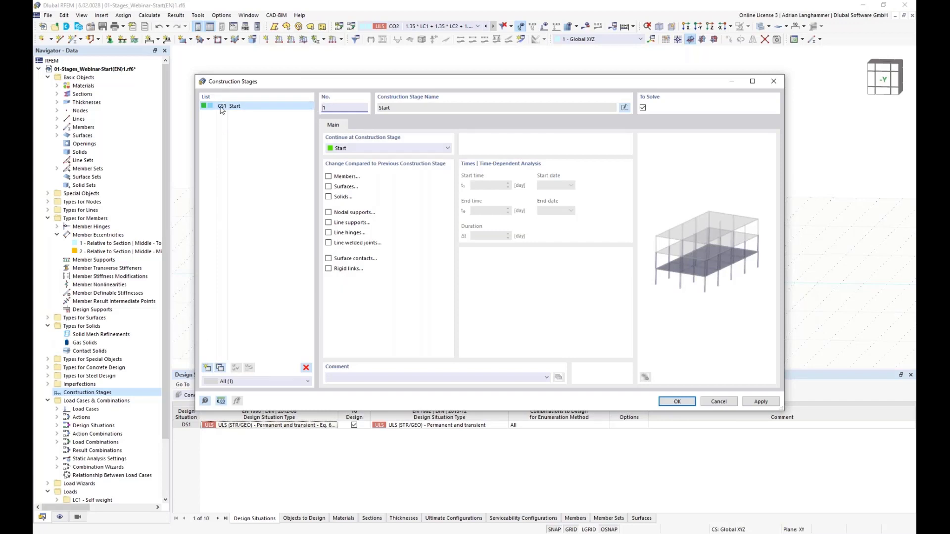
drag(308, 83, 305, 322)
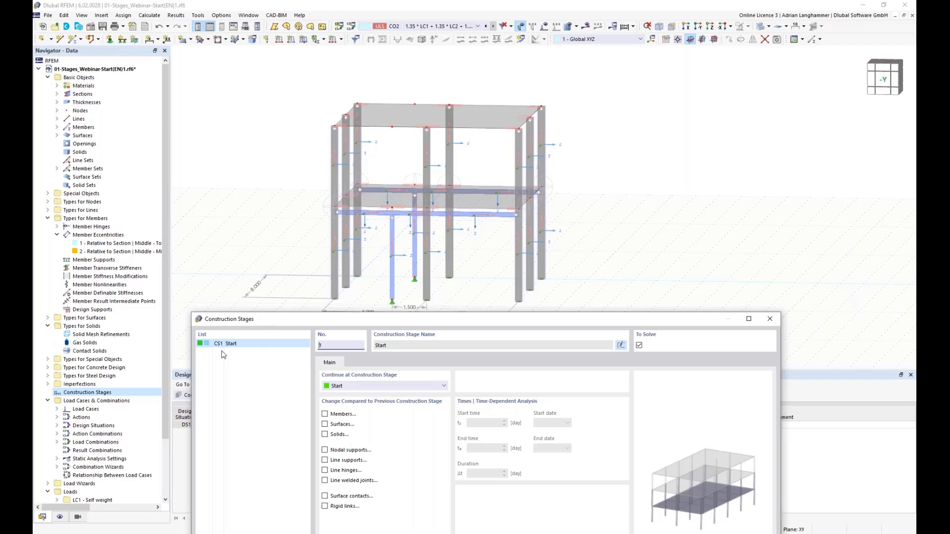
drag(284, 322, 343, 164)
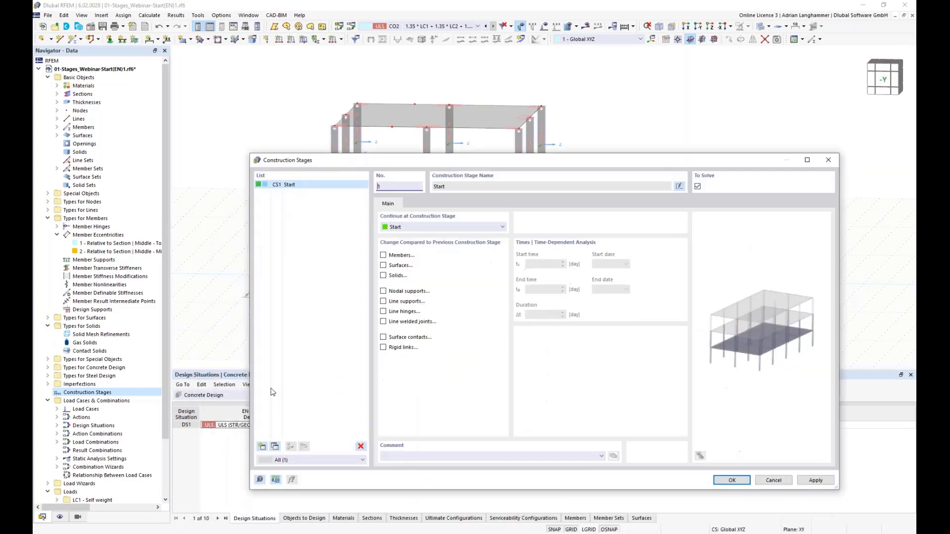
click(262, 447)
click(262, 446)
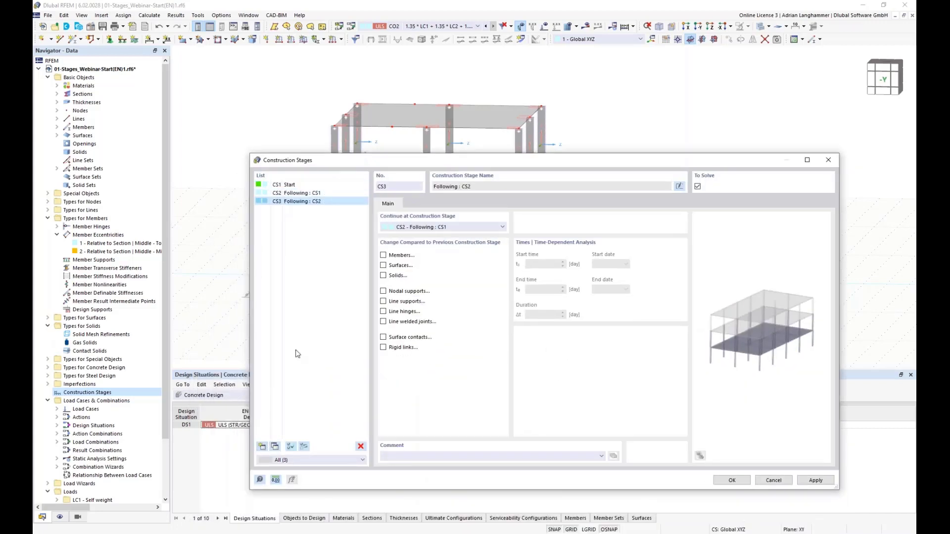
Step: Rename construction stage CS1 as "Original Structure"
click(302, 185)
click(465, 190)
key(BackSpace)
key(BackSpace)
key(BackSpace)
key(BackSpace)
key(BackSpace)
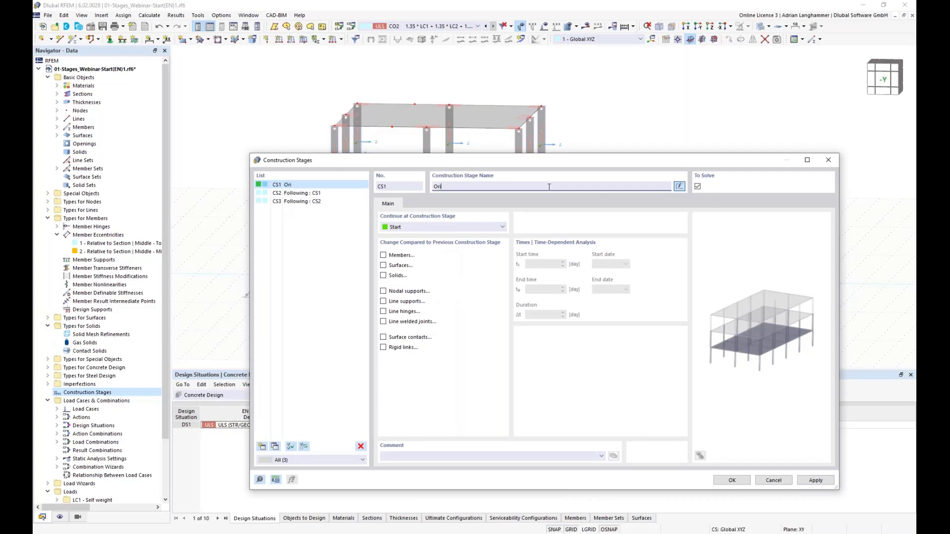
text(Original Structure)
Step: Rename construction stage CS2 as "Add Steel Constrution"
click(324, 193)
click(677, 187)
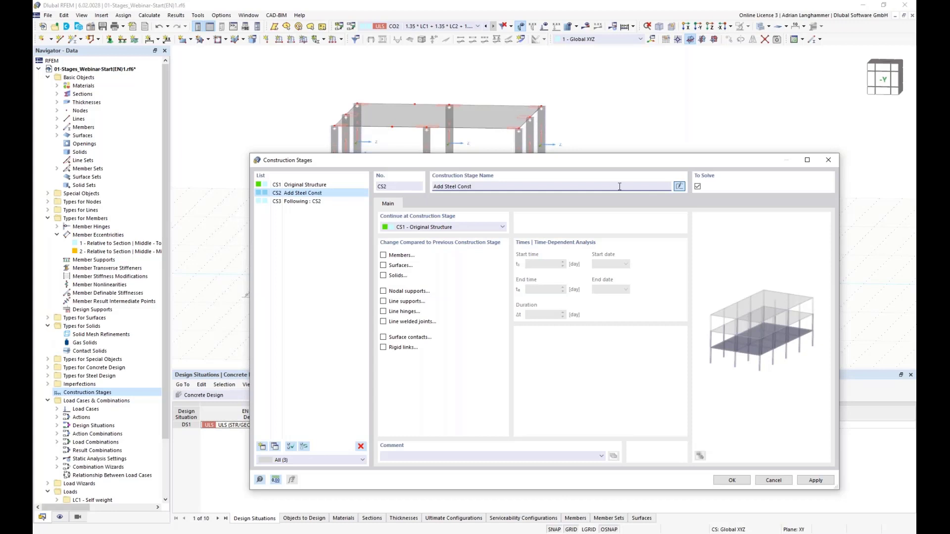
text(Add Steel Construction)
Step: Rename construction stage CS3 as "Remove Concrete Columns" and check the order of the stages
click(324, 201)
click(679, 187)
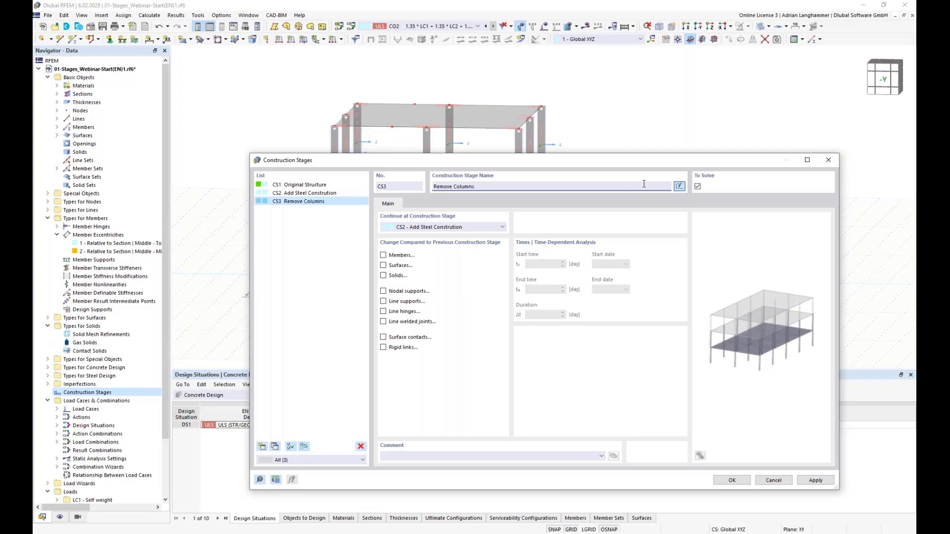
click(455, 187)
text(Concrete)
click(328, 197)
key(Up)
key(Down)
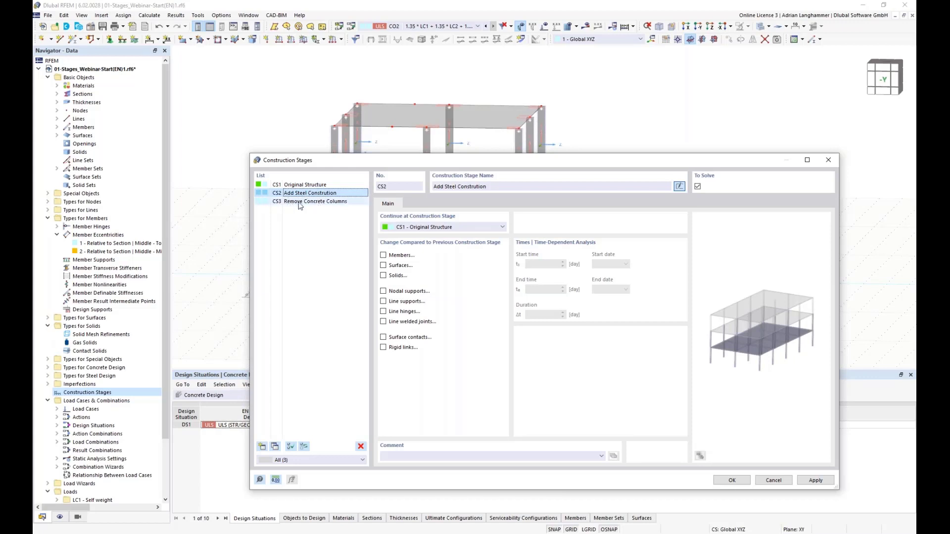
click(299, 202)
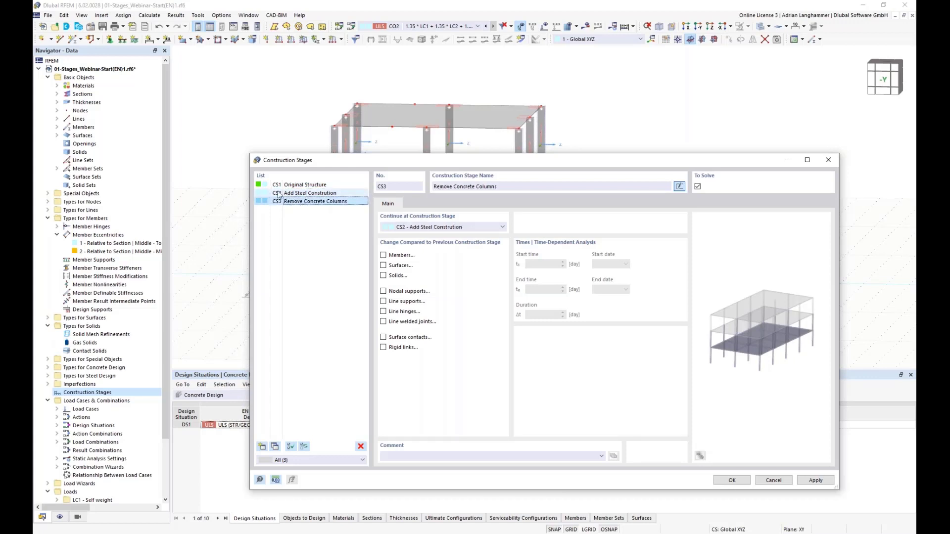
click(287, 193)
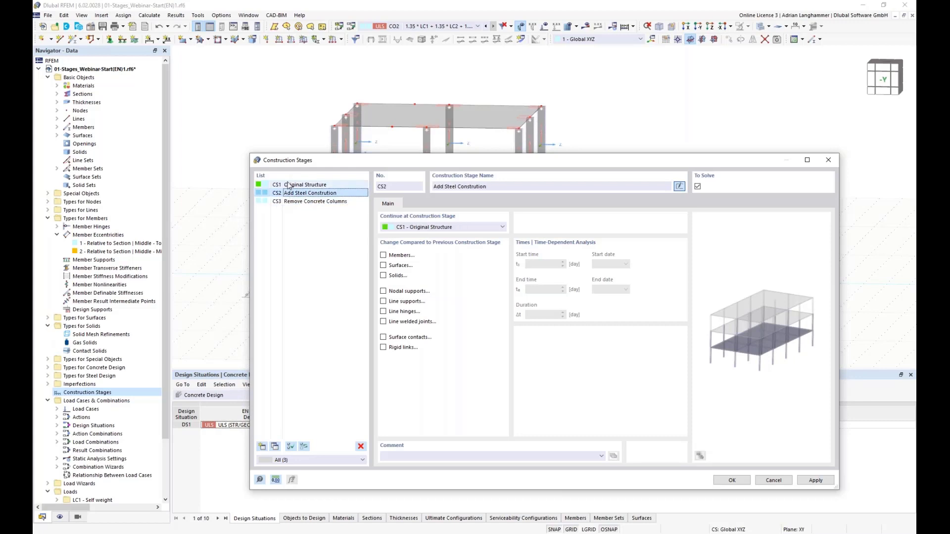
click(289, 201)
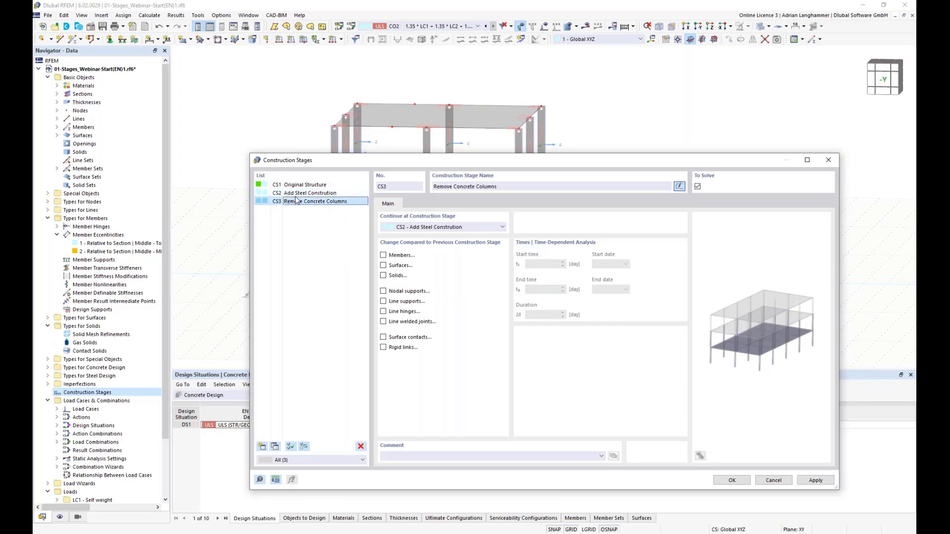
key(Up)
key(Up)
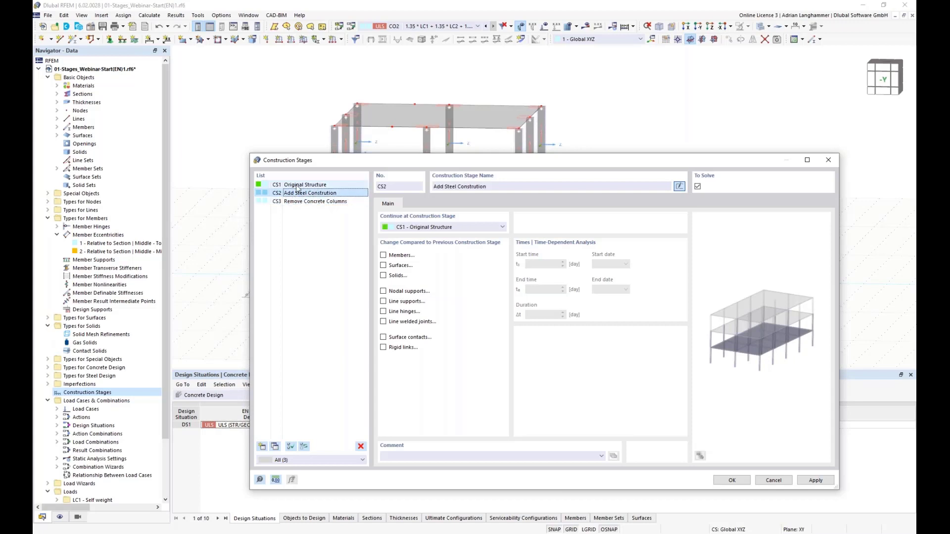
click(295, 193)
click(294, 202)
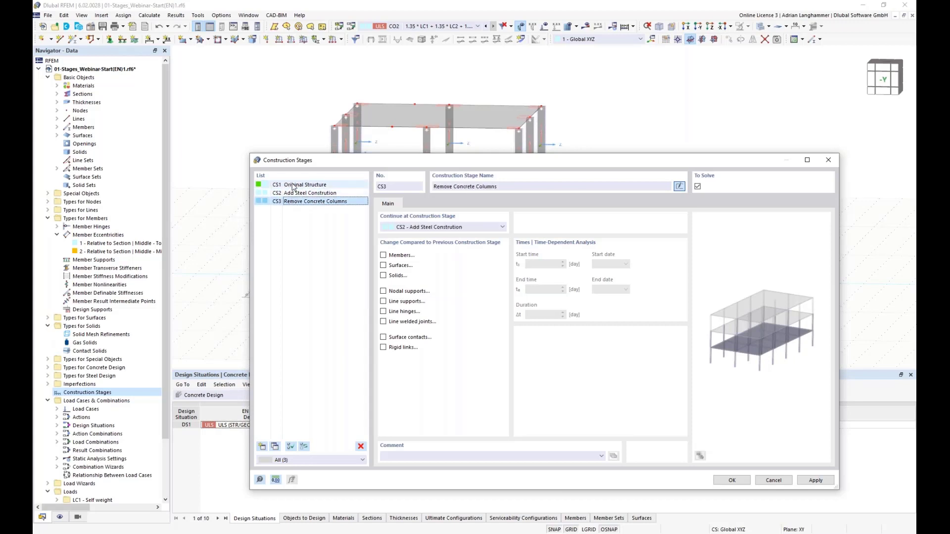
Step: Enable changes to members, surfaces and nodal supports for construction stage CS1 "Original Structure"
click(292, 186)
drag(365, 157, 308, 98)
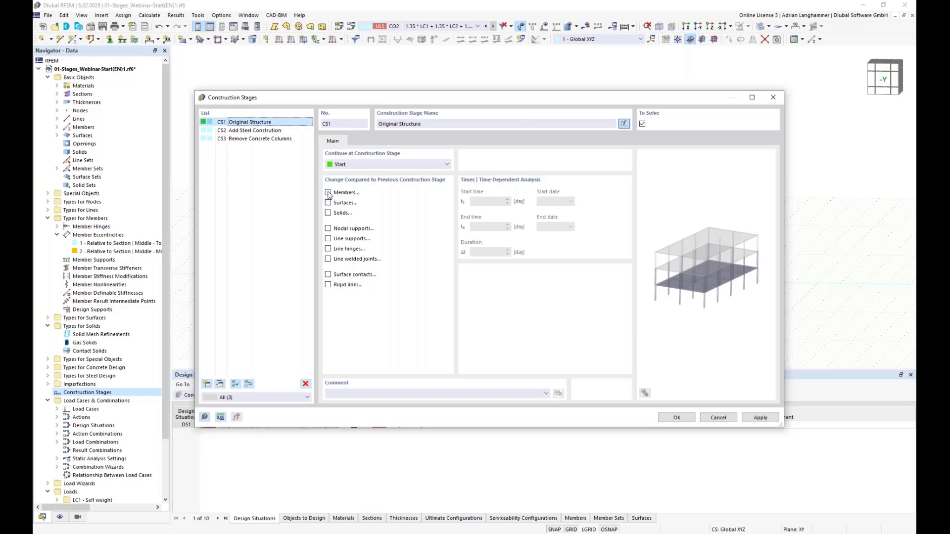
drag(423, 102, 380, 338)
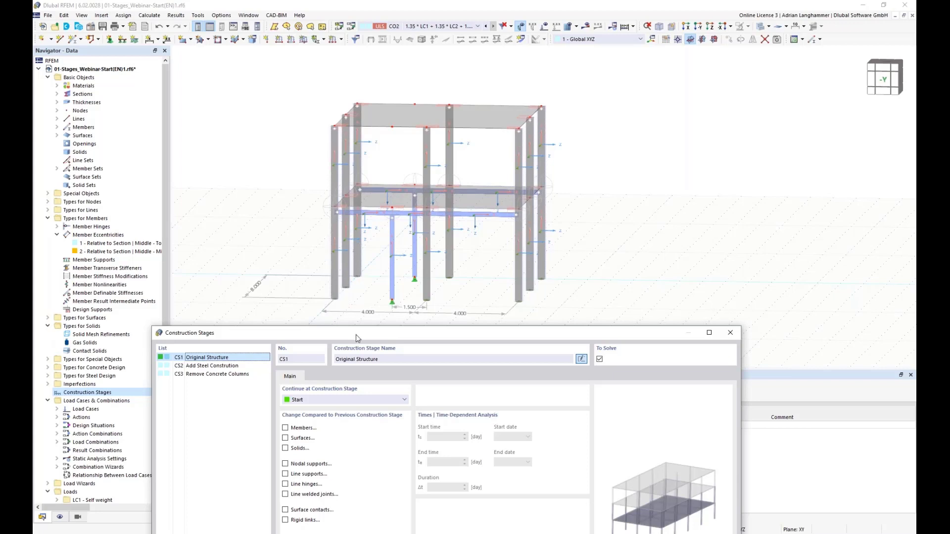
click(316, 228)
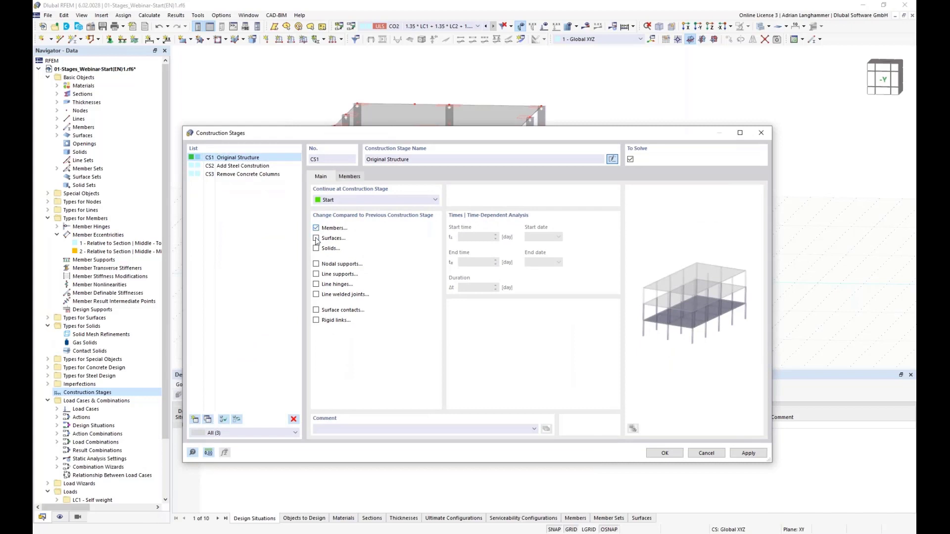
click(316, 238)
click(316, 263)
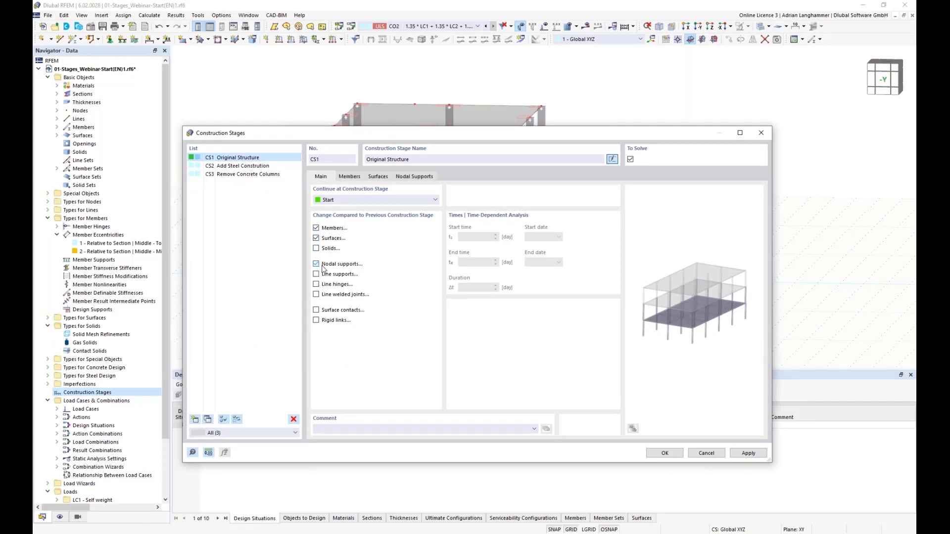
Step: Add the concrete columns of both storeys, members 1-4,13-16,37,42-44,46,48,67,68, to stage CS1 by selecting them in the model
click(352, 176)
drag(410, 134, 373, 177)
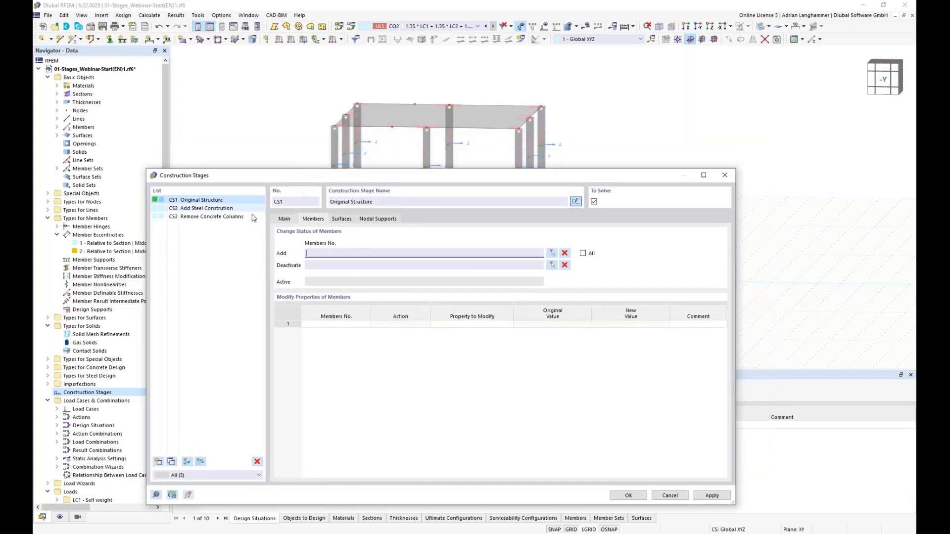
click(328, 252)
click(552, 254)
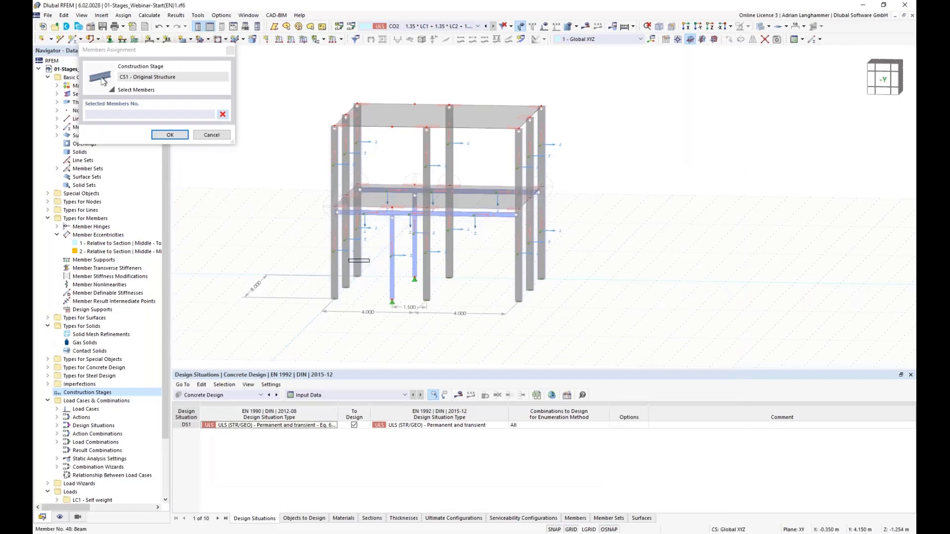
drag(452, 271, 424, 271)
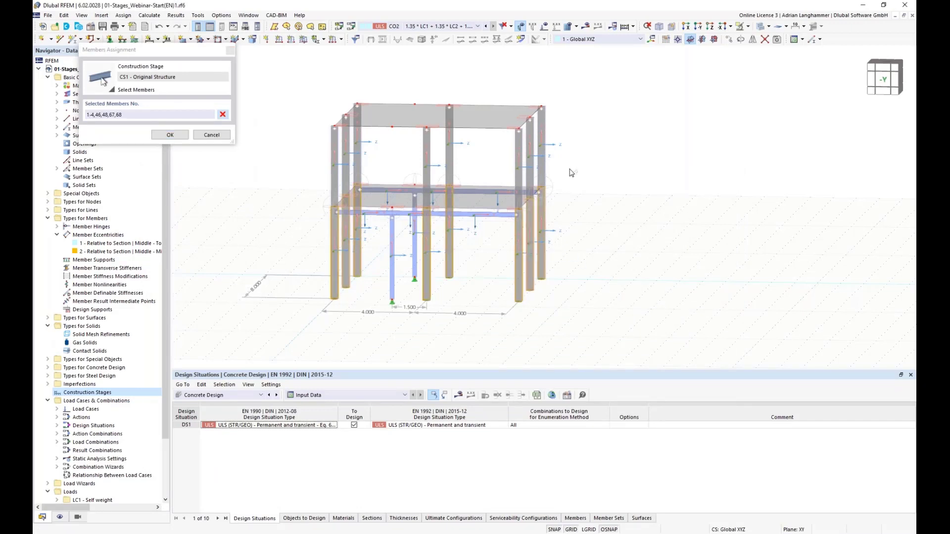
drag(569, 155, 309, 169)
click(170, 135)
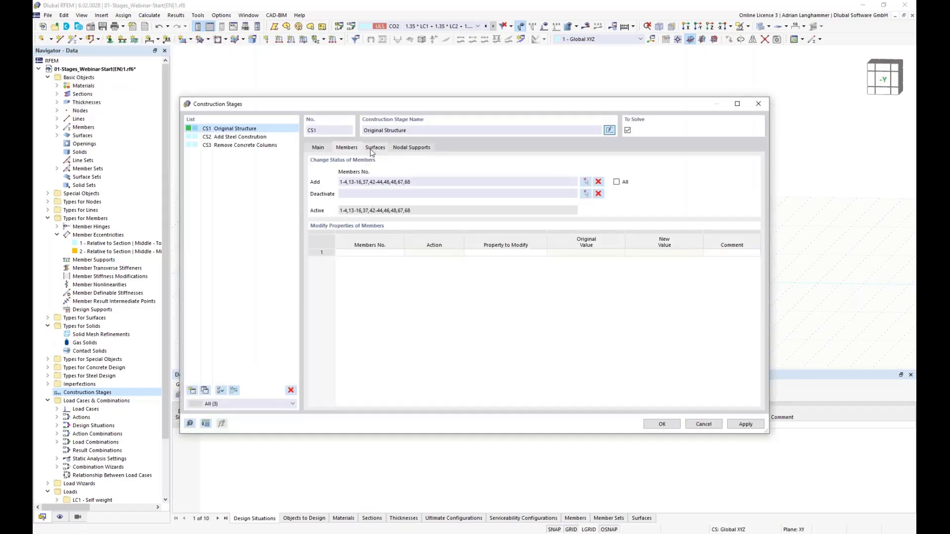
Step: Add both floor slabs, surfaces 1 and 2, to stage CS1
click(373, 149)
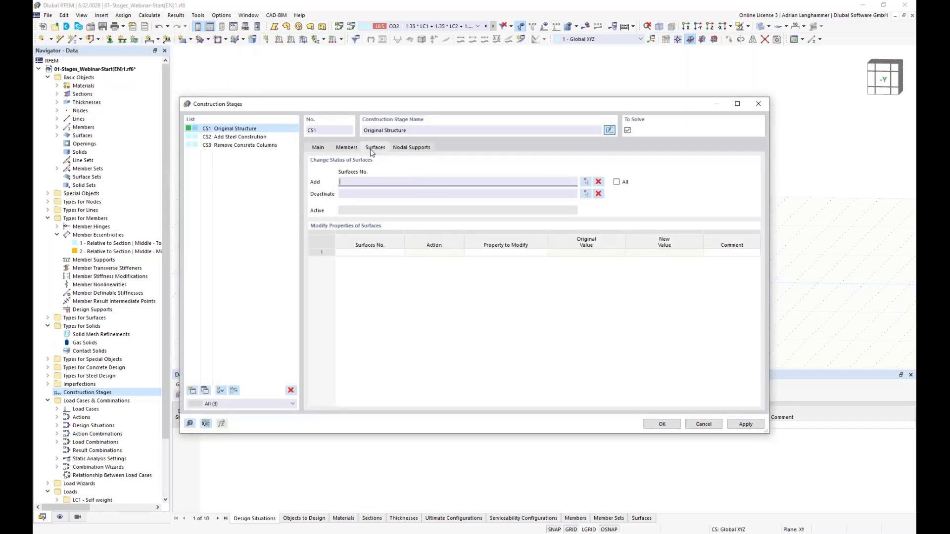
click(585, 182)
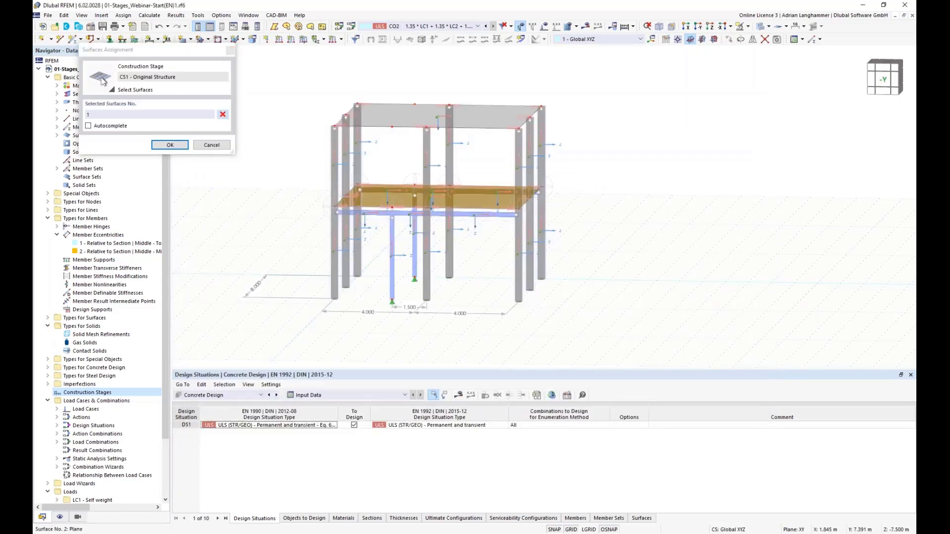
click(170, 145)
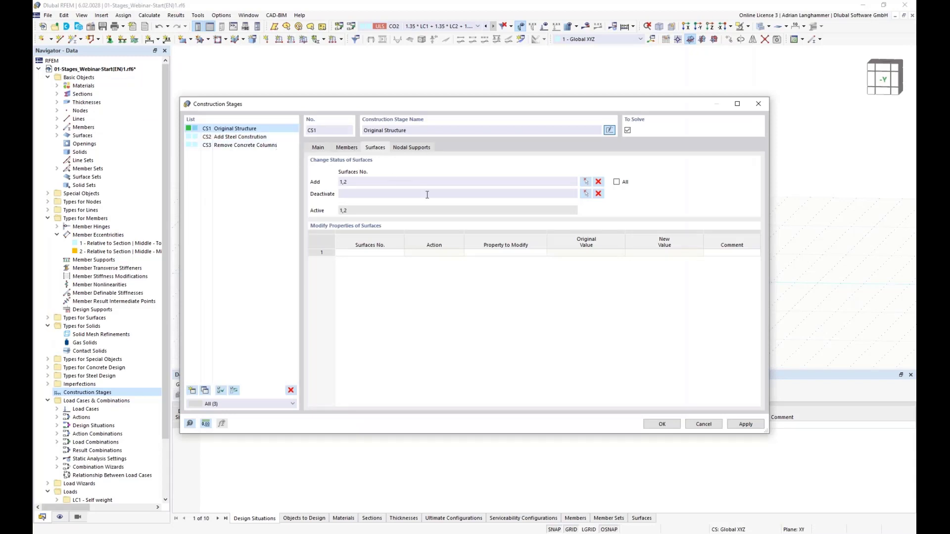
Step: Add the nodal supports at the concrete column bases, nodes 1,3,5,7,15,19,36,39, to stage CS1
click(421, 147)
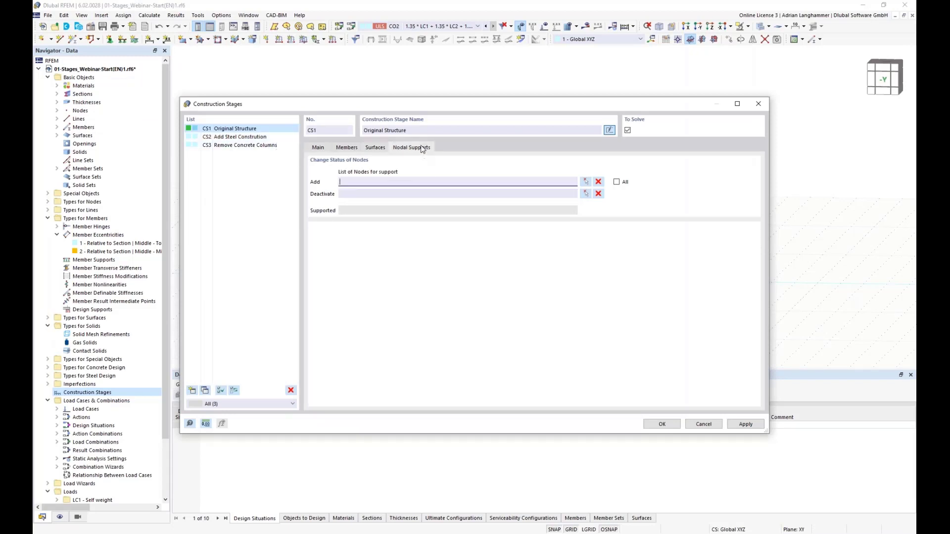
click(585, 182)
drag(600, 317, 420, 271)
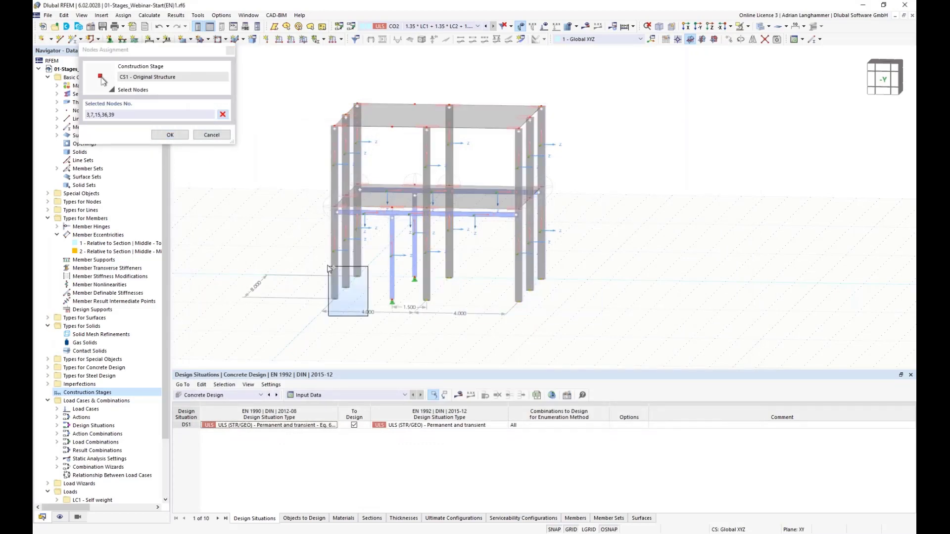
click(169, 134)
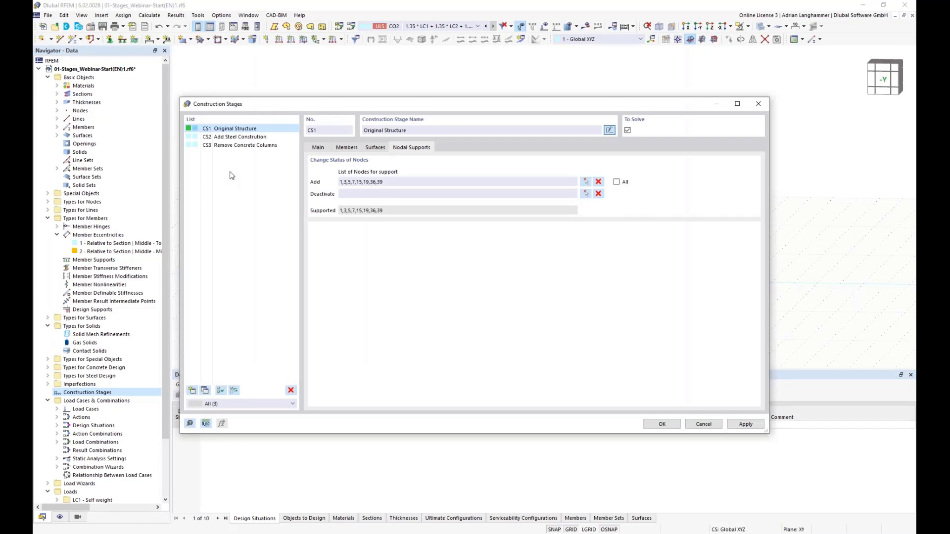
click(343, 148)
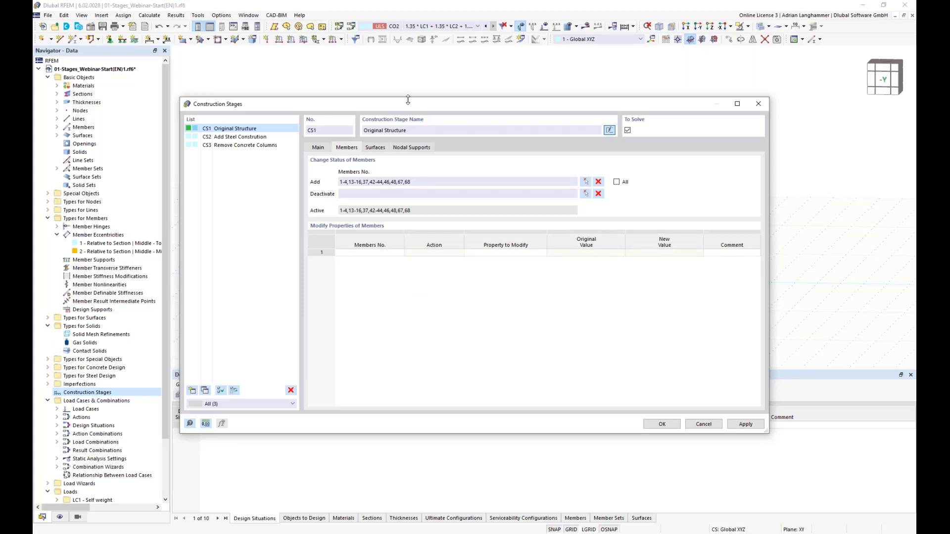
drag(410, 104, 410, 86)
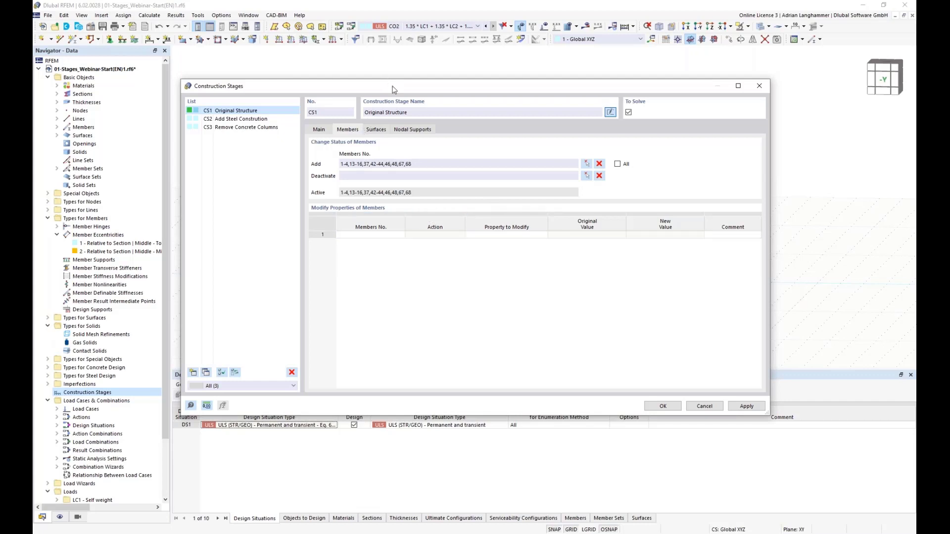
drag(393, 87, 400, 119)
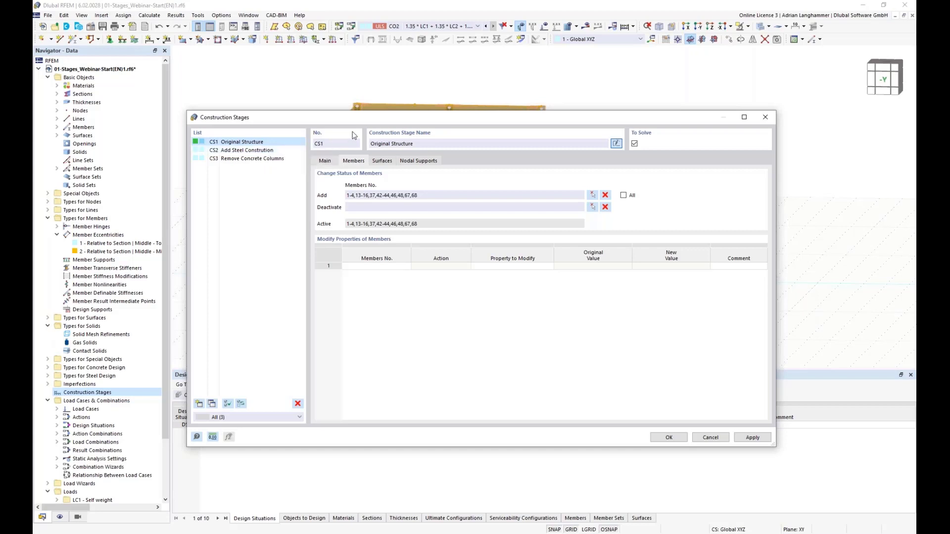
Step: Enable changes to members, nodal supports and line hinges for construction stage CS2 "Add Steel Constrution"
click(285, 151)
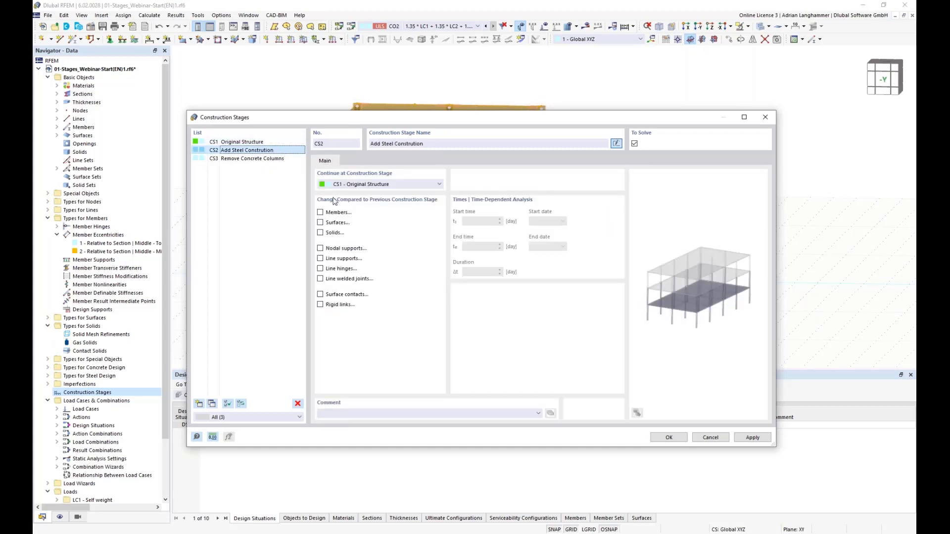
click(320, 213)
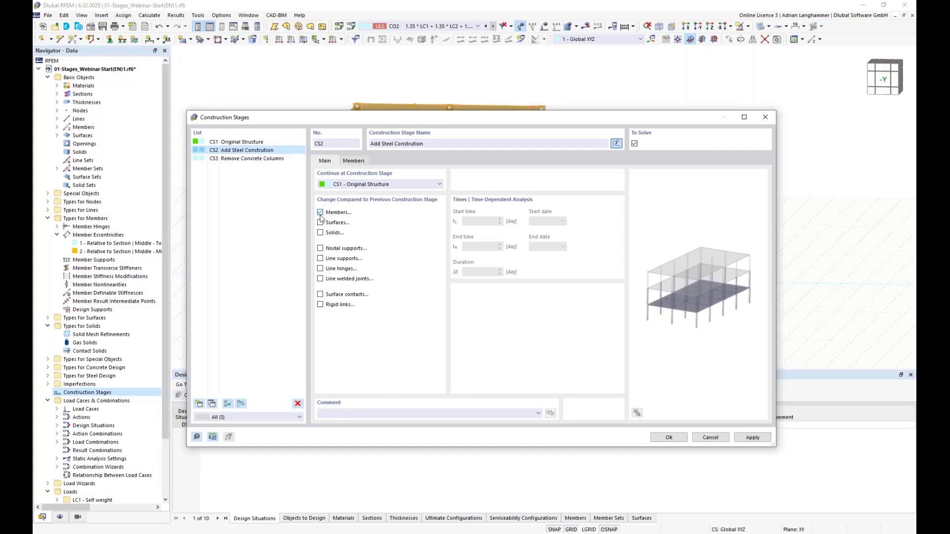
click(320, 249)
click(320, 269)
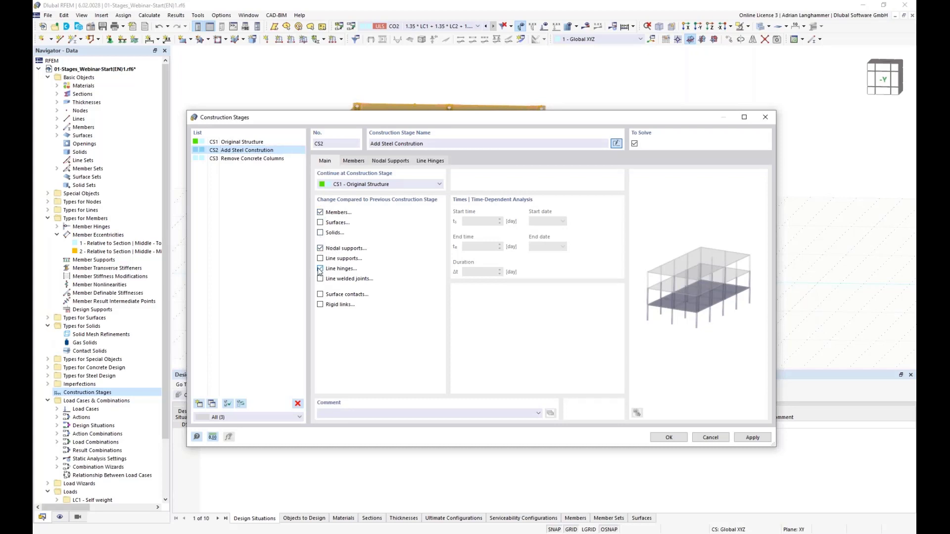
Step: Add the steel beams and steel columns, members 69-76, to stage CS2 by selecting them in the model
click(354, 161)
drag(388, 120, 364, 317)
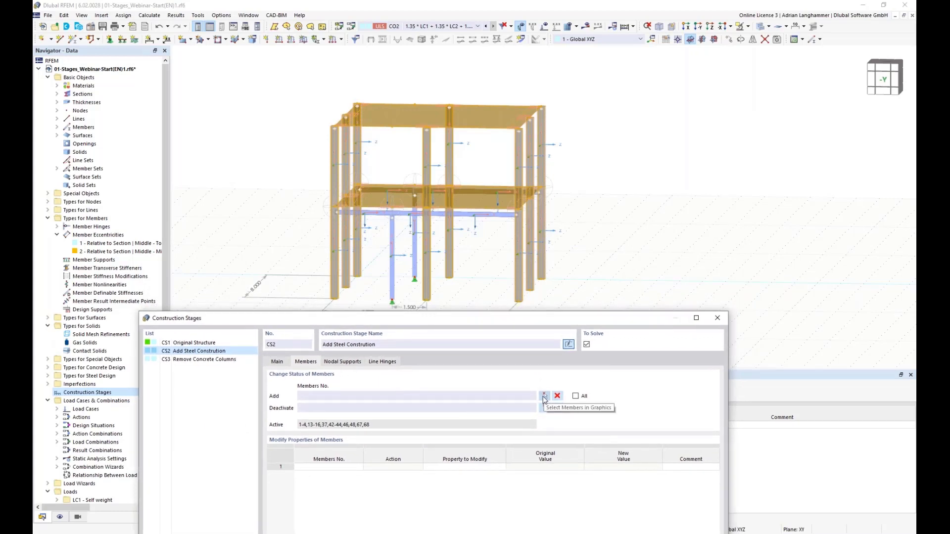
click(575, 396)
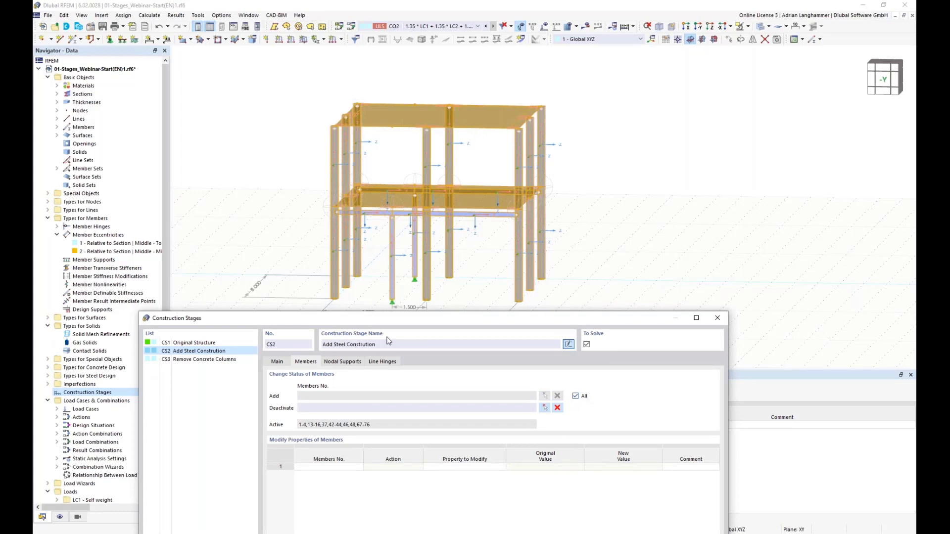
click(575, 396)
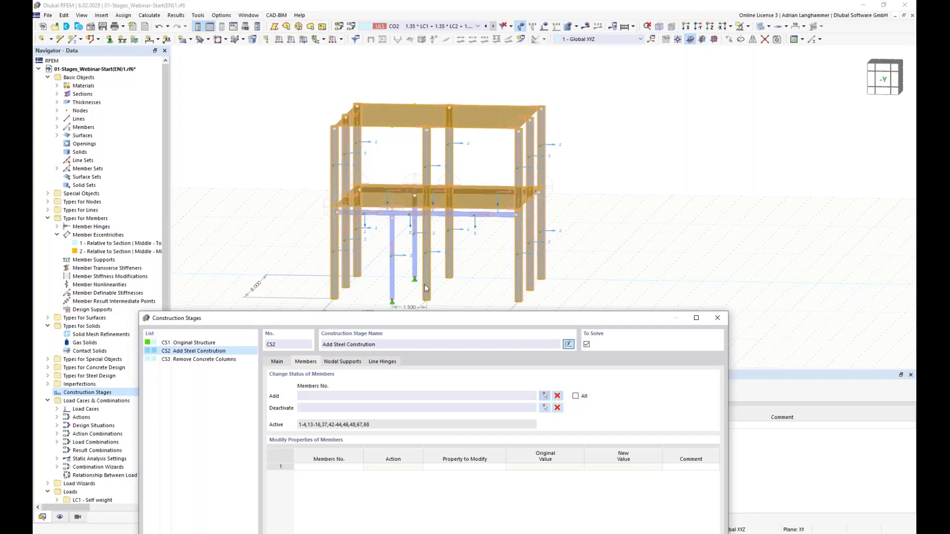
click(545, 396)
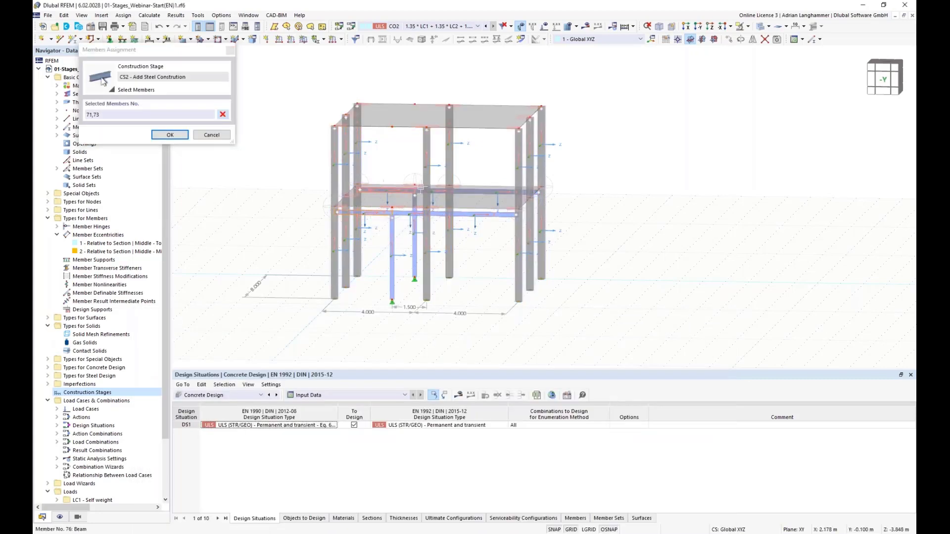
click(476, 191)
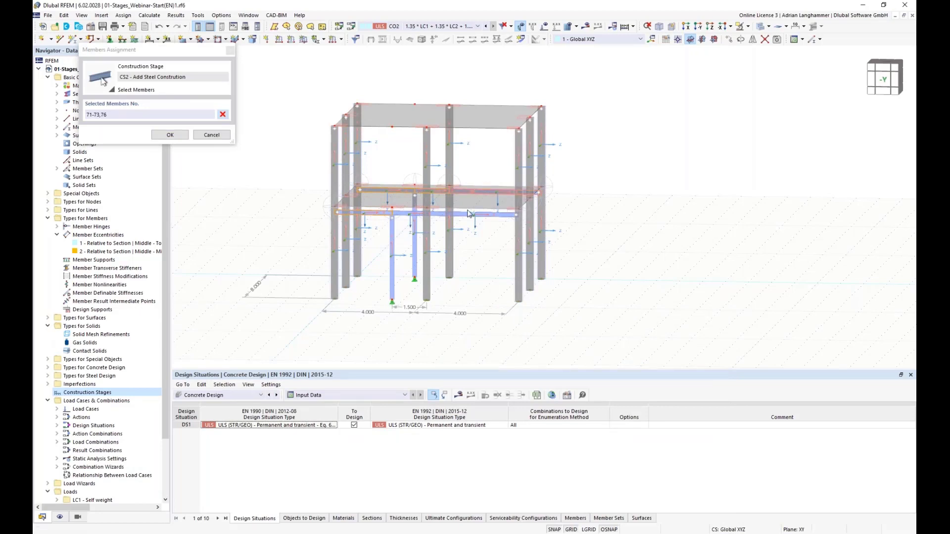
click(414, 217)
click(391, 217)
click(170, 135)
drag(349, 181, 336, 181)
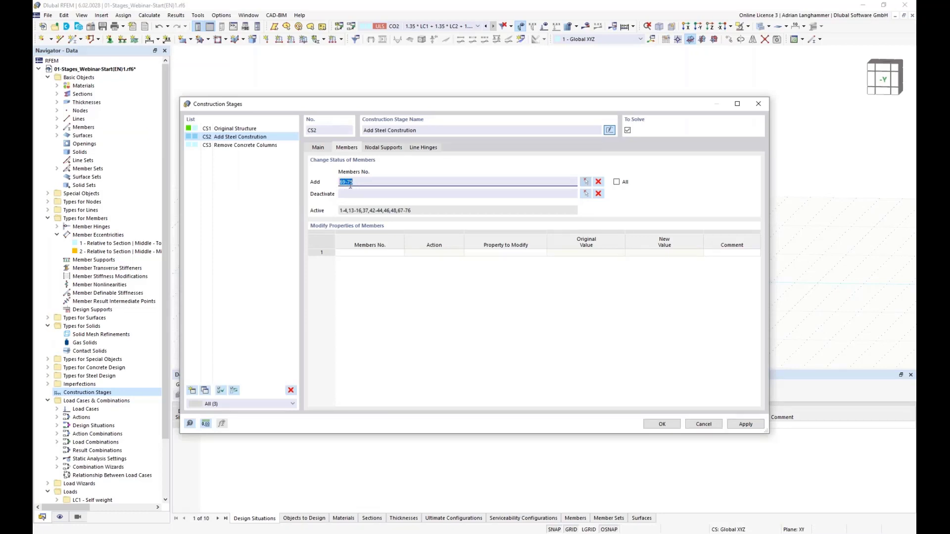
Step: Add the nodal supports at the two steel column bases, nodes 48 and 49, to stage CS2
click(393, 148)
click(585, 182)
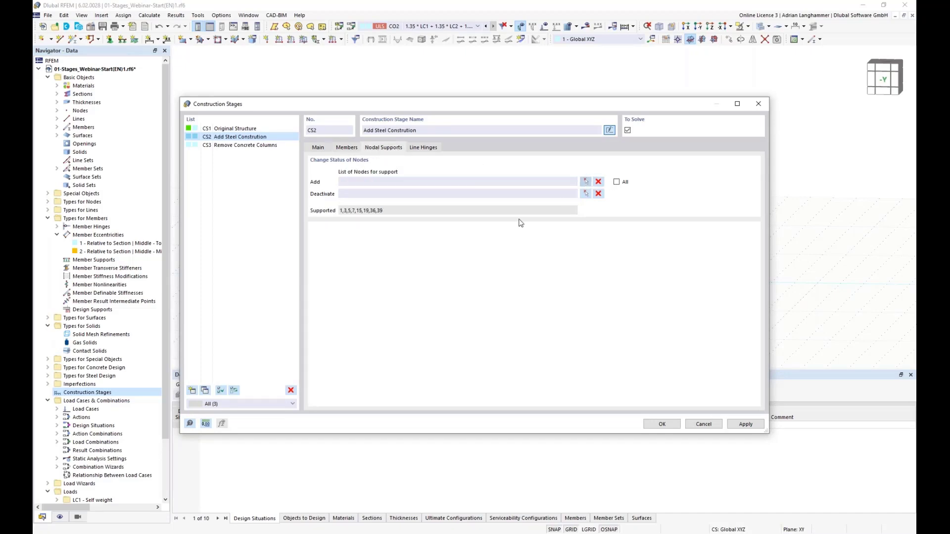
drag(399, 311, 420, 329)
click(169, 135)
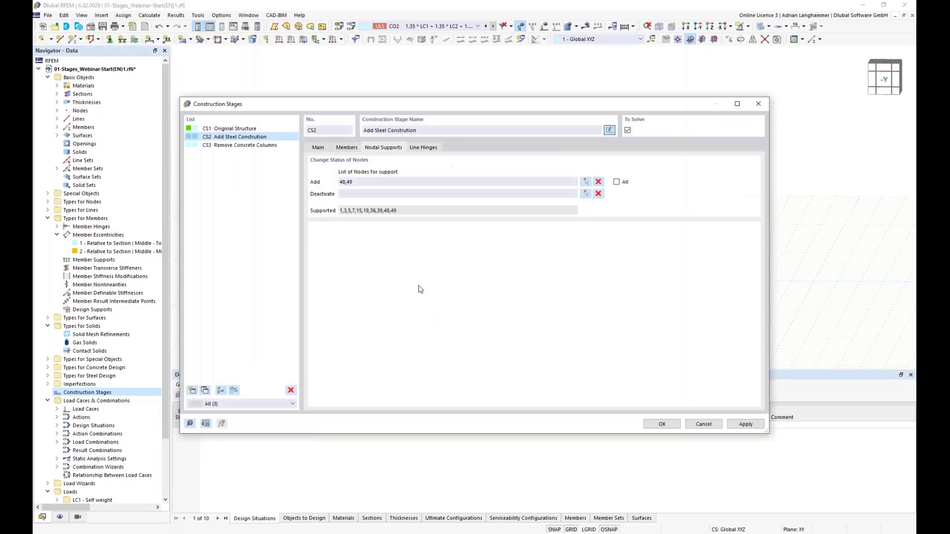
Step: Add all line hinges to stage CS2
click(423, 146)
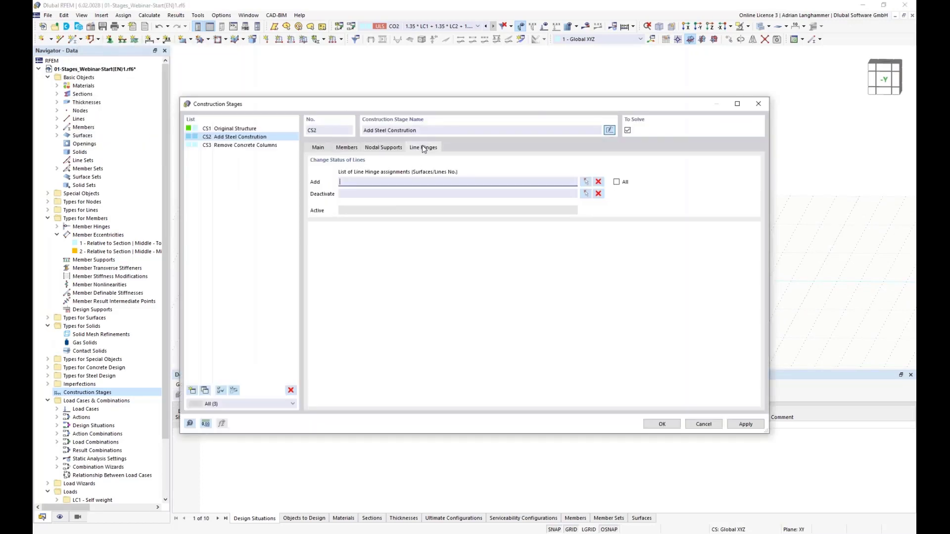
drag(459, 100, 419, 138)
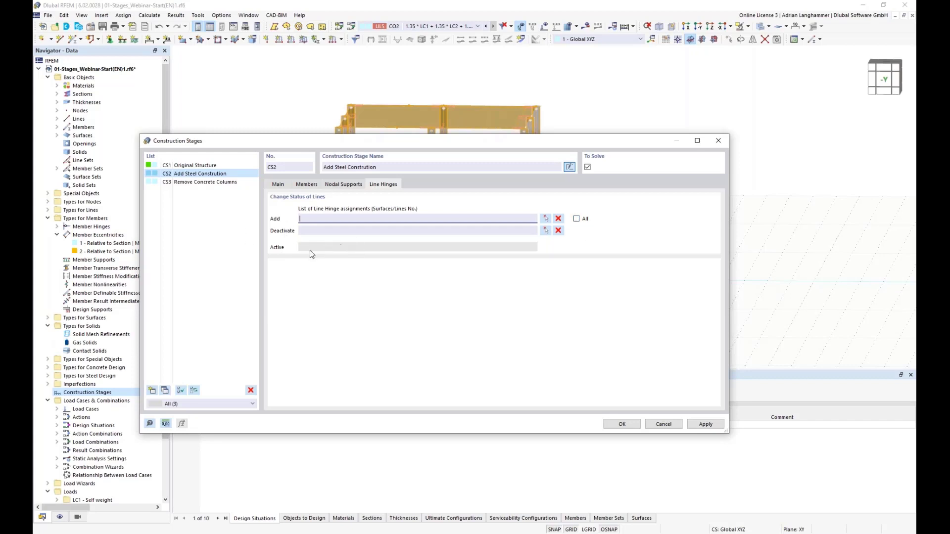
click(576, 219)
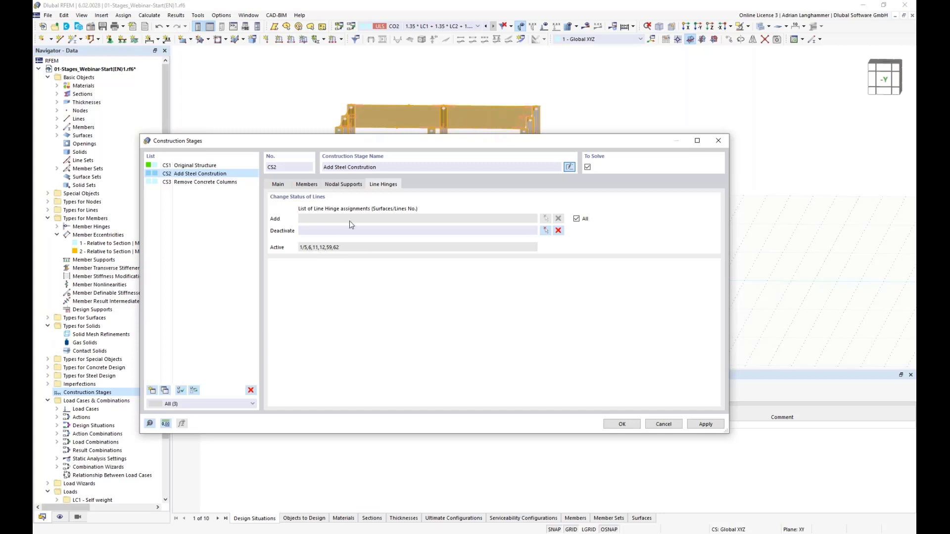
drag(367, 146, 428, 155)
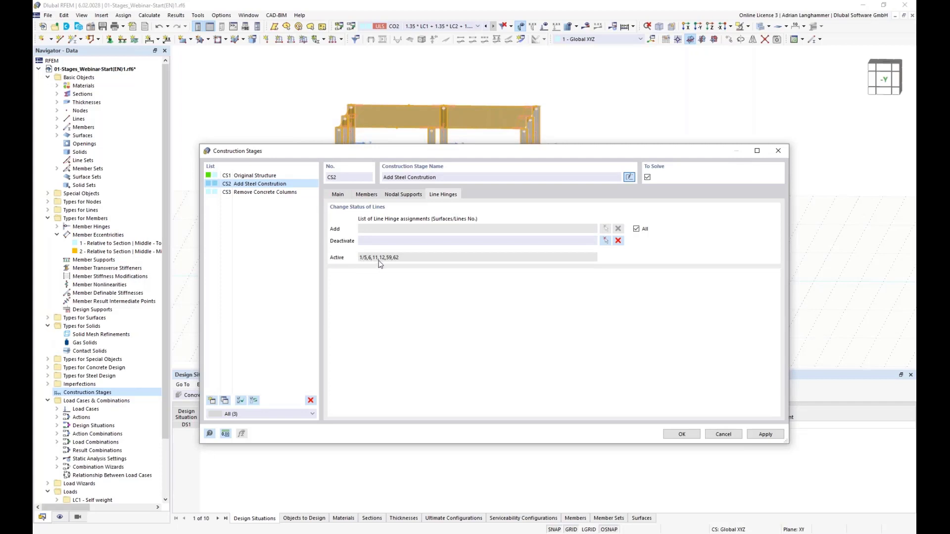
Step: Enable changes to members for construction stage CS3 "Remove Concrete Columns" and show its member status settings
drag(488, 151, 466, 250)
click(282, 292)
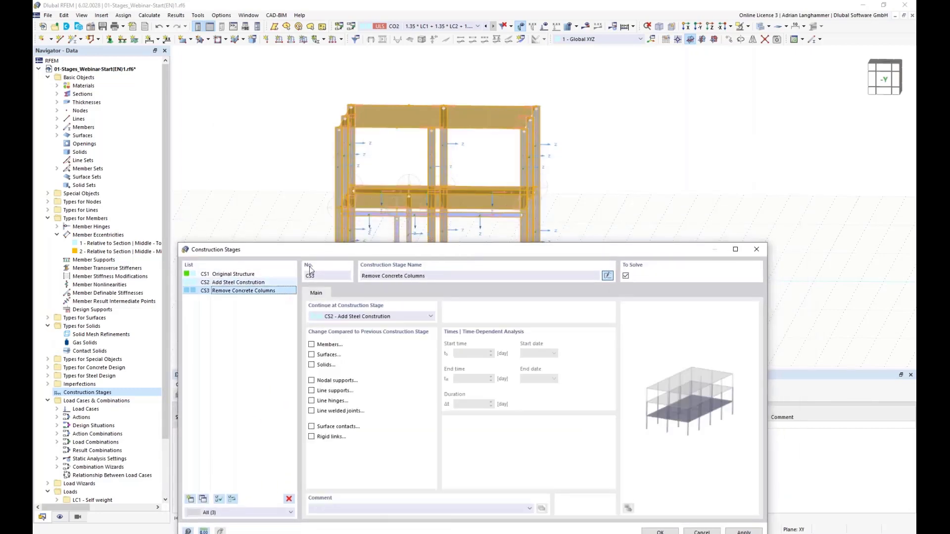
drag(382, 249, 362, 139)
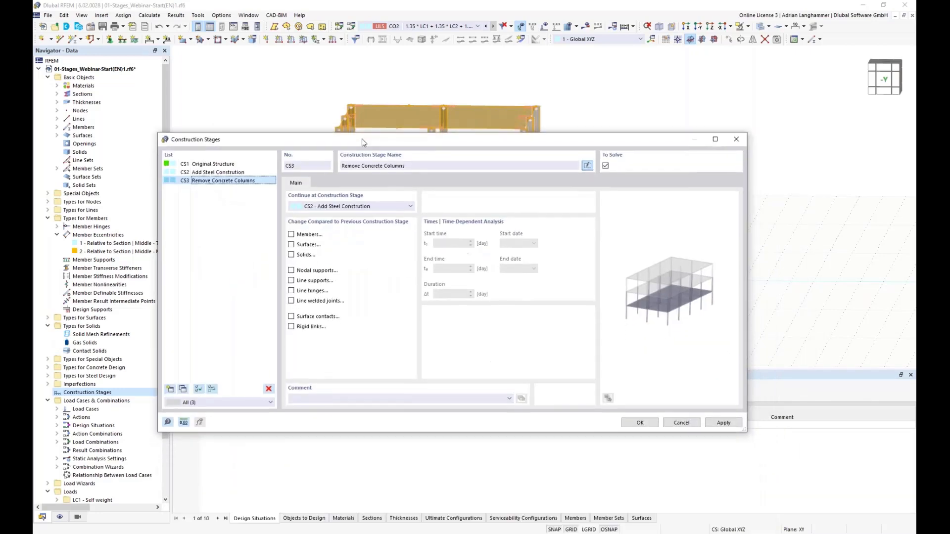
click(300, 230)
click(323, 184)
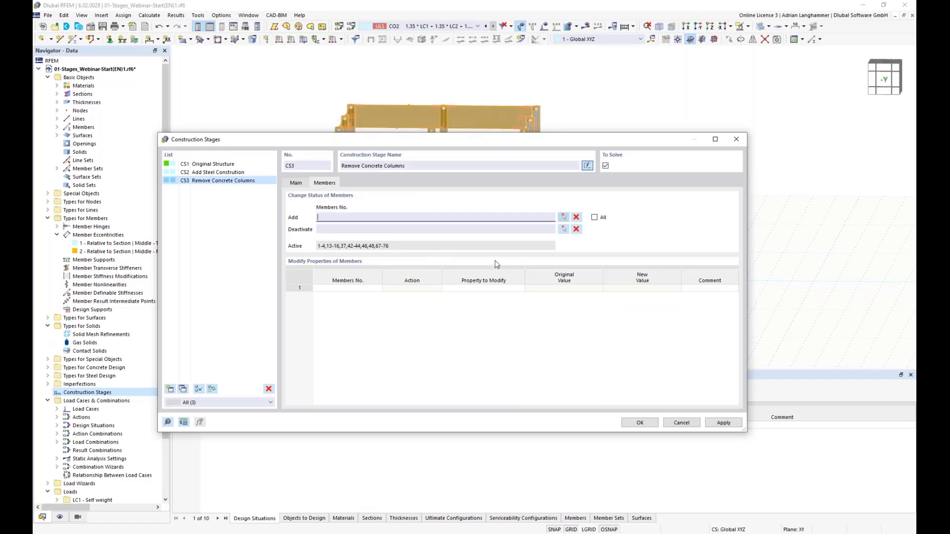
Step: Deactivate the two lower middle concrete columns, members 67 and 68, in stage CS3 by selecting them in the model
click(563, 230)
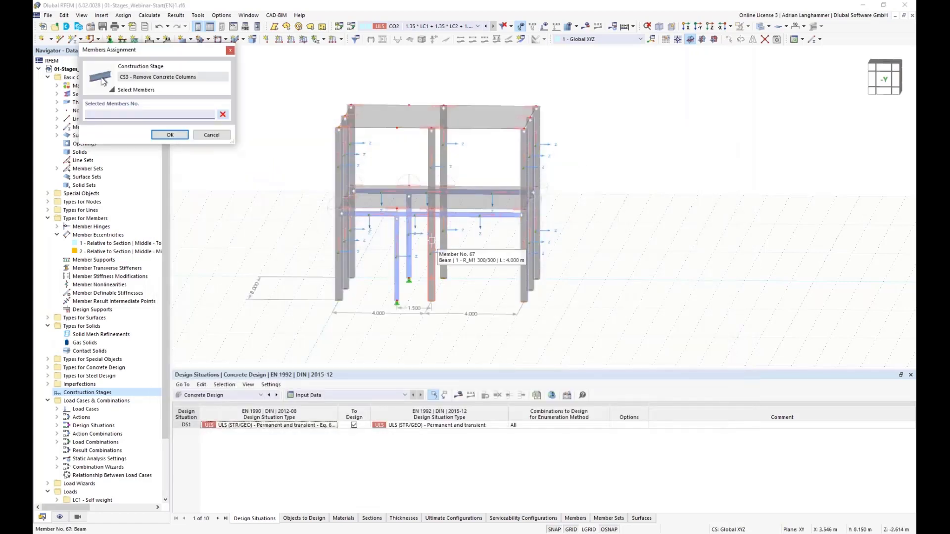
click(432, 241)
click(442, 234)
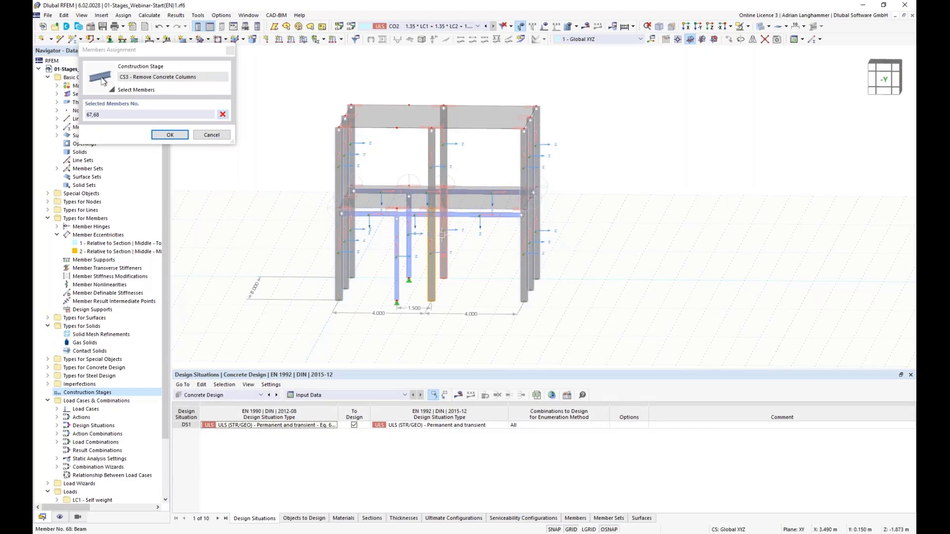
click(169, 135)
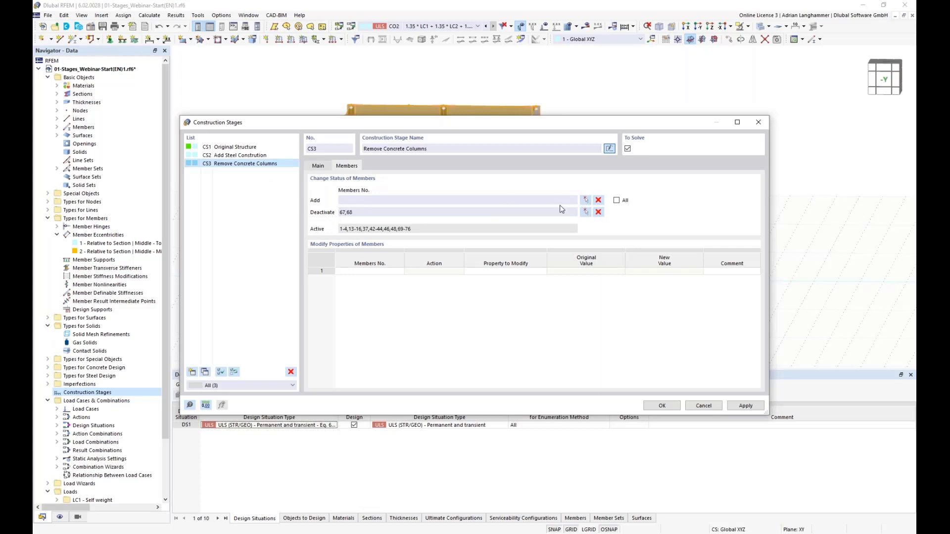
click(585, 200)
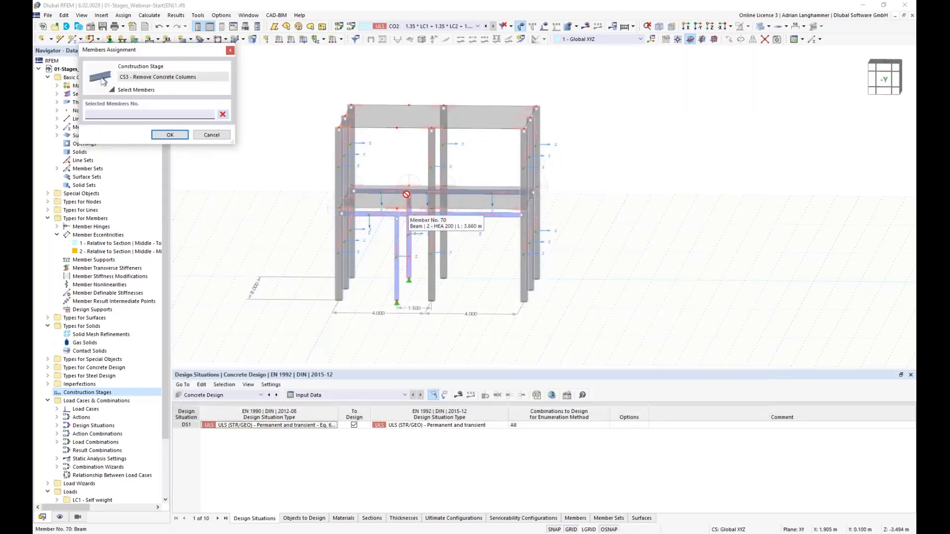
middle_drag(395, 156, 379, 154)
scroll(365, 173, up, 2)
scroll(365, 173, down, 2)
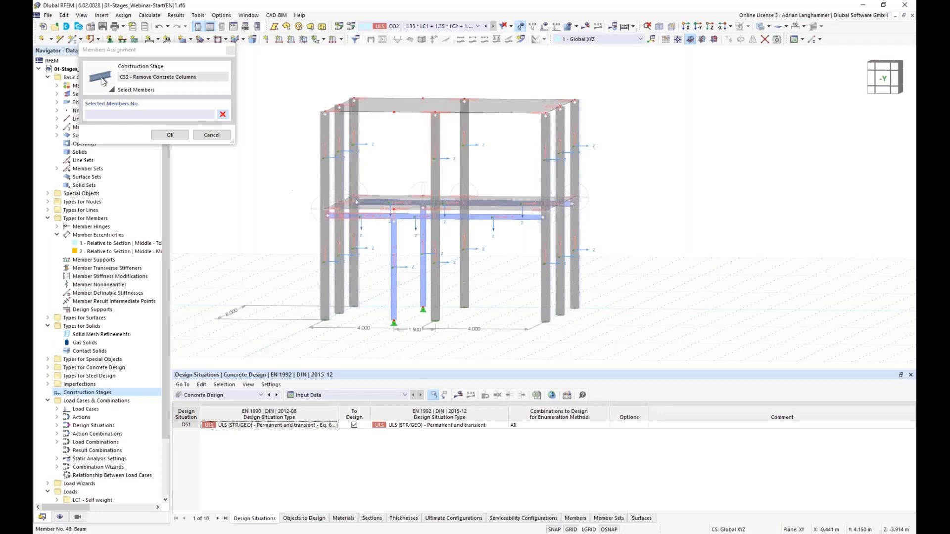
click(169, 134)
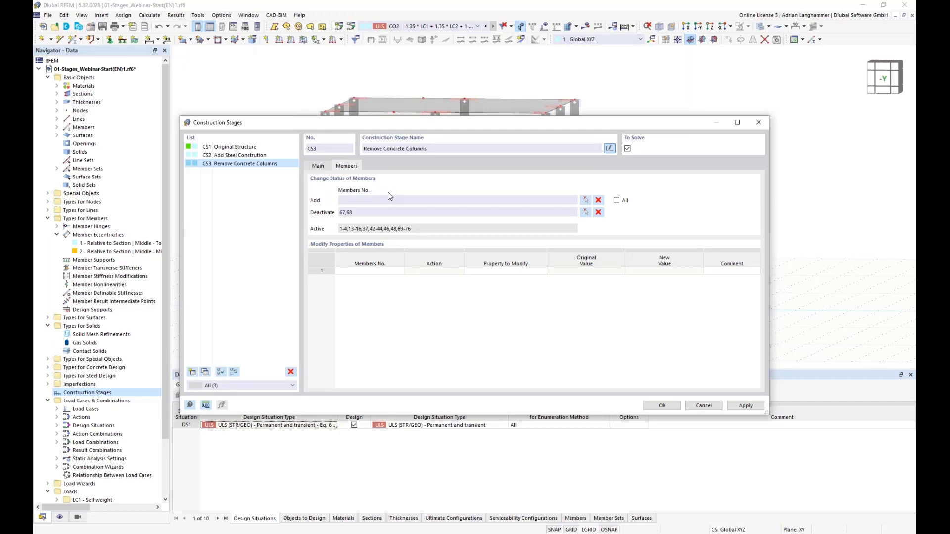
Step: Confirm the definitions of the three construction stages and close the Construction Stages dialog
click(568, 357)
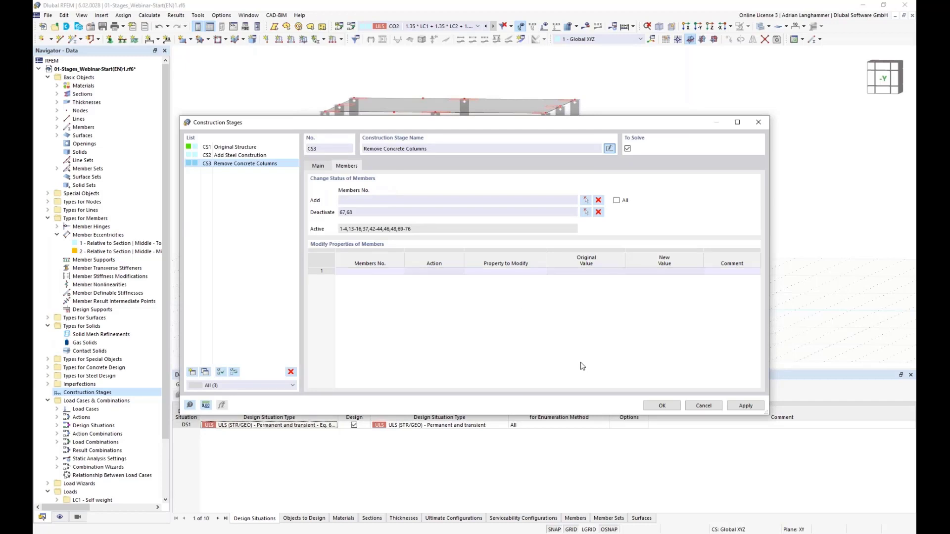
drag(364, 123, 379, 92)
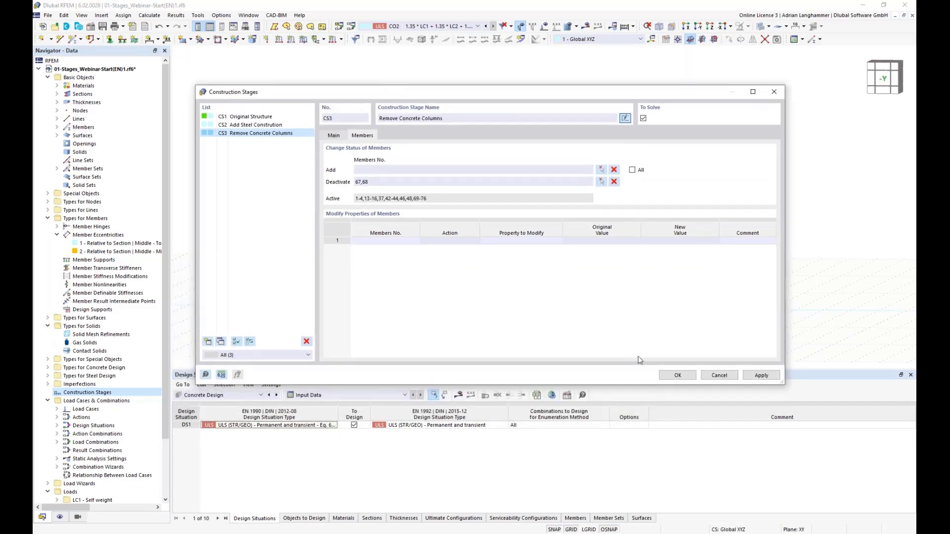
click(676, 375)
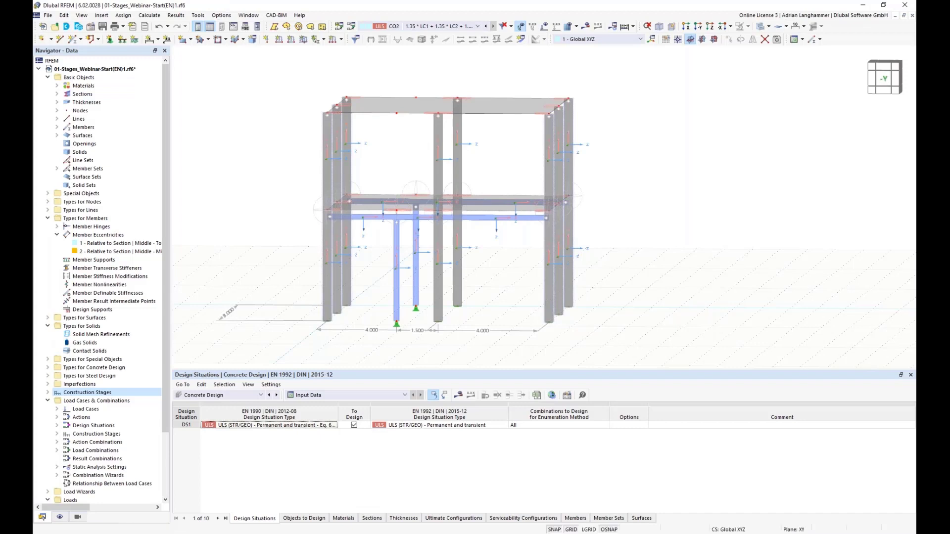
Step: Display construction stages CS1, CS2 and CS3 one after another to examine their active structure, and return to CS1
click(477, 26)
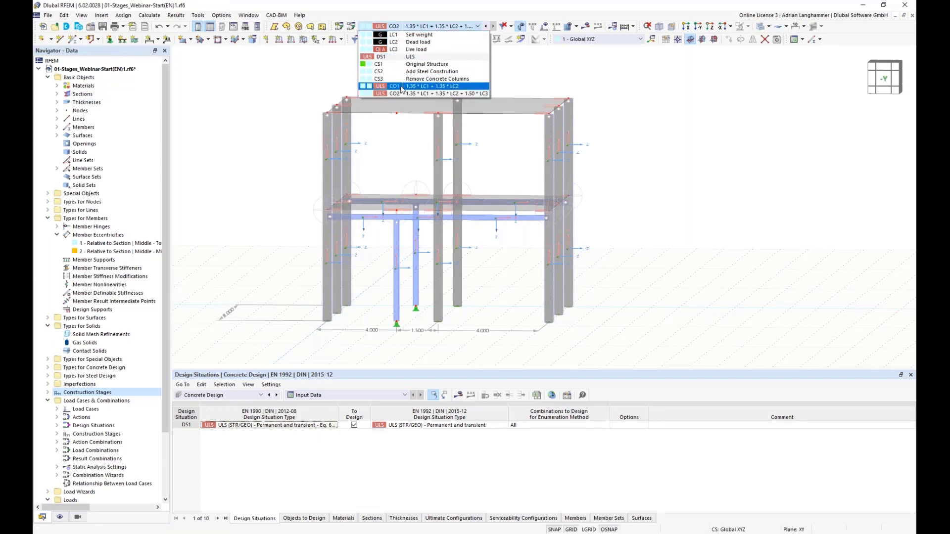
click(385, 65)
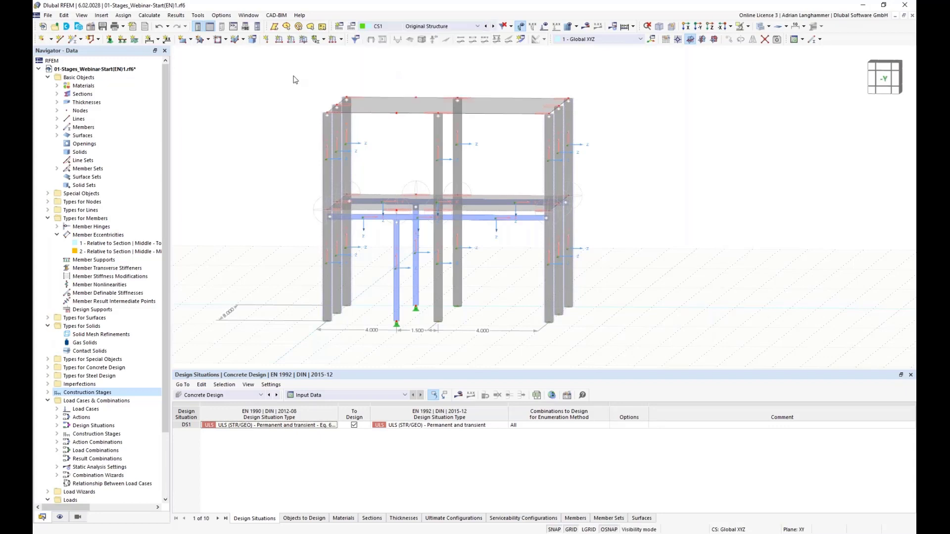
scroll(278, 102, down, 3)
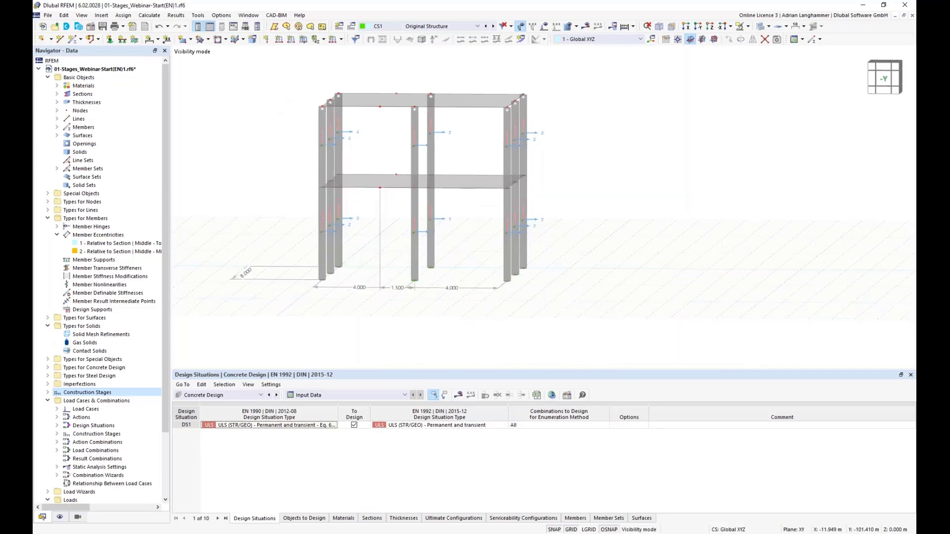
middle_drag(431, 75, 434, 81)
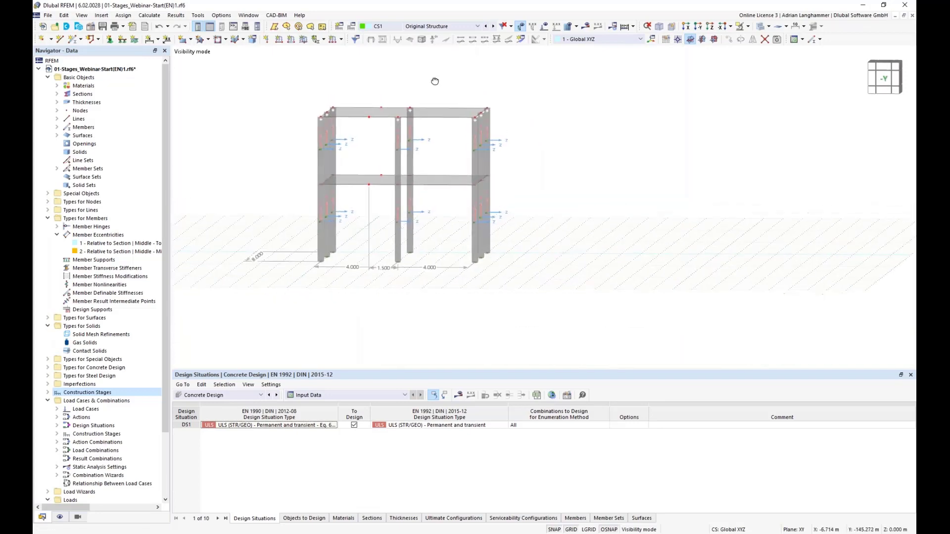
click(493, 26)
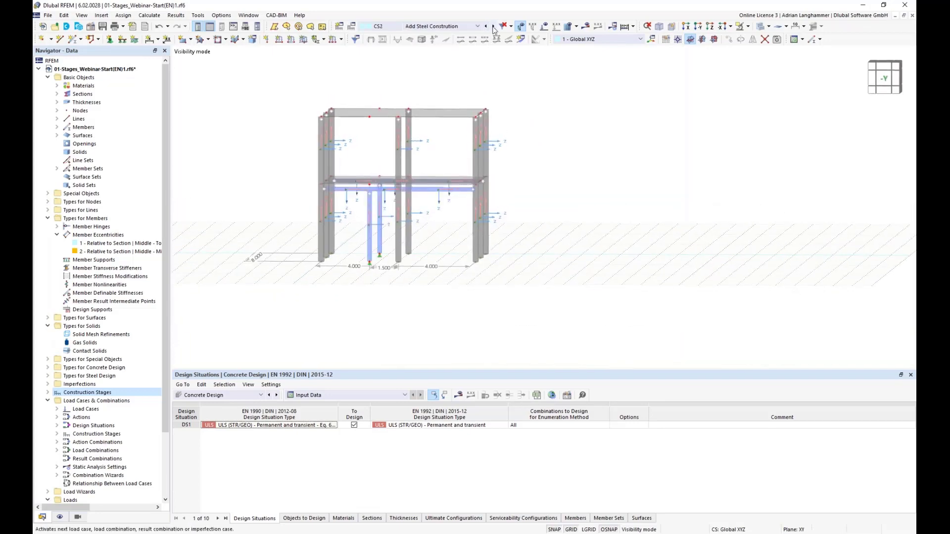
click(493, 26)
click(486, 27)
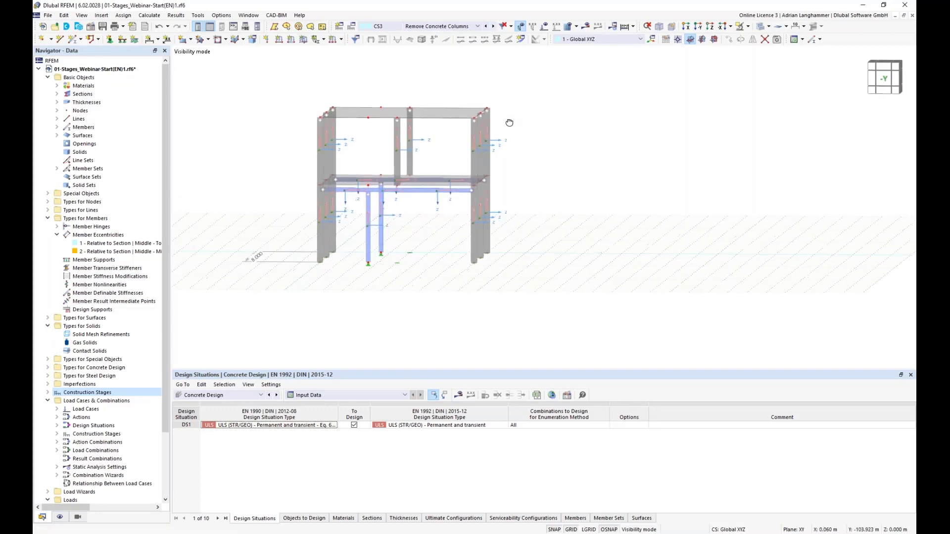
click(486, 26)
middle_drag(586, 130, 578, 138)
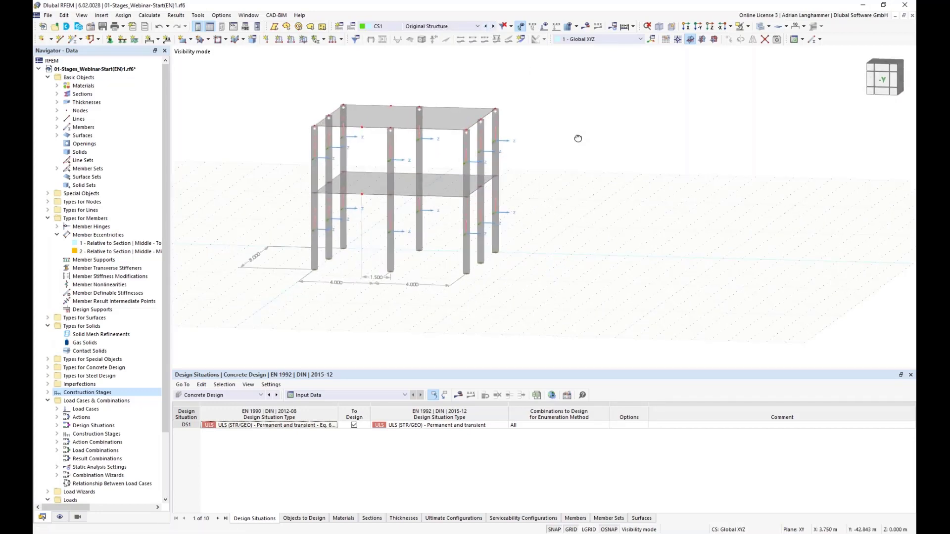
scroll(577, 138, up, 2)
middle_drag(538, 210, 572, 215)
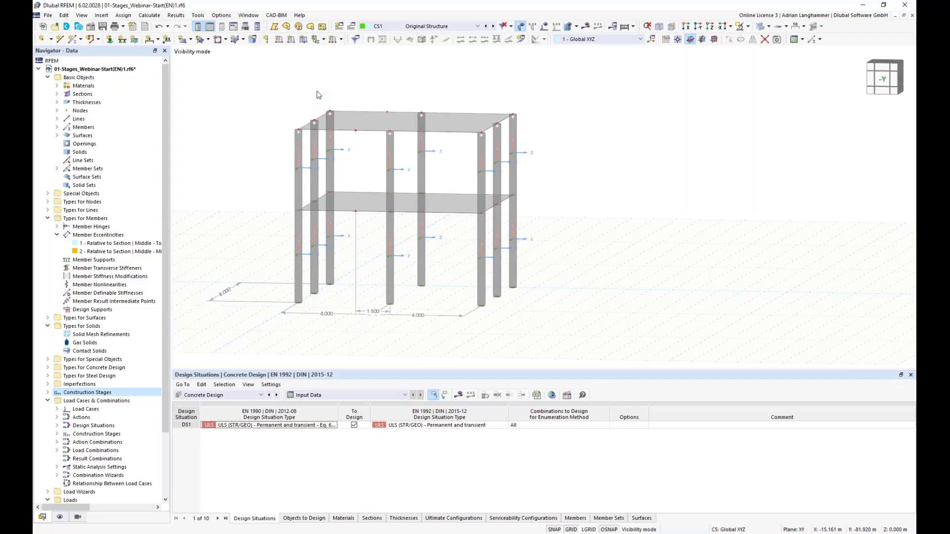
Step: Inspect the load case and combination settings of construction stage CS1 "Original Structure" and close them again
click(57, 435)
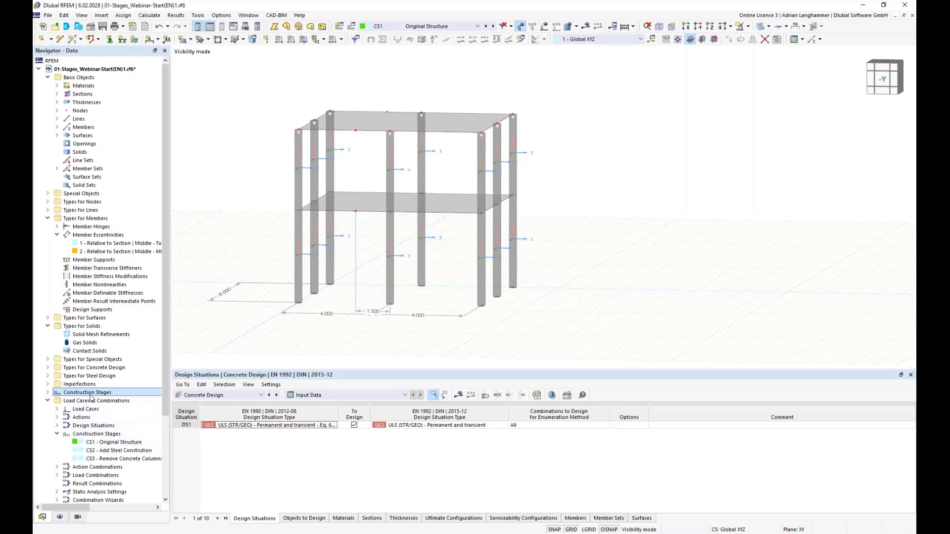
click(94, 445)
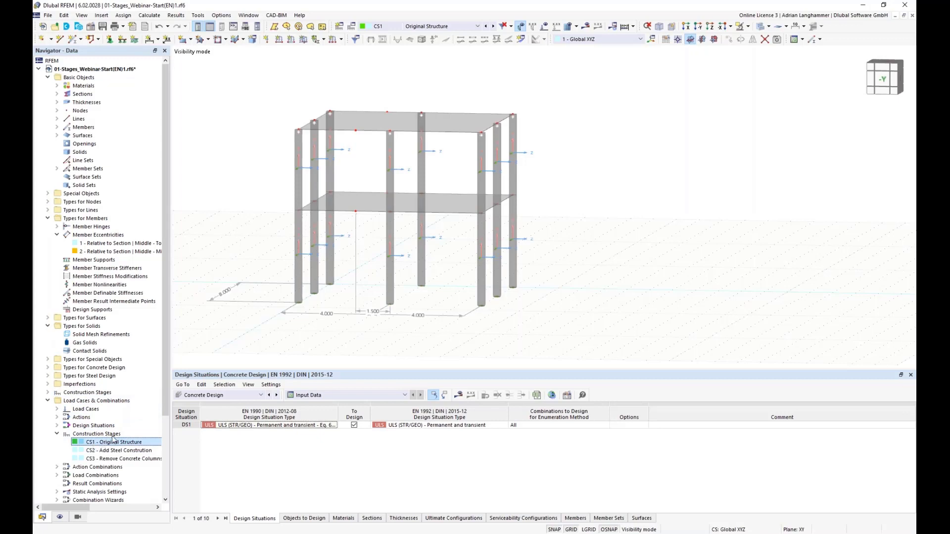
double_click(118, 445)
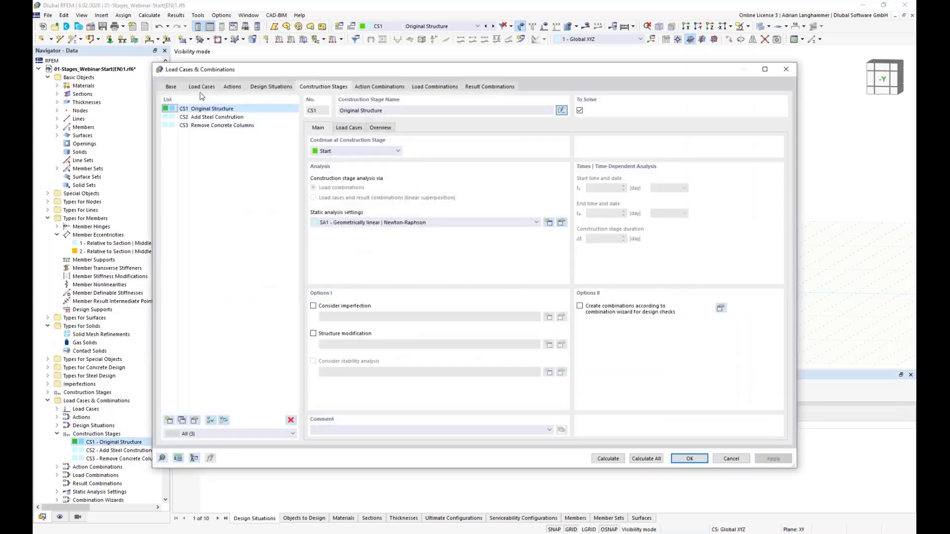
click(779, 70)
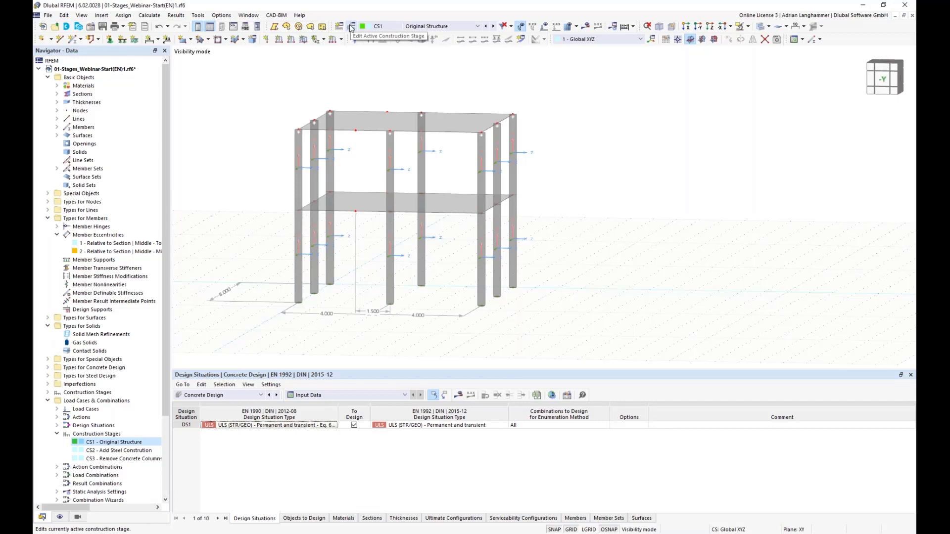
Step: Assign load cases LC1 Self weight, LC2 Dead load and LC3 Live load to construction stage CS1 and confirm
click(350, 27)
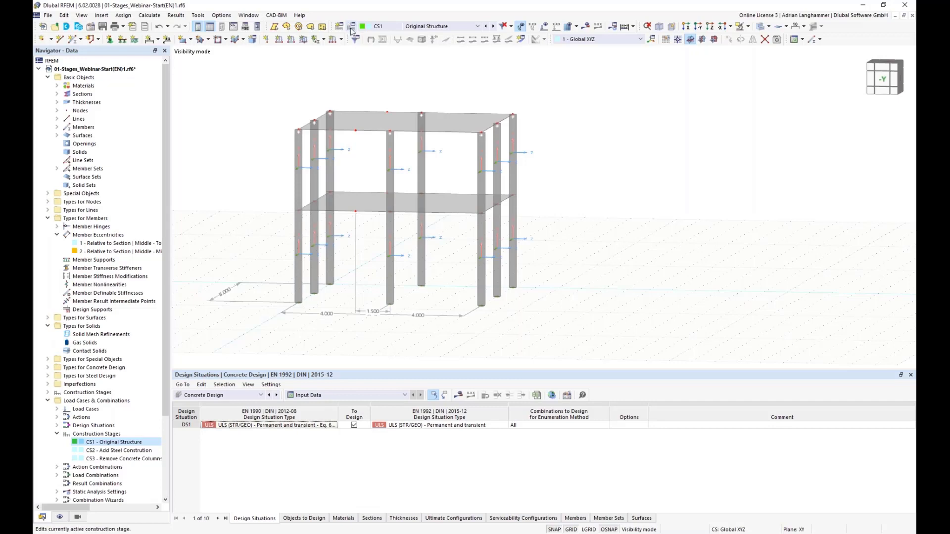
click(391, 26)
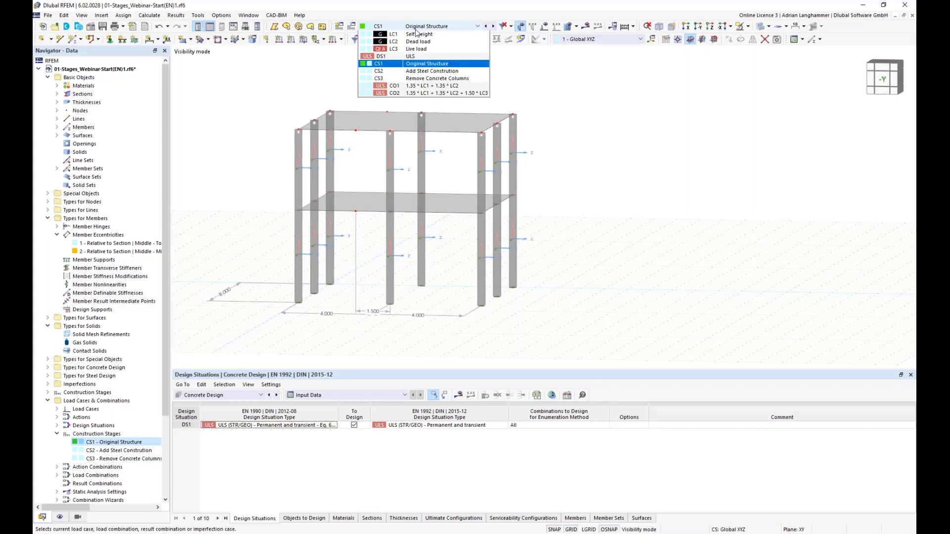
click(400, 72)
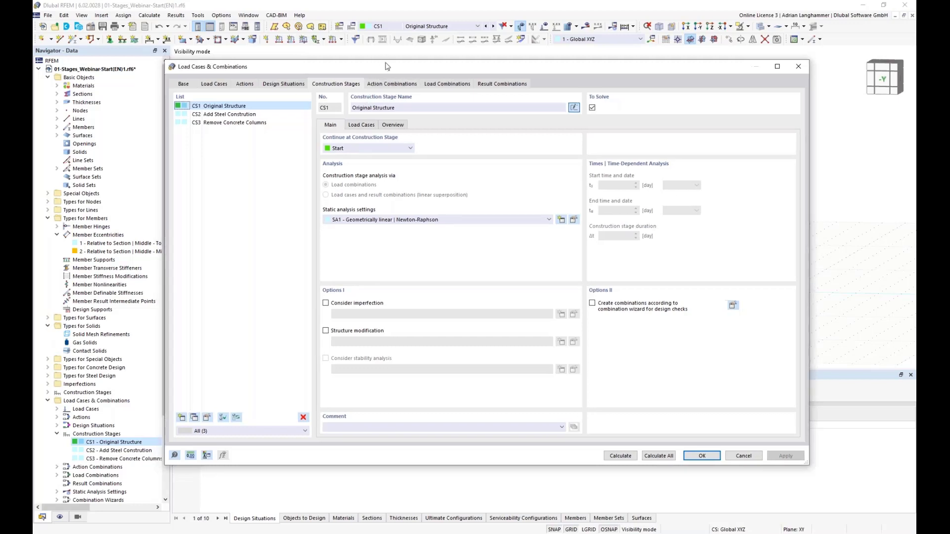
drag(381, 63, 379, 56)
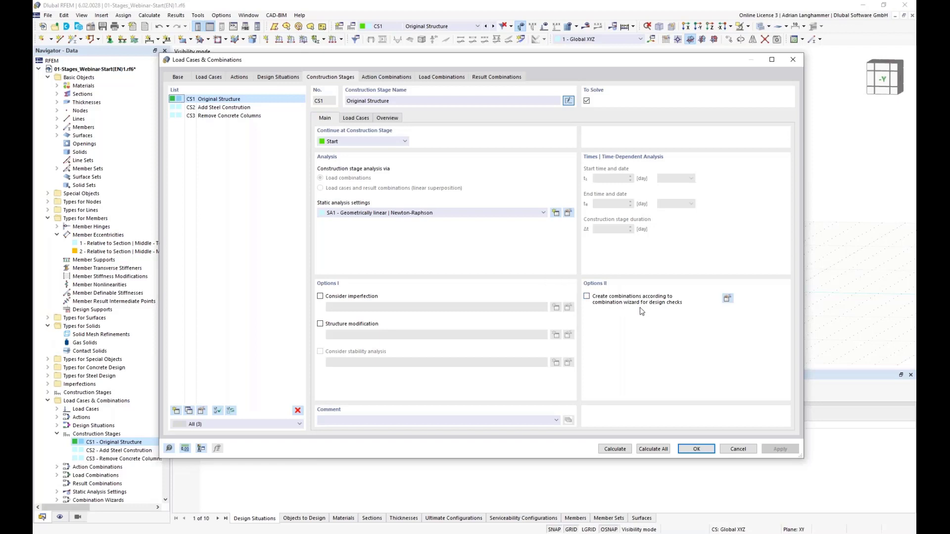
click(351, 119)
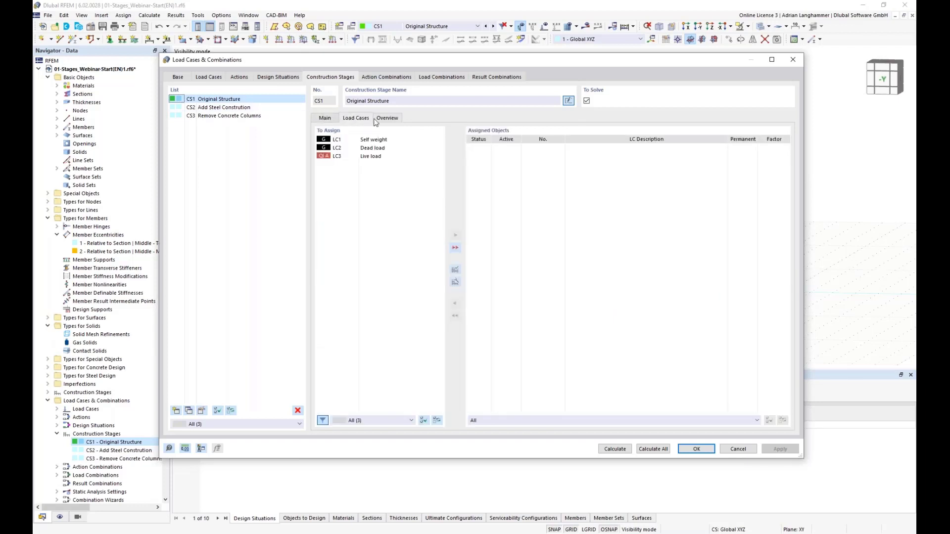
drag(362, 61, 374, 66)
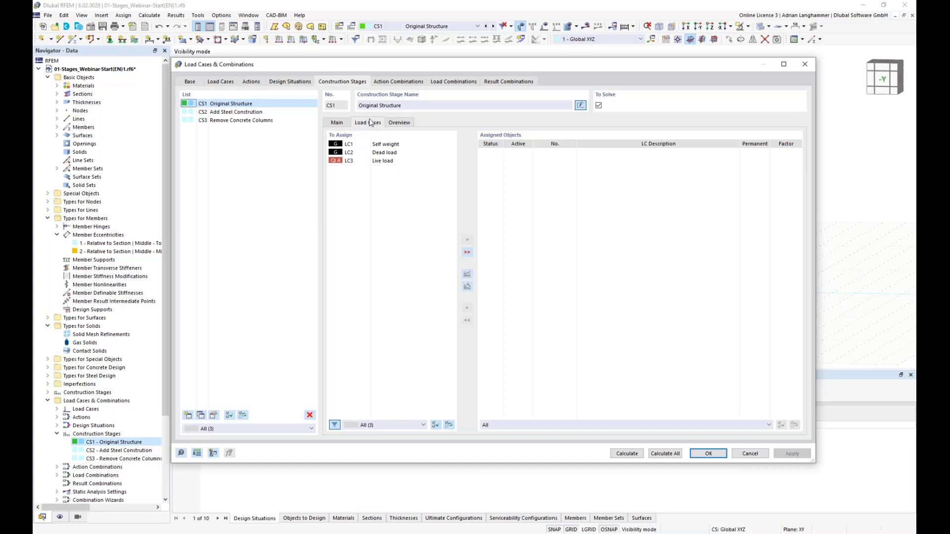
click(376, 144)
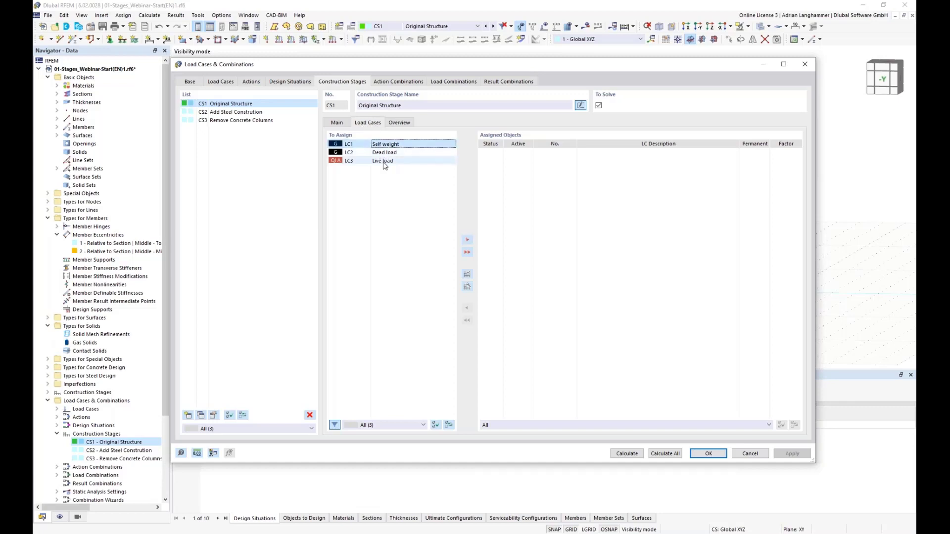
shift+click(385, 161)
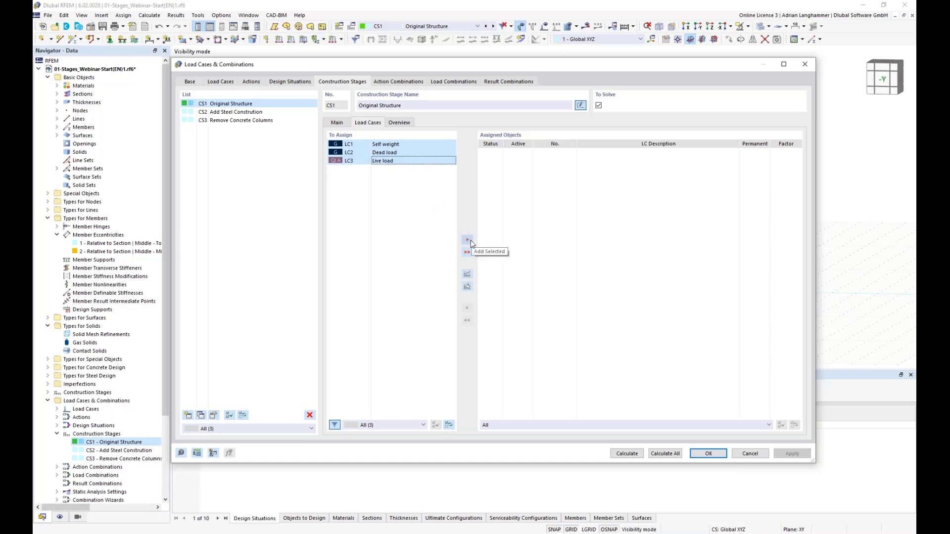
click(717, 454)
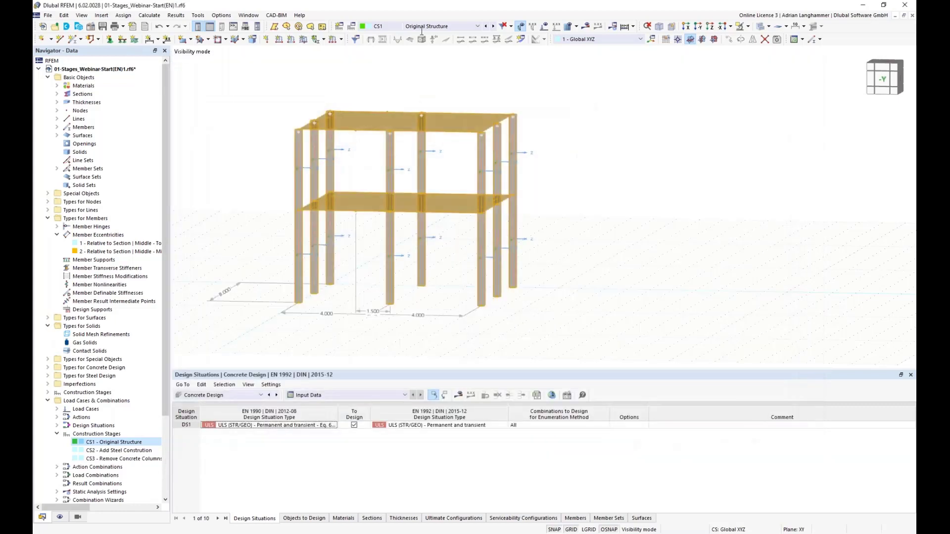
Step: Display load cases LC1 Self weight, LC2 Dead load and LC3 Live load in turn to examine their loads on the model
click(477, 26)
click(454, 68)
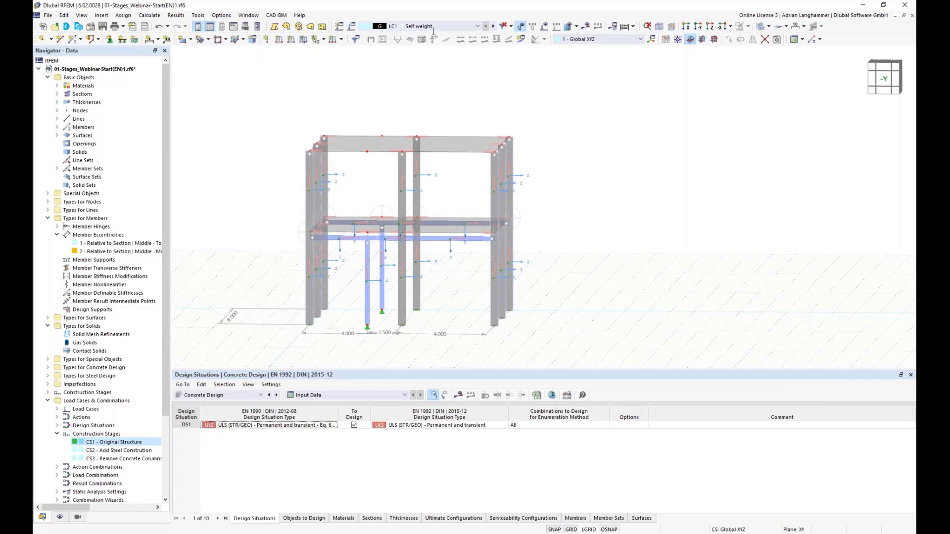
click(493, 26)
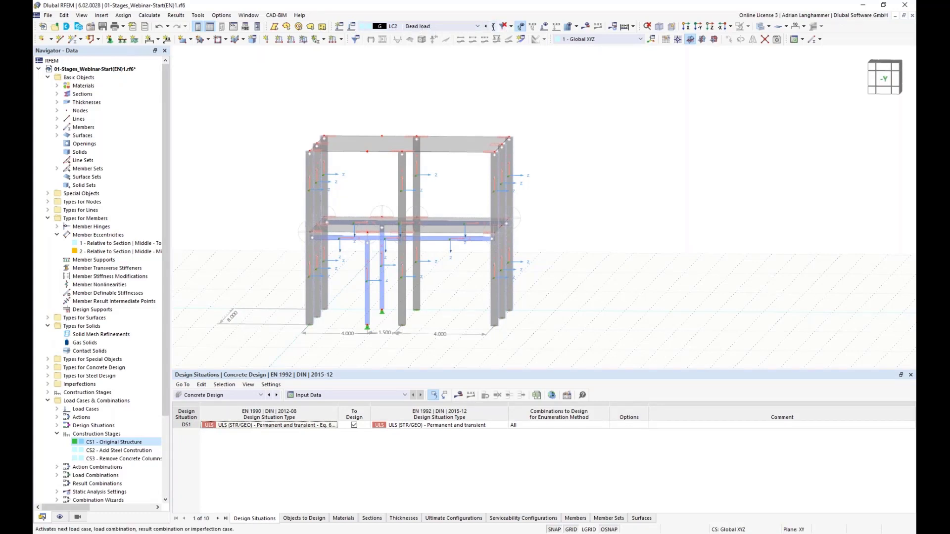
click(493, 26)
middle_drag(574, 178, 609, 182)
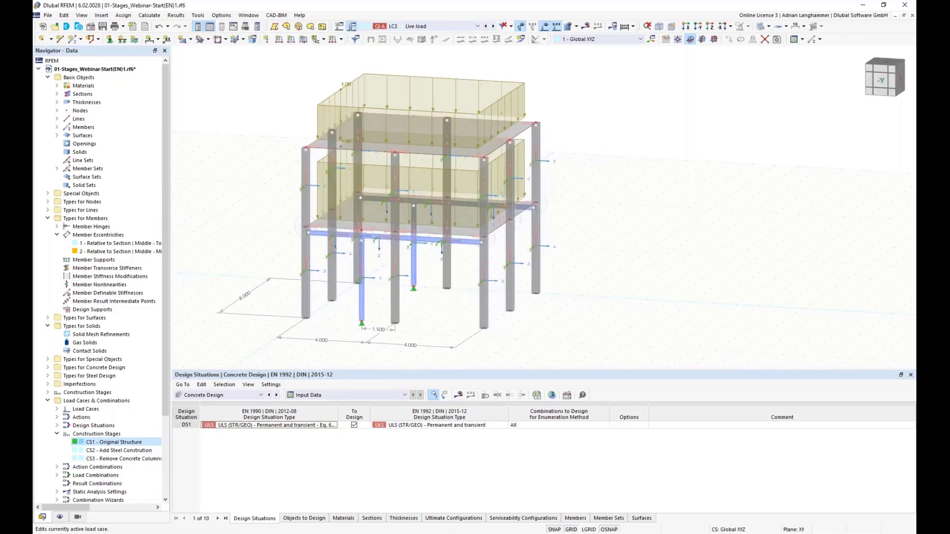
Step: Open the settings of load case LC3 Live load for editing
click(351, 27)
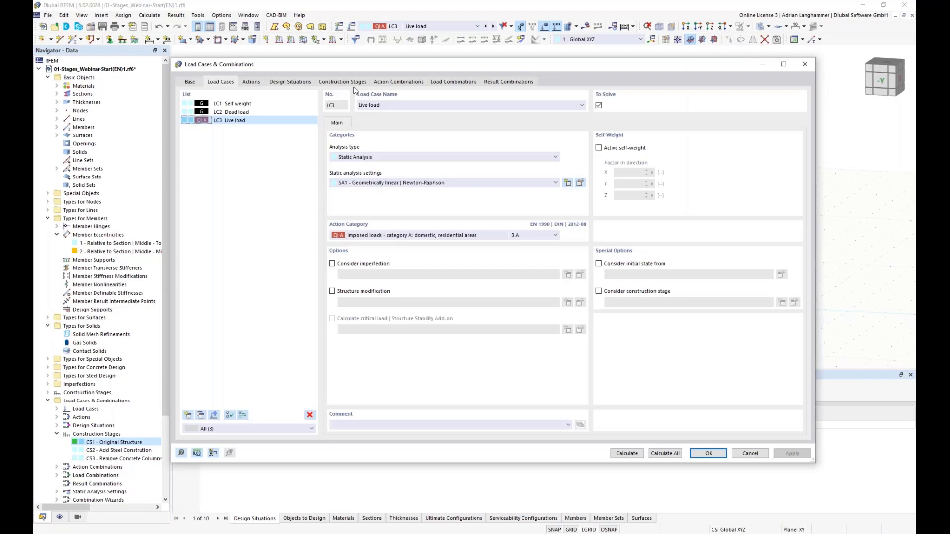
Step: Assign load cases LC1 Self weight, LC2 Dead load and LC3 Live load to construction stage CS1 Original Structure
click(356, 82)
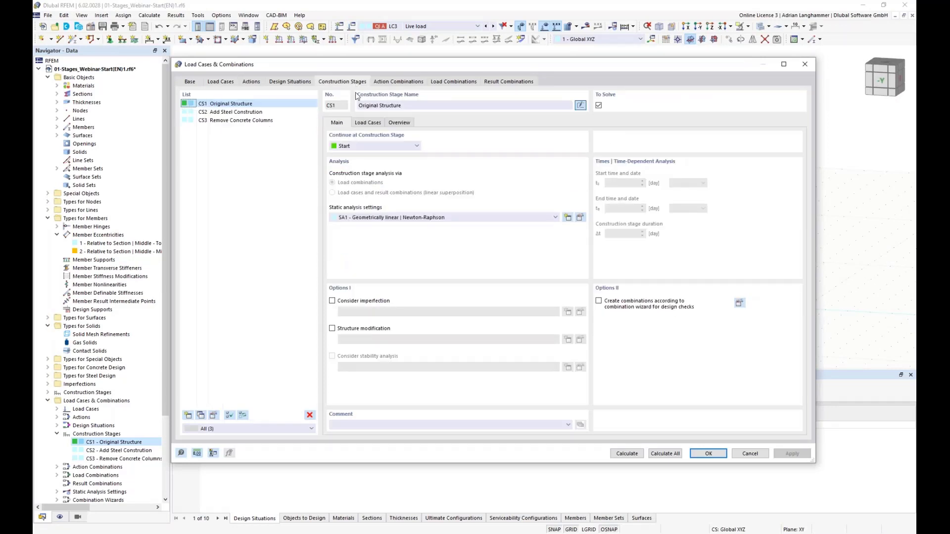
click(367, 122)
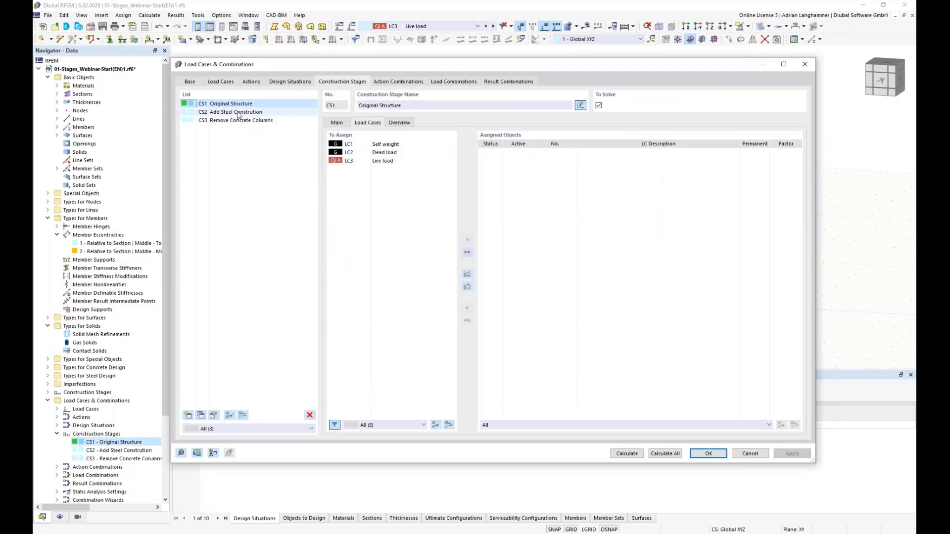
drag(351, 144, 360, 162)
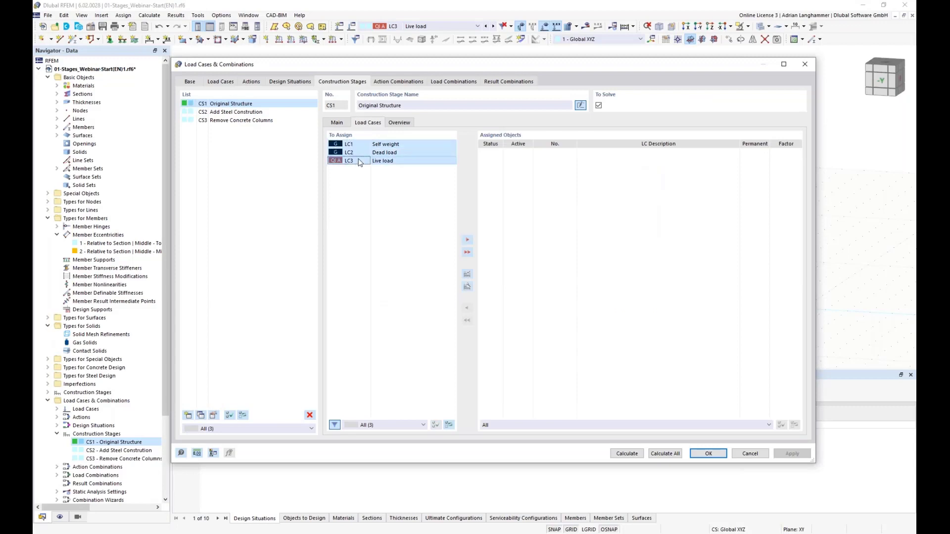
click(463, 241)
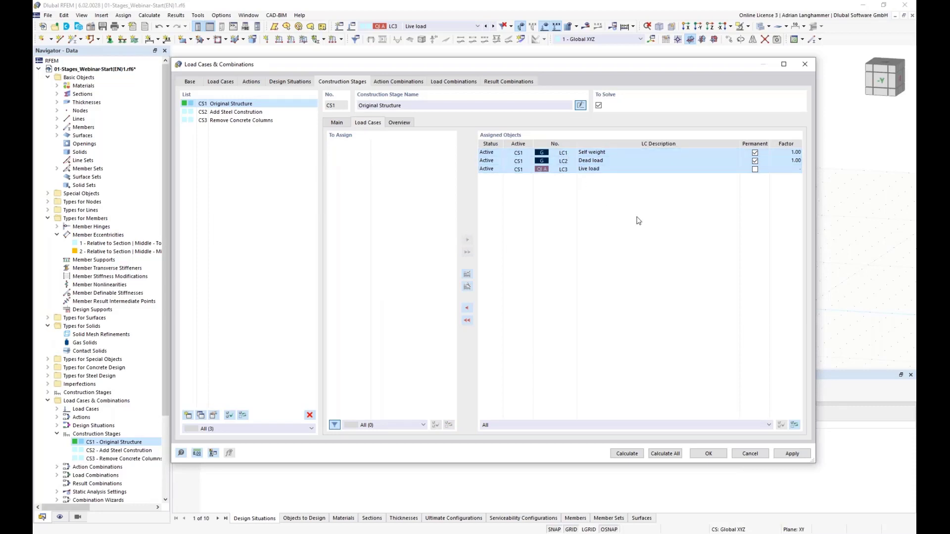
Step: Compare the load case assignments and permanent settings of construction stages CS1 and CS2
click(591, 169)
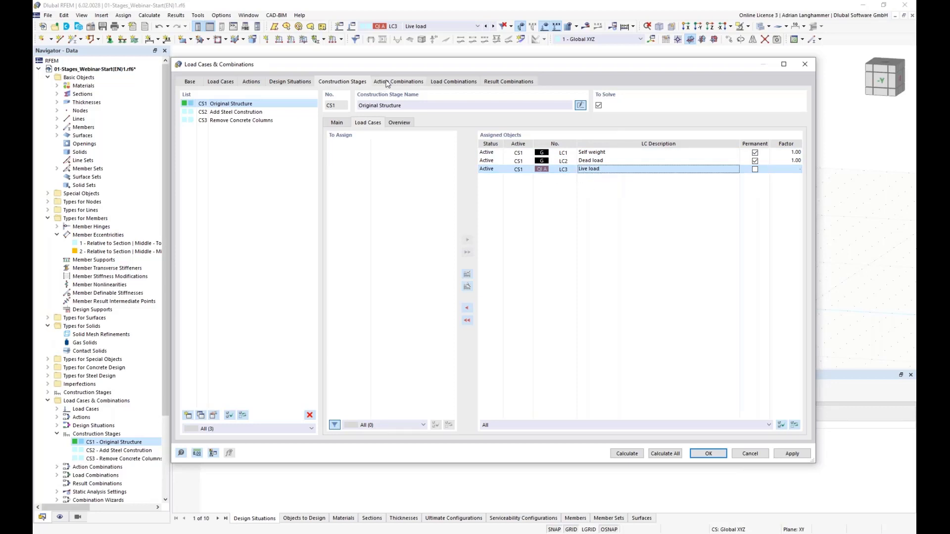
drag(396, 67, 369, 54)
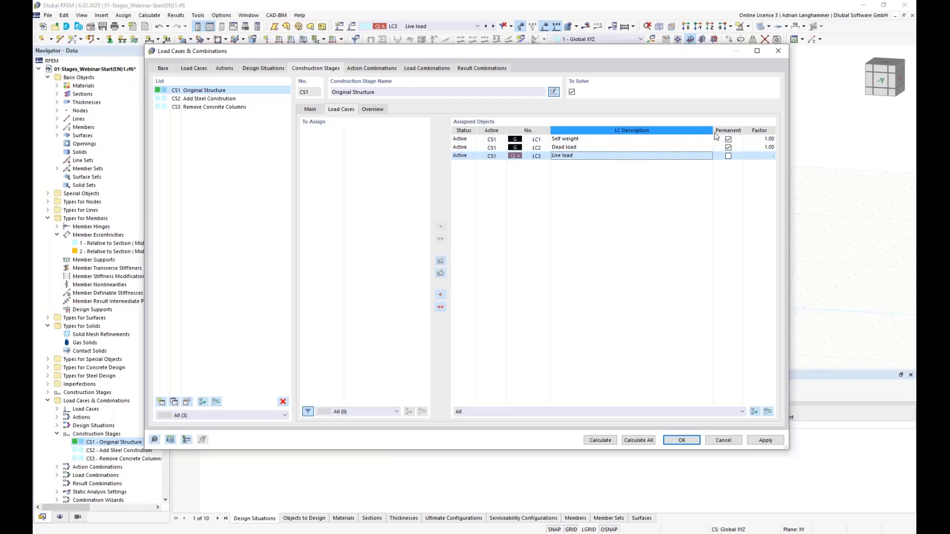
click(605, 141)
click(596, 148)
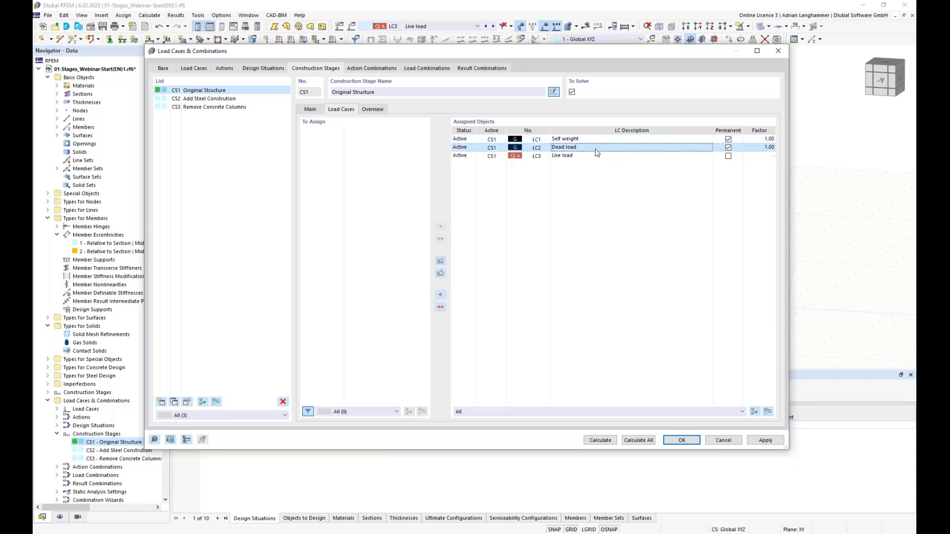
click(181, 99)
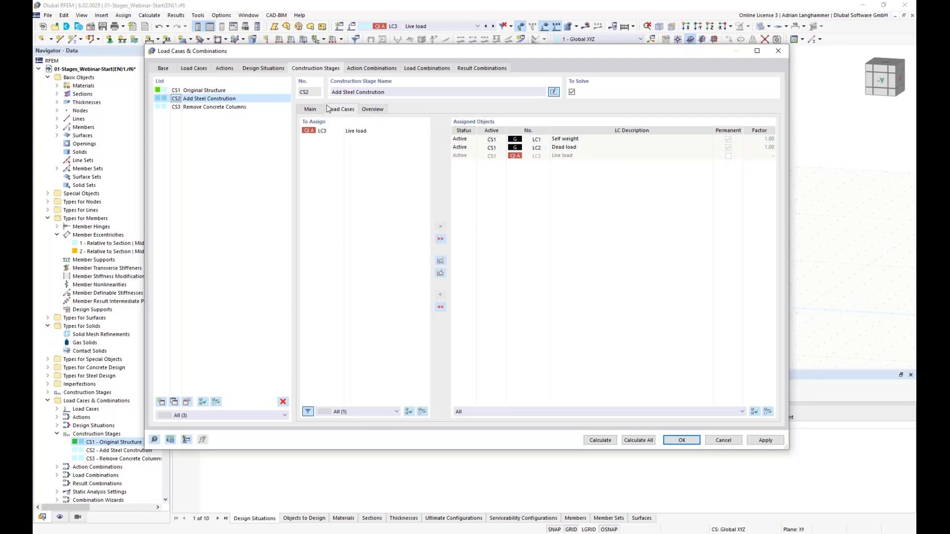
click(243, 90)
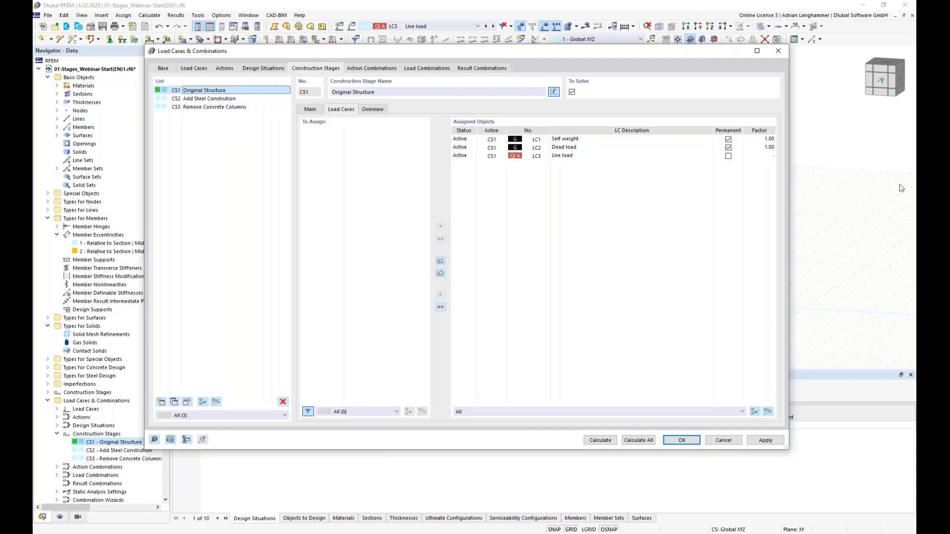
Step: Filter the assigned load cases of stage CS2 Add Steel Constrution to Current CS and check the self weight and dead load entries
click(181, 99)
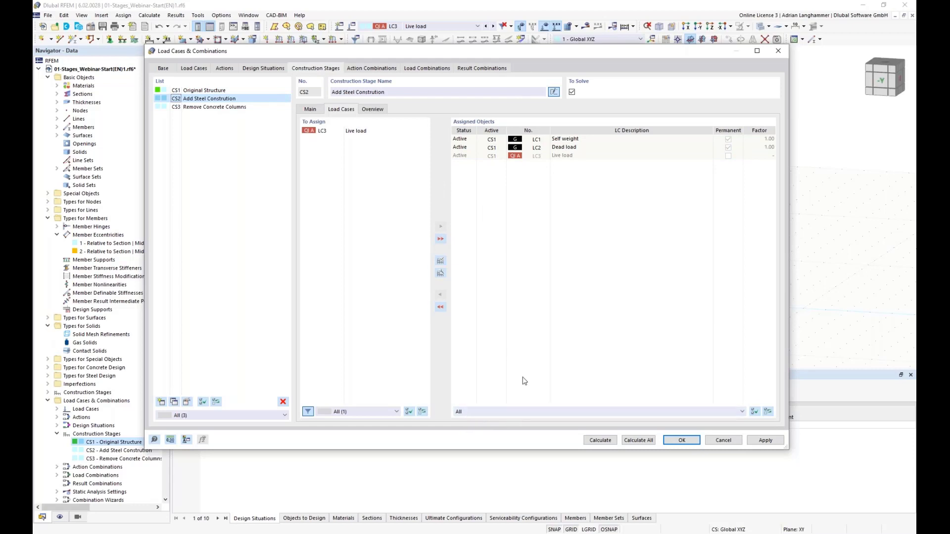
click(555, 413)
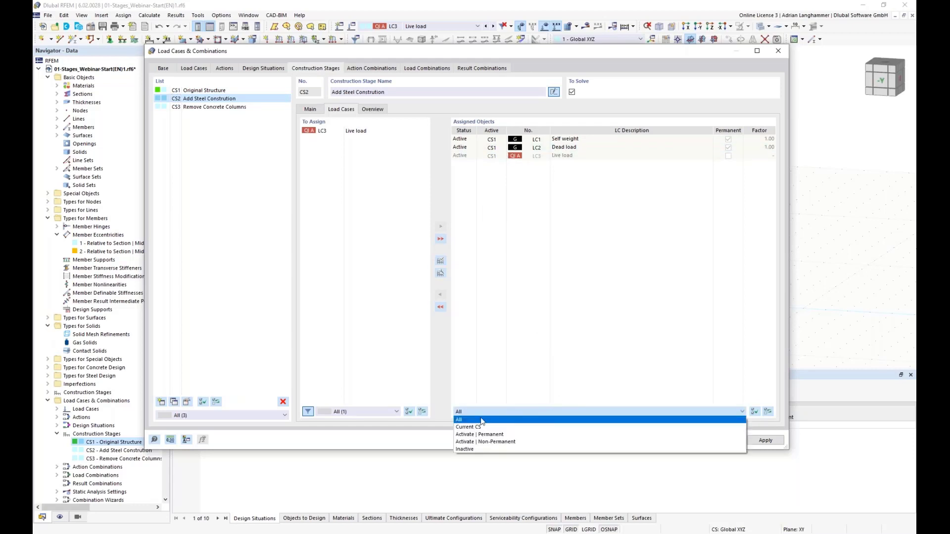
click(472, 428)
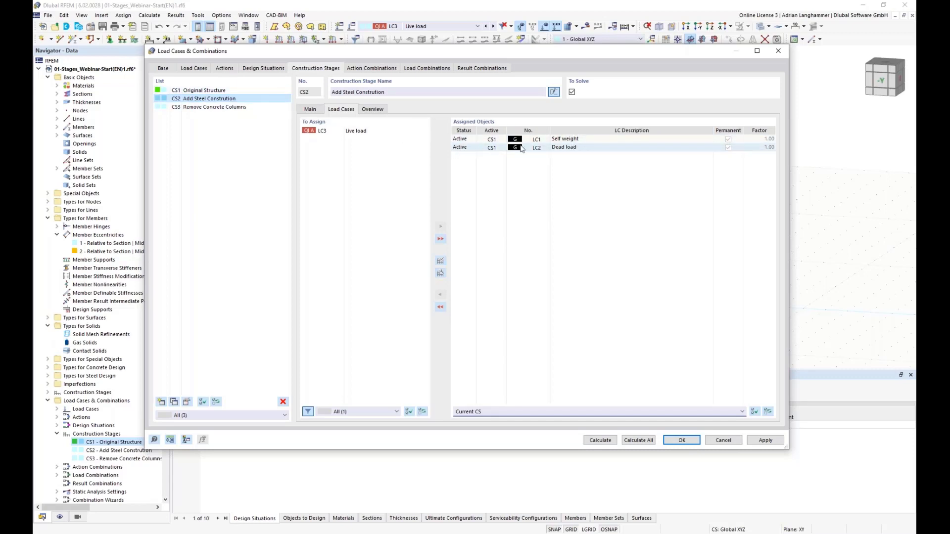
click(547, 141)
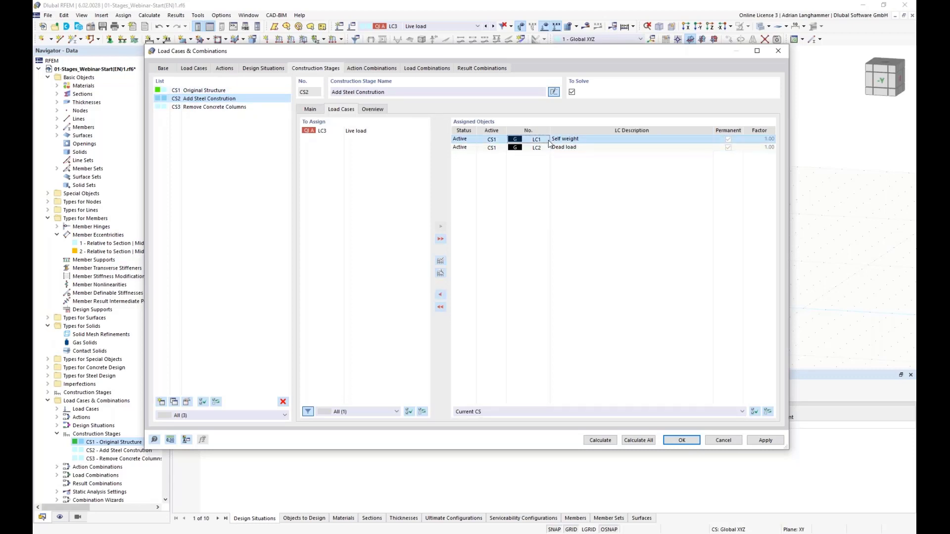
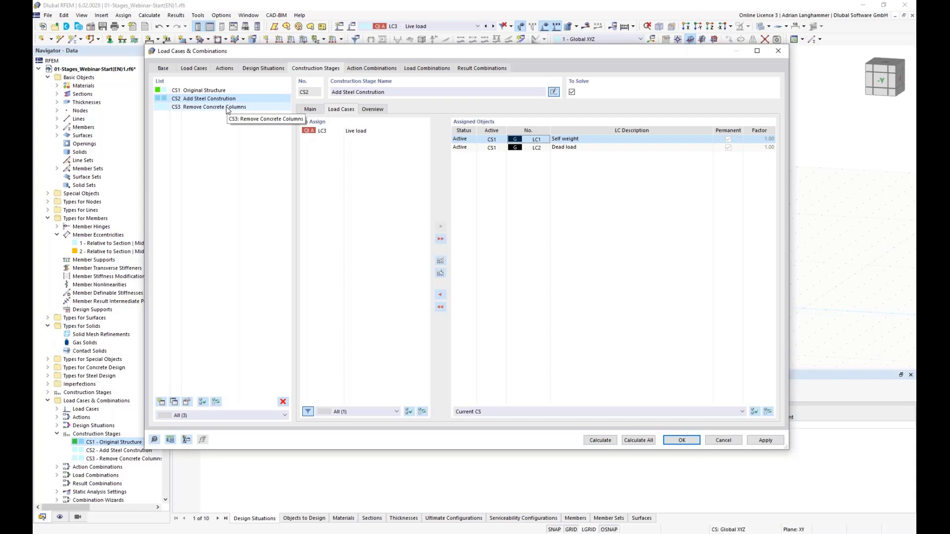
click(606, 147)
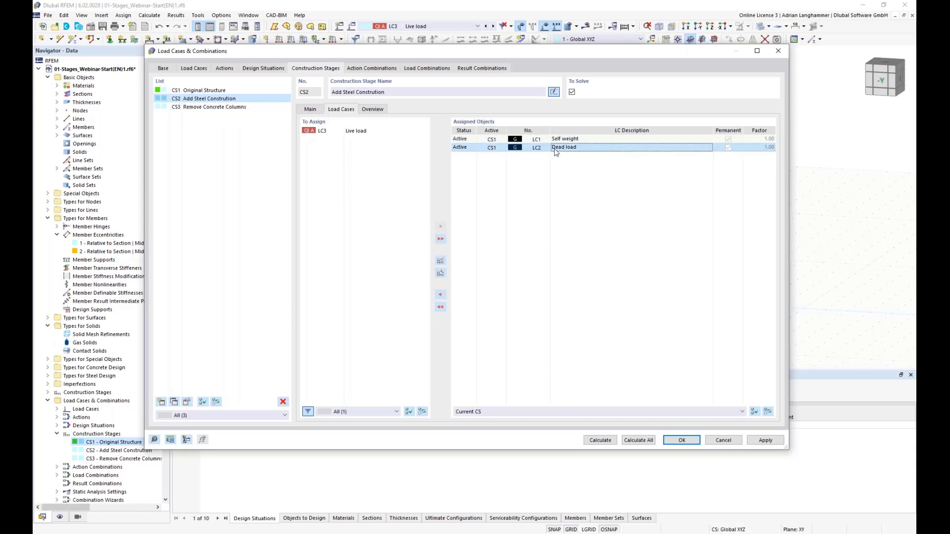
Step: Assign load case LC3 Live load to construction stage CS3 Remove Concrete Columns
click(259, 109)
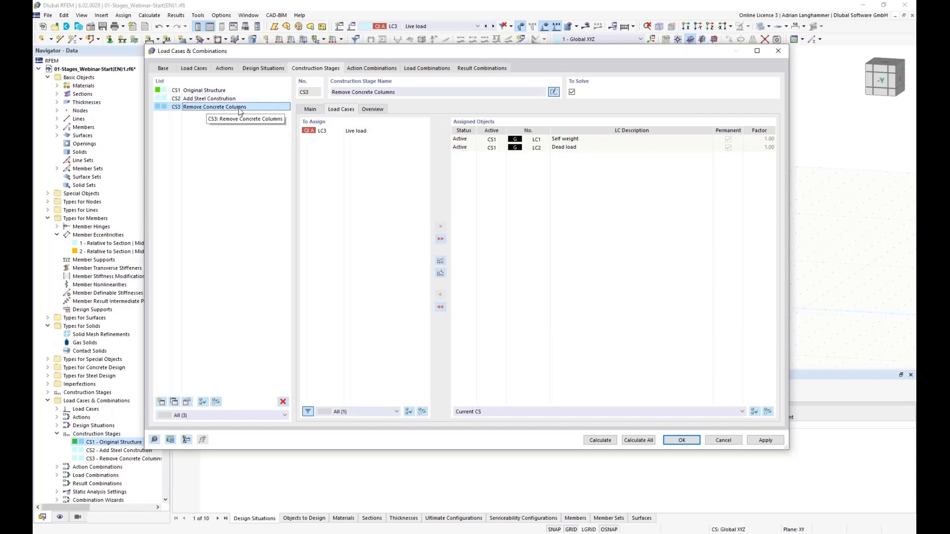
double_click(329, 131)
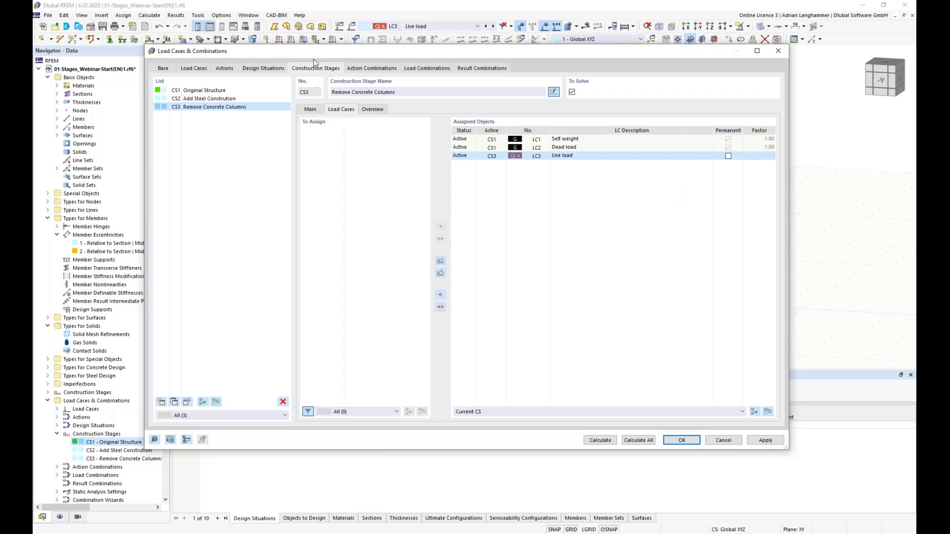
drag(196, 52, 231, 88)
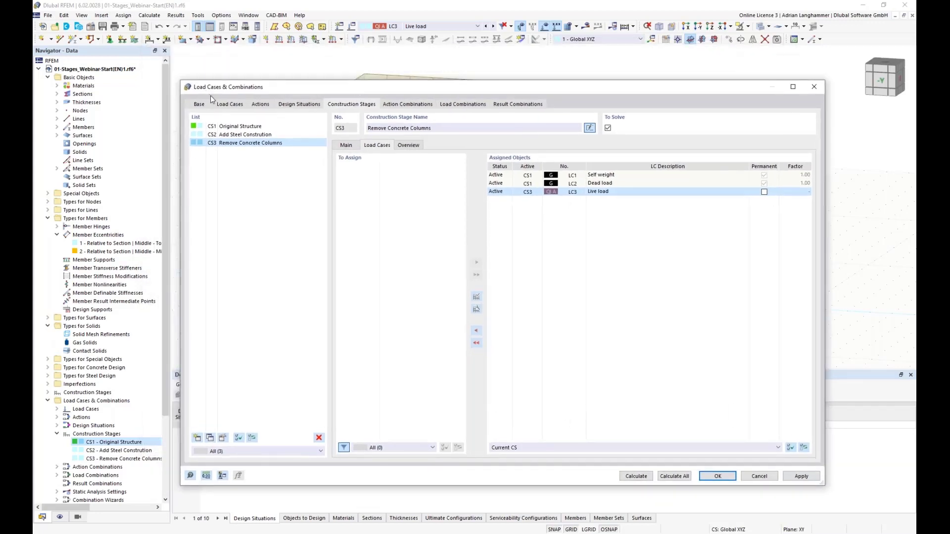
Step: Review the base combination wizard options and the main settings of the construction stages, including which stage each one continues from
click(347, 147)
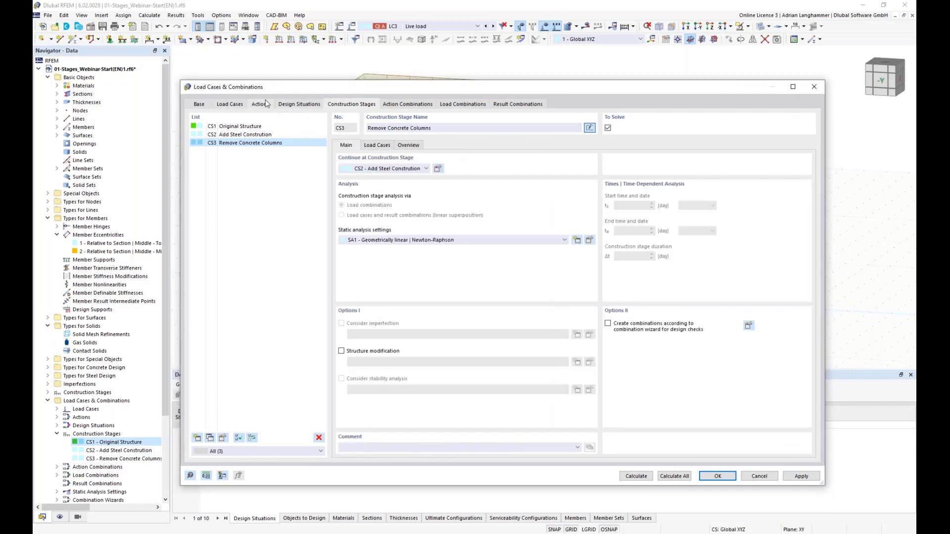
click(196, 104)
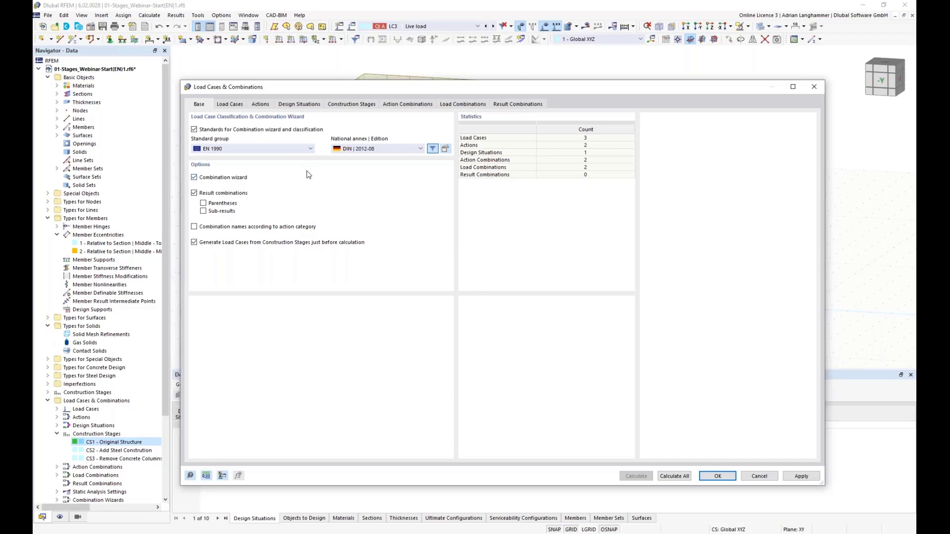
click(347, 105)
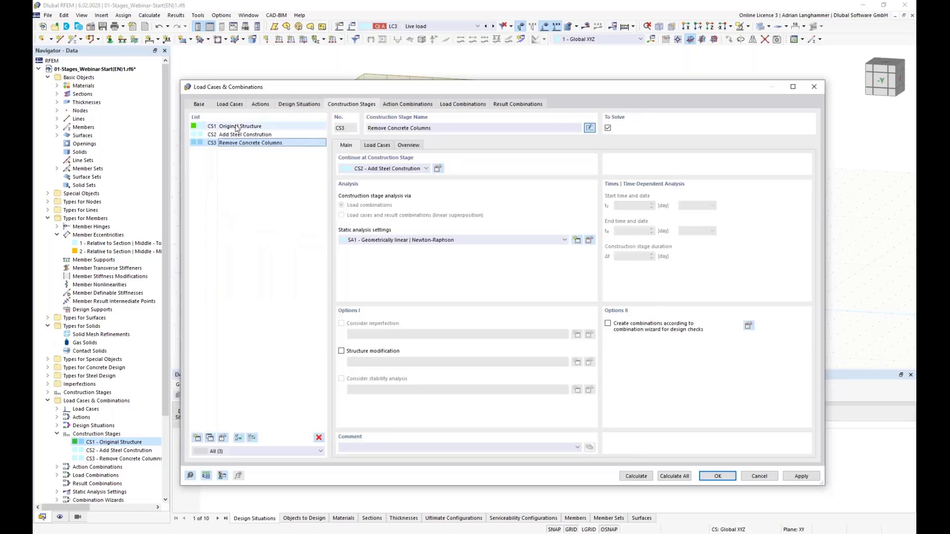
click(199, 104)
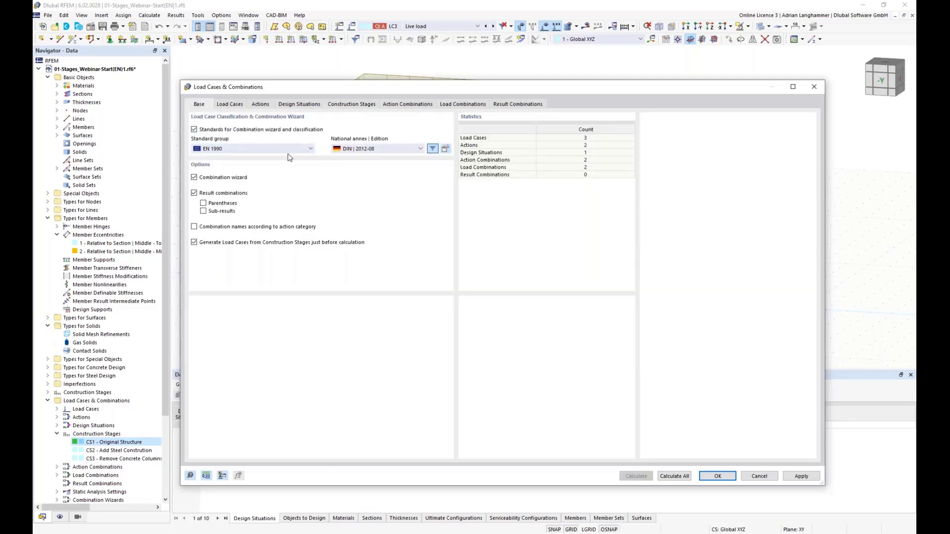
click(341, 106)
click(224, 127)
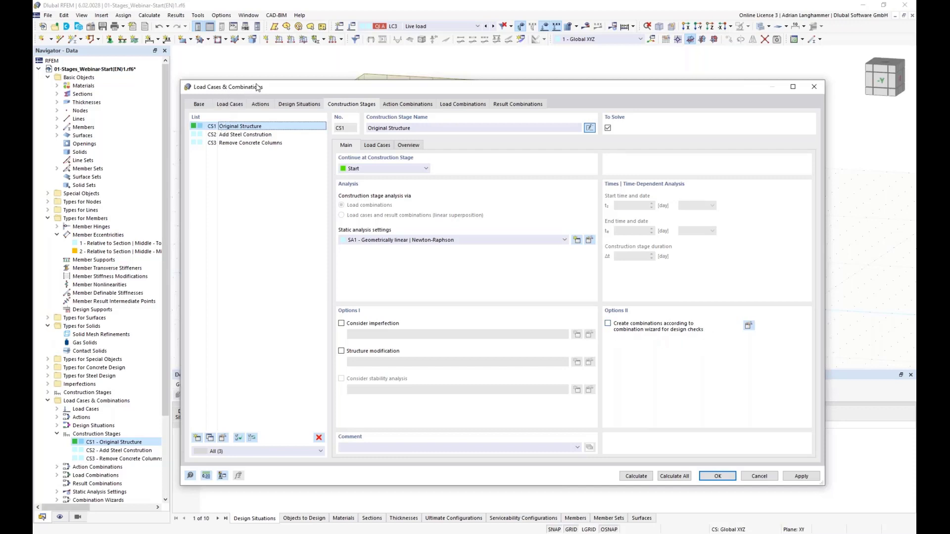
drag(255, 86, 271, 72)
click(244, 119)
click(245, 111)
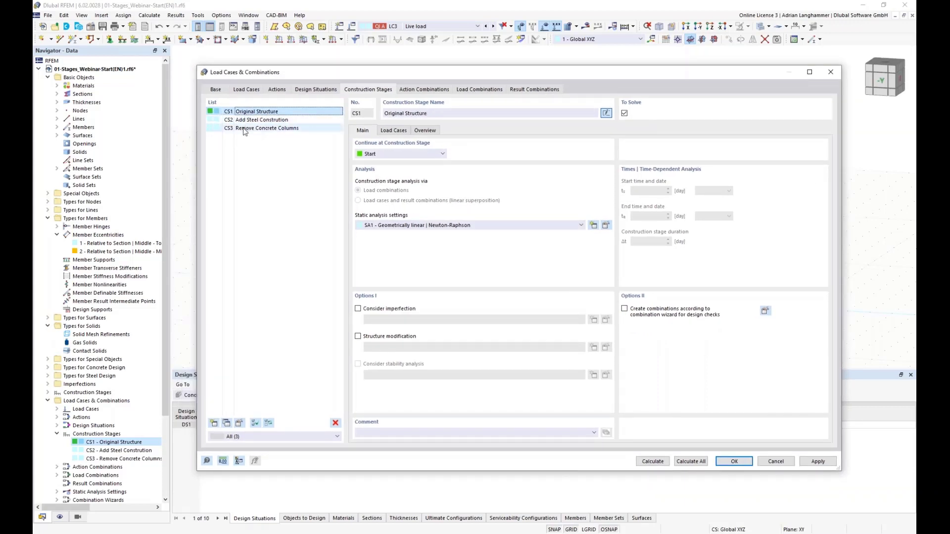
click(244, 128)
click(248, 113)
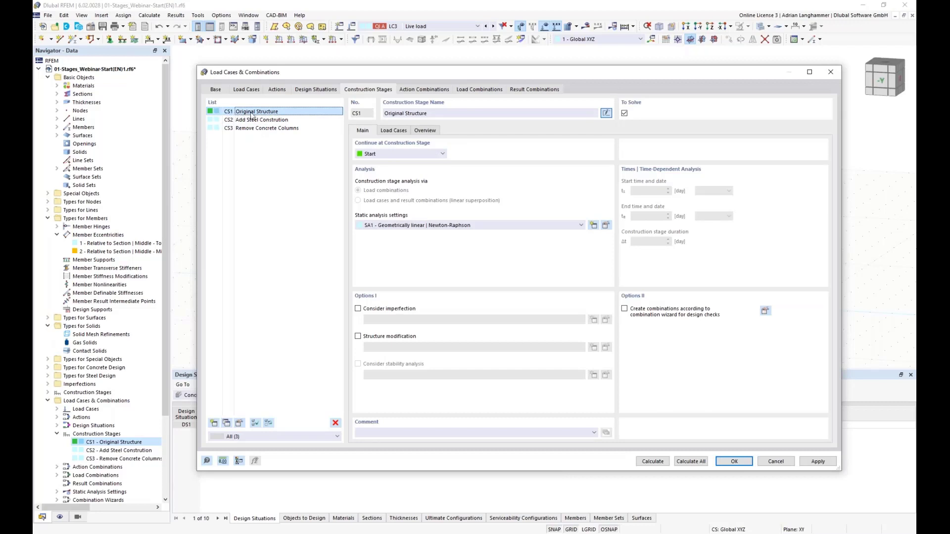
click(242, 128)
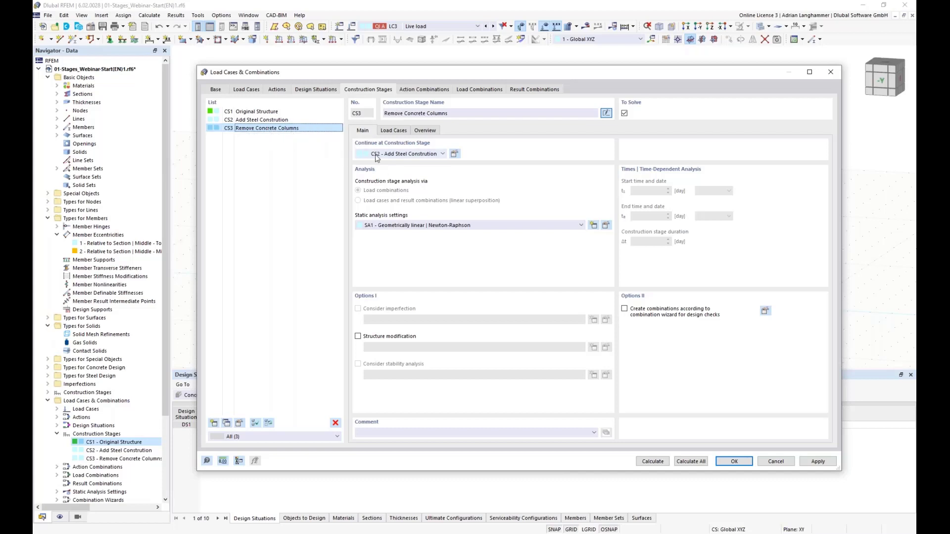
Step: Enable combination wizard combinations for design checks in CS1 and set the wizard to consider construction stages only
click(258, 112)
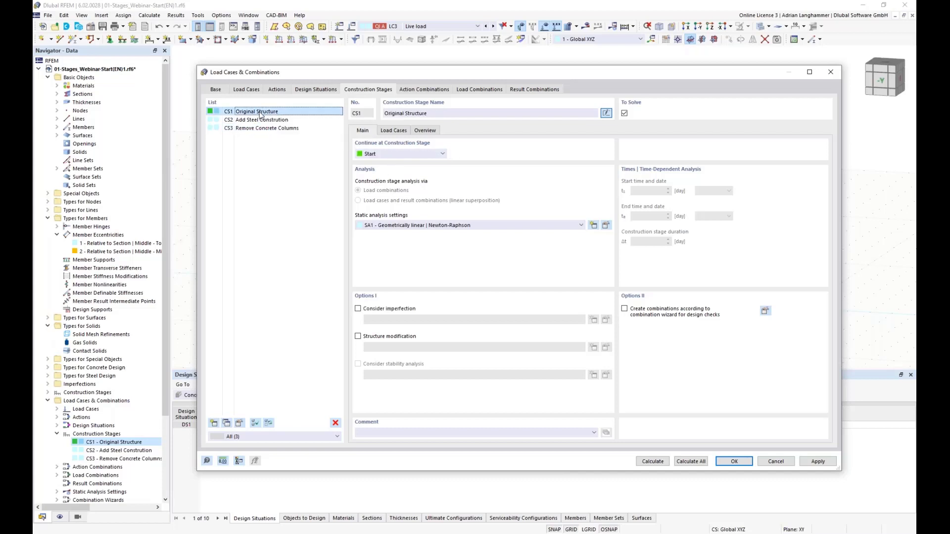
click(625, 309)
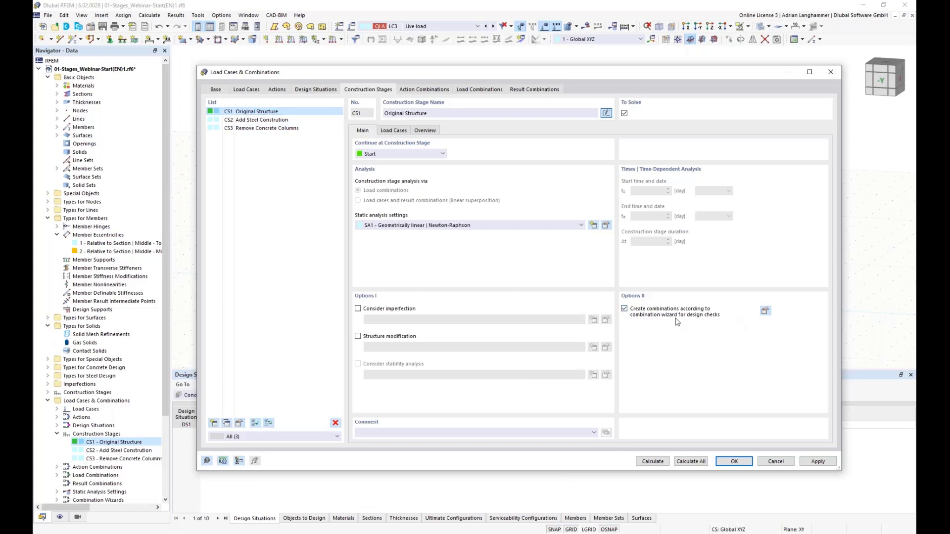
click(767, 312)
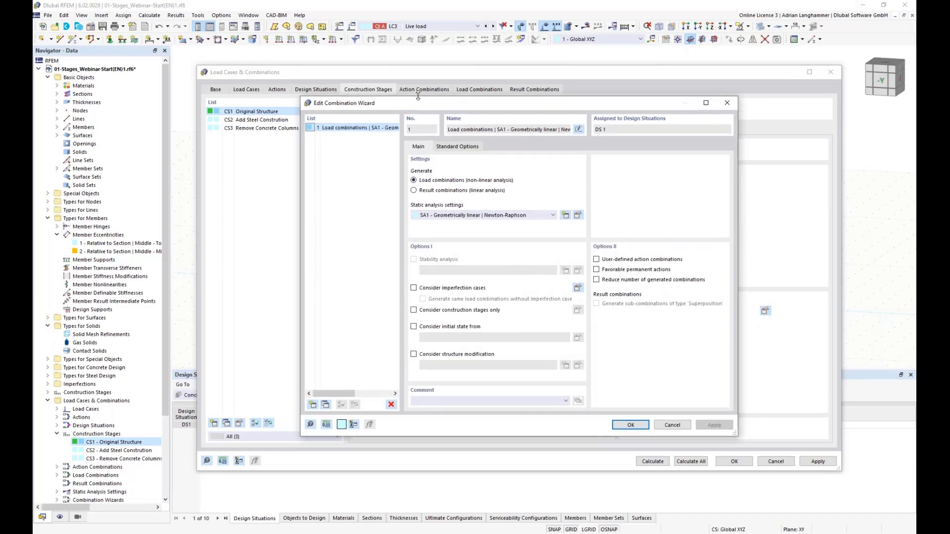
drag(419, 103, 394, 75)
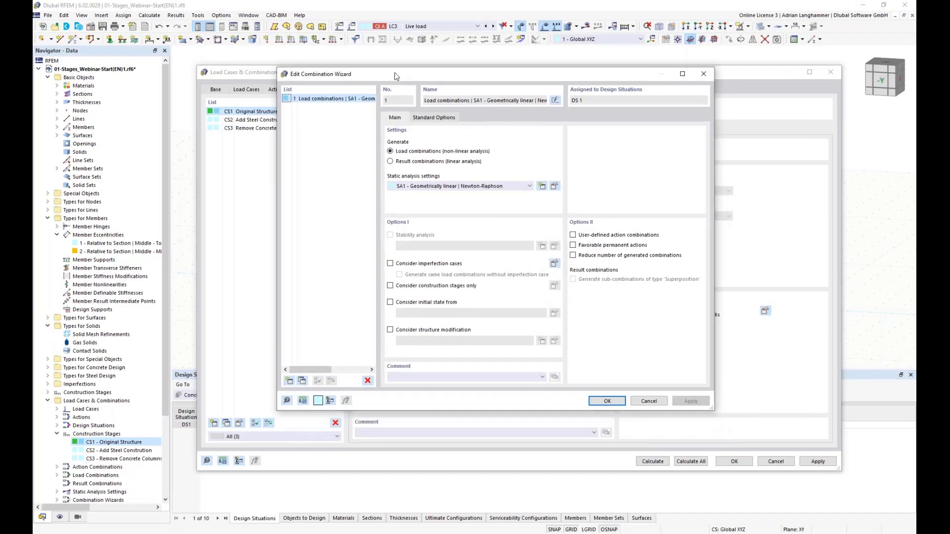
click(390, 285)
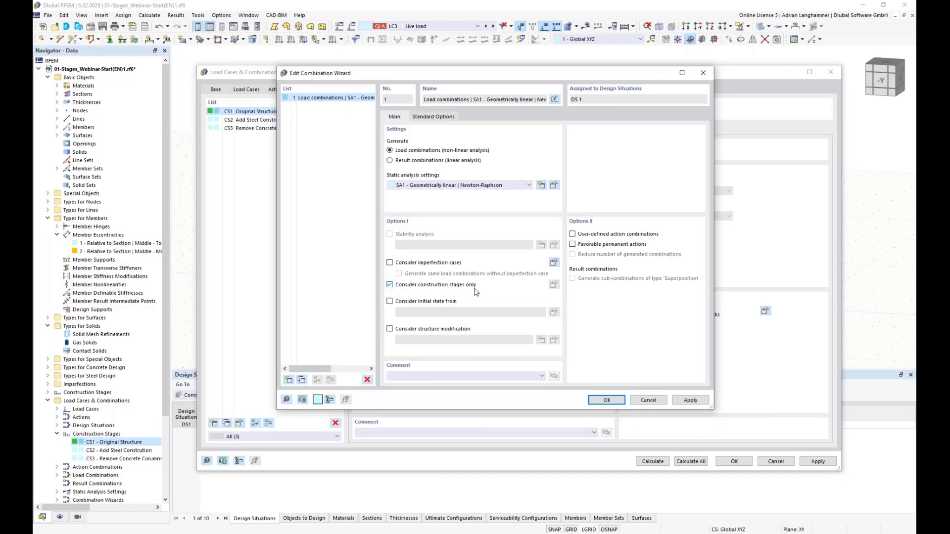
click(613, 401)
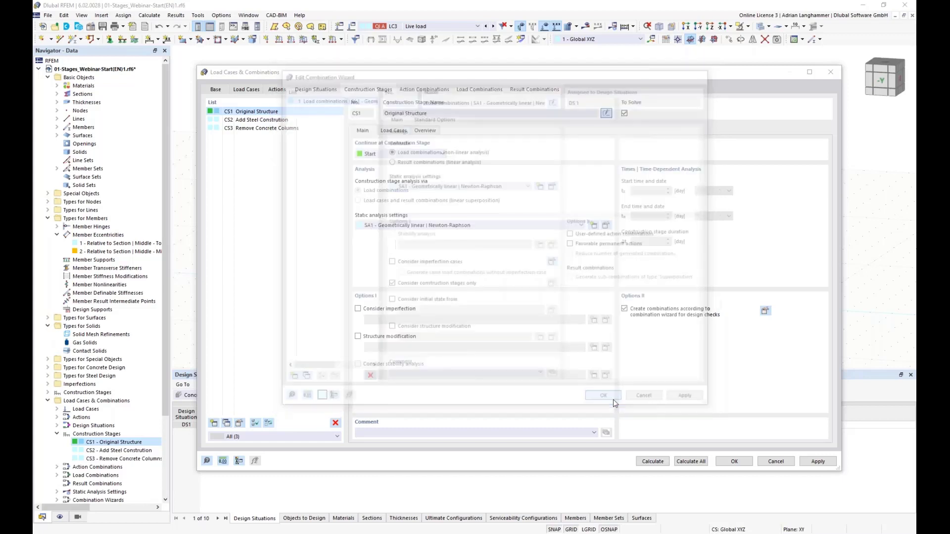
Step: Enable combinations according to the combination wizard for design checks in CS3 Remove Concrete Columns and check the wizard's settings
click(280, 129)
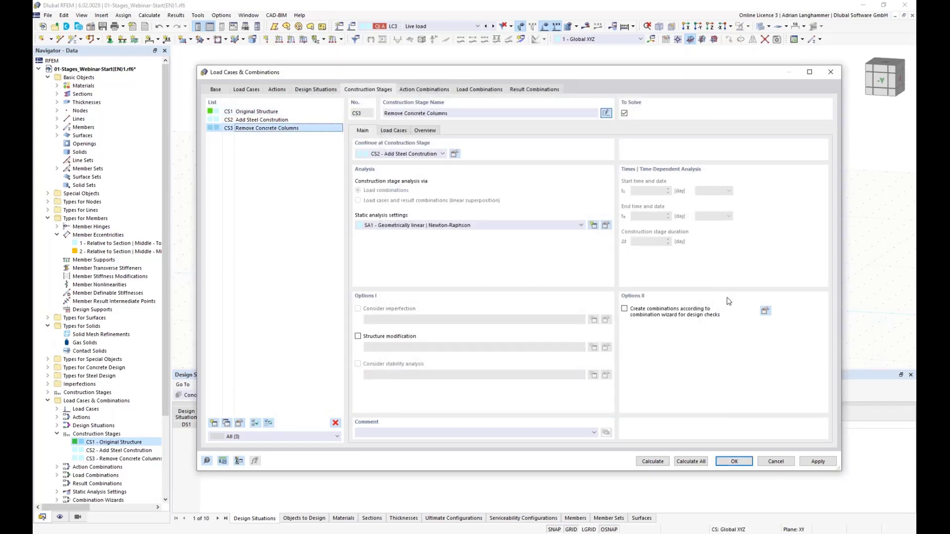
click(625, 309)
click(765, 311)
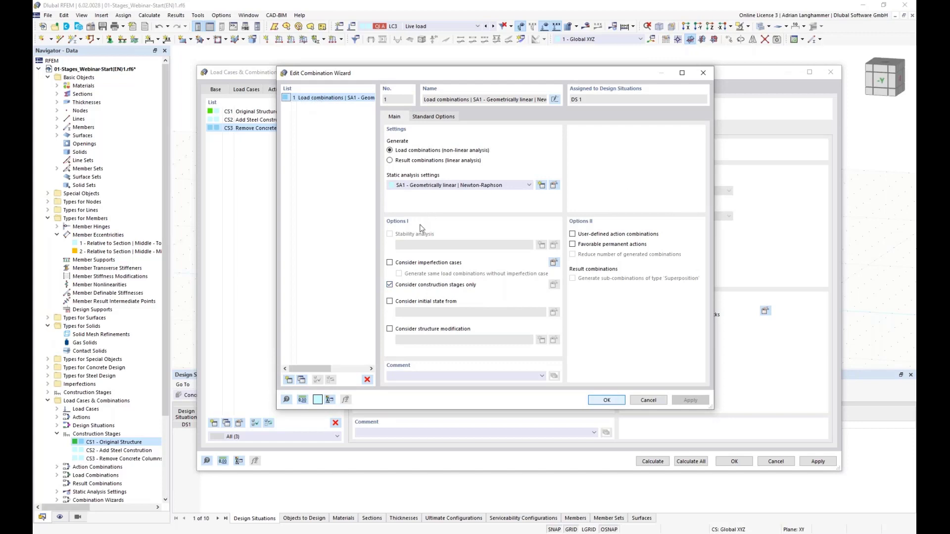
click(607, 400)
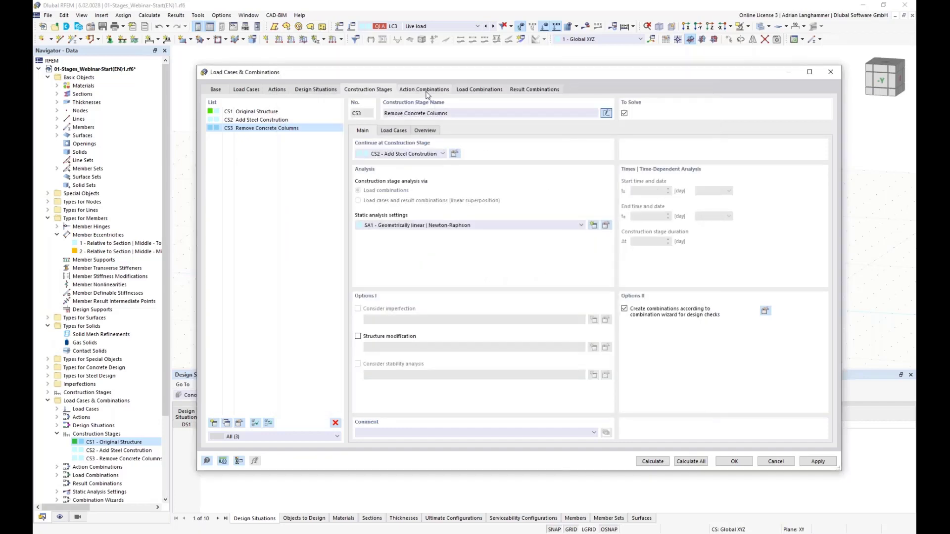
Step: Review action combinations AC1 to AC4 and the construction stage assigned to each one
click(257, 111)
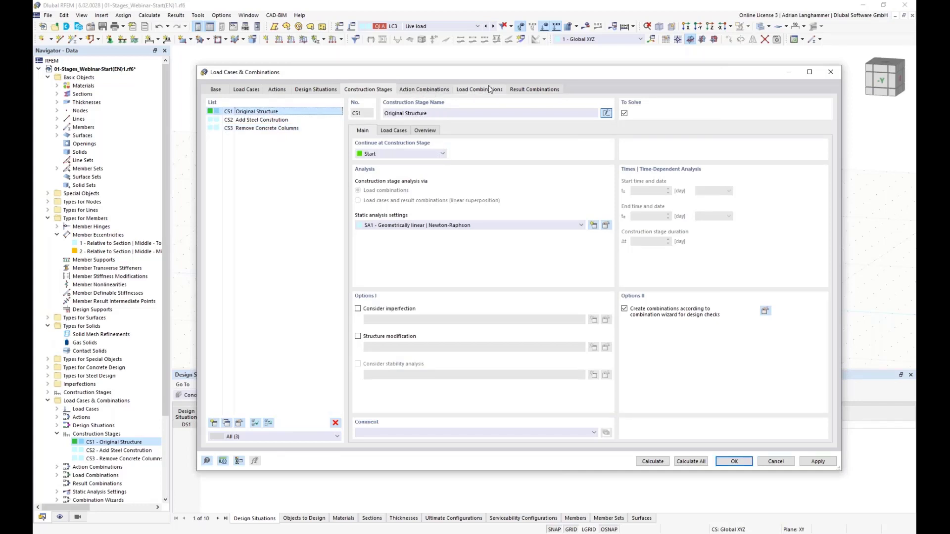
click(428, 89)
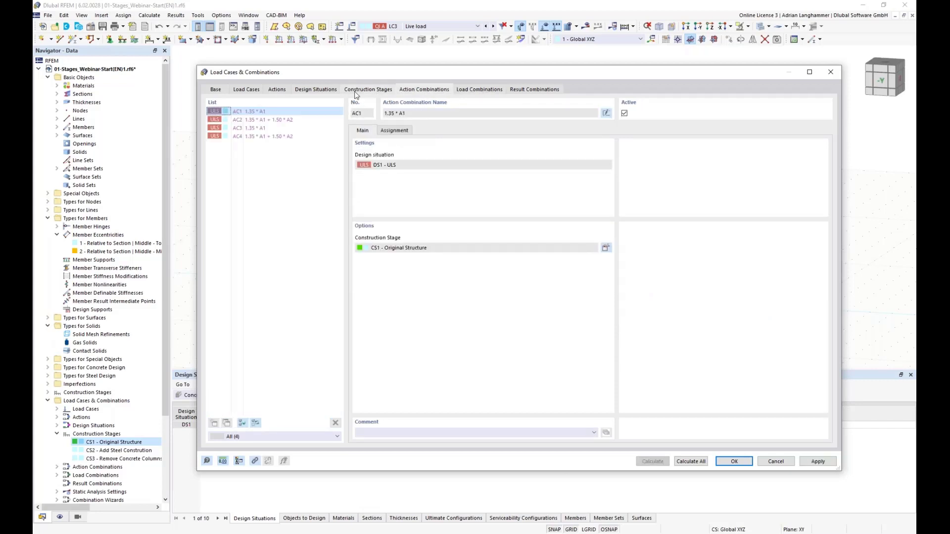
click(298, 114)
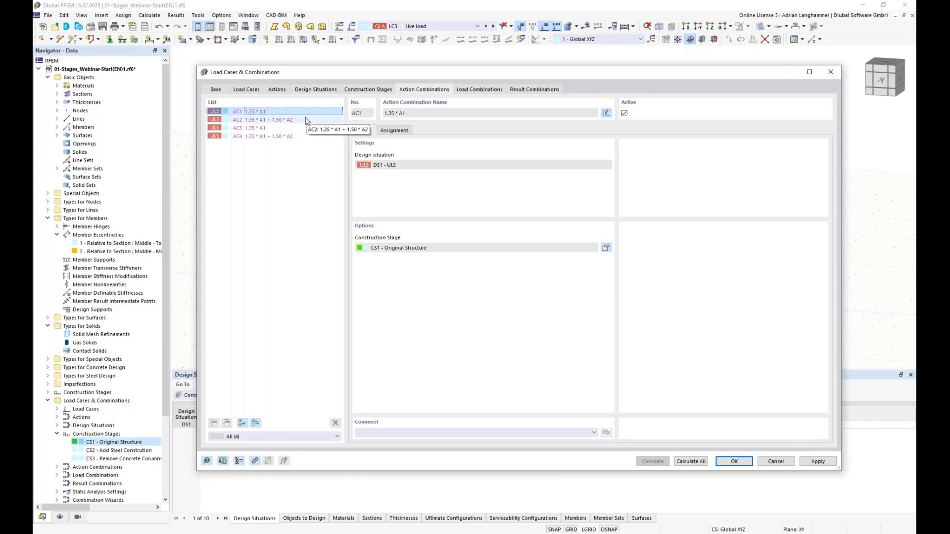
click(306, 121)
click(306, 112)
click(309, 120)
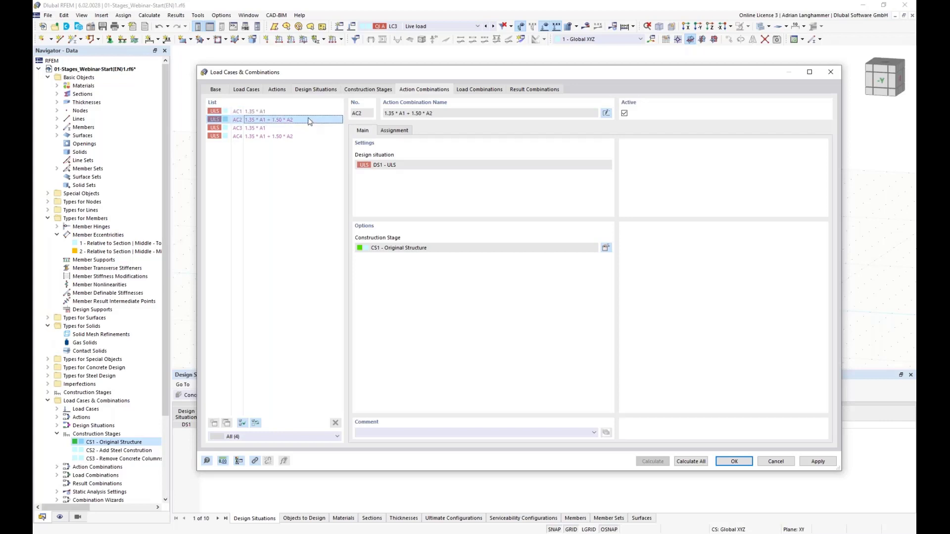
click(305, 113)
click(308, 123)
click(262, 128)
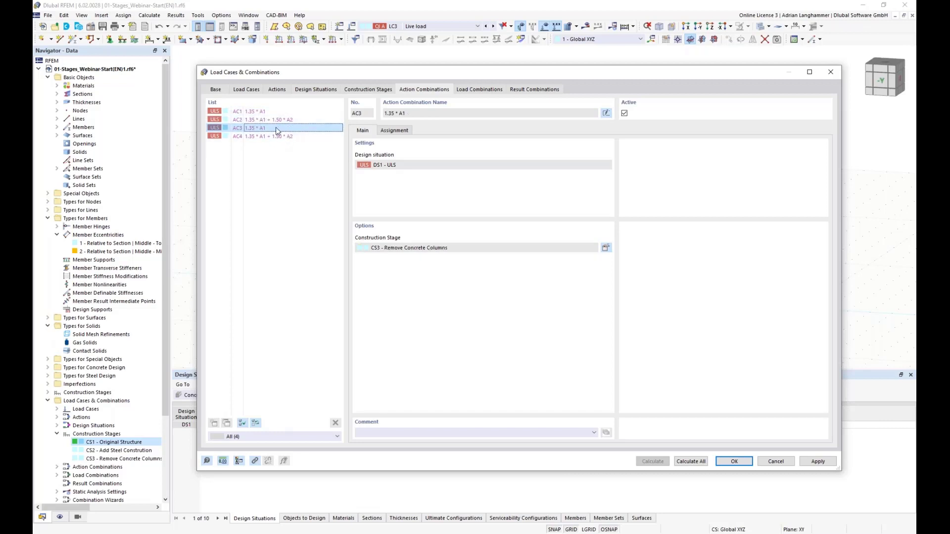
click(307, 136)
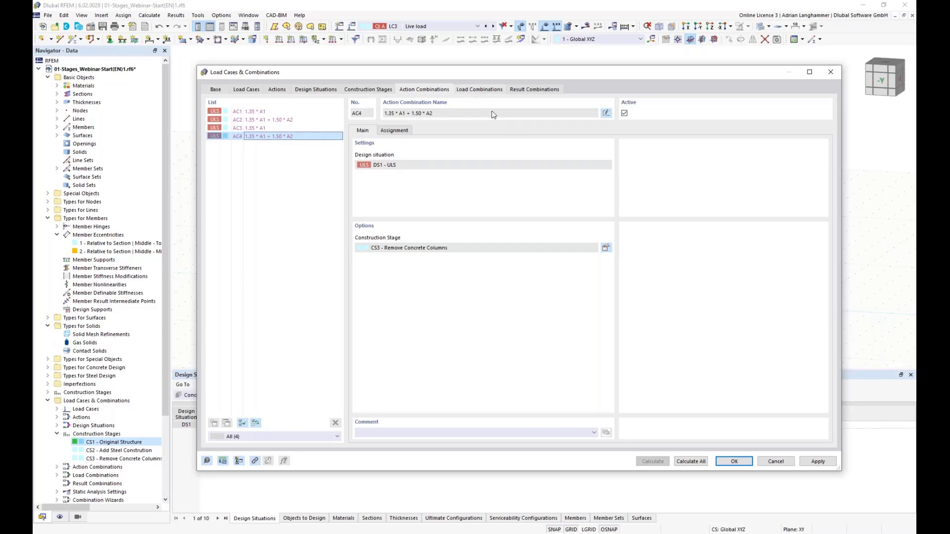
Step: Review load combinations CO1 to CO5, including their design situations, initial states and construction stages
click(476, 90)
drag(390, 72, 394, 72)
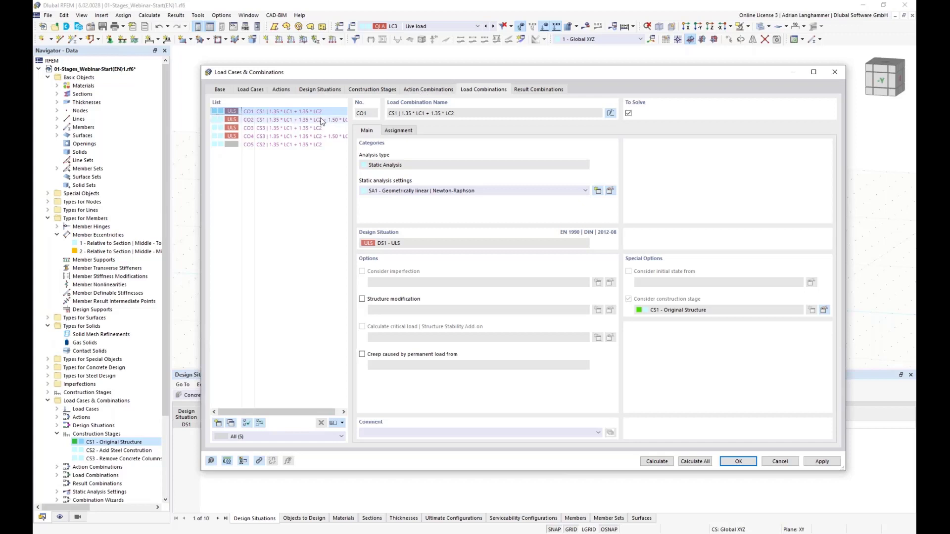
click(300, 121)
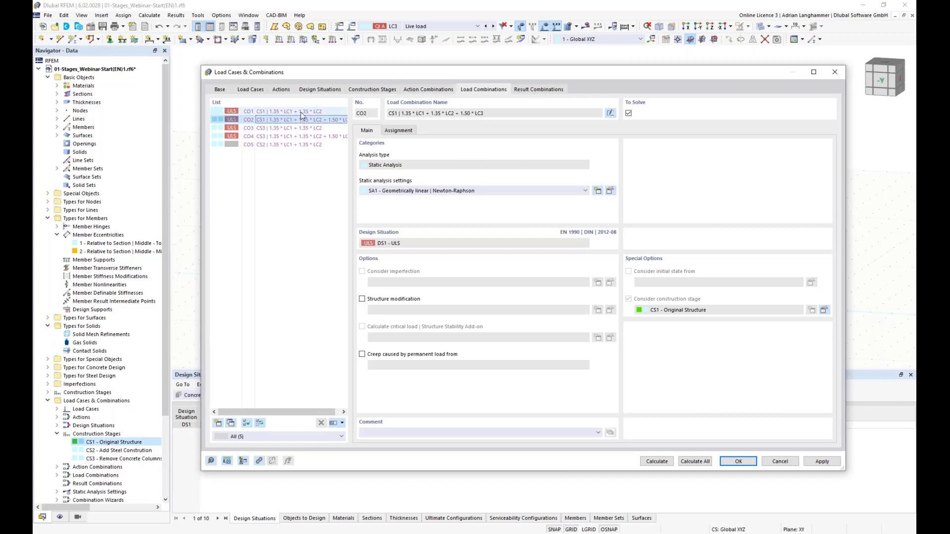
click(263, 129)
click(262, 137)
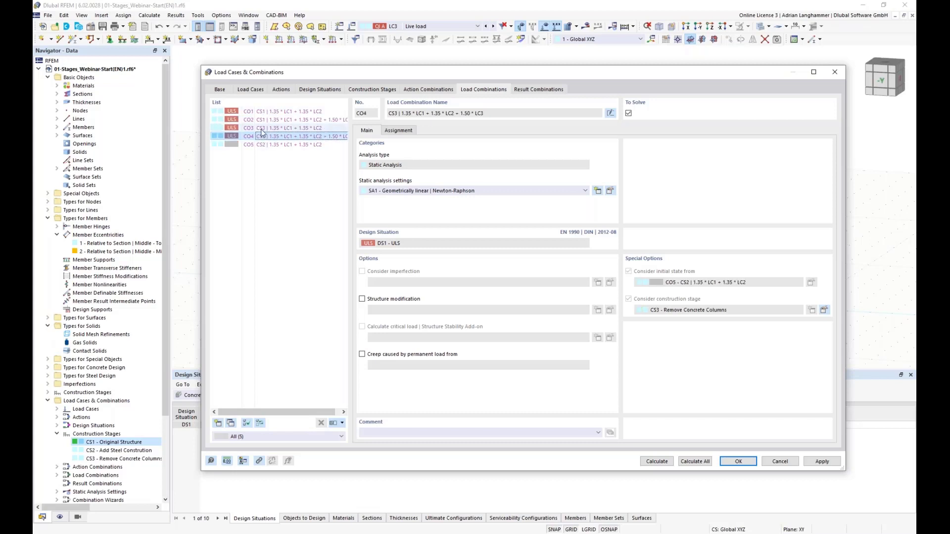
click(262, 129)
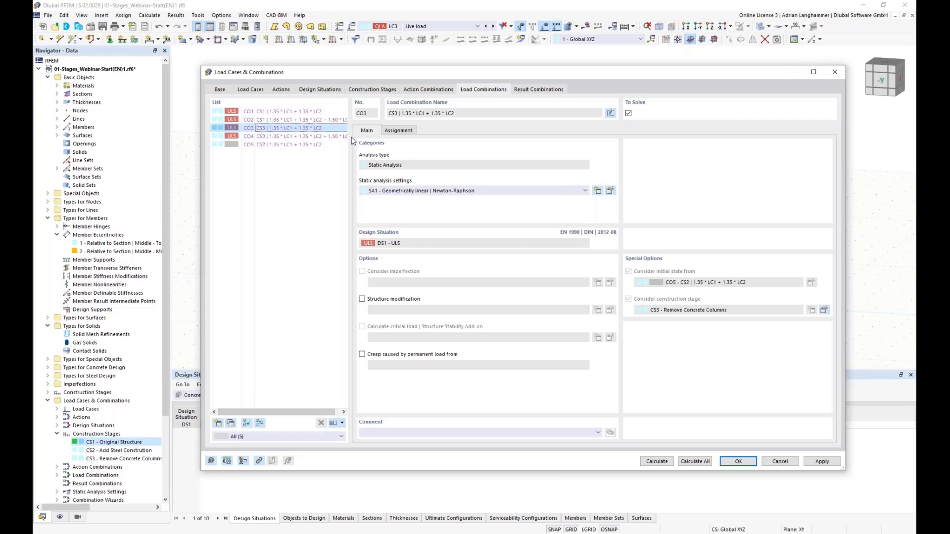
click(292, 144)
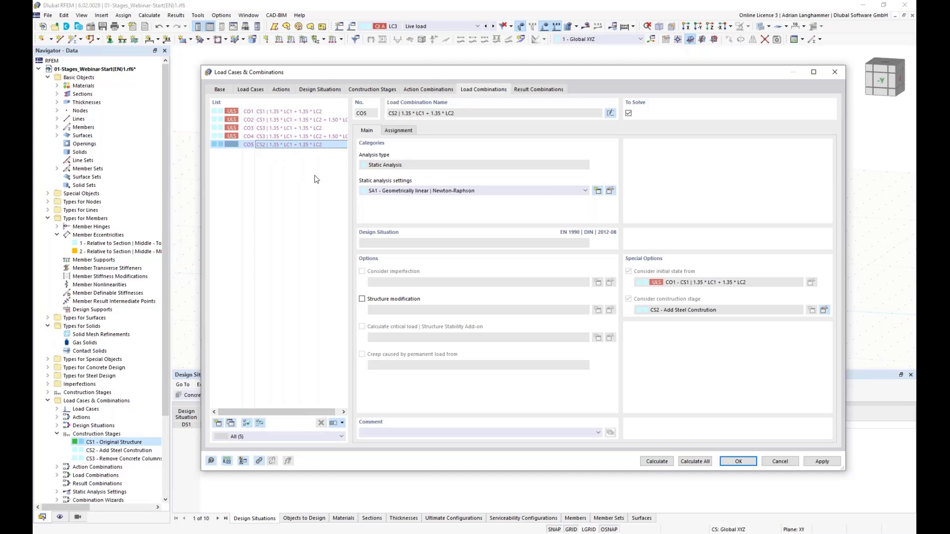
Step: Trace the initial states through load combinations CO1, CO5 and CO3, and confirm the load cases and combinations
click(285, 112)
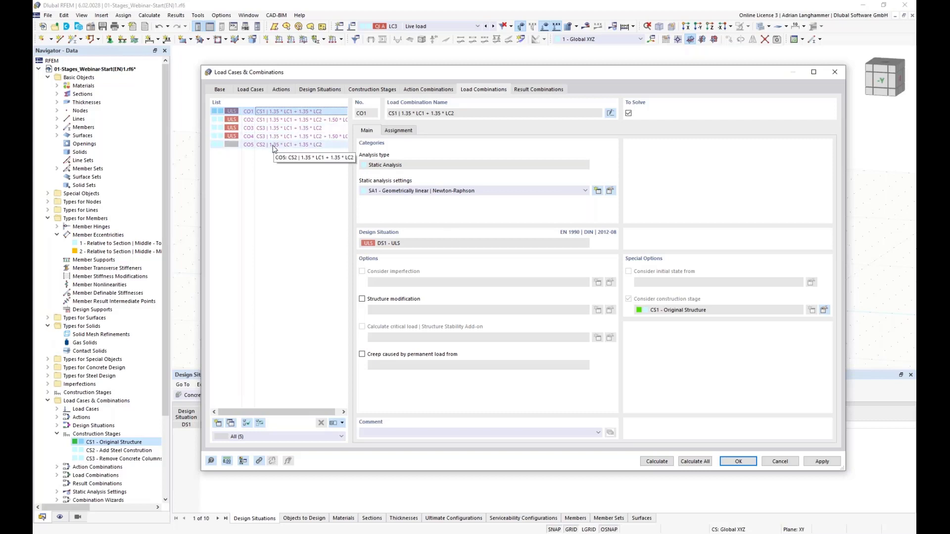
click(244, 127)
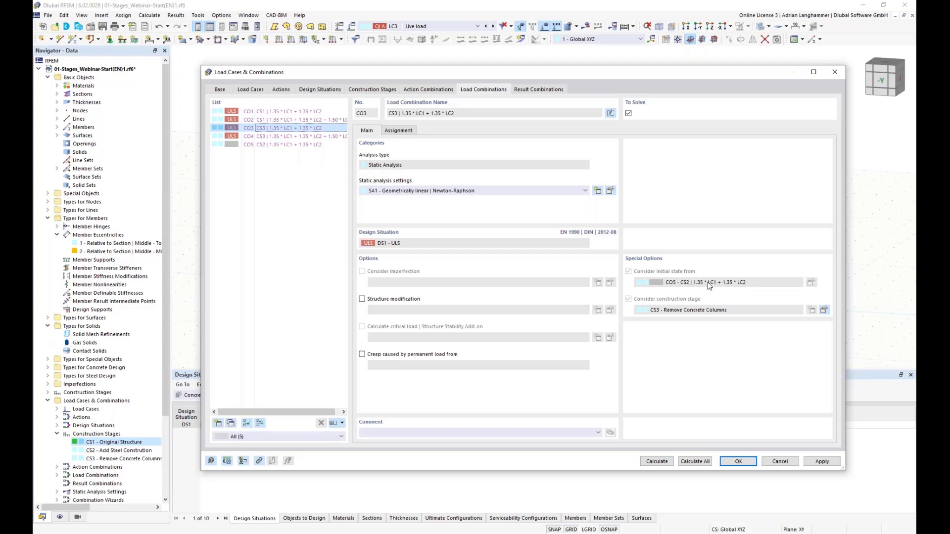
click(271, 111)
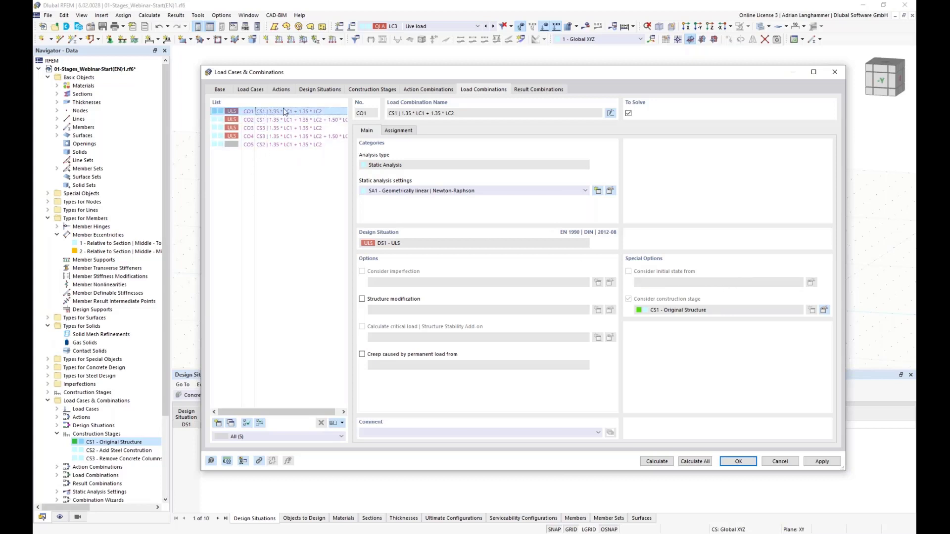
click(279, 119)
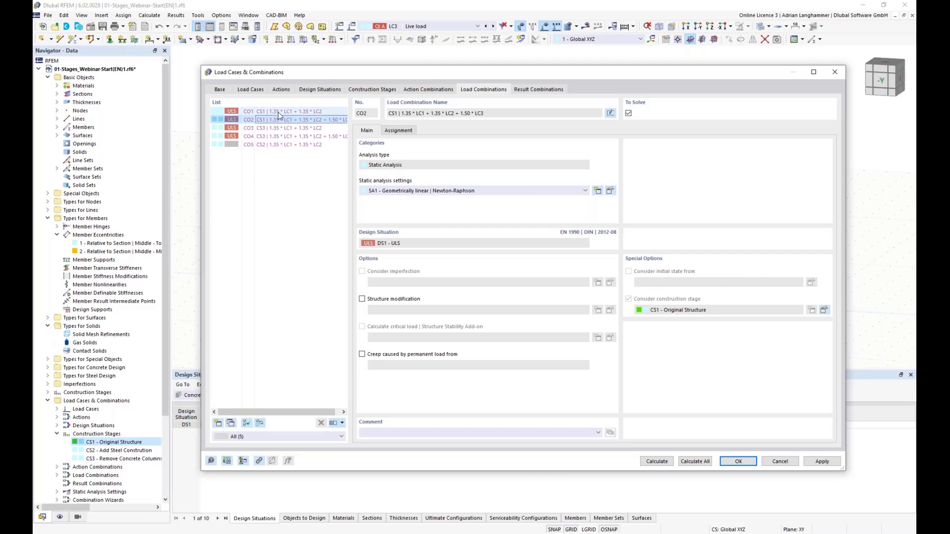
click(248, 115)
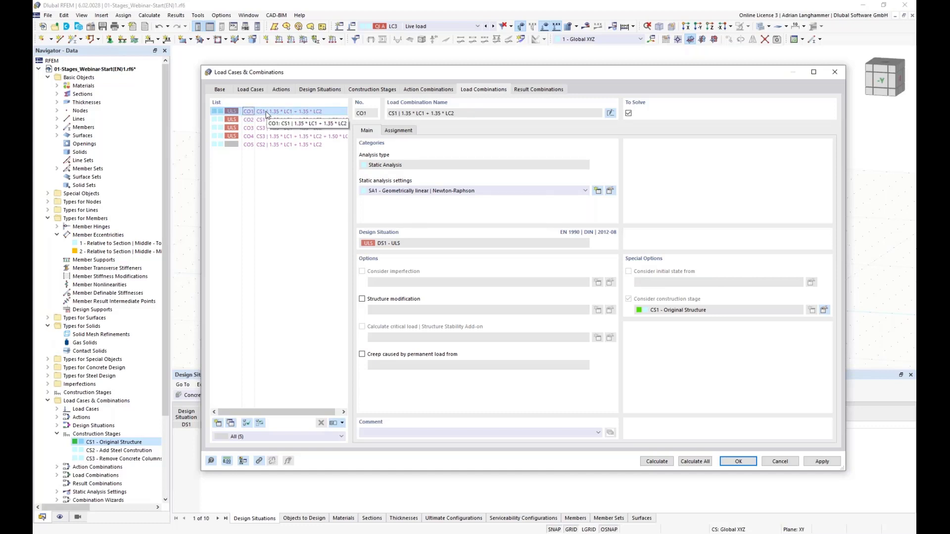
click(290, 145)
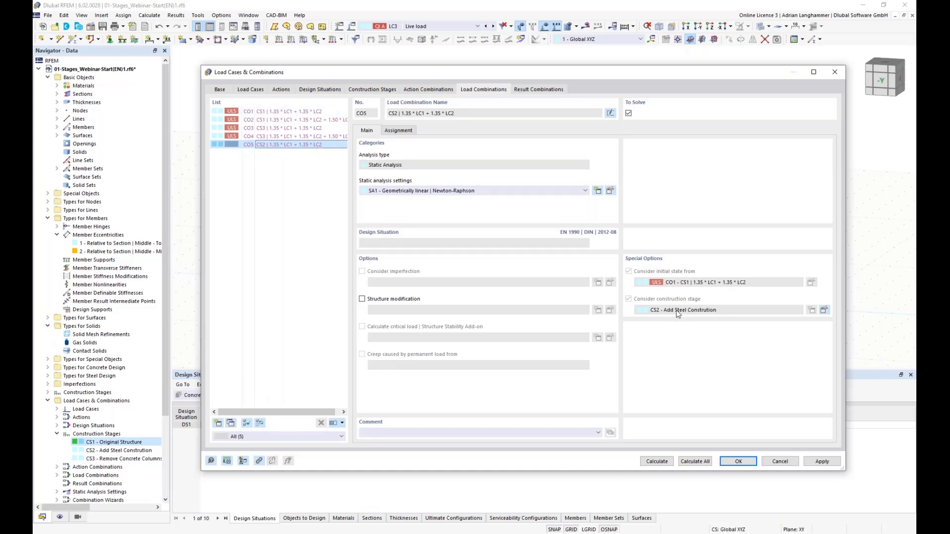
click(326, 129)
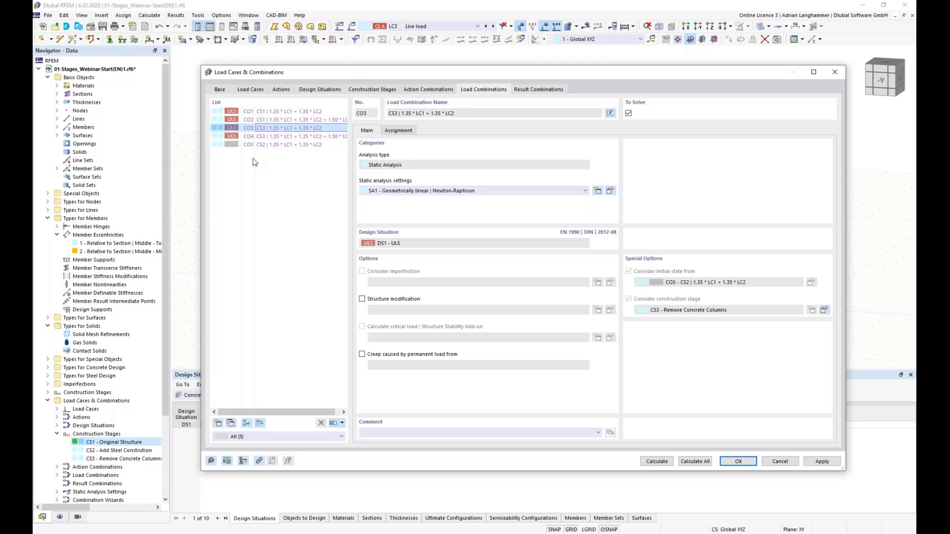
click(249, 128)
drag(430, 69, 409, 51)
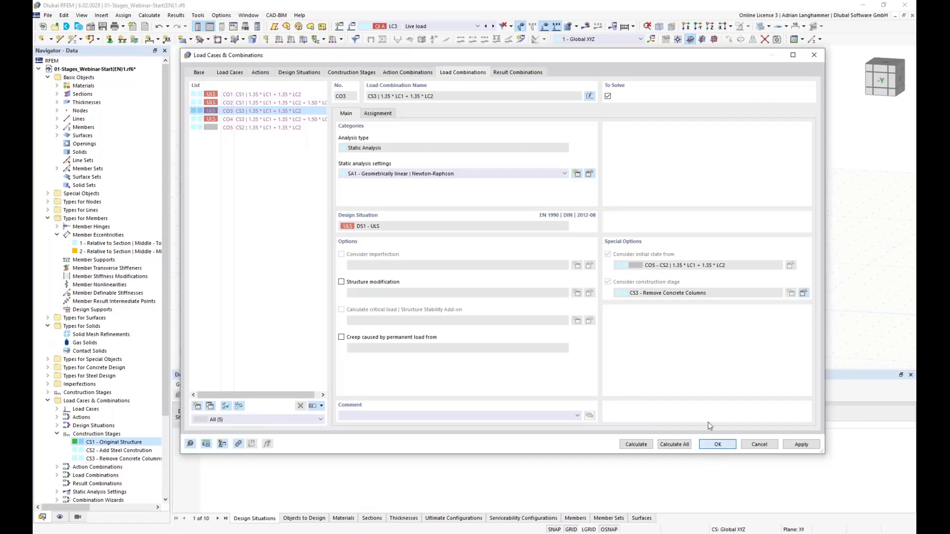
key(Return)
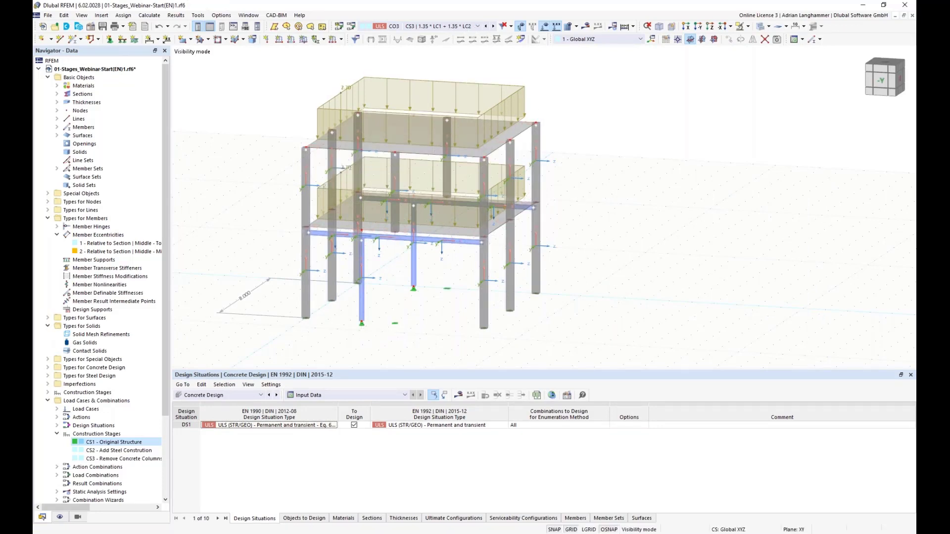
Step: Calculate load combination CO3 (CS3 | 1.35 * LC1 + 1.35 * LC2) and display its global deformations on the model
click(477, 25)
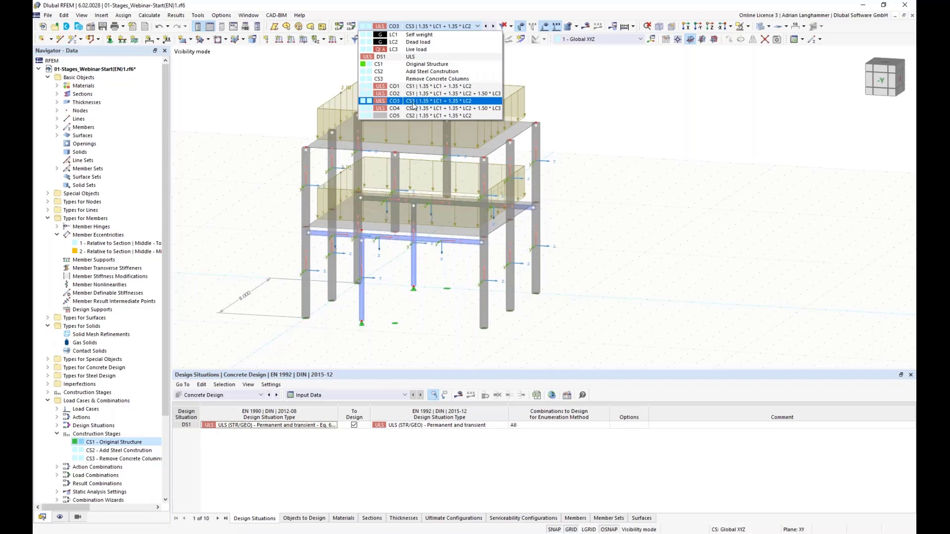
click(412, 101)
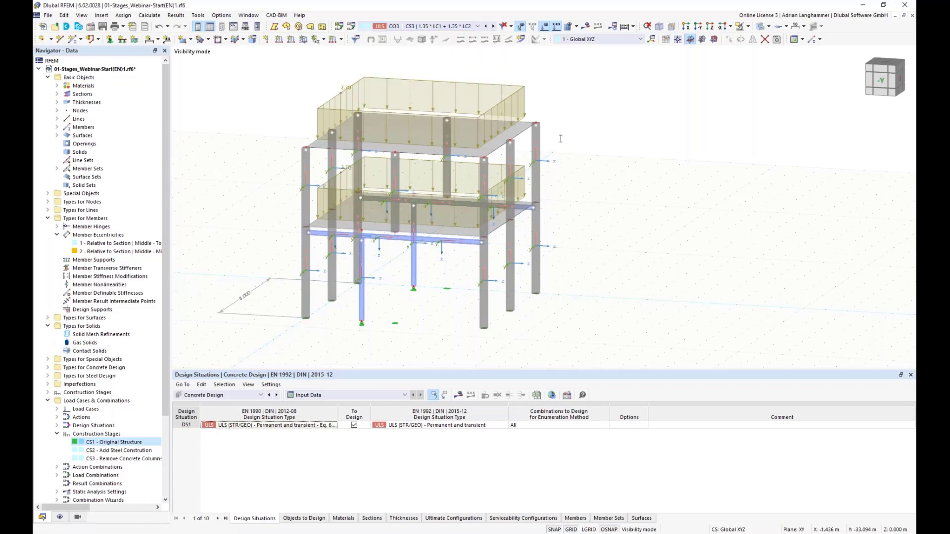
middle_drag(586, 150, 591, 152)
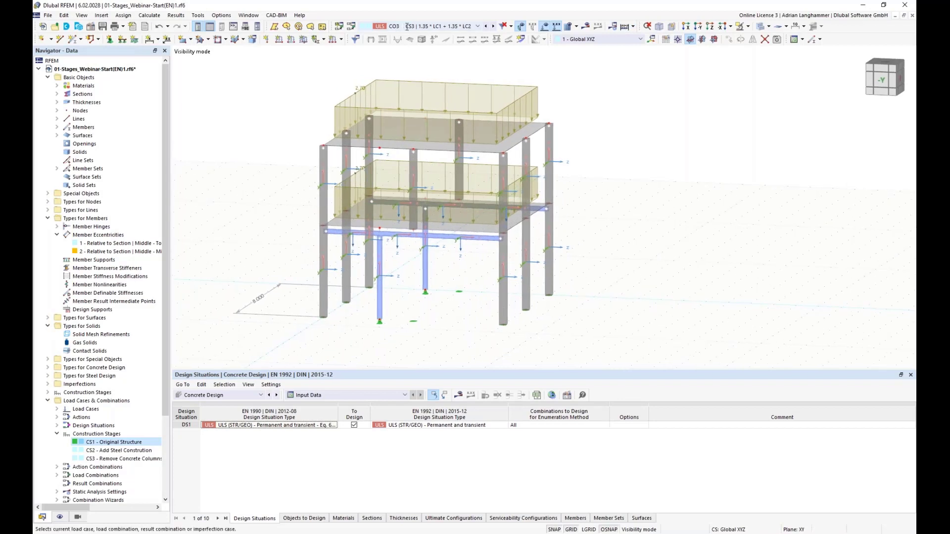
click(585, 26)
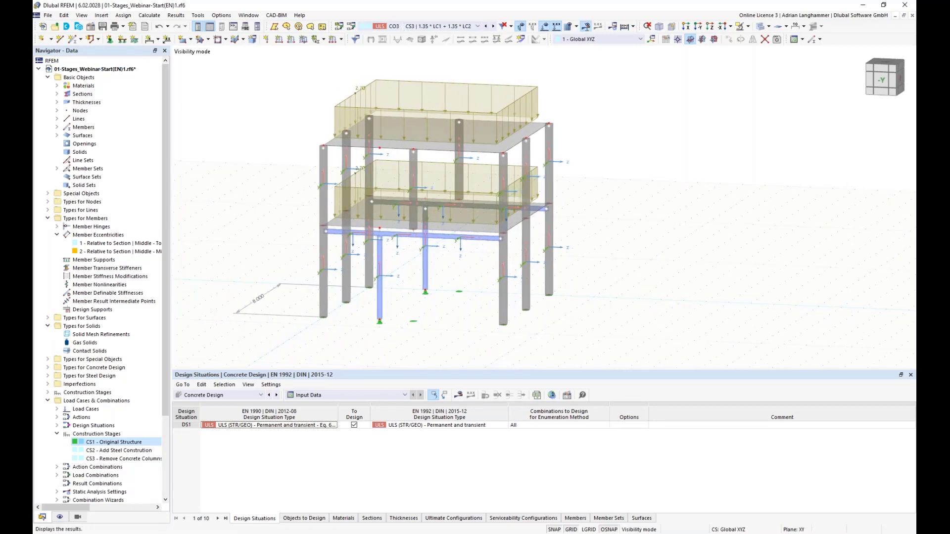
click(515, 306)
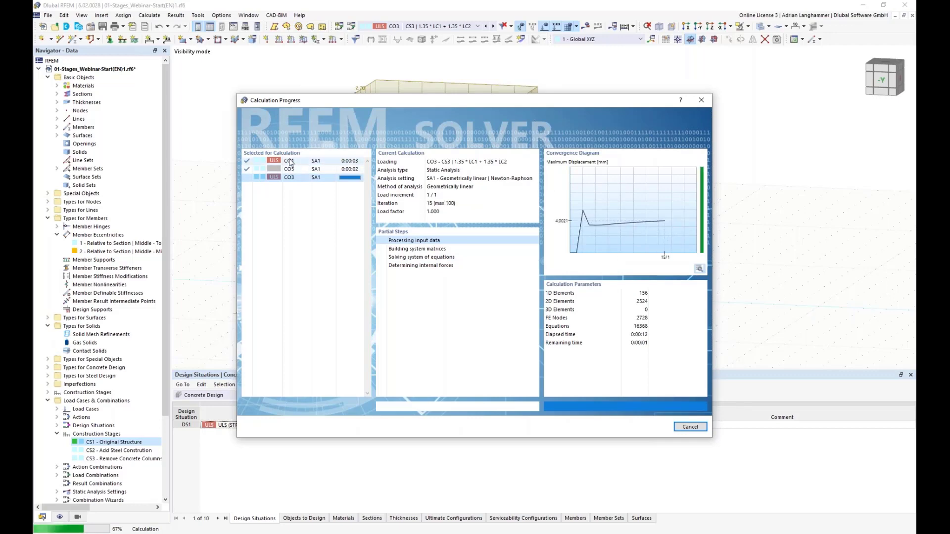
click(290, 168)
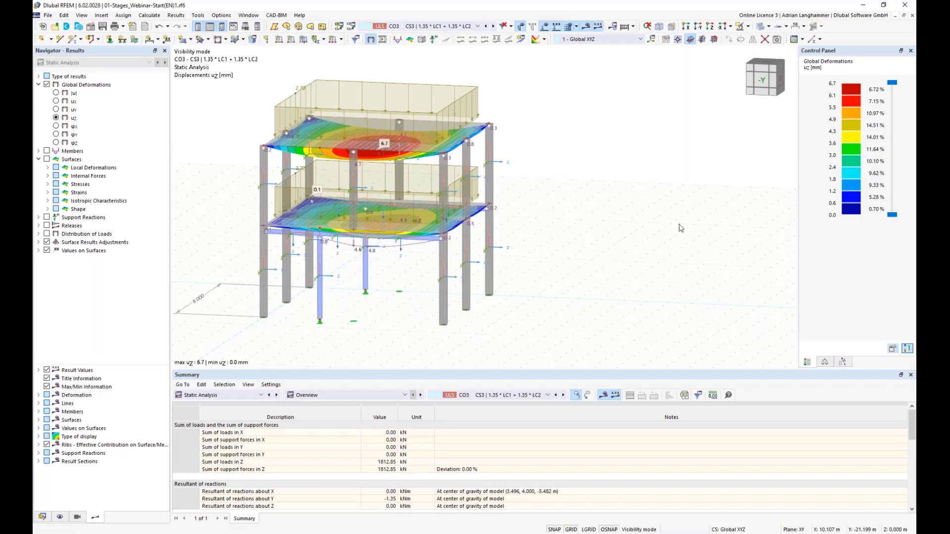
ctrl+middle_drag(568, 176, 617, 241)
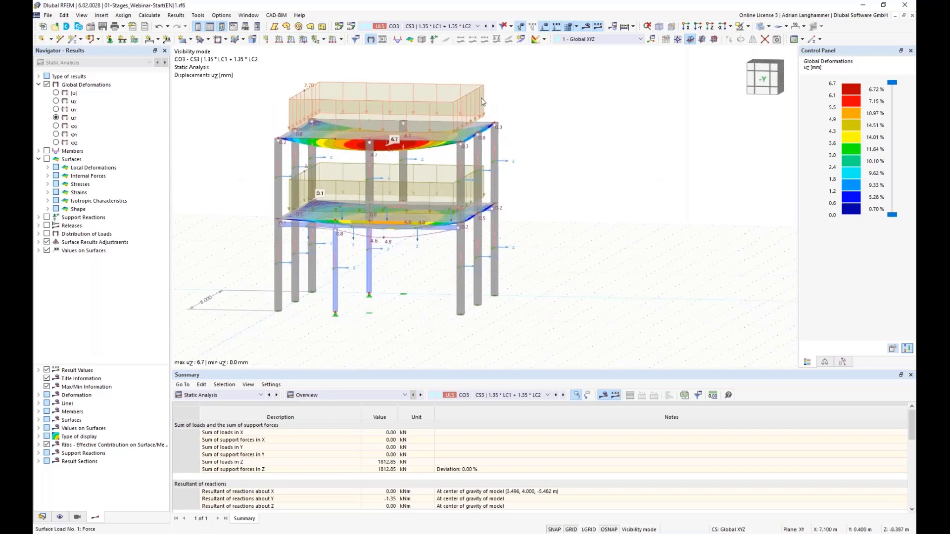
Step: Compare CO5 with the ULS load combinations CO1 to CO4 once more and return to the CO3 deformation results
click(350, 27)
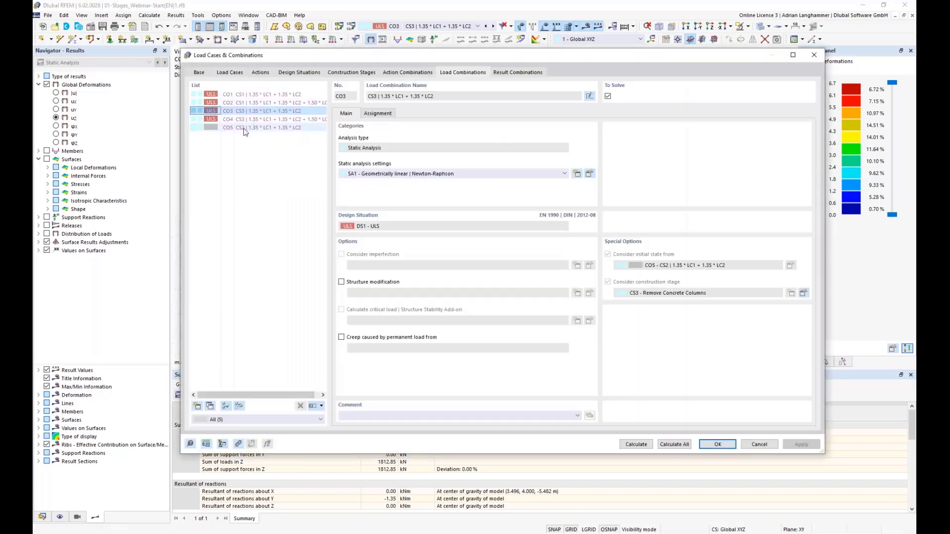
click(226, 127)
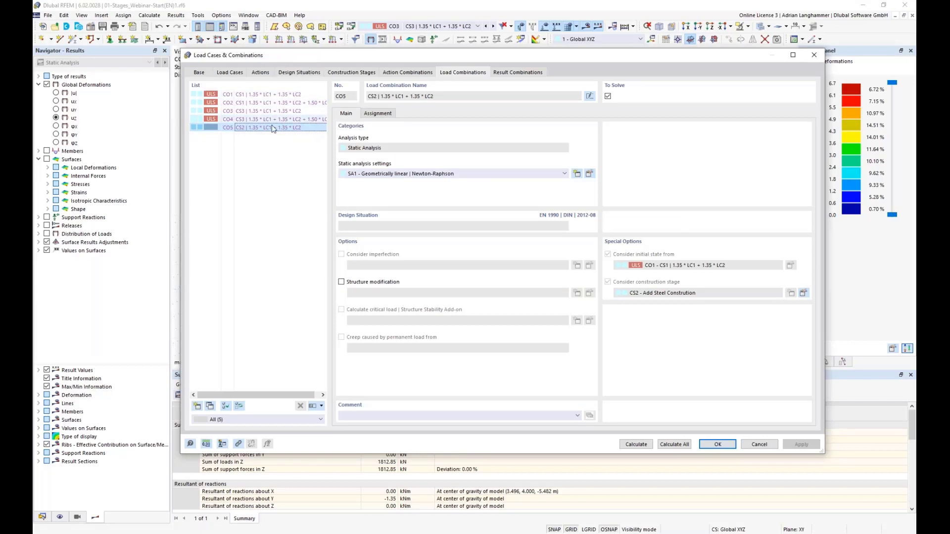
click(263, 94)
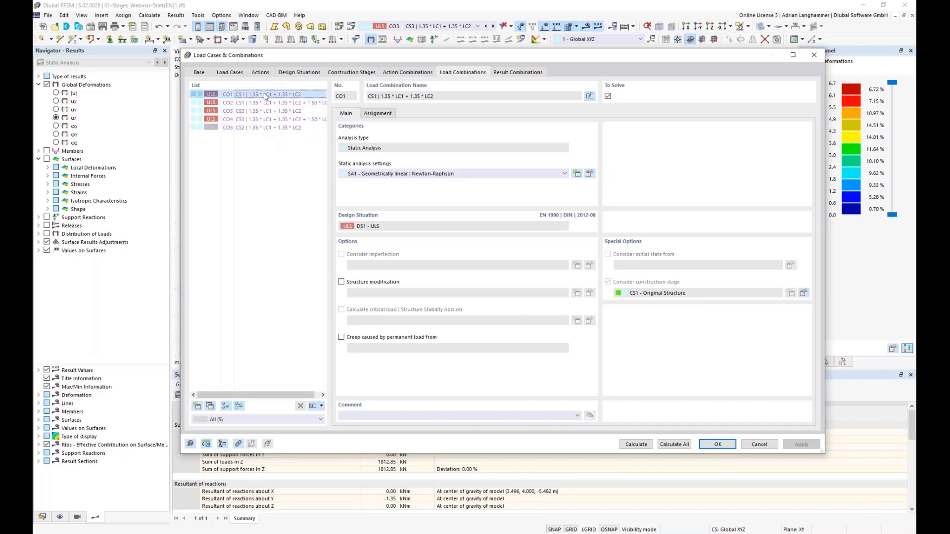
shift+click(262, 121)
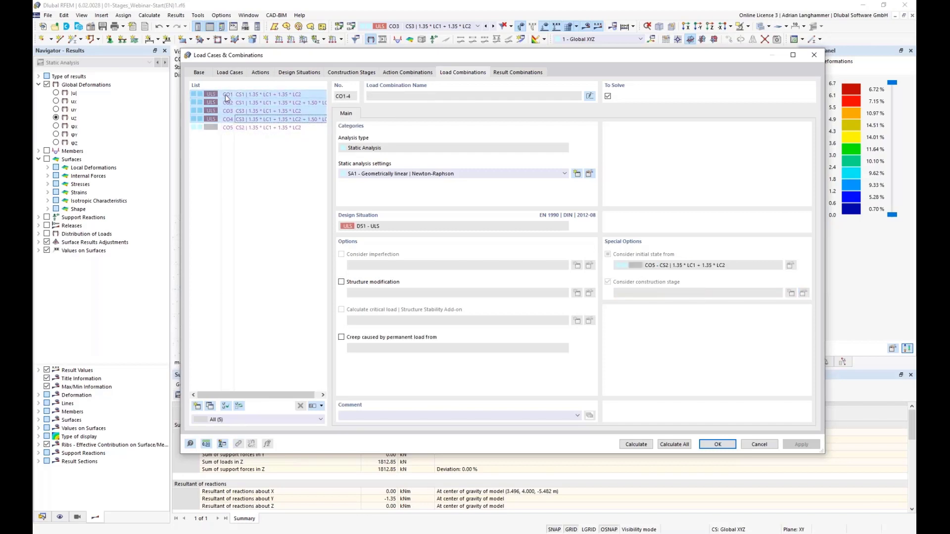
click(238, 158)
click(262, 94)
ctrl+click(277, 103)
click(302, 111)
shift+click(303, 119)
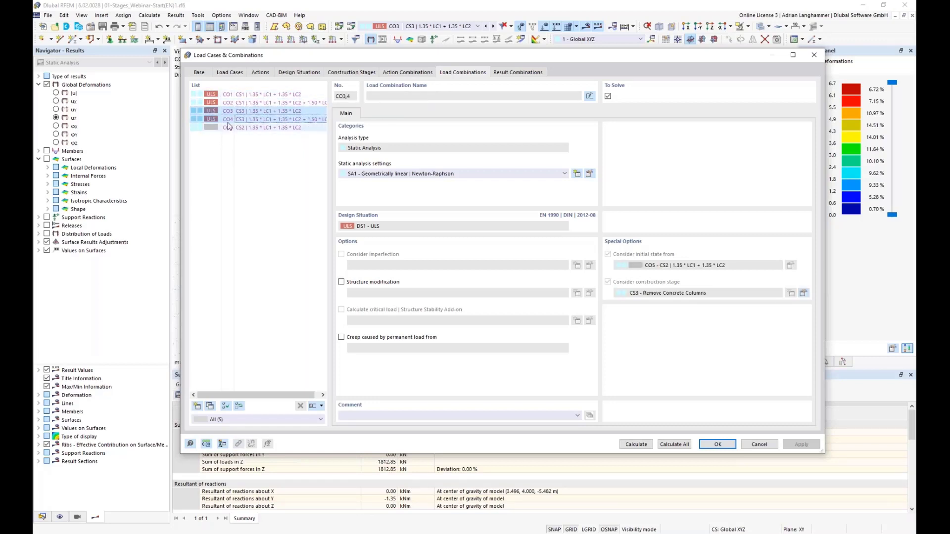
click(723, 444)
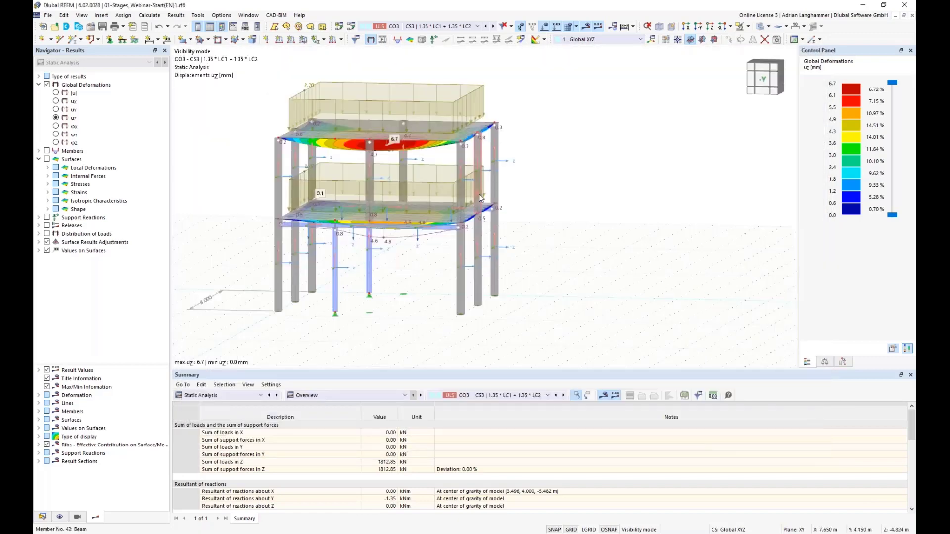
middle_drag(230, 199, 272, 199)
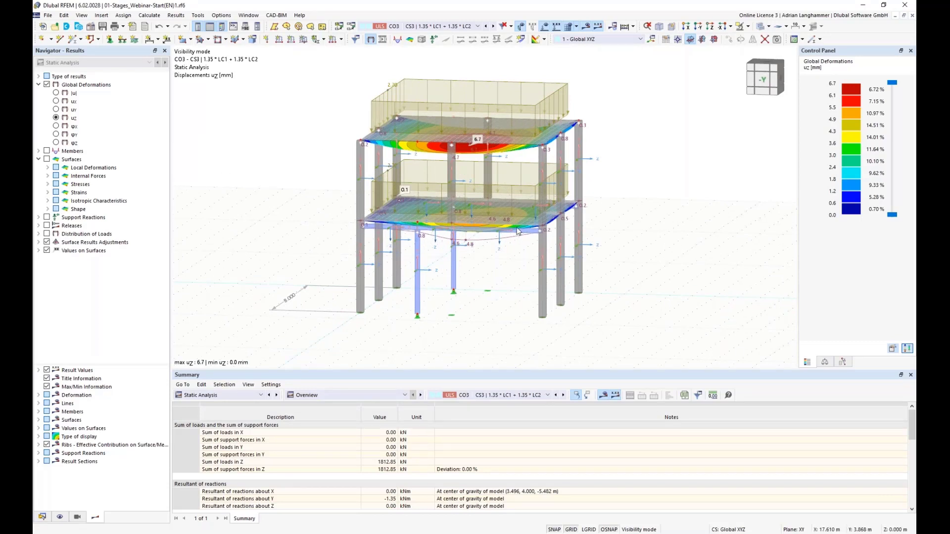
scroll(414, 202, up, 1)
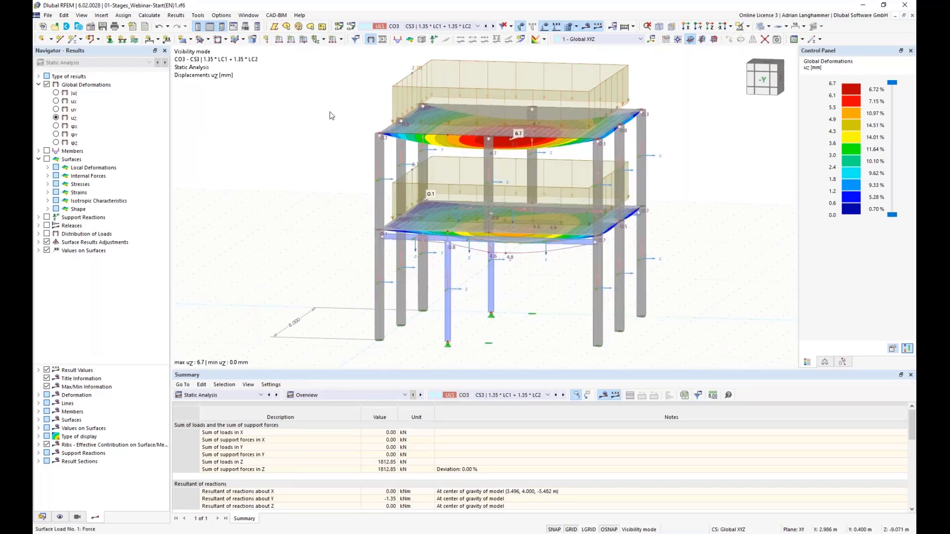
Step: Open the Default ultimate configuration of the steel design for editing
scroll(251, 137, down, 1)
click(43, 516)
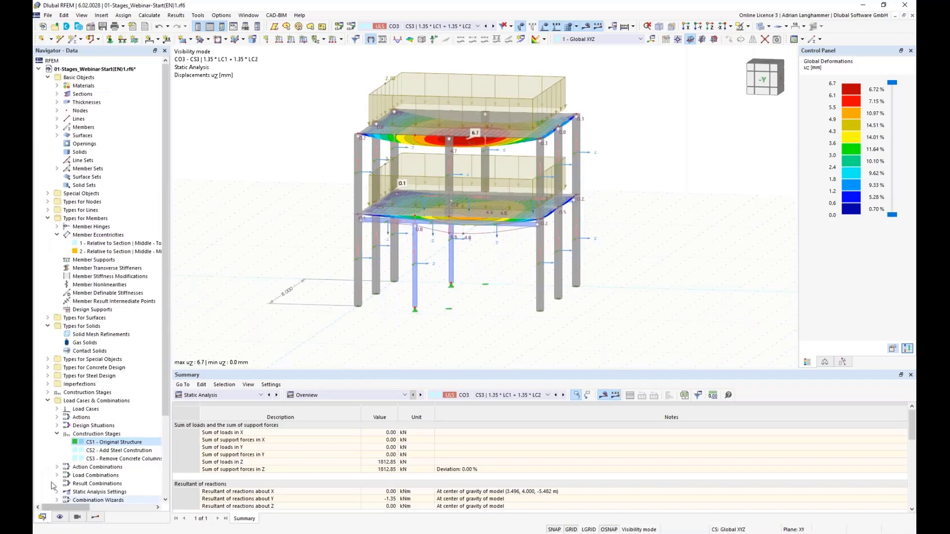
scroll(57, 430, down, 4)
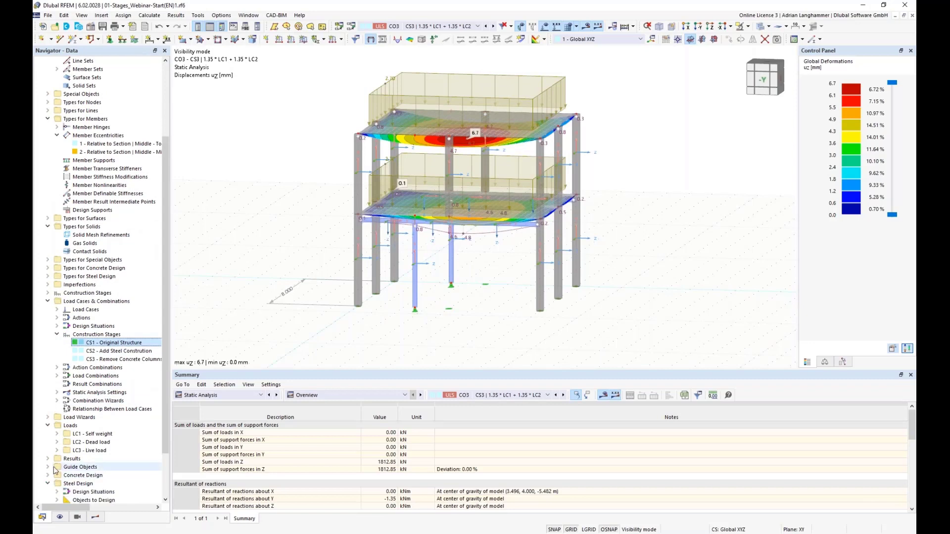
click(48, 483)
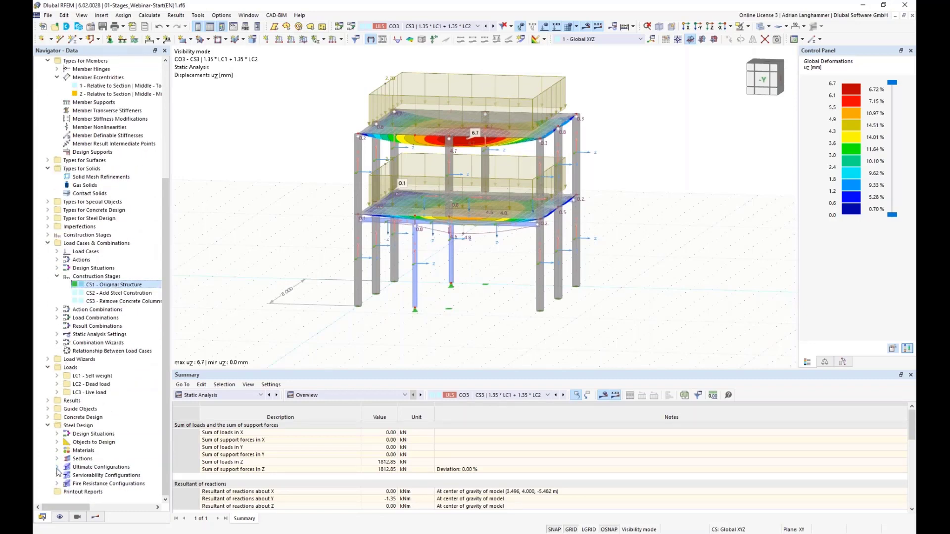
click(57, 467)
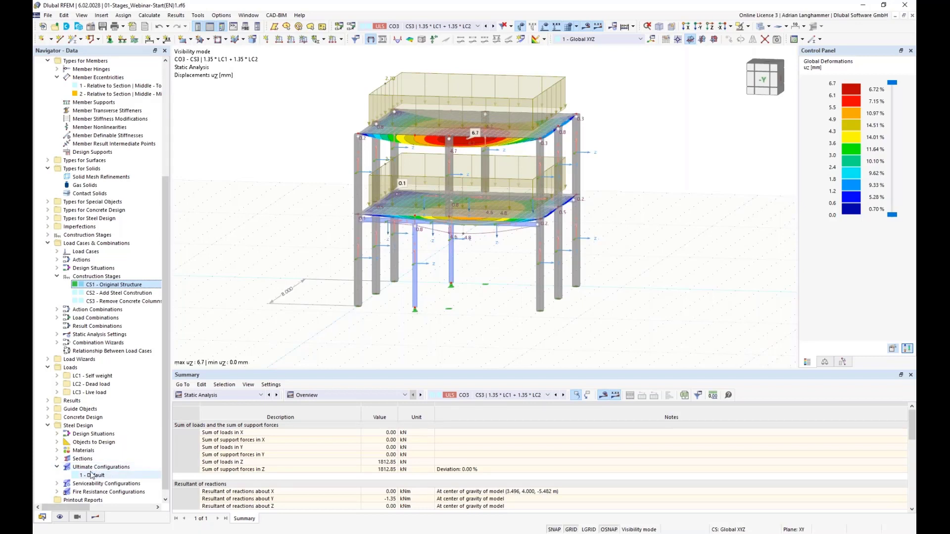
right_click(97, 468)
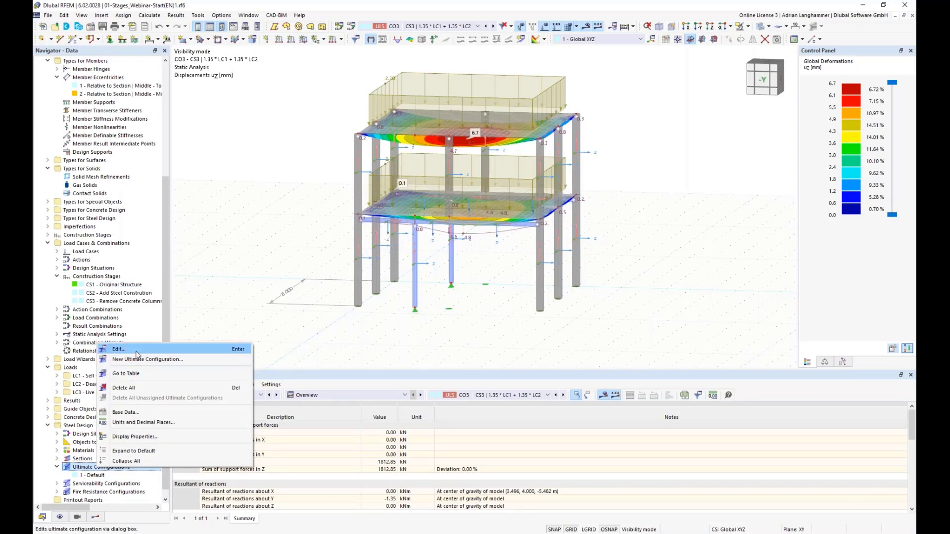
click(232, 349)
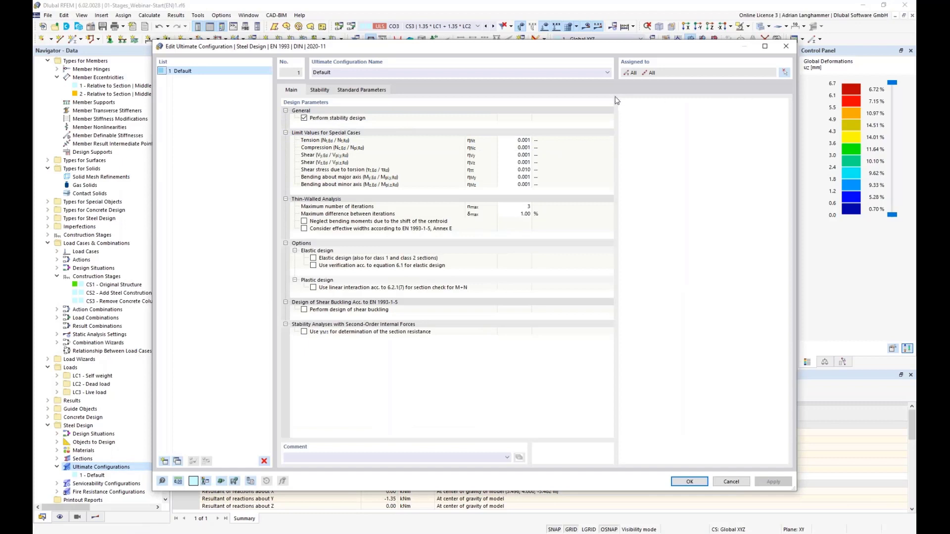
drag(315, 48, 319, 40)
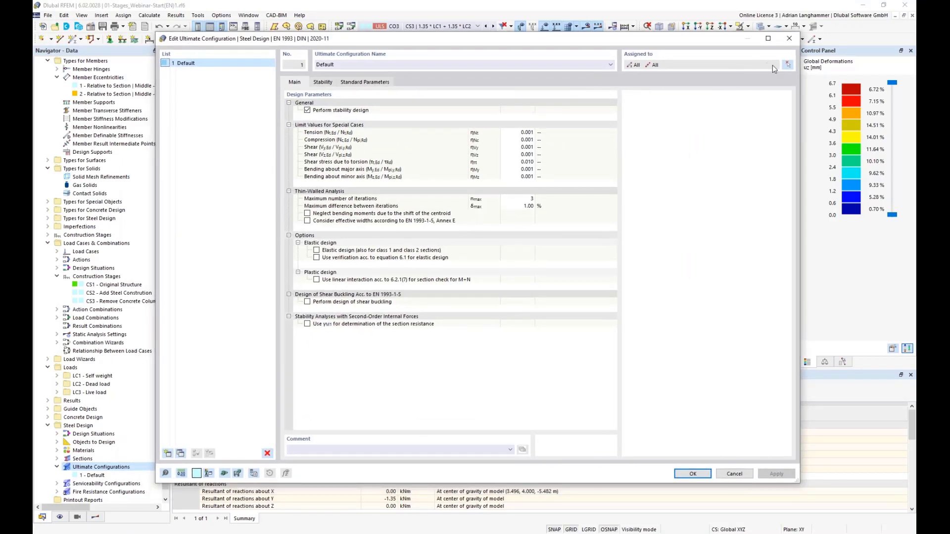
Step: Assign the Default ultimate configuration only to girder members 71-76, without any member sets, and deactivate its stability design
click(786, 67)
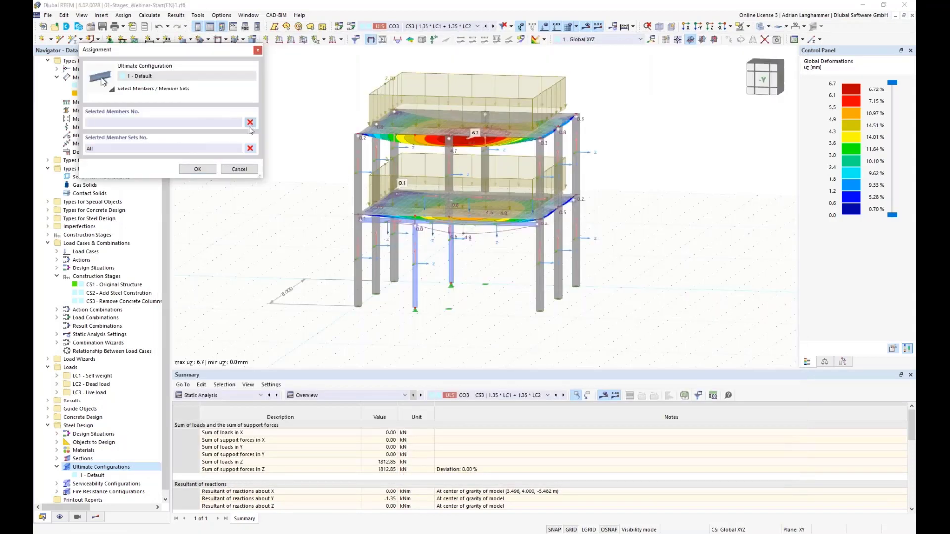
click(250, 149)
click(586, 26)
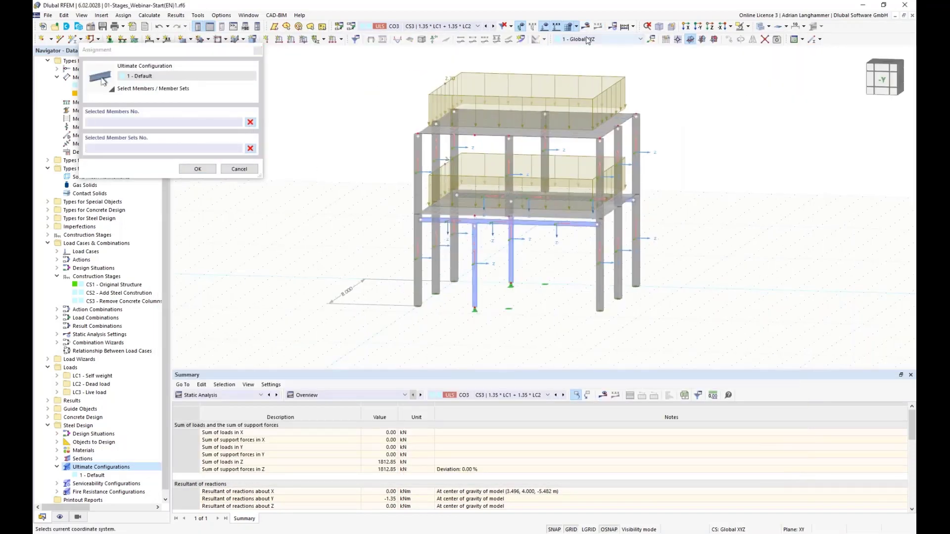
click(477, 196)
click(531, 197)
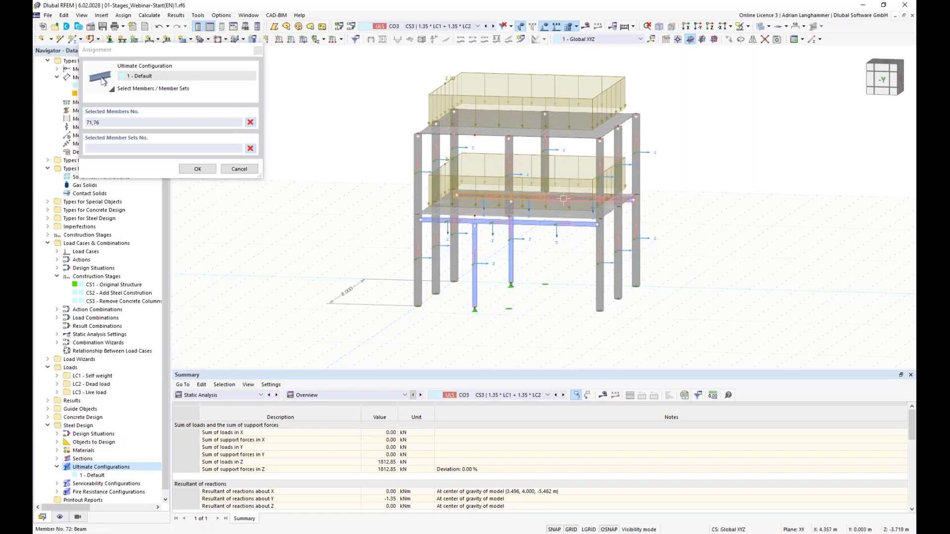
click(563, 199)
ctrl+middle_drag(564, 199, 535, 197)
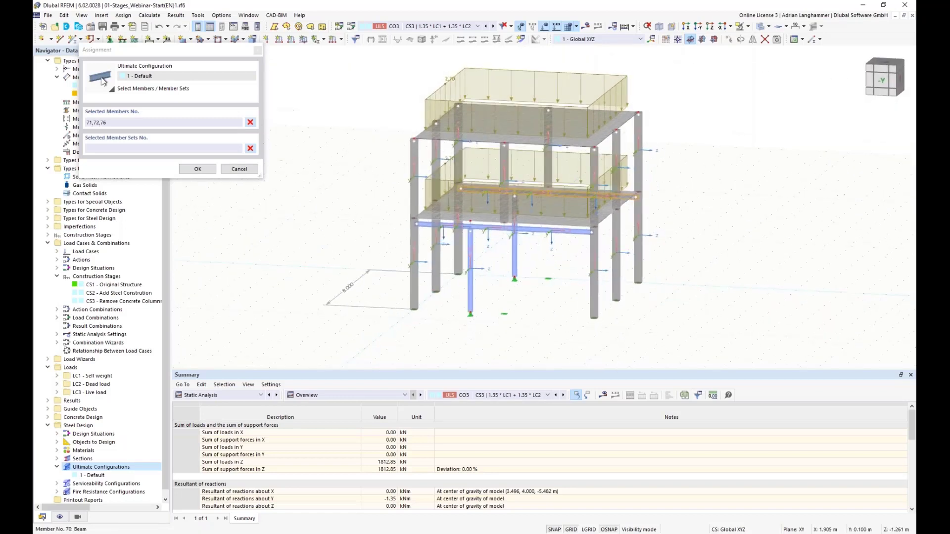
scroll(506, 252, up, 2)
click(490, 224)
click(512, 225)
click(413, 218)
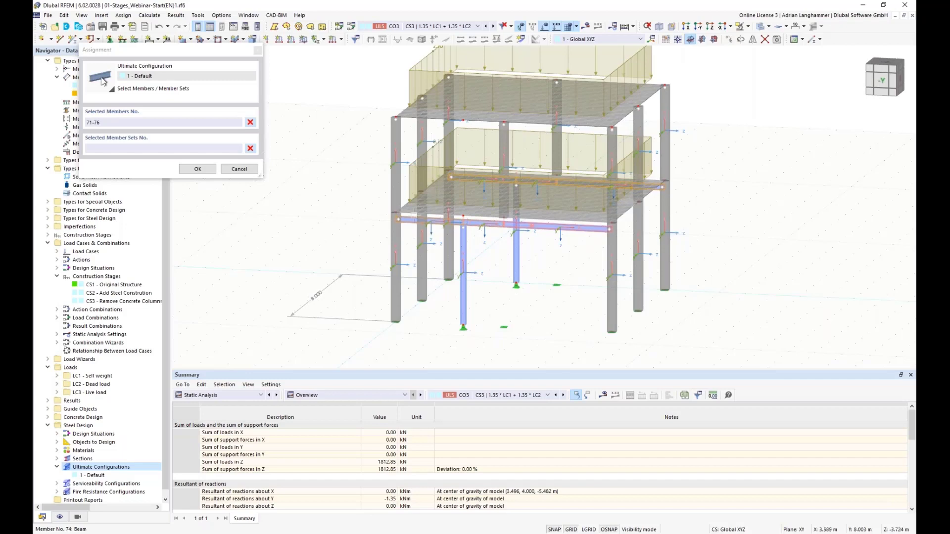
click(198, 169)
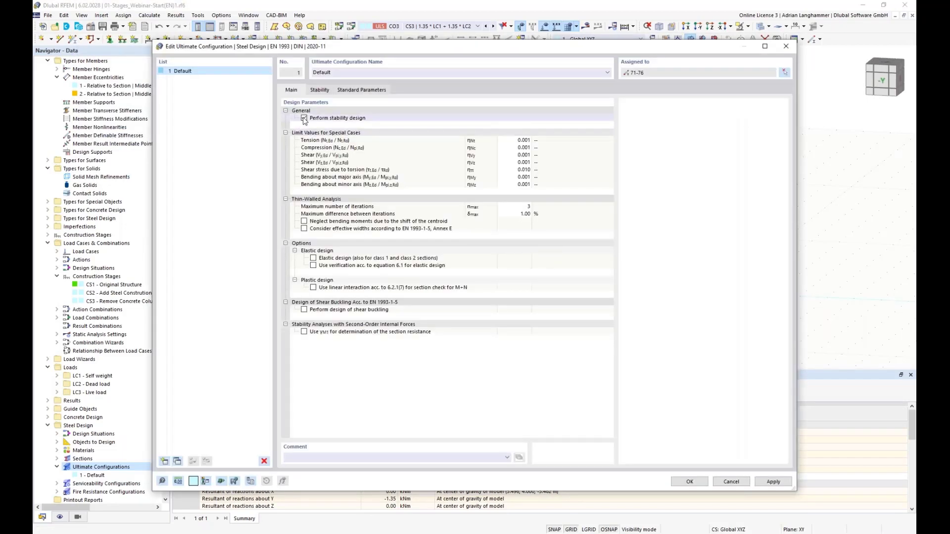
click(304, 119)
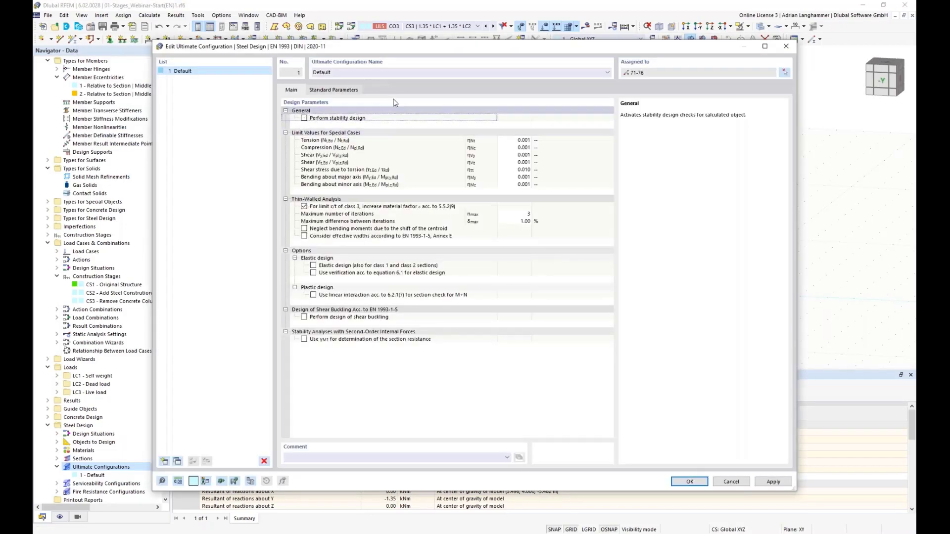
Step: Create a second ultimate configuration with stability design active and assign it to the two steel columns, members 69 and 70
click(165, 460)
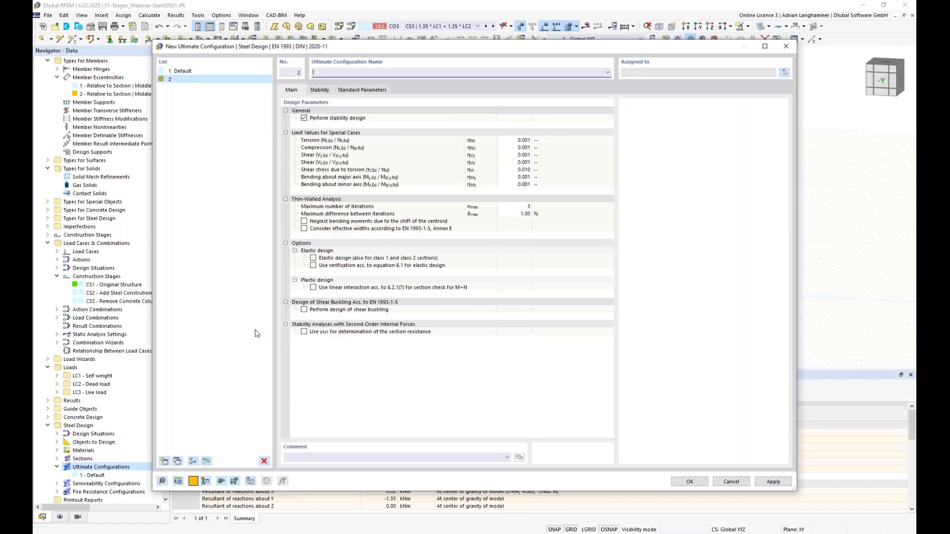
click(784, 73)
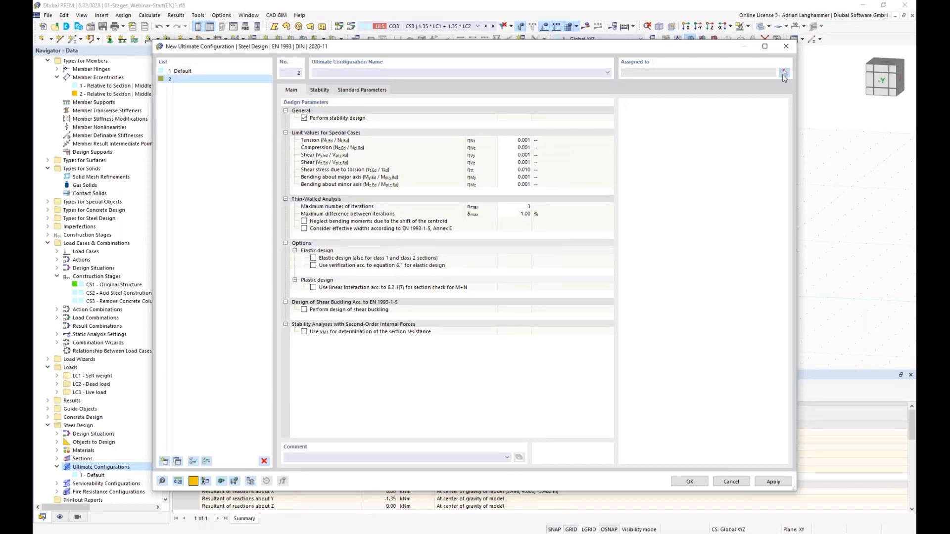
click(554, 229)
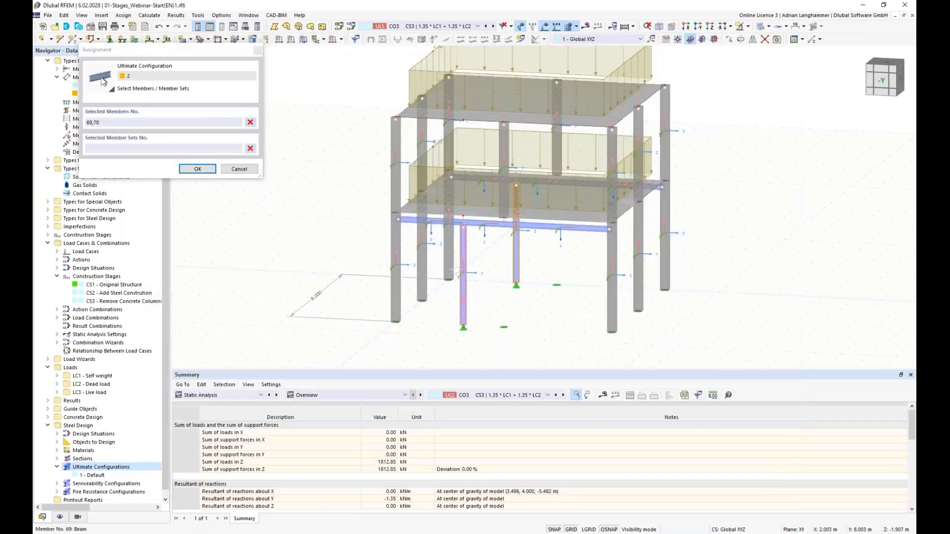
click(198, 170)
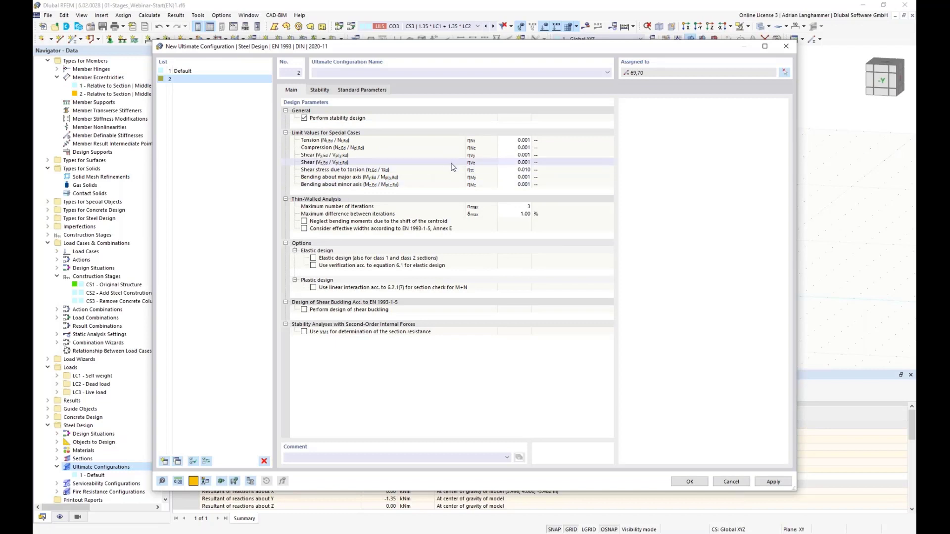
Step: Name ultimate configuration 1 Girders and configuration 2 Columns, and save both
click(218, 71)
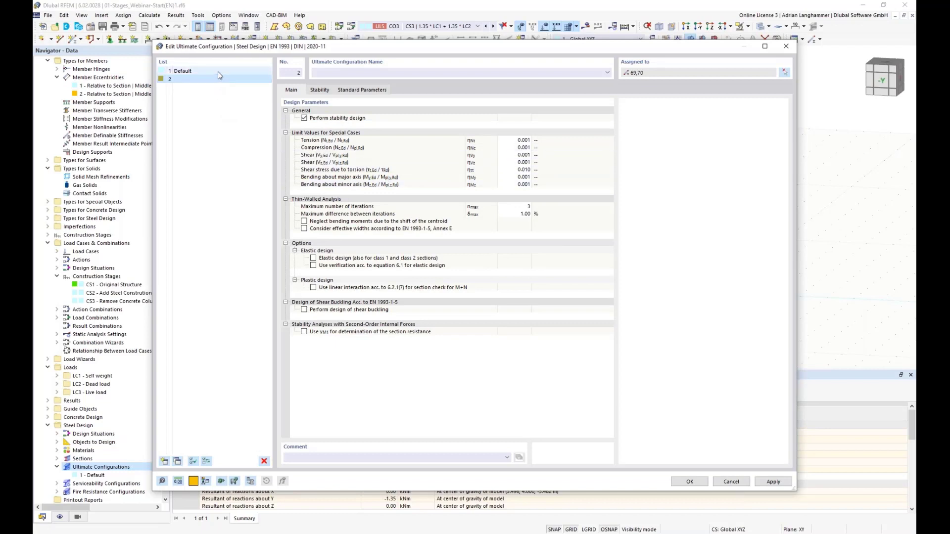
text(Girders)
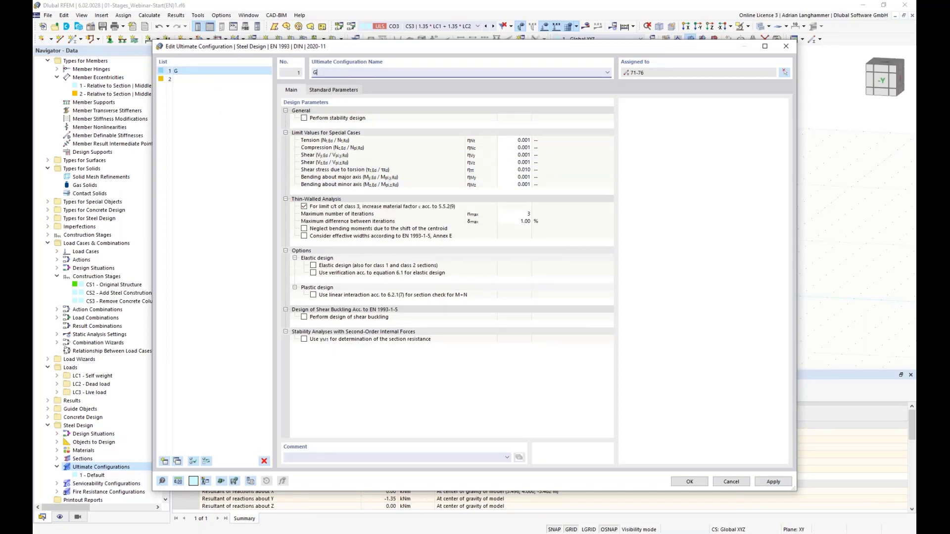
click(251, 79)
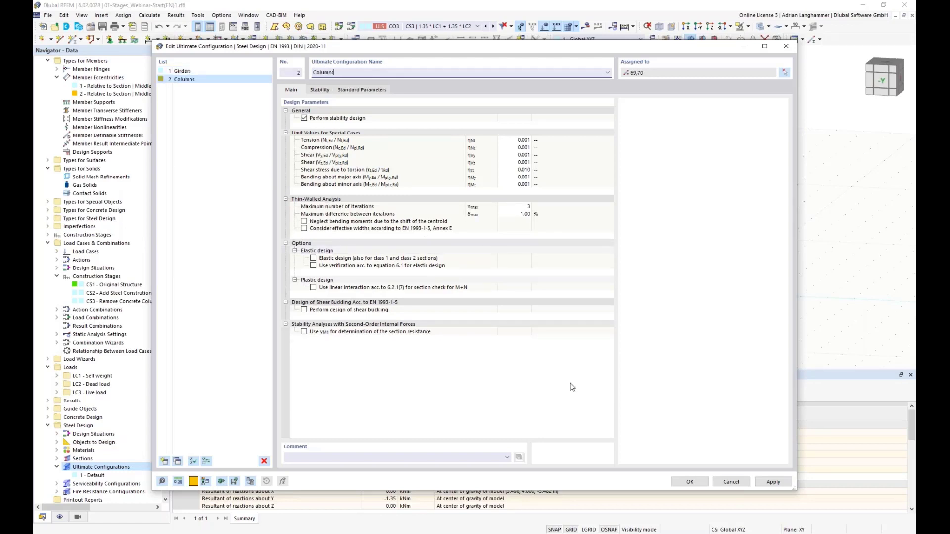
click(687, 481)
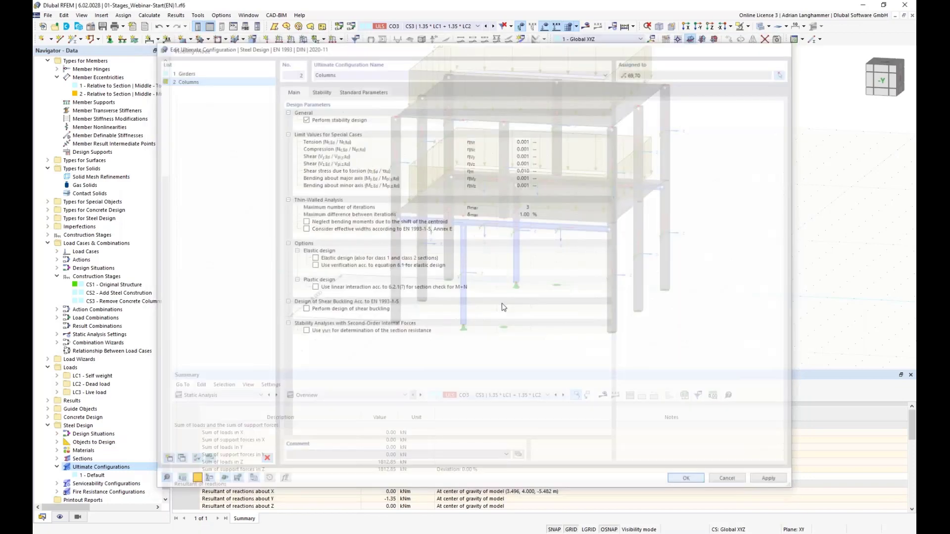
Step: Create steel design effective lengths for column members 69 and 70, keeping the default nodal supports and effective length factors
middle_drag(434, 320, 418, 271)
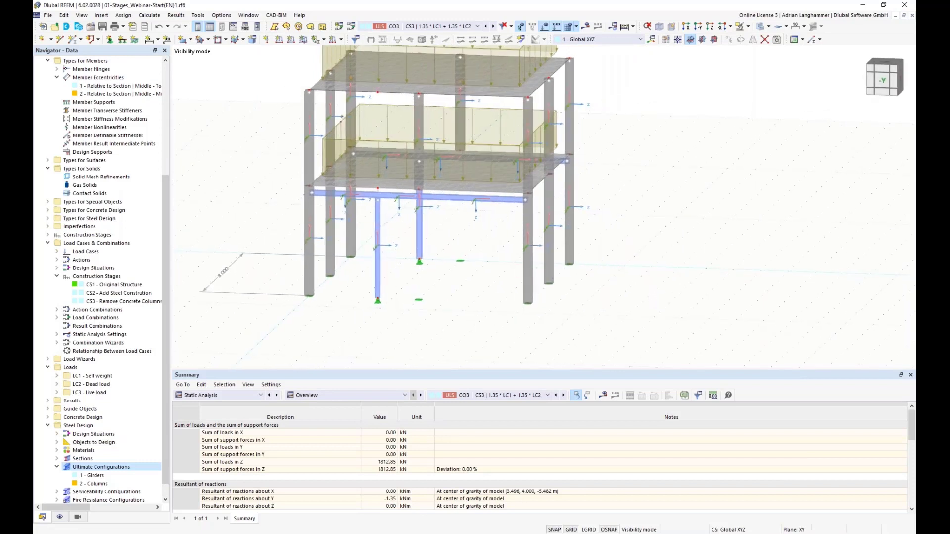
right_click(374, 267)
mouse_move(491, 300)
click(589, 299)
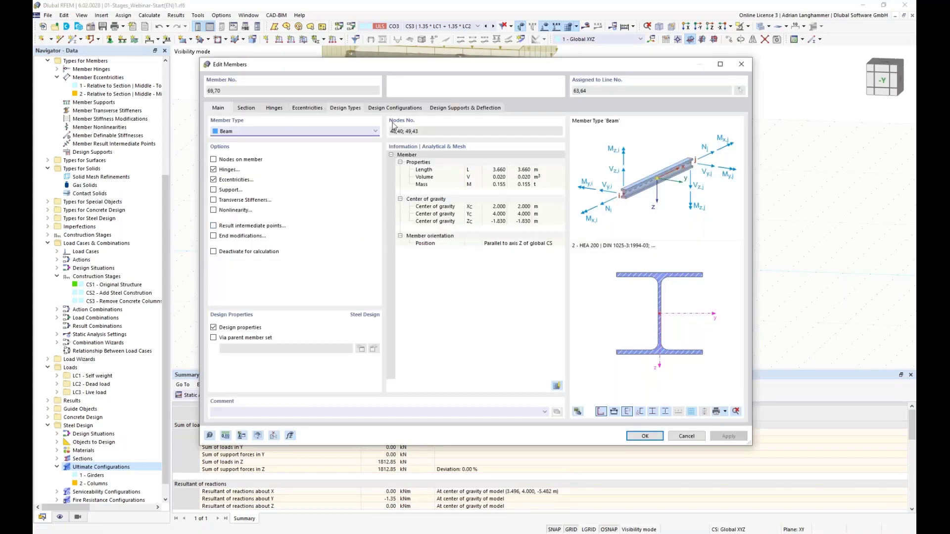
click(345, 108)
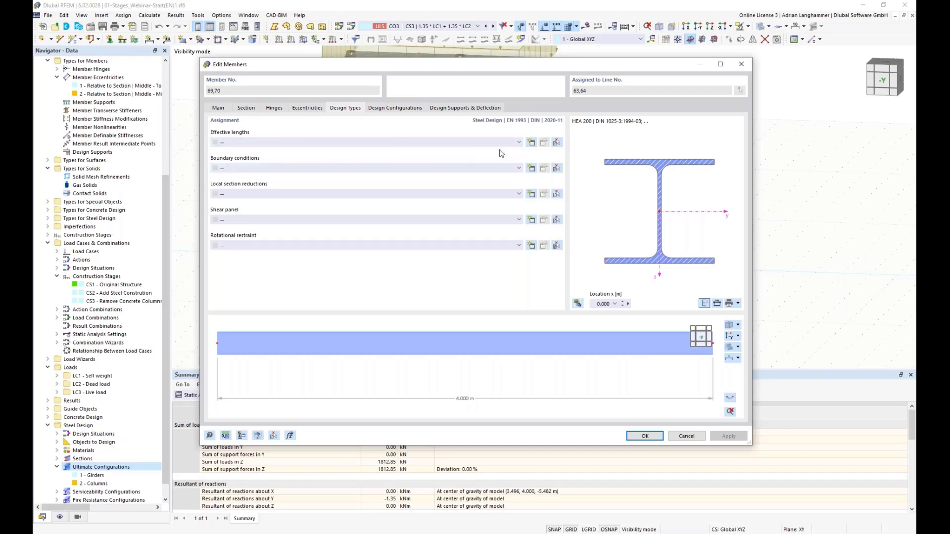
click(531, 143)
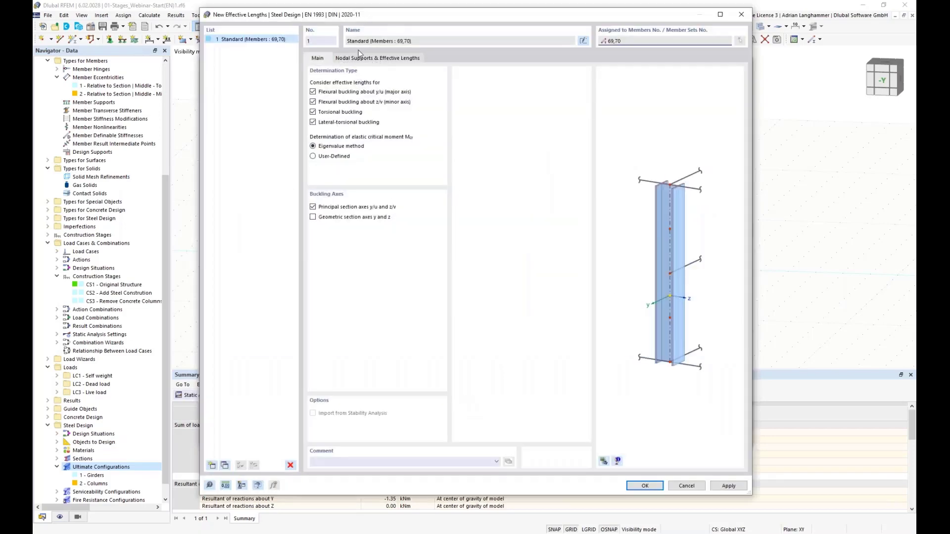
click(356, 58)
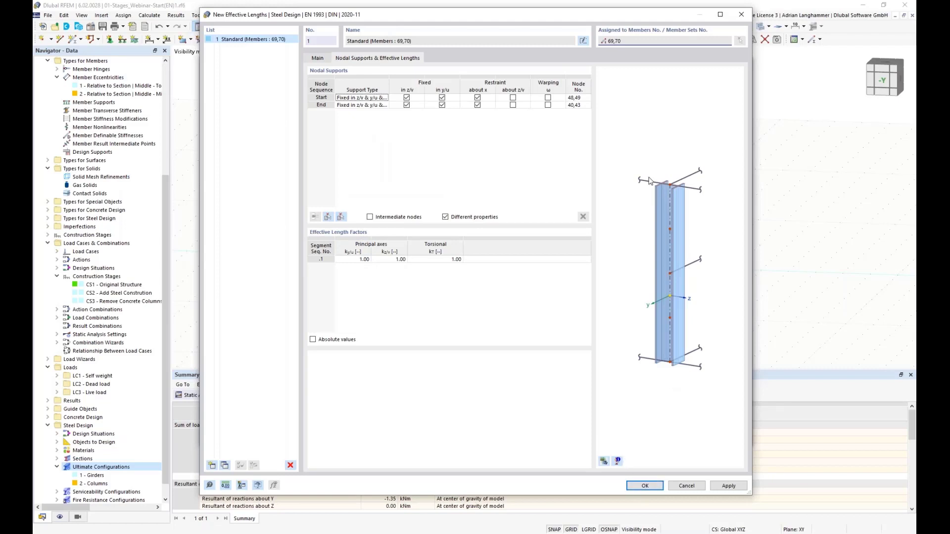
click(645, 486)
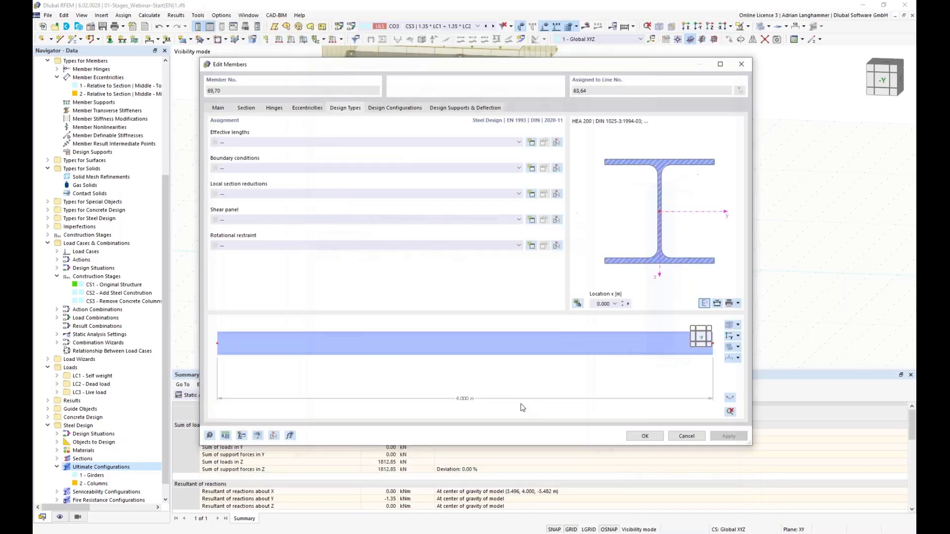
click(645, 435)
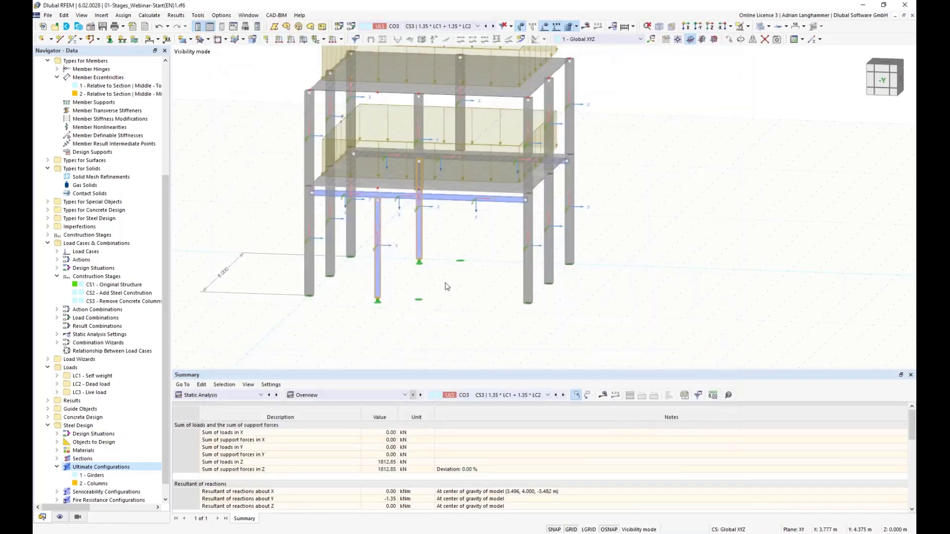
Step: Show the Steel Design input data in an enlarged table area and look over the available load cases and combinations
ctrl+middle_drag(446, 288, 455, 267)
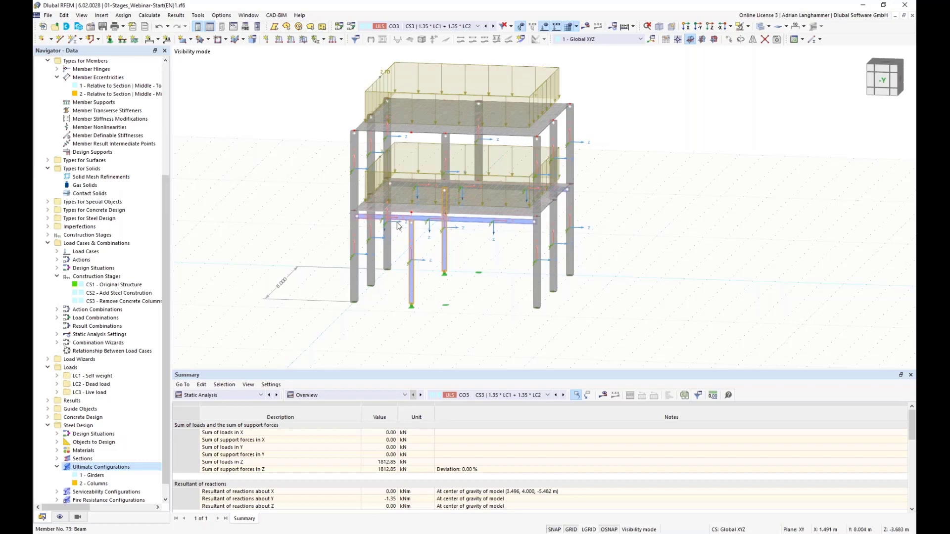
click(259, 396)
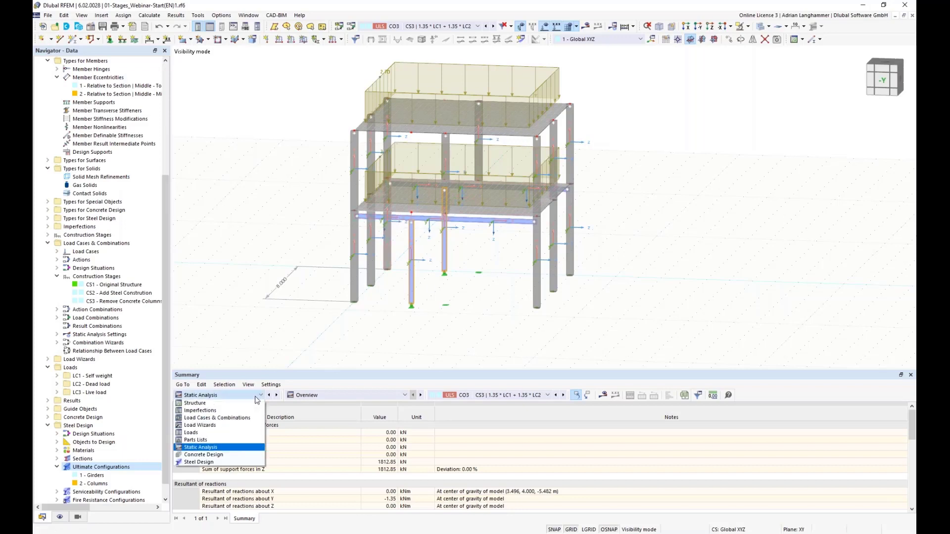
click(235, 462)
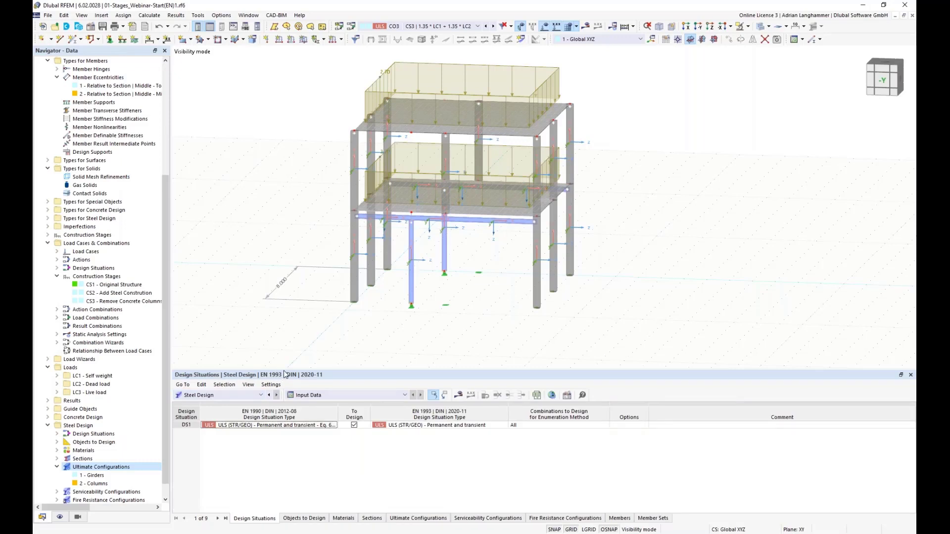
drag(285, 370, 286, 343)
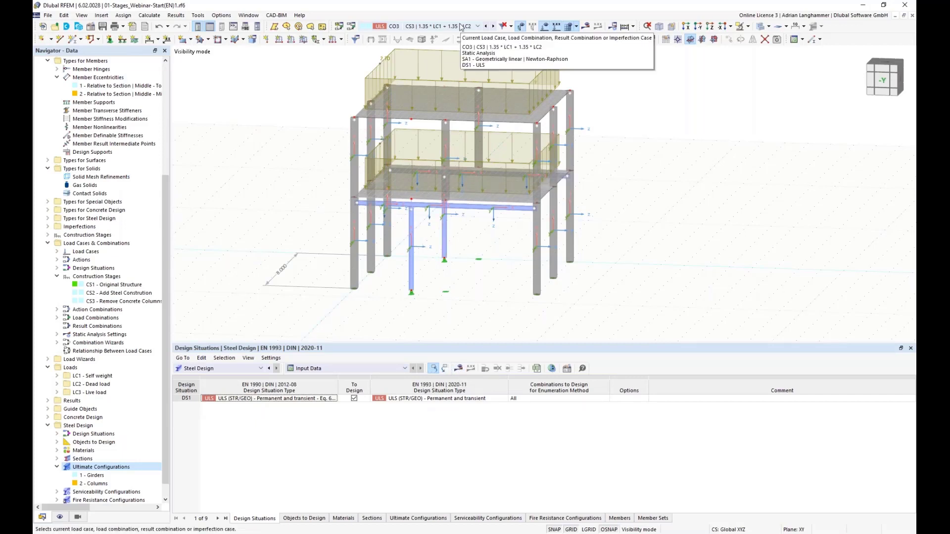
click(460, 26)
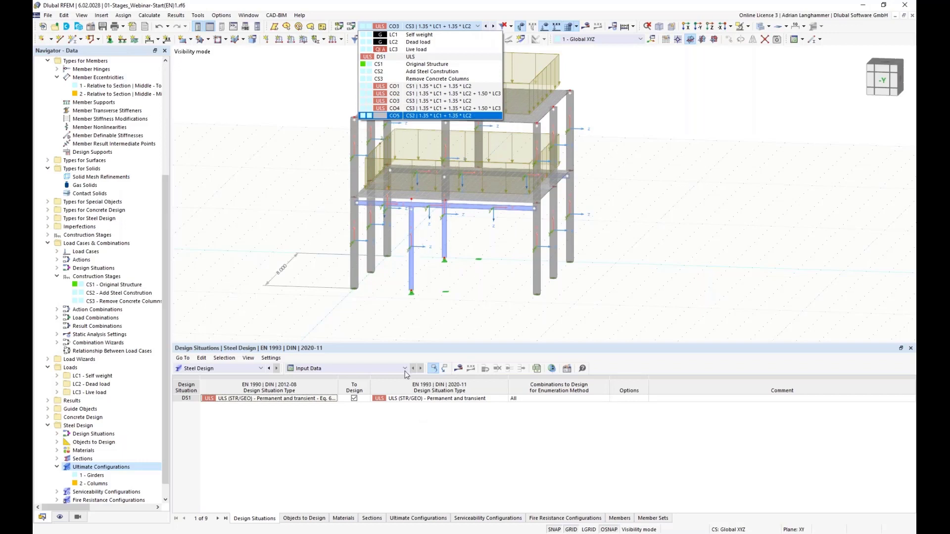
click(457, 369)
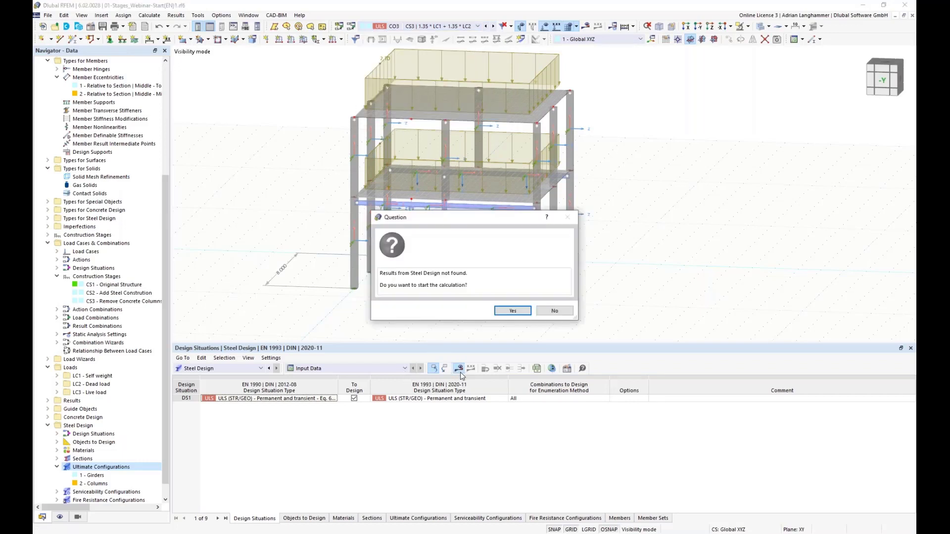
click(562, 314)
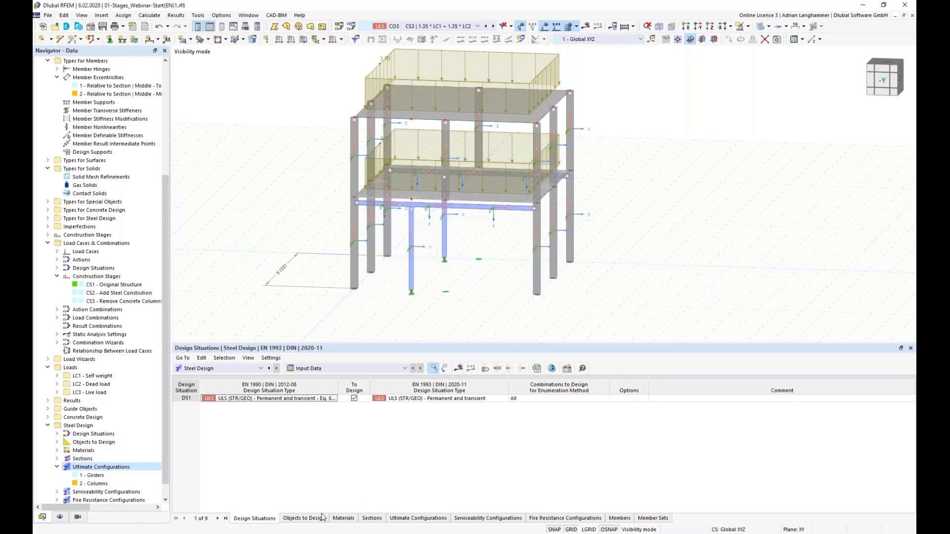
Step: Restrict the steel design objects to members 69-76, with Design All deactivated for both members and member sets
click(319, 518)
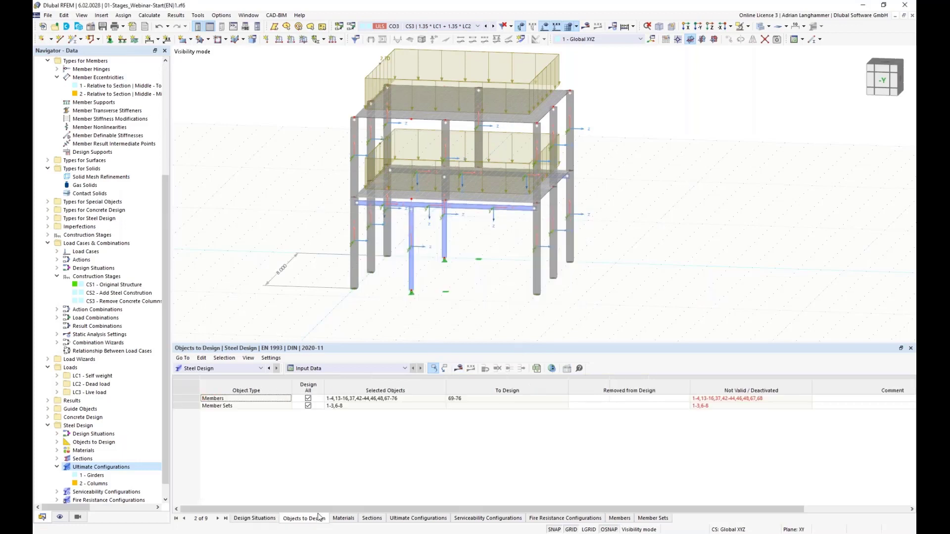
click(308, 406)
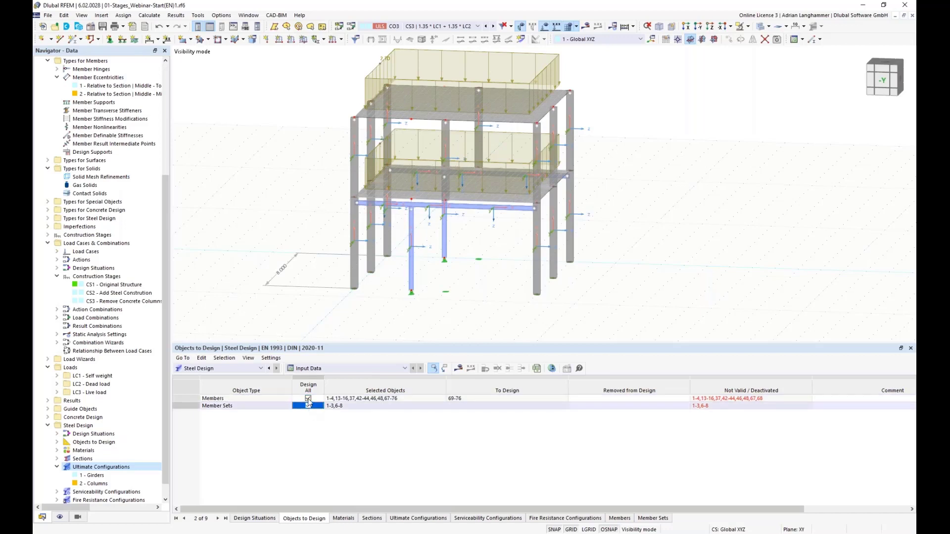
click(307, 398)
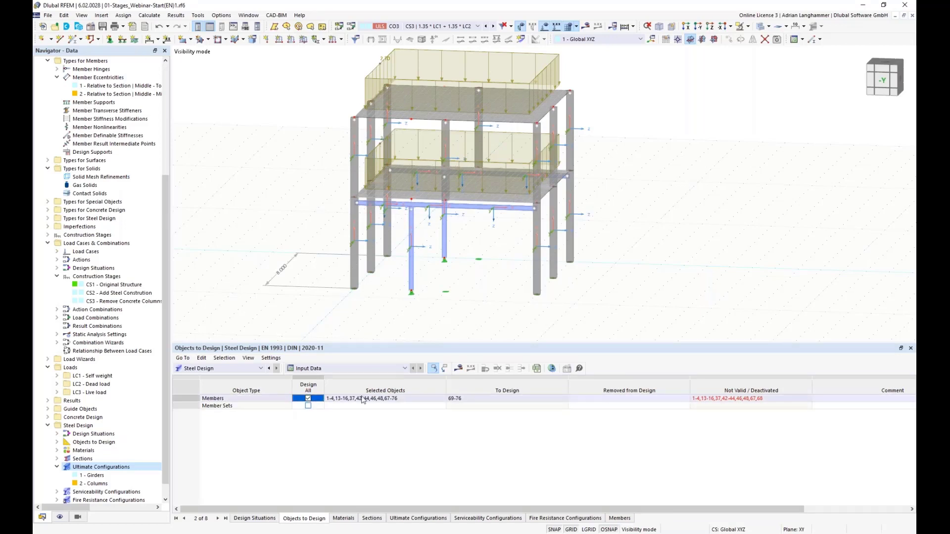
click(403, 399)
click(442, 399)
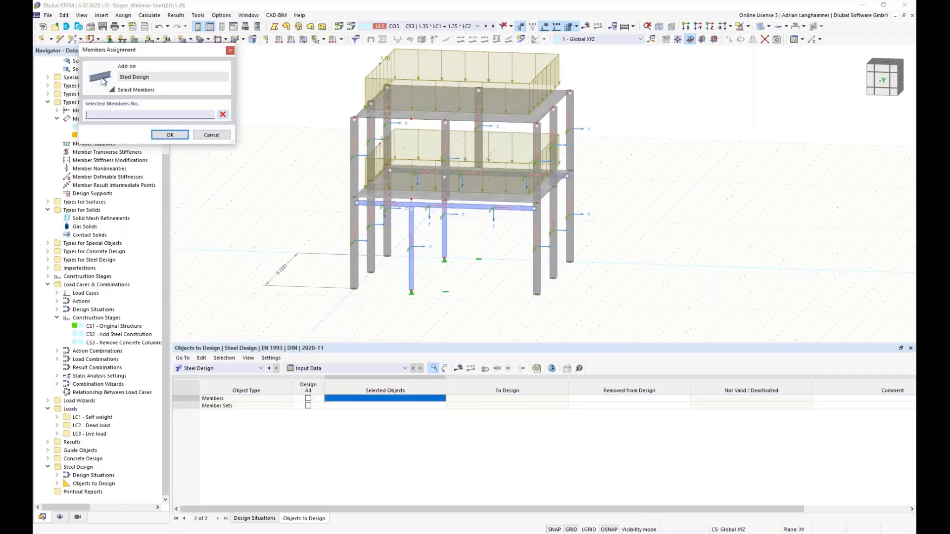
click(393, 205)
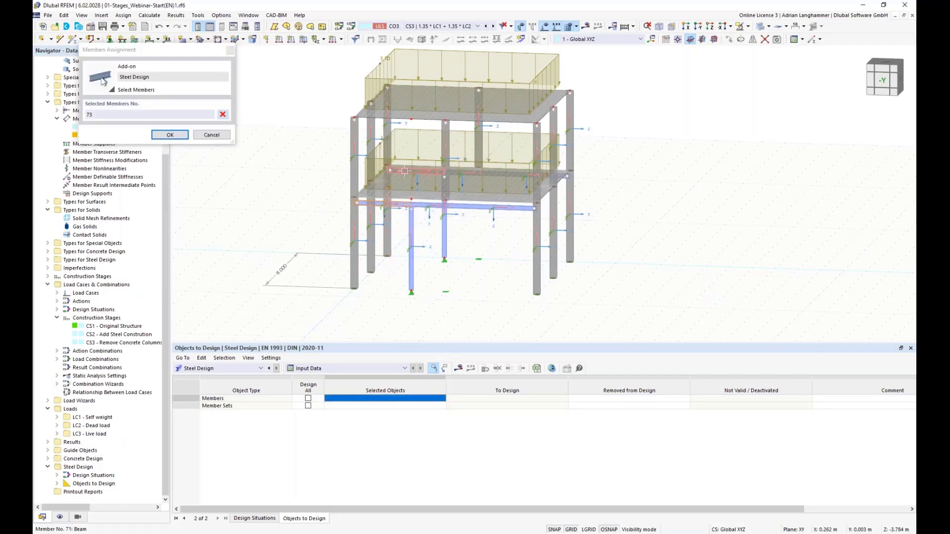
click(490, 173)
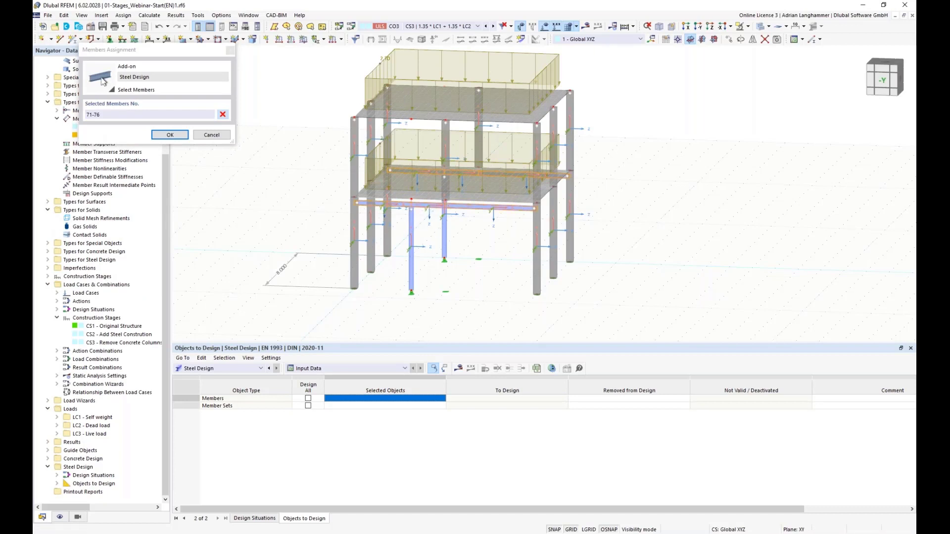
click(443, 229)
click(411, 231)
click(170, 135)
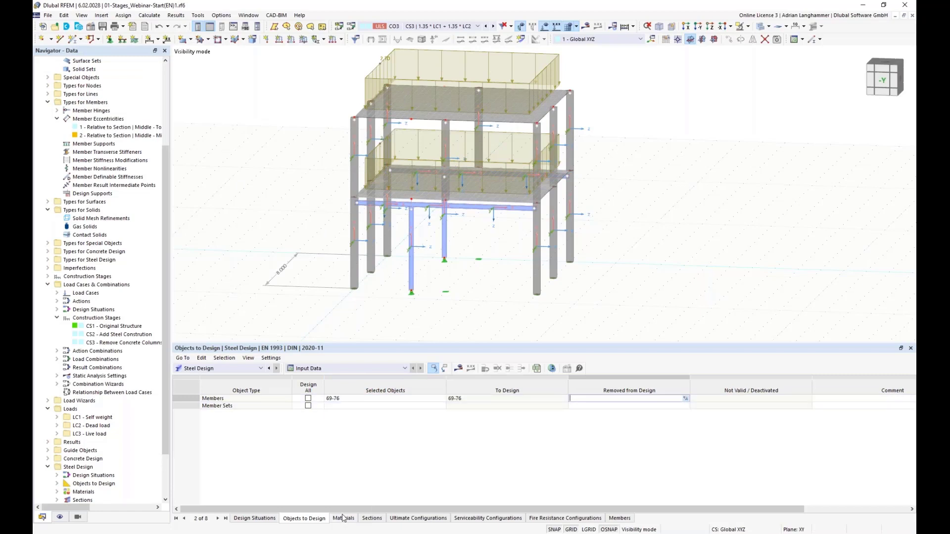
Step: Run the steel design calculation and review the member design ratios by construction stage
click(459, 369)
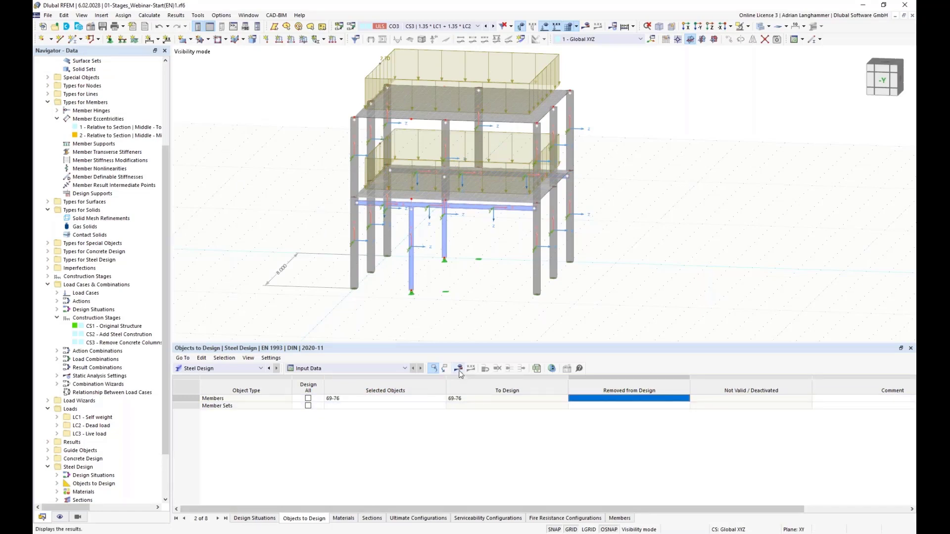
click(509, 312)
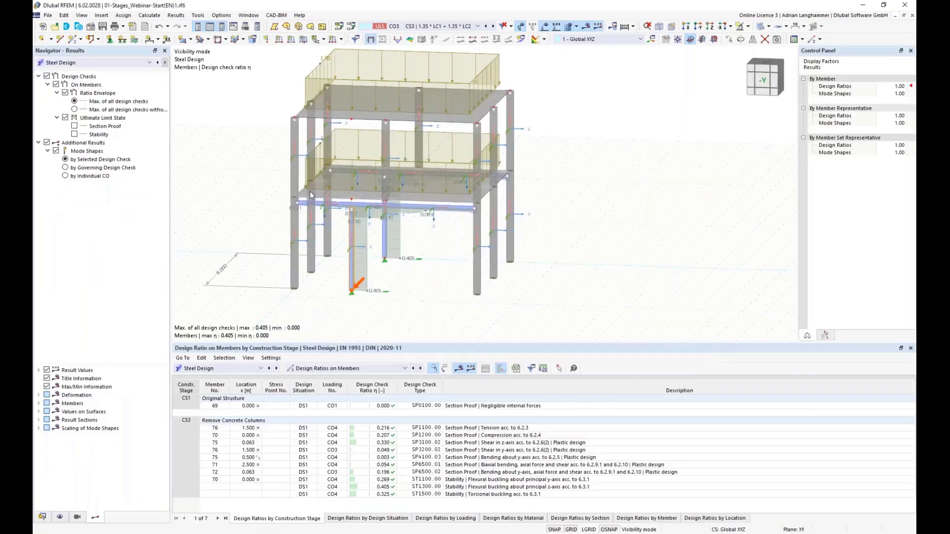
ctrl+middle_drag(376, 262, 402, 264)
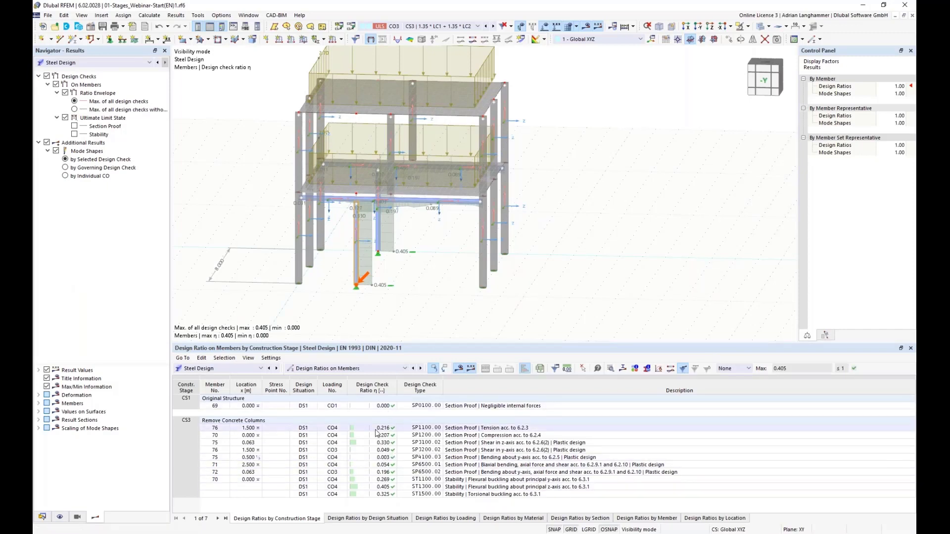
click(184, 421)
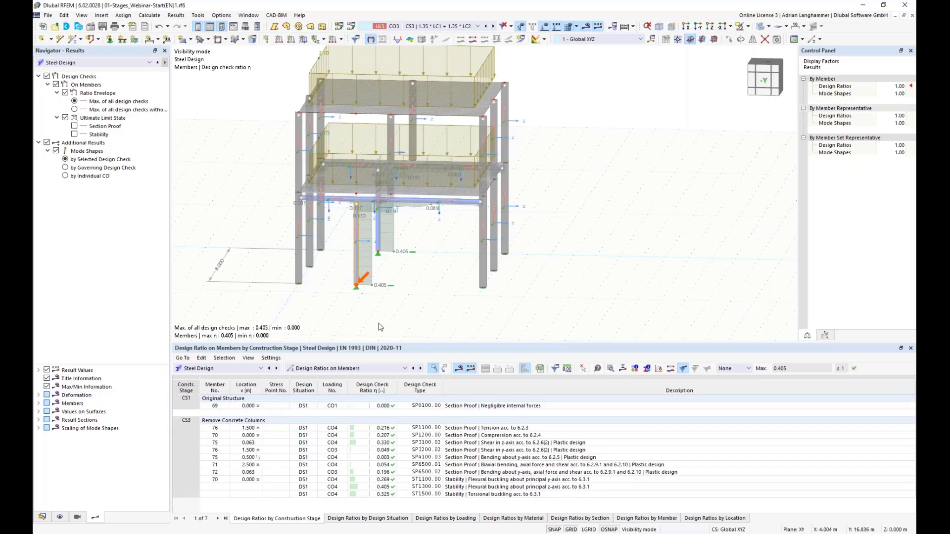
middle_drag(383, 327, 421, 316)
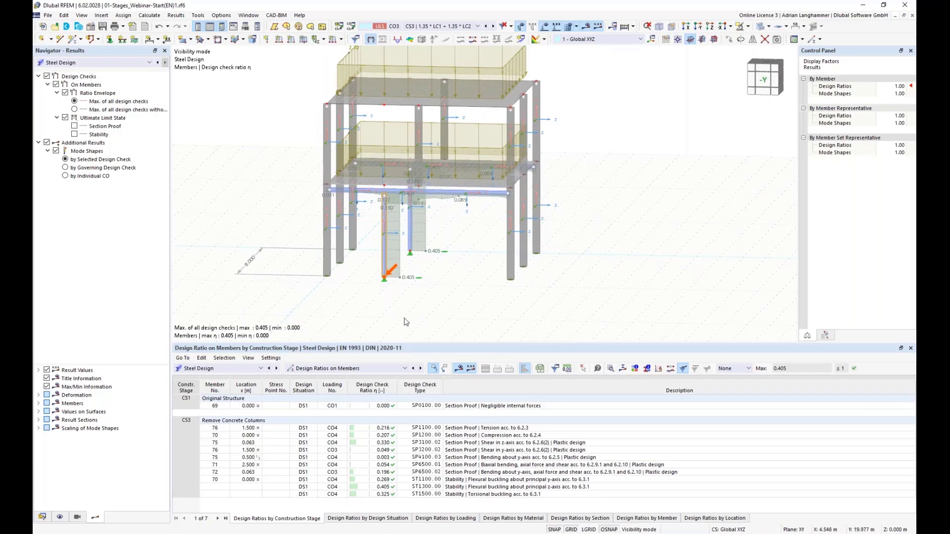
mouse_move(430, 311)
middle_down()
mouse_move(435, 321)
mouse_move(423, 321)
middle_up()
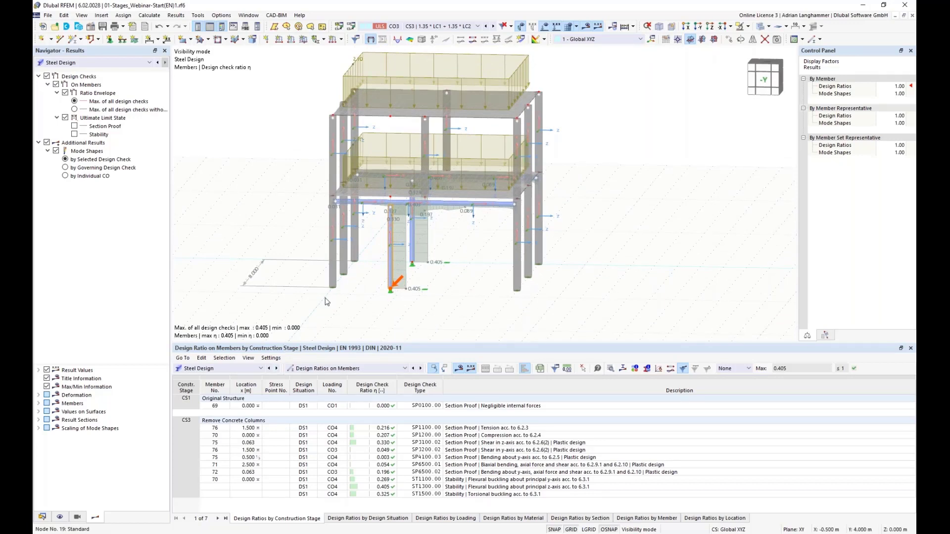
Step: Switch the tables to Concrete Design and run the concrete design calculation
click(242, 372)
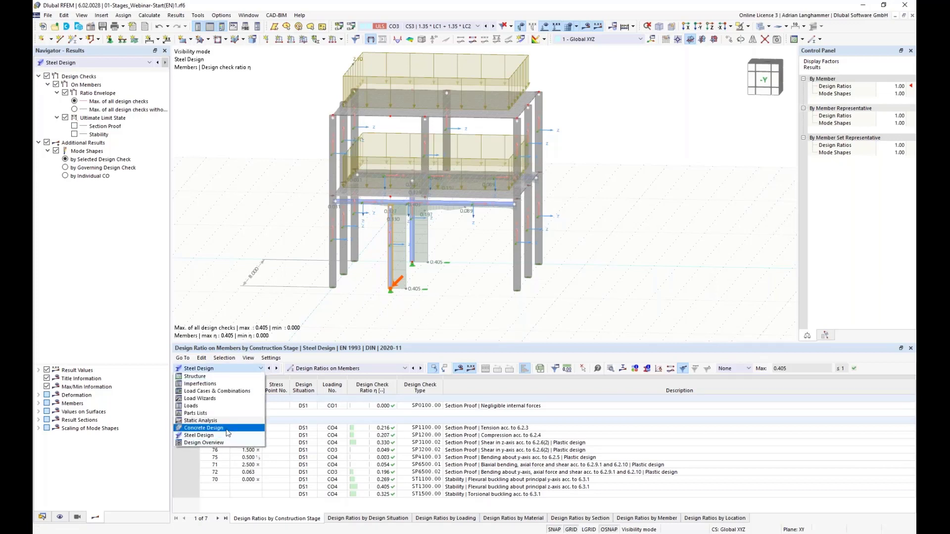
click(203, 428)
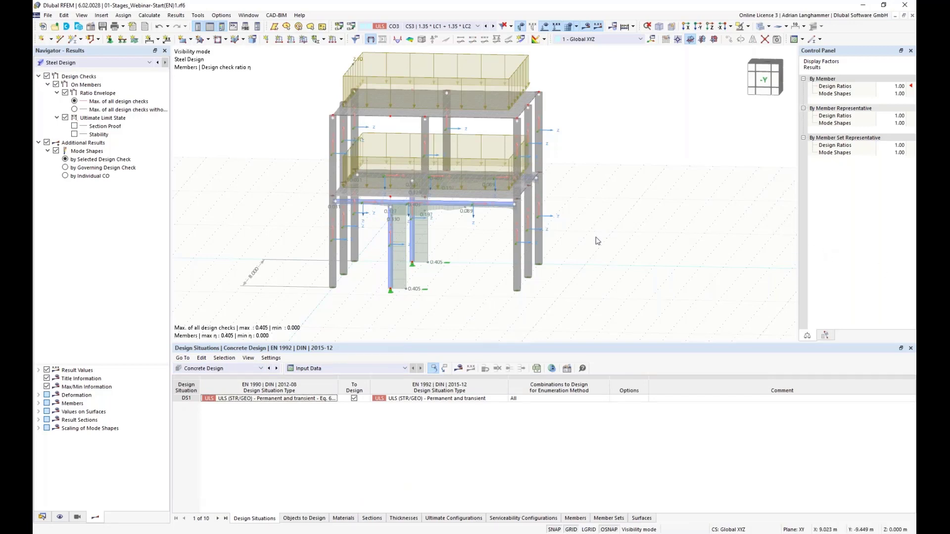
click(458, 369)
click(497, 315)
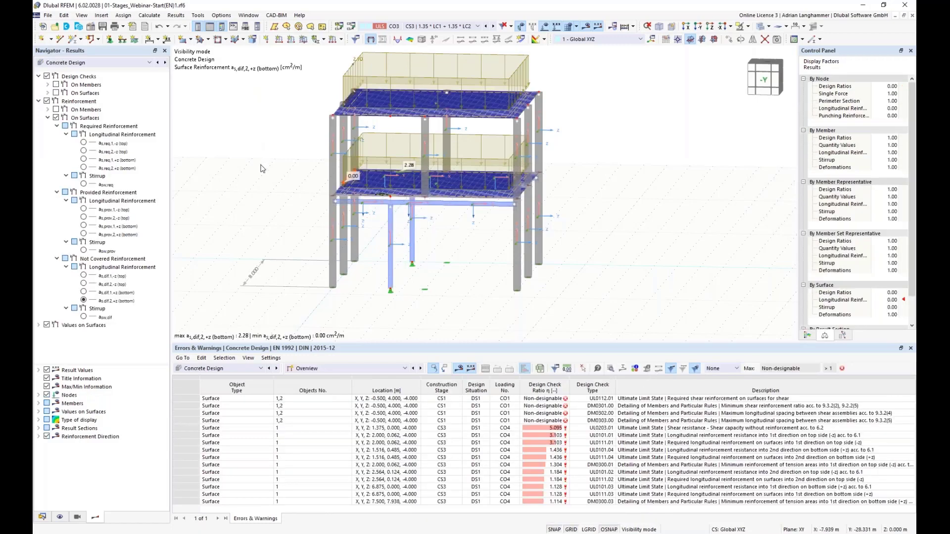
Step: Examine the slabs' not covered longitudinal reinforcement for CS1 Original Structure, top and bottom in both directions, with the color scale shown
click(443, 27)
click(381, 64)
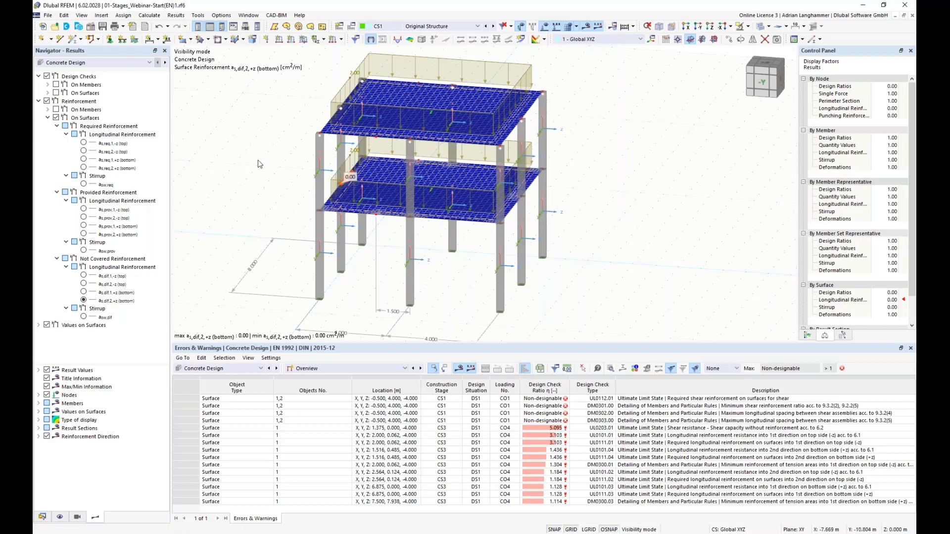
middle_drag(260, 151, 259, 150)
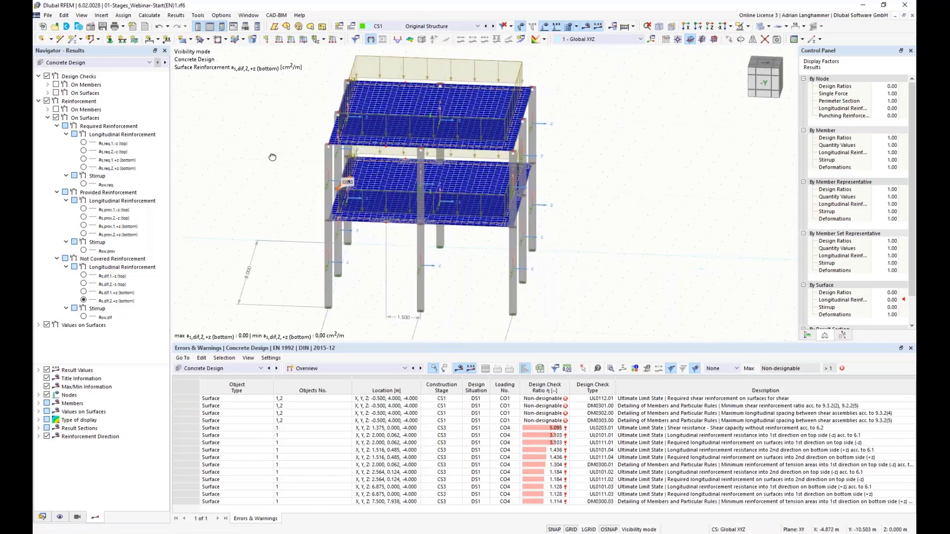
click(84, 276)
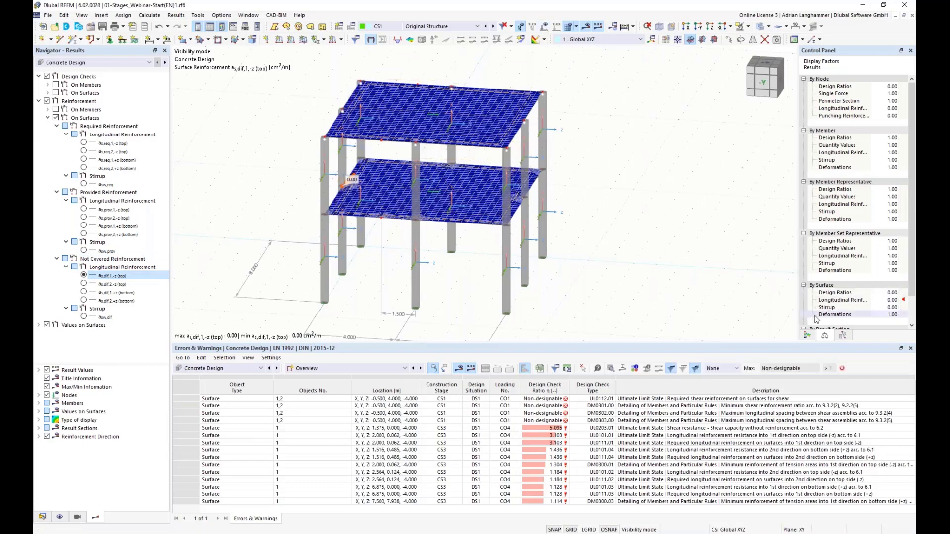
click(808, 335)
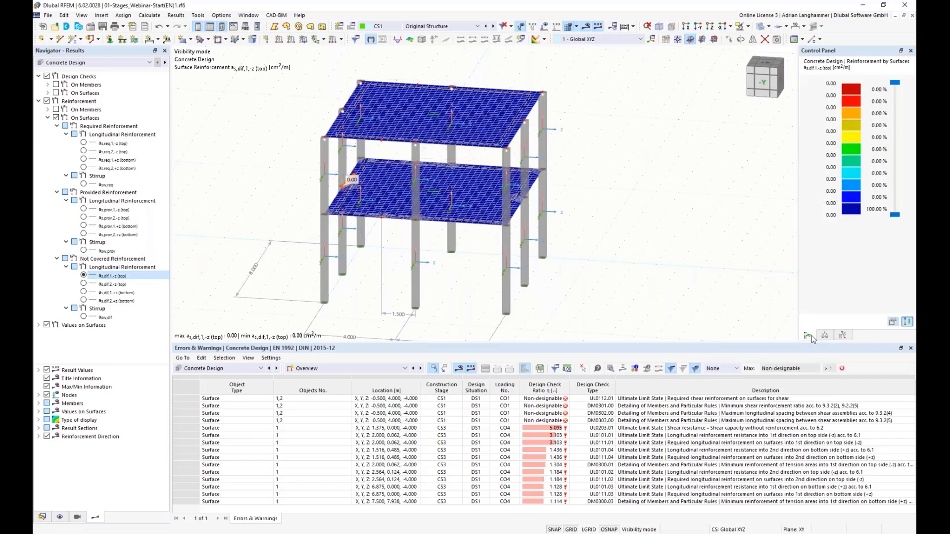
click(84, 284)
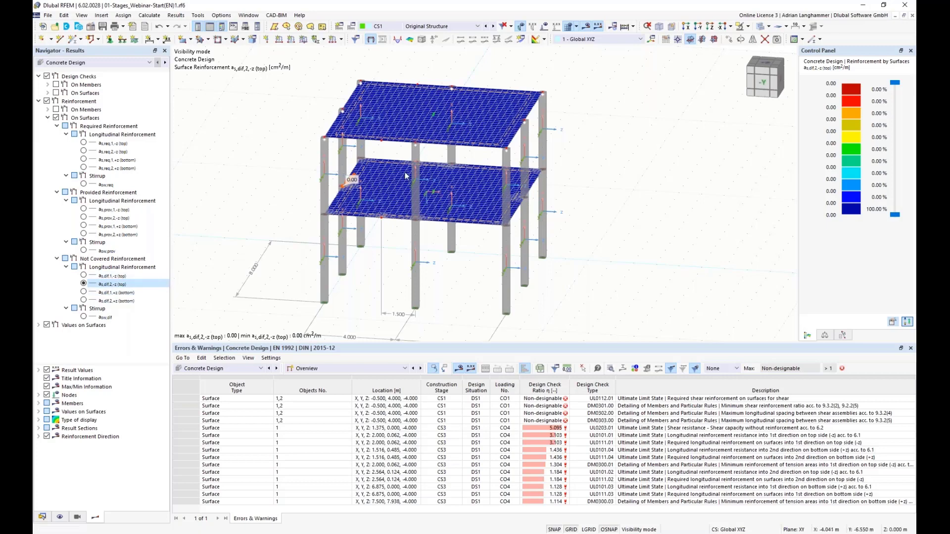
click(84, 292)
click(84, 301)
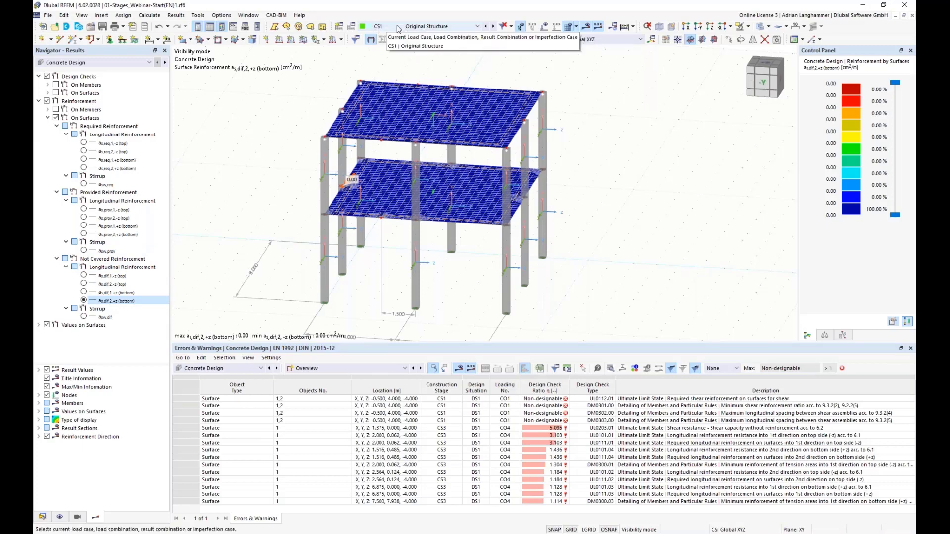
Step: Examine the not covered top longitudinal reinforcement in direction 1 for CS3 Remove Concrete Columns, close up around the new steel columns
click(431, 27)
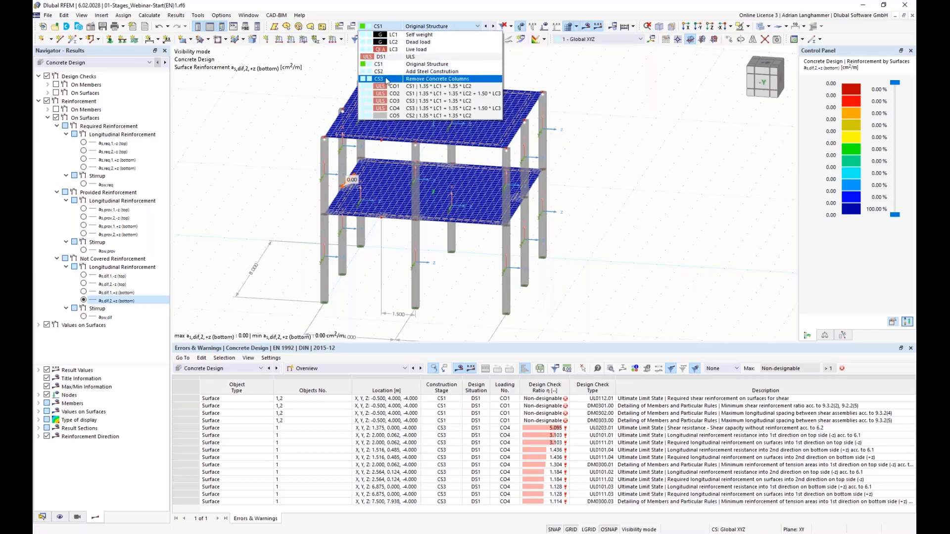
click(432, 81)
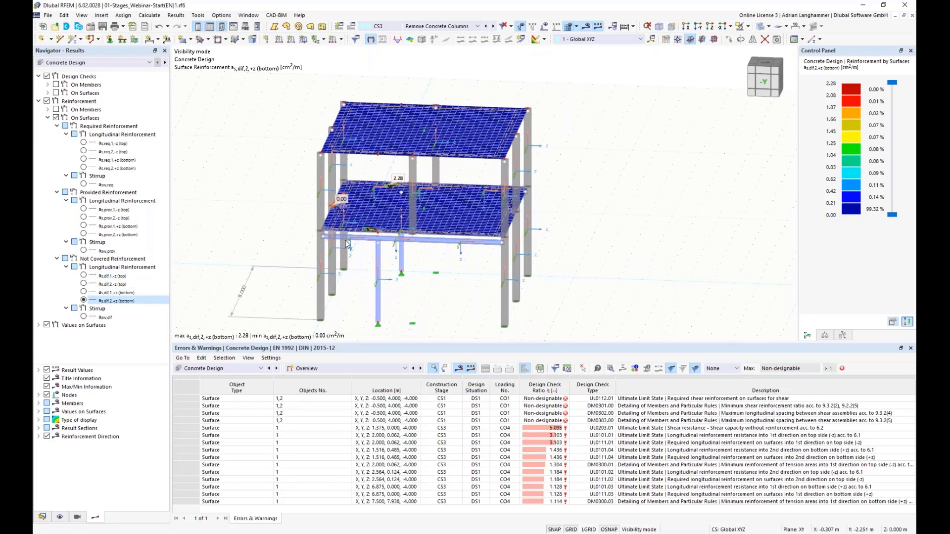
click(84, 276)
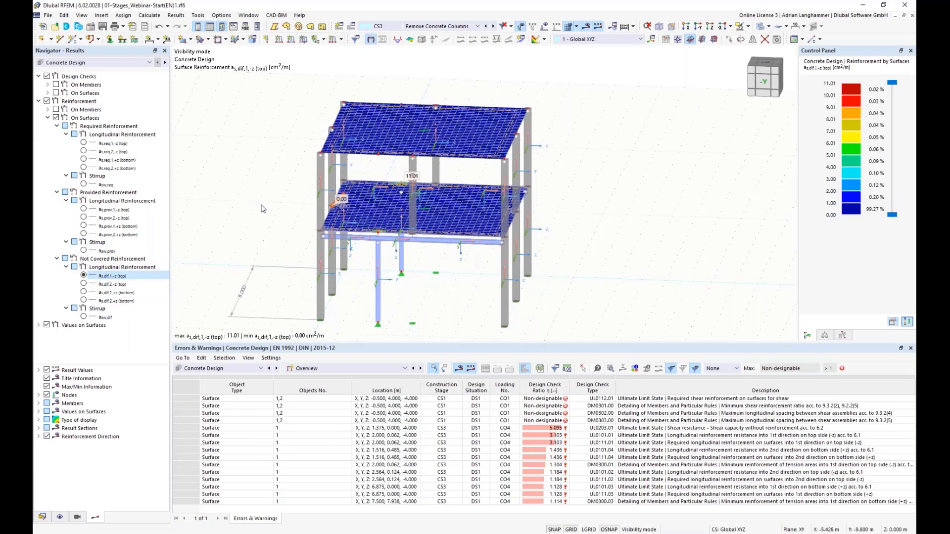
middle_drag(259, 199, 250, 190)
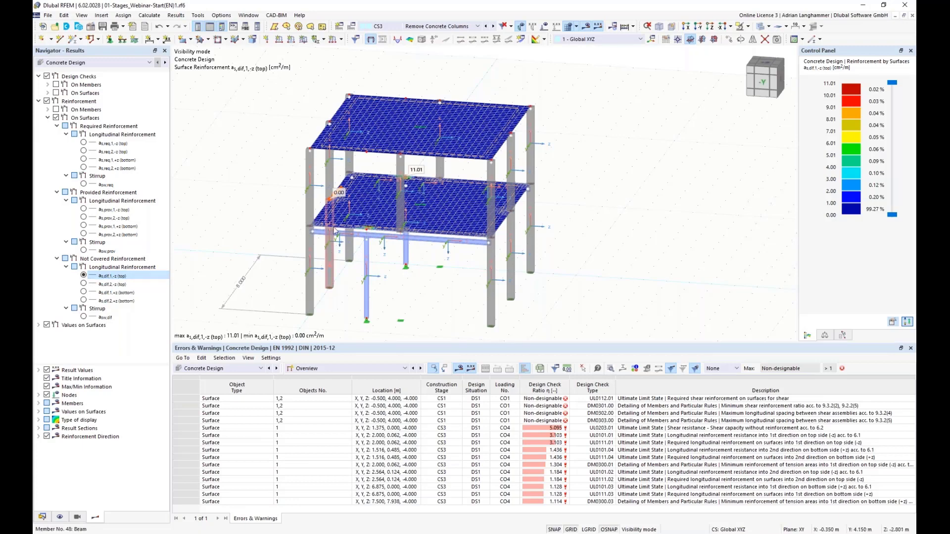
ctrl+middle_drag(334, 230, 419, 227)
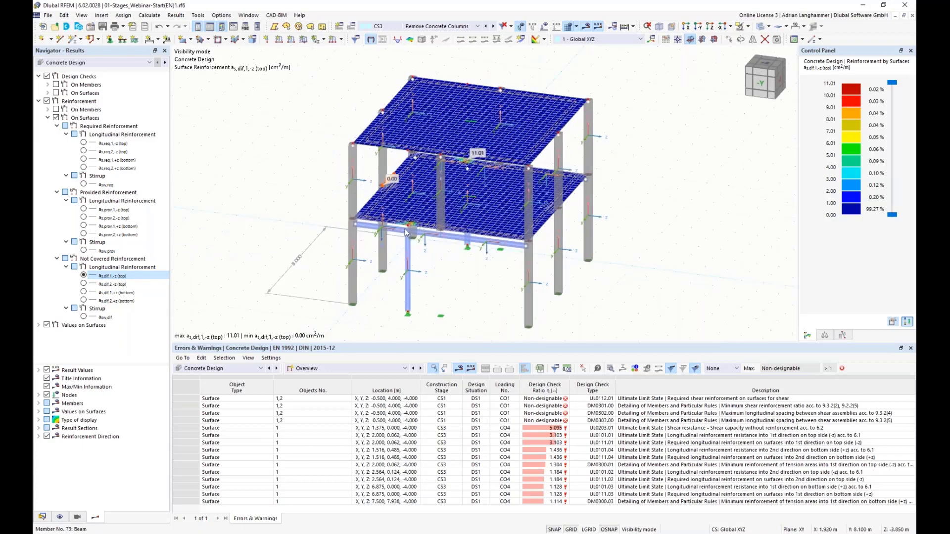
scroll(407, 232, up, 8)
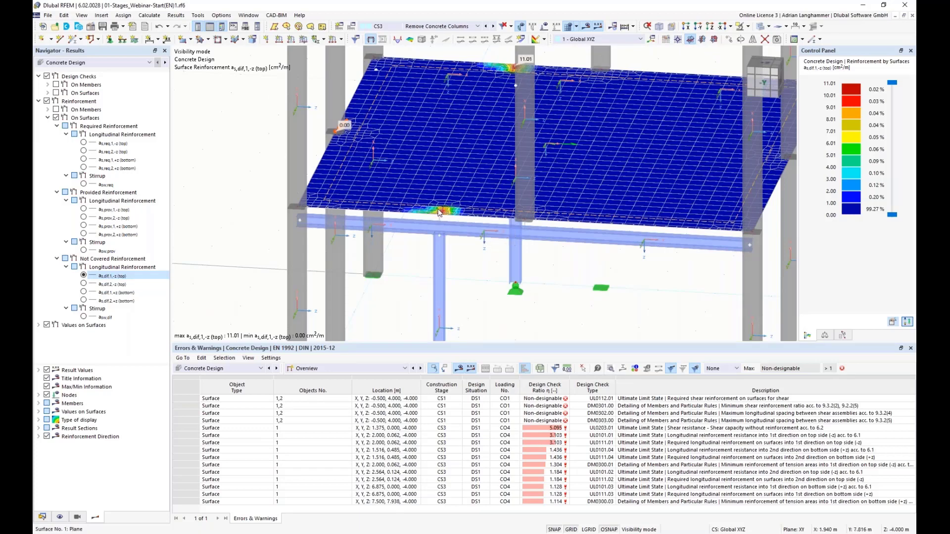
Step: Examine the not covered top reinforcement in direction 1 across the CS3 slabs together with the supporting steel girders and columns from several angles
middle_drag(442, 218, 457, 200)
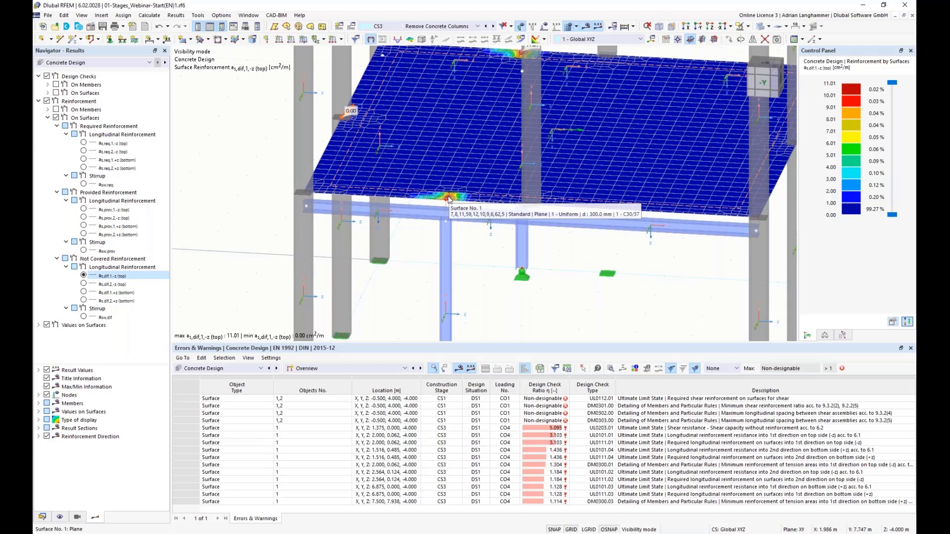
scroll(481, 266, down, 2)
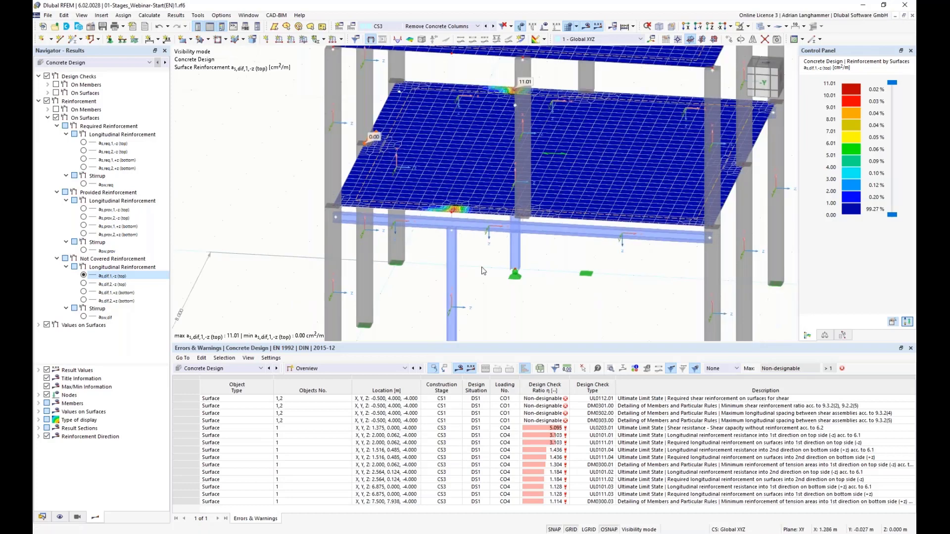
scroll(482, 266, down, 1)
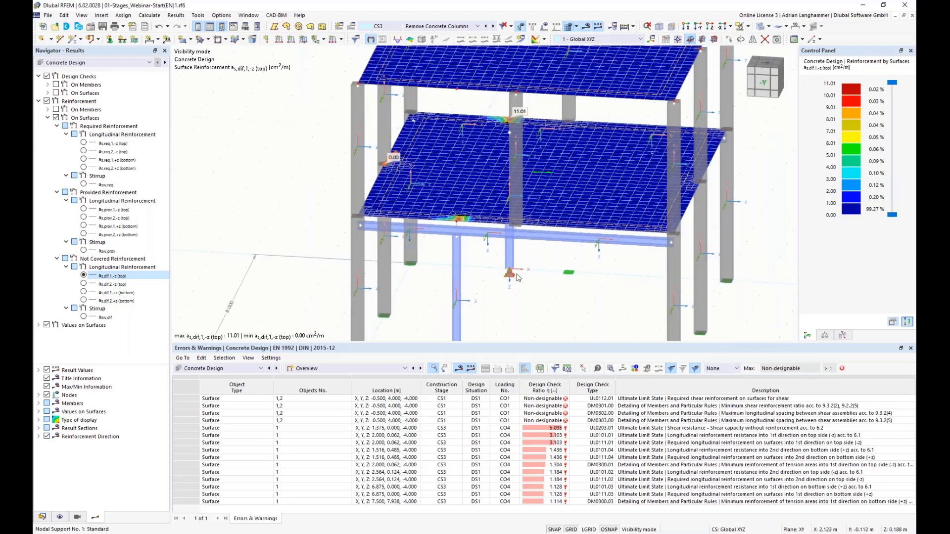
ctrl+middle_drag(520, 277, 456, 211)
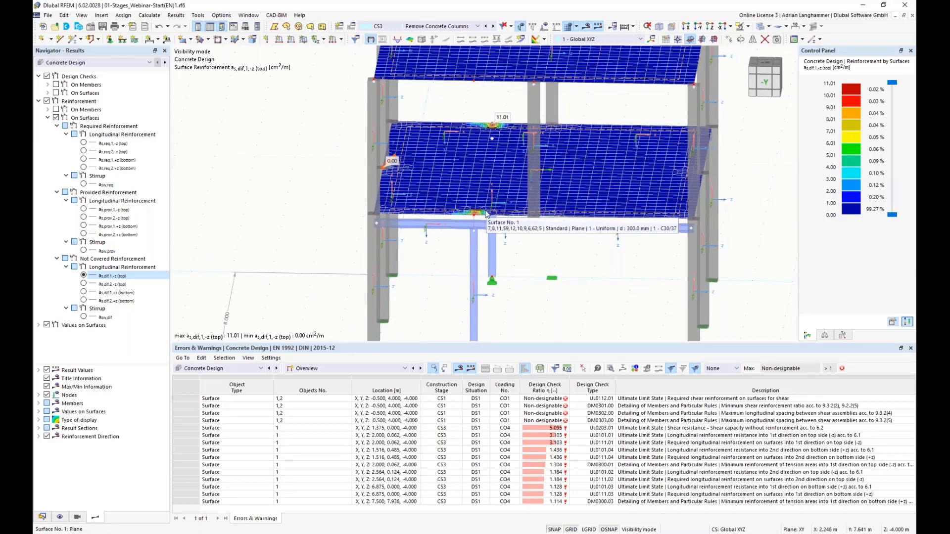
ctrl+middle_drag(485, 214, 534, 217)
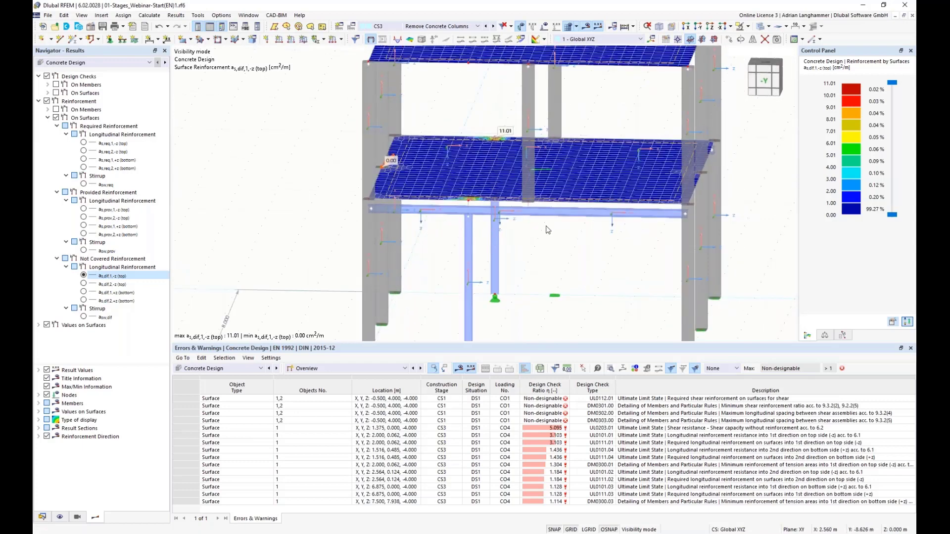
ctrl+middle_drag(576, 260, 484, 262)
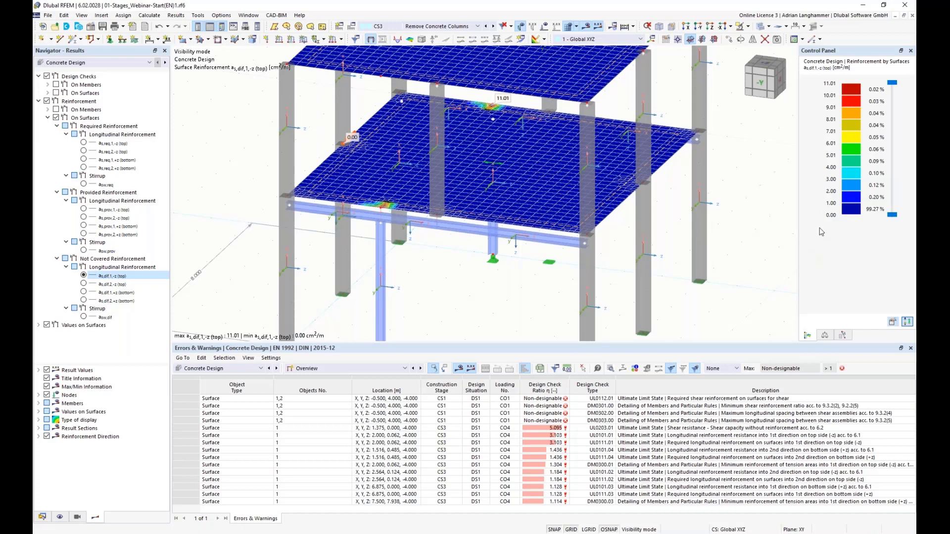
middle_drag(471, 290, 505, 254)
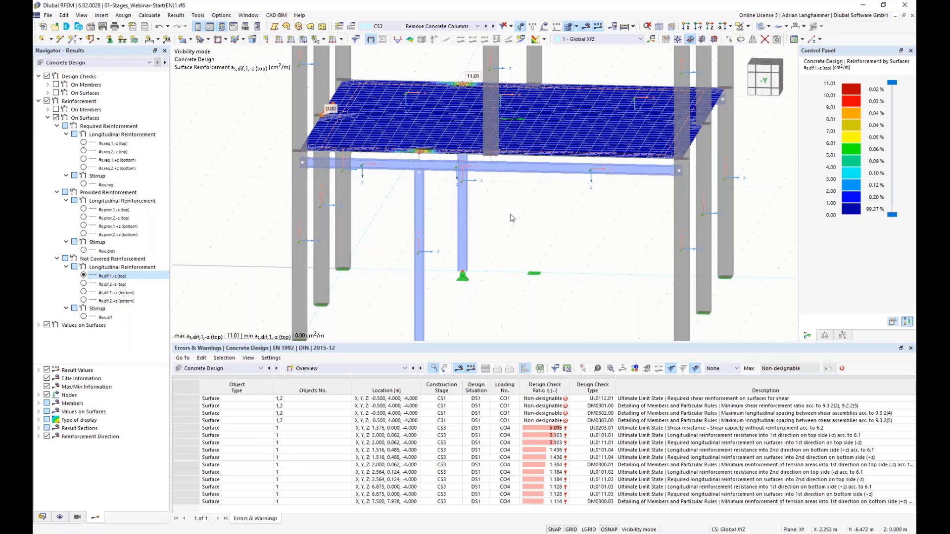
middle_drag(539, 225, 533, 226)
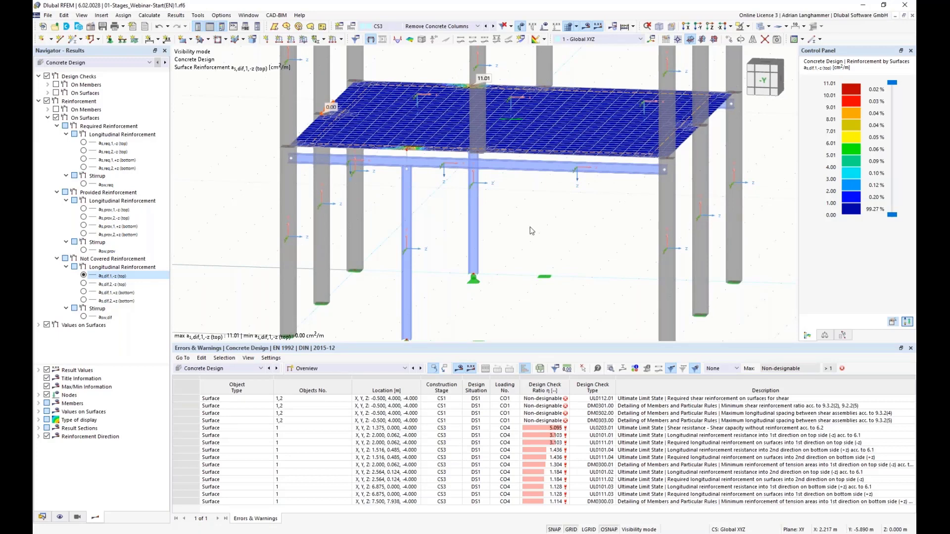
middle_drag(440, 255, 432, 258)
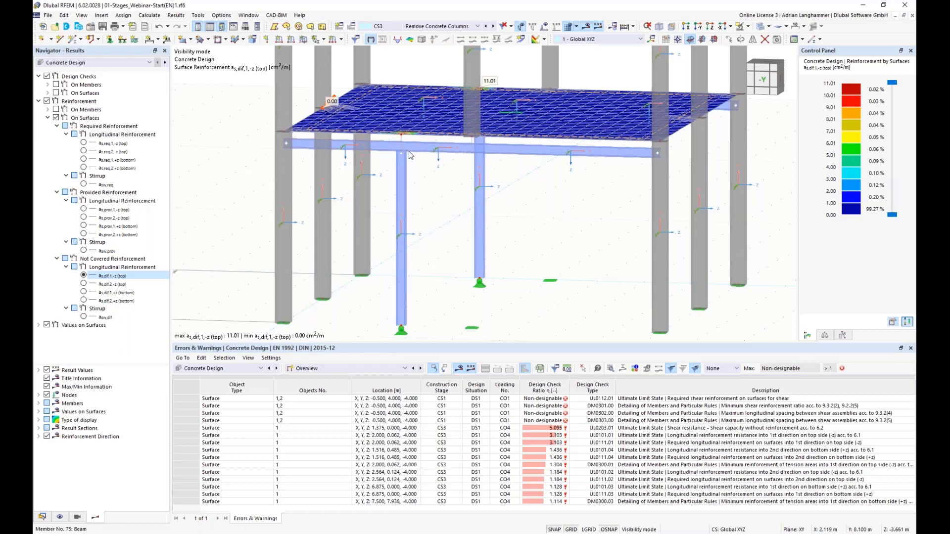
Step: Examine up close the not covered reinforcement at the front slab edge, where the steel column meets the HEA 200 girder
scroll(413, 154, up, 3)
scroll(412, 154, up, 2)
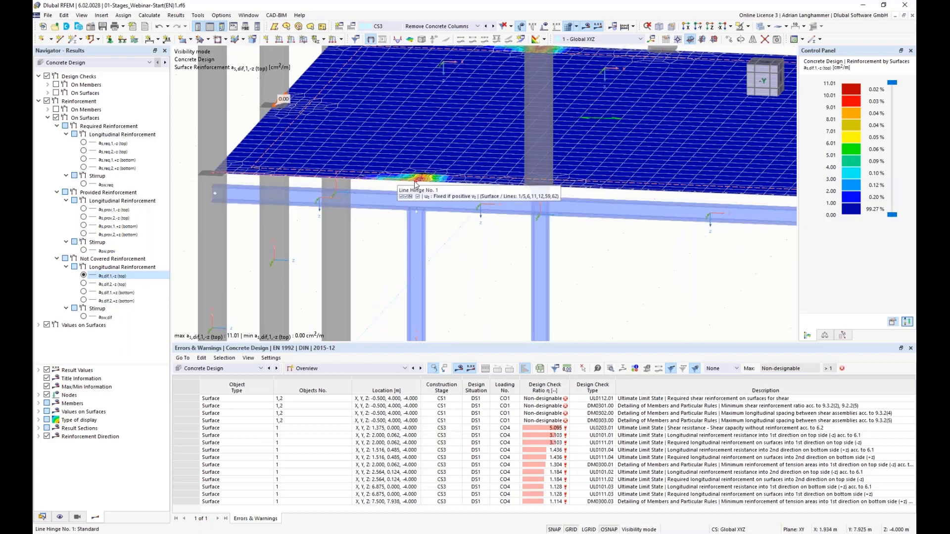
scroll(416, 179, up, 1)
scroll(412, 193, up, 1)
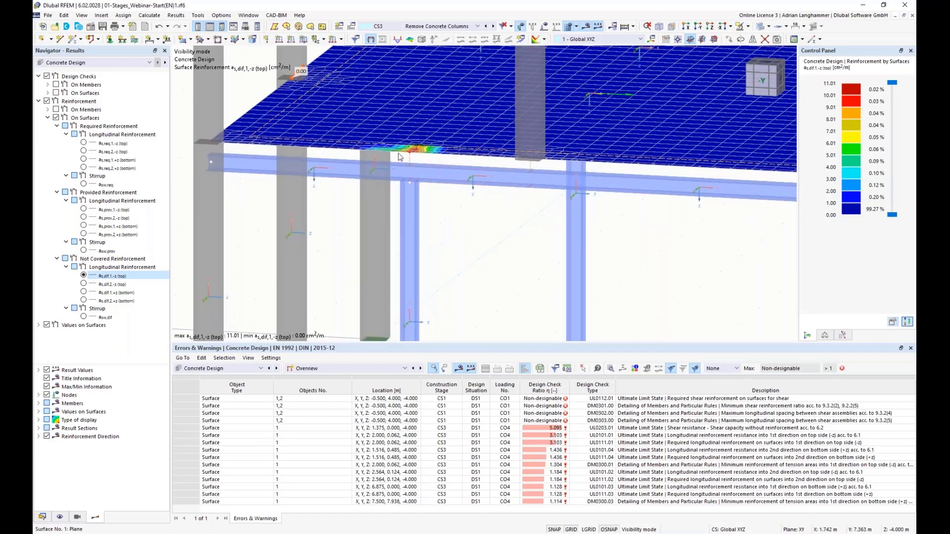
middle_drag(414, 163, 469, 152)
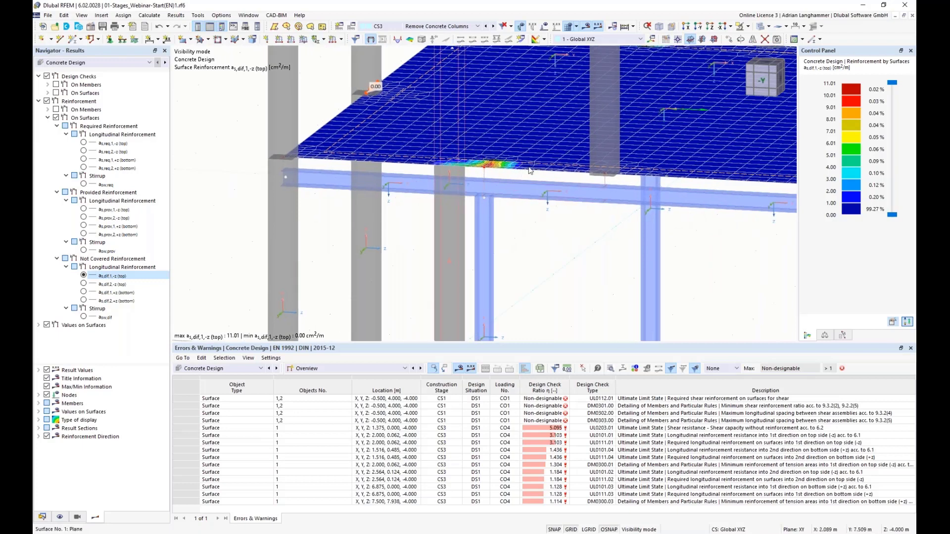
ctrl+middle_drag(526, 172, 503, 190)
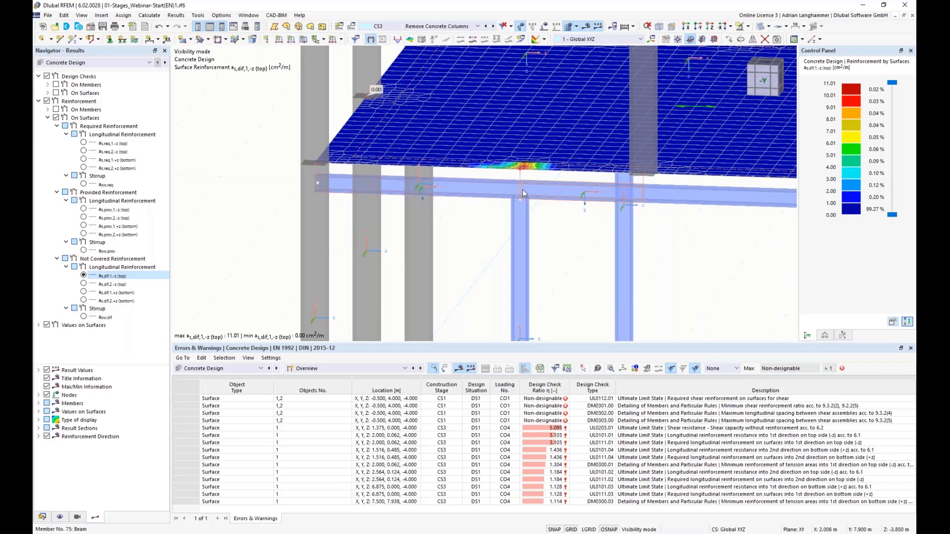
ctrl+middle_drag(504, 238, 482, 235)
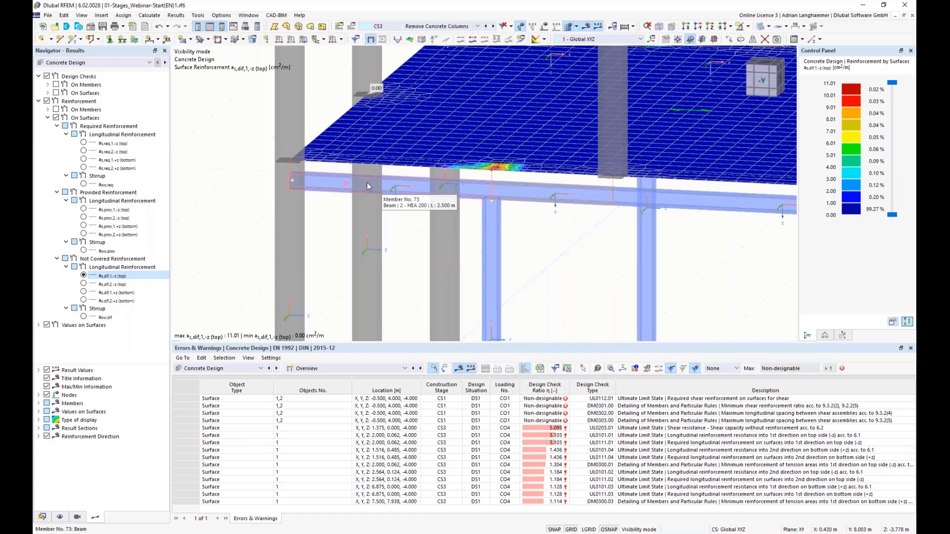
middle_drag(540, 229, 534, 232)
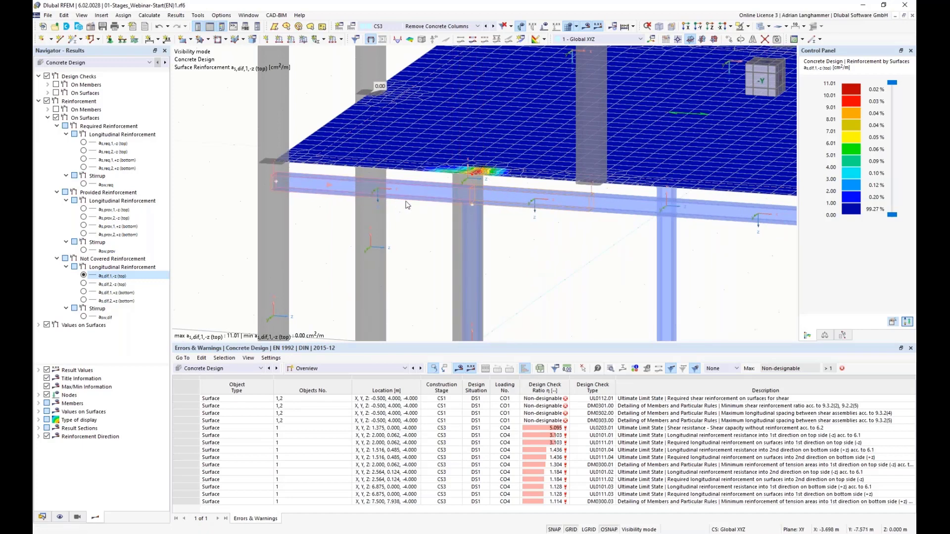
Step: Change the section of the six steel girder members 71-76 to 4 - I 340/400/20/20/0, accepting the deletion of all results
scroll(534, 259, down, 5)
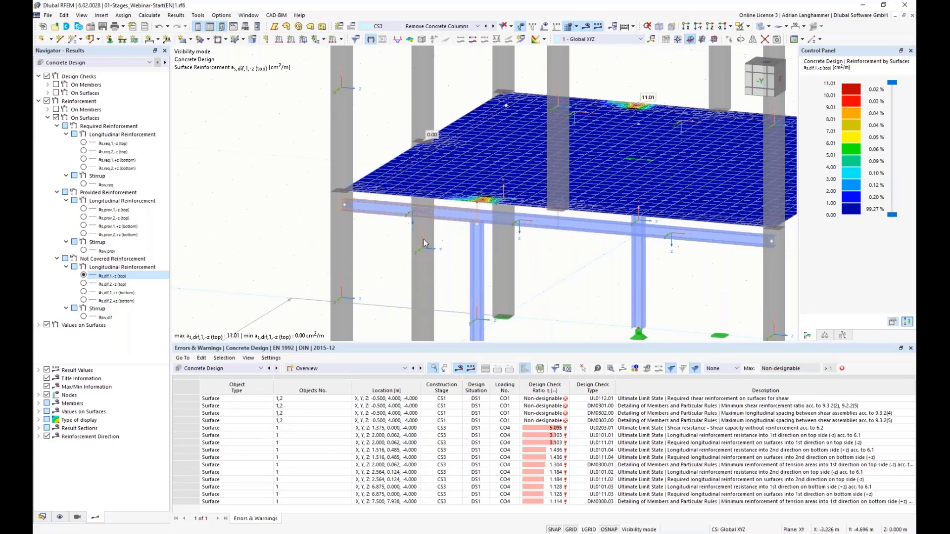
middle_drag(588, 255, 479, 261)
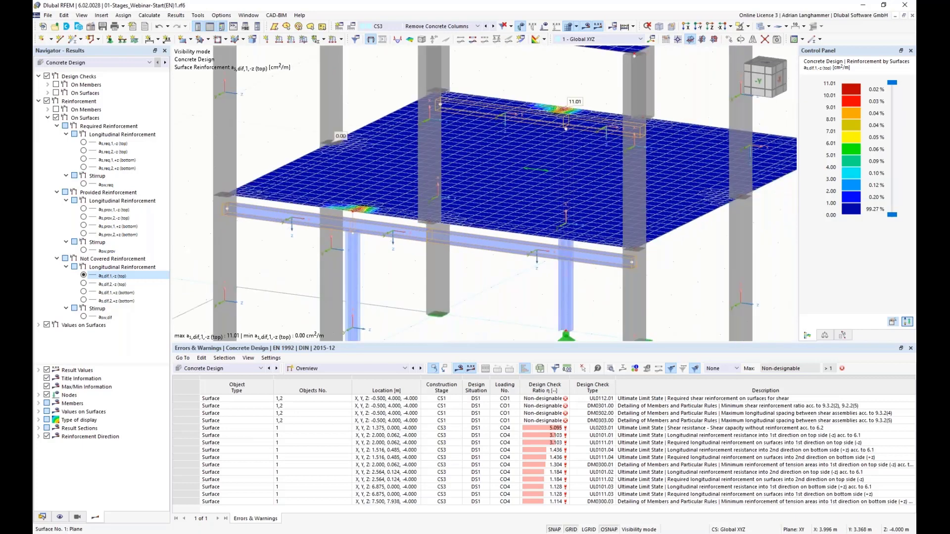
right_click(676, 141)
mouse_move(721, 172)
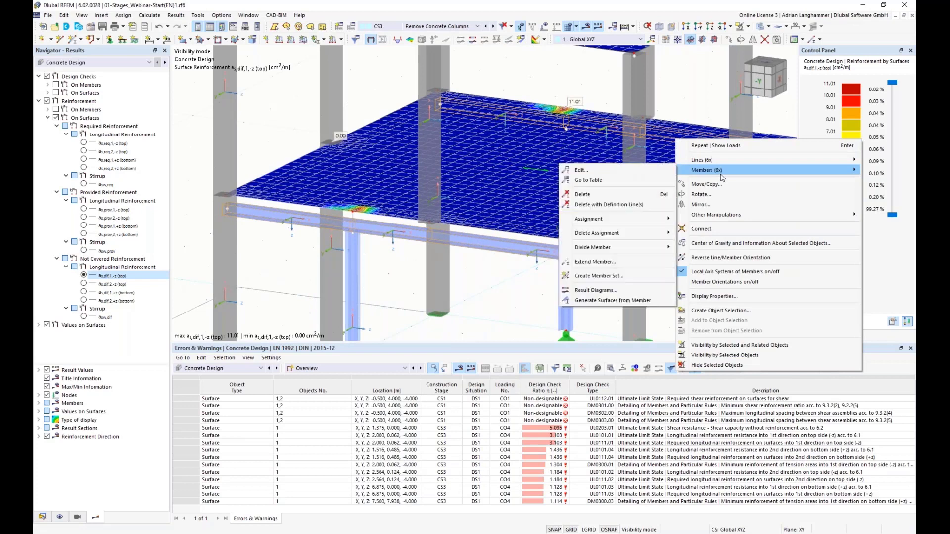
click(583, 170)
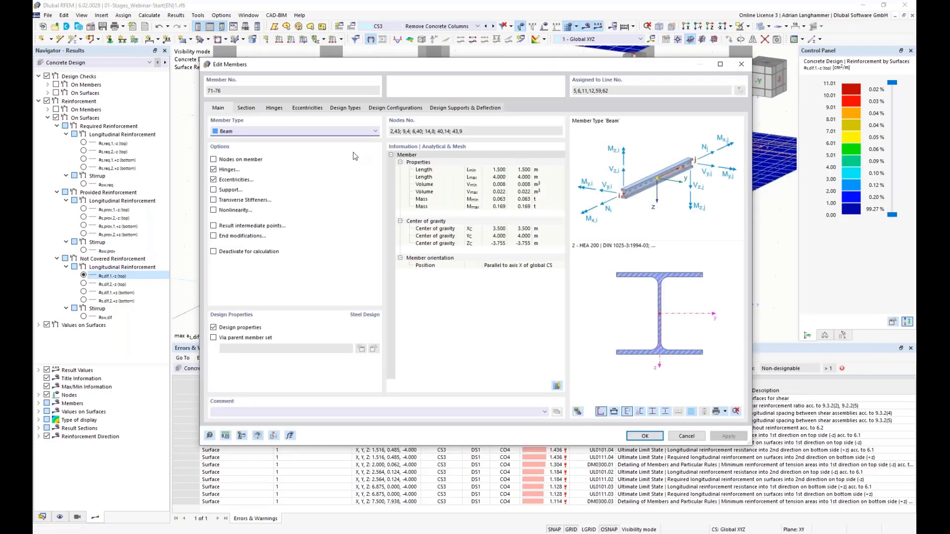
click(252, 108)
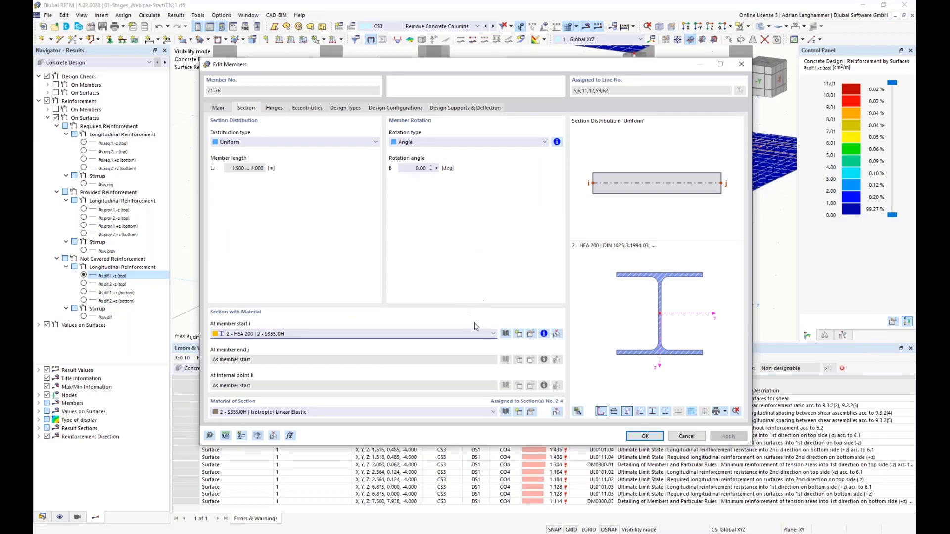
click(493, 335)
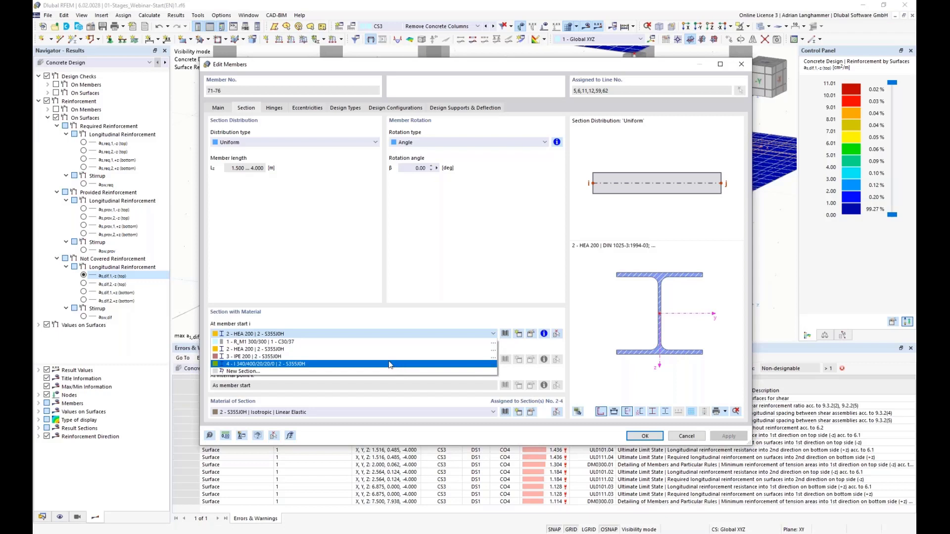
click(389, 365)
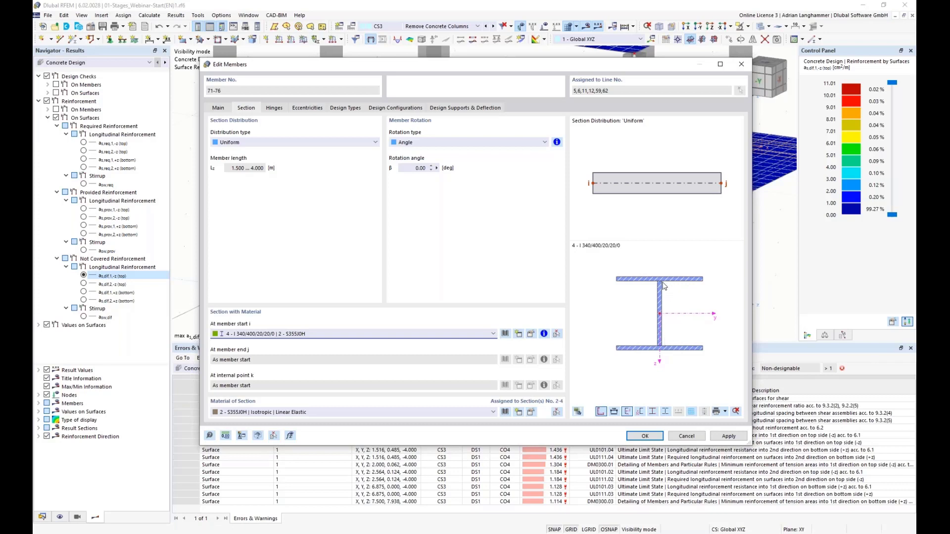
click(639, 436)
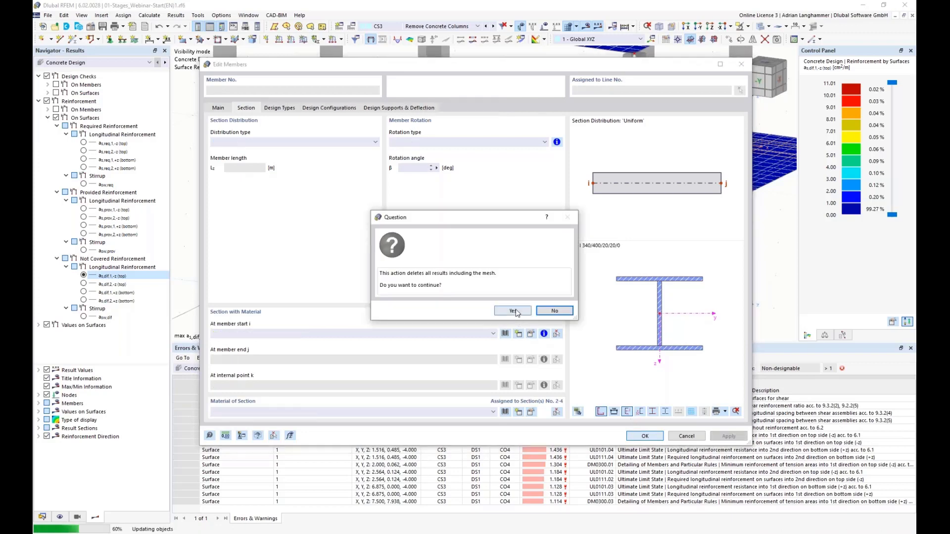
click(514, 311)
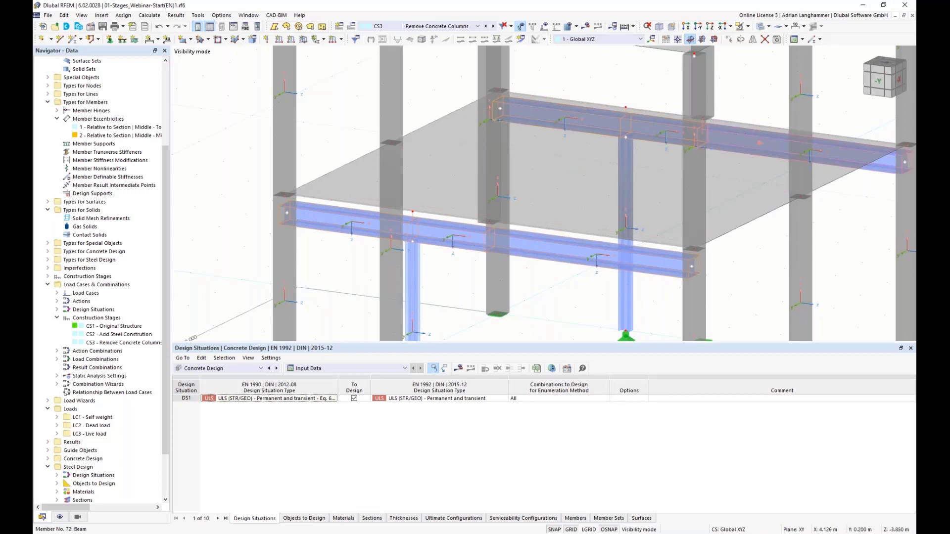
Step: Remove the eccentricities from the six steel girder members 71-76
right_click(313, 216)
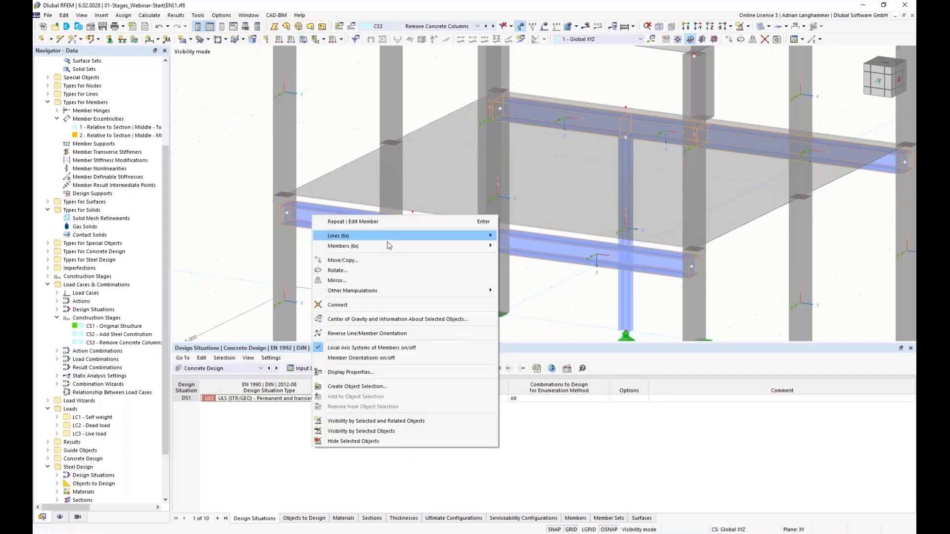
click(296, 228)
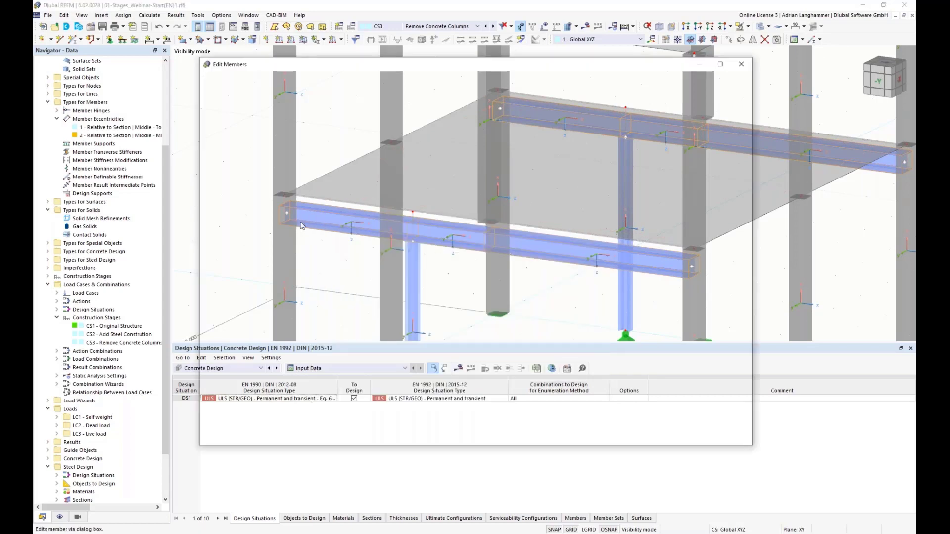
click(214, 179)
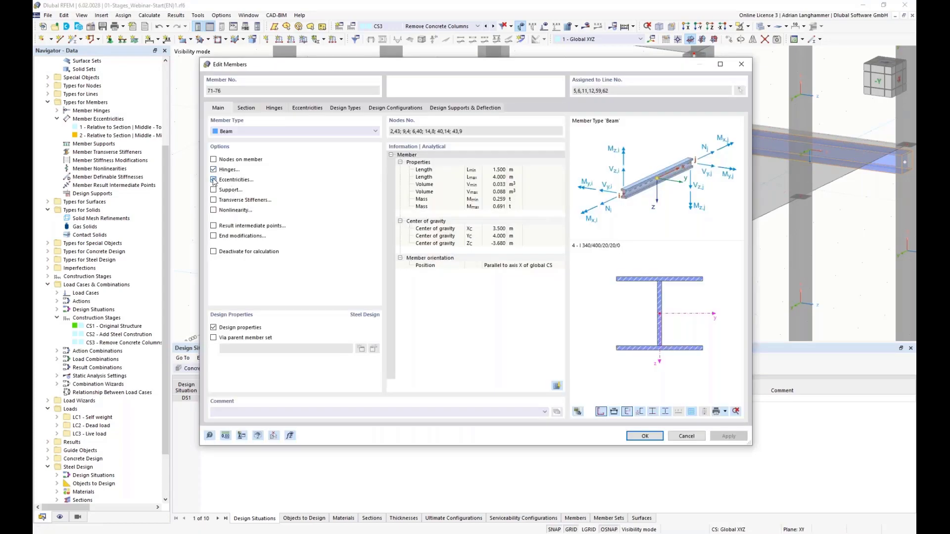
click(642, 435)
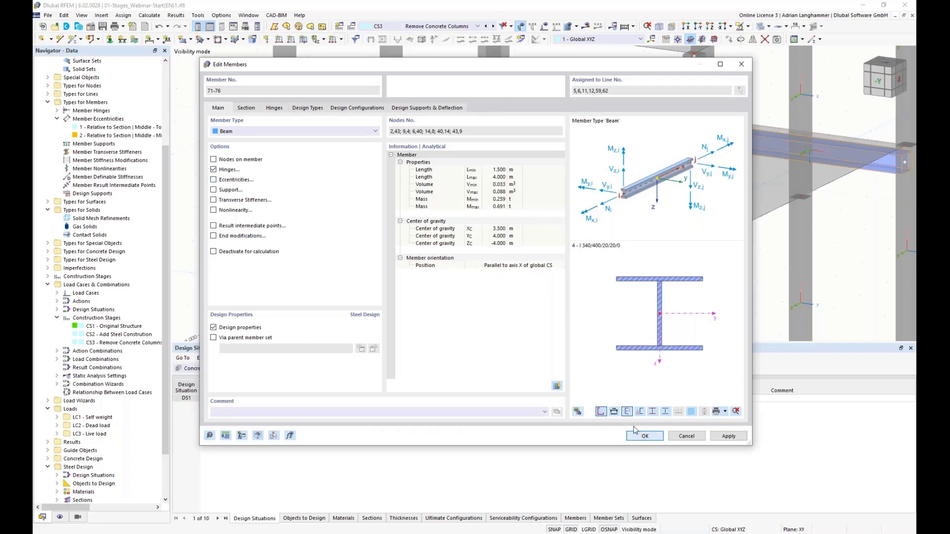
Step: Examine the position of the steel girders relative to the slab, in the view along the X axis and from several oblique angles
middle_drag(531, 301, 499, 304)
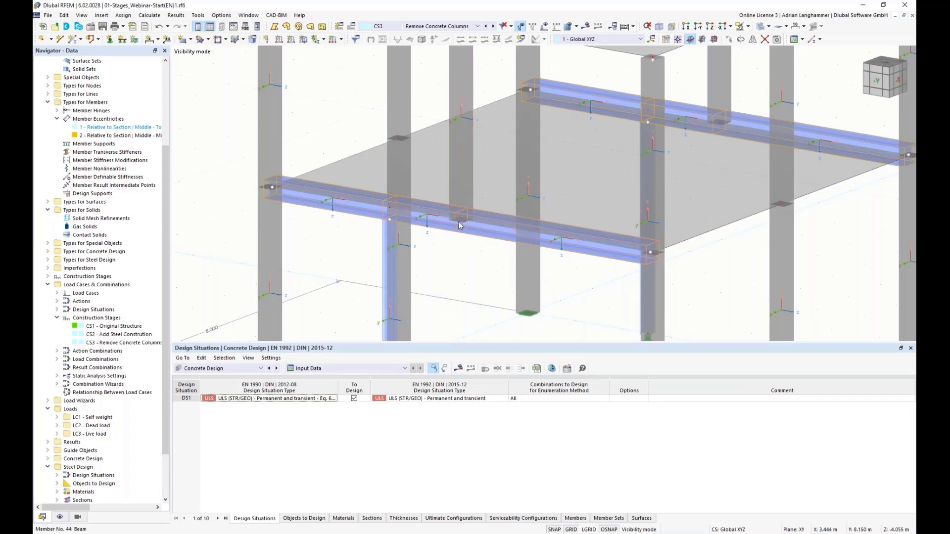
middle_drag(456, 217, 449, 251)
key(x)
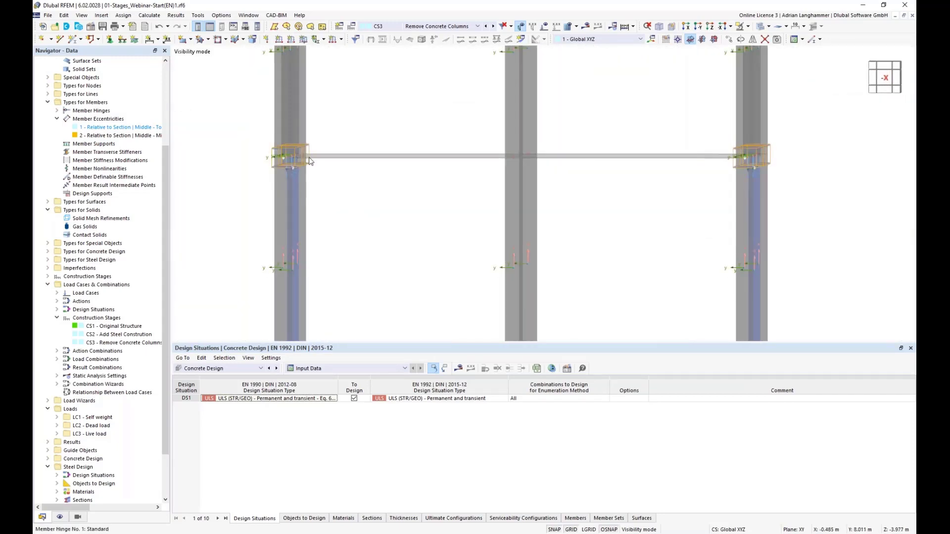
middle_drag(344, 202, 407, 219)
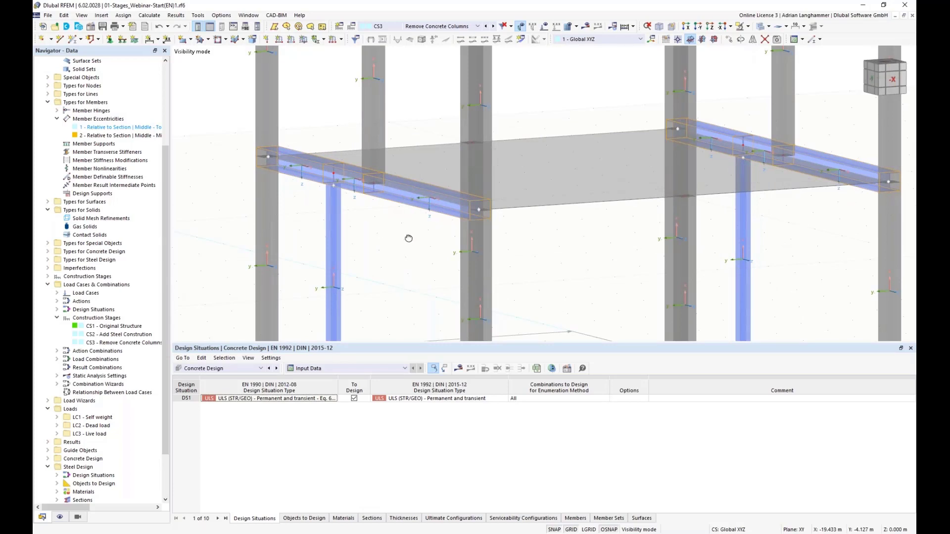
middle_drag(403, 246, 509, 254)
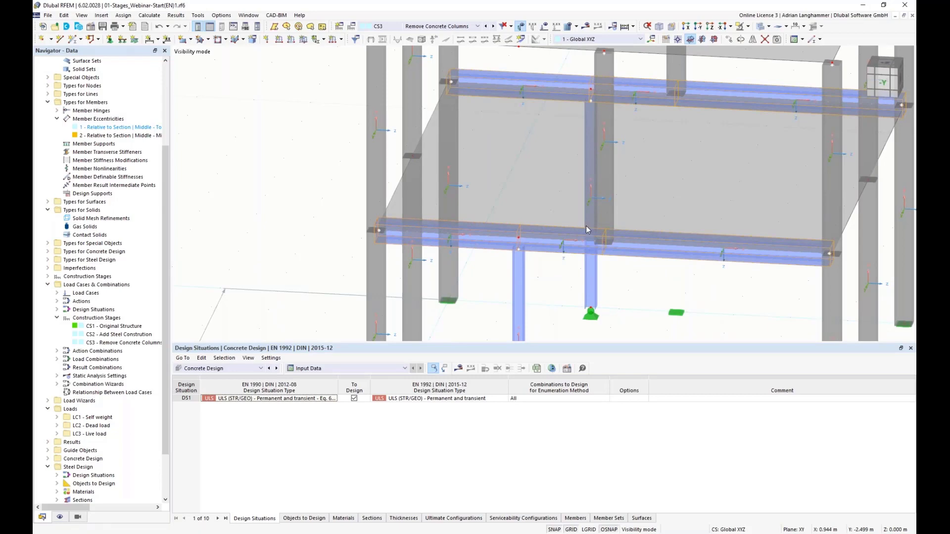
middle_drag(579, 286, 369, 183)
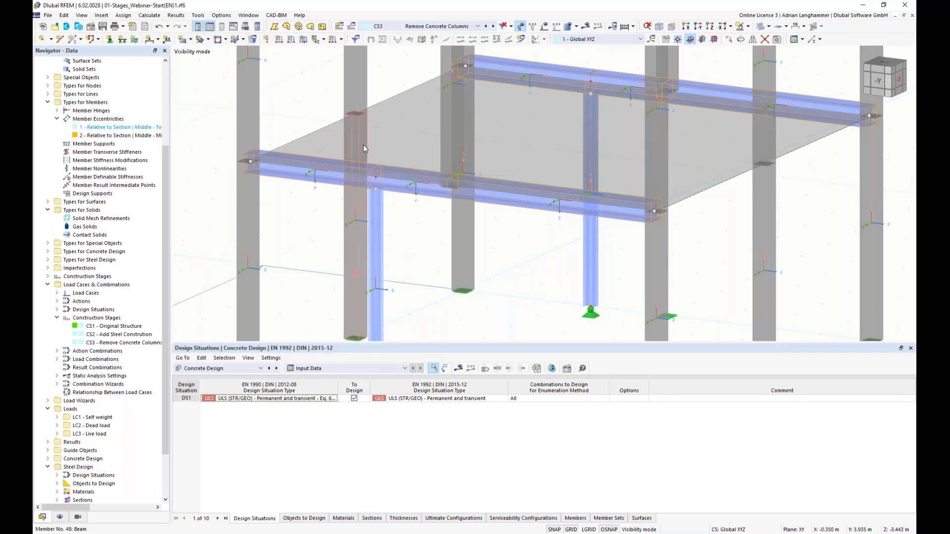
middle_drag(332, 162, 334, 163)
scroll(563, 277, down, 5)
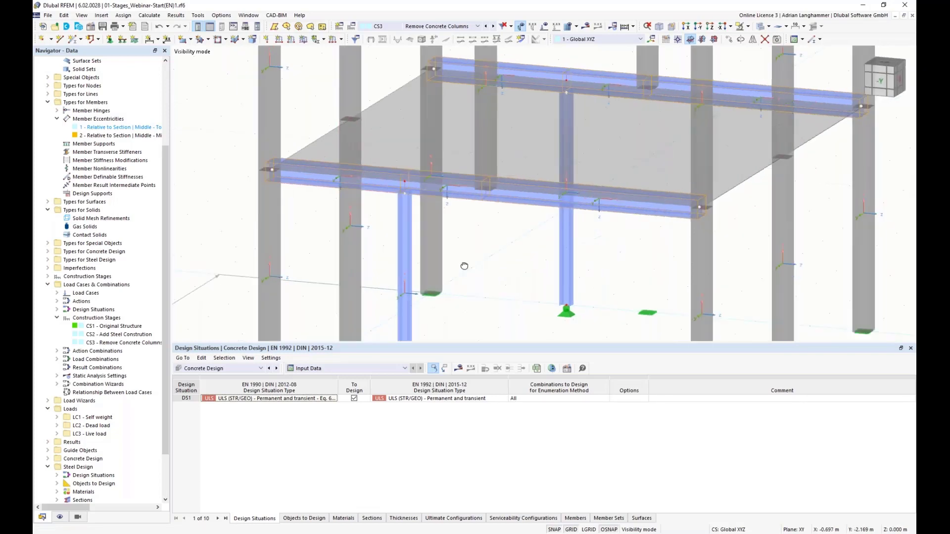
ctrl+middle_drag(563, 277, 514, 210)
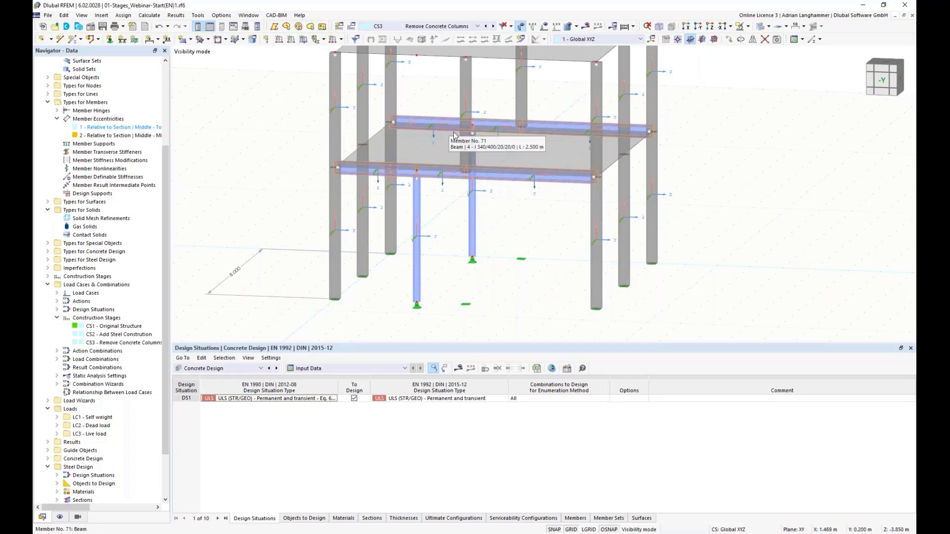
Step: Switch the table to the Steel Design input data and decline starting the steel calculation
middle_drag(447, 218, 457, 172)
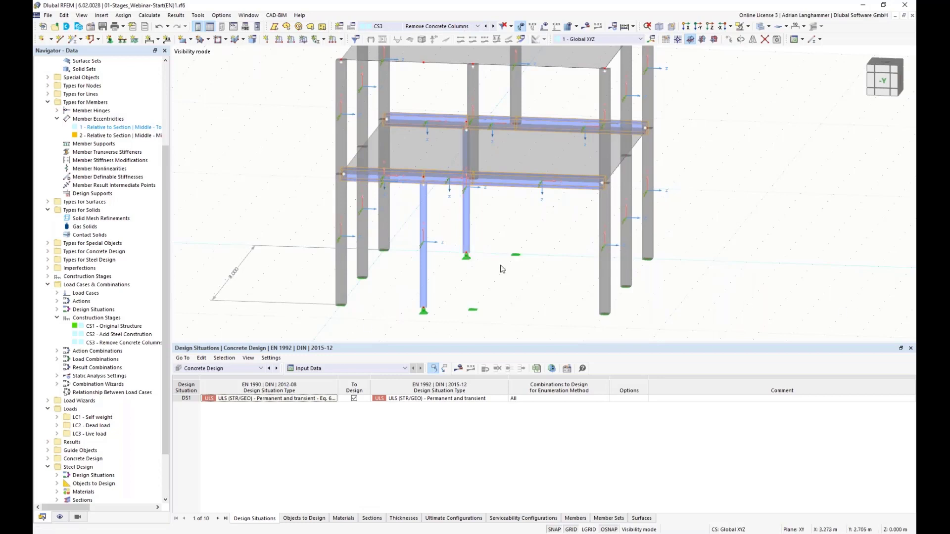
click(238, 368)
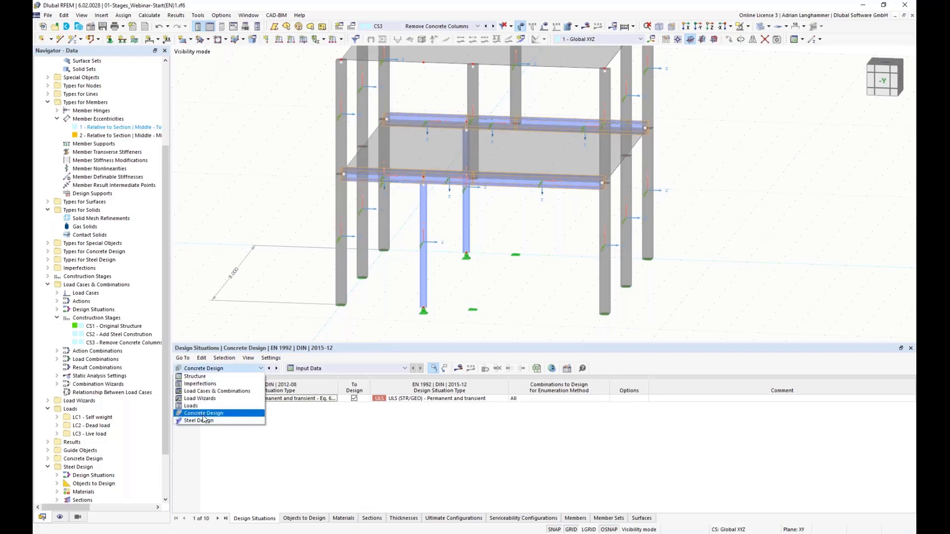
click(204, 420)
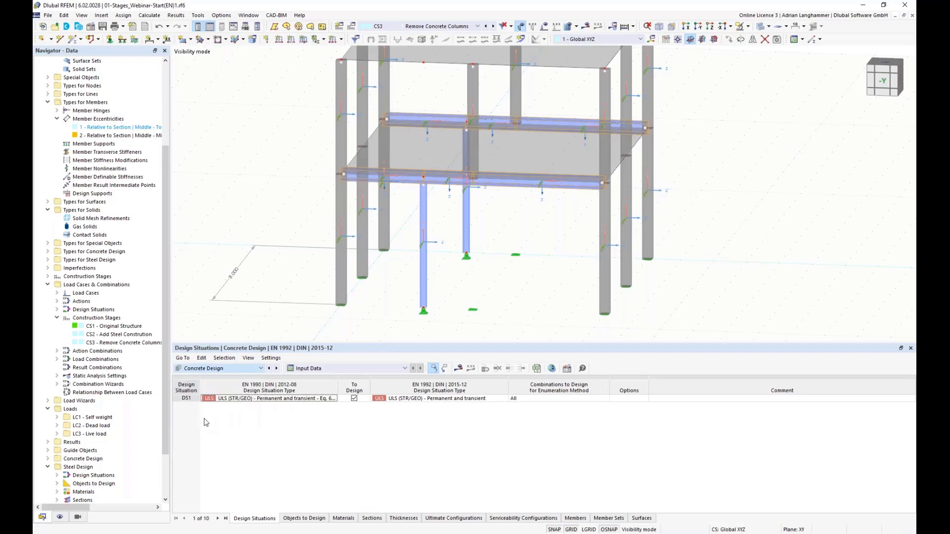
click(459, 369)
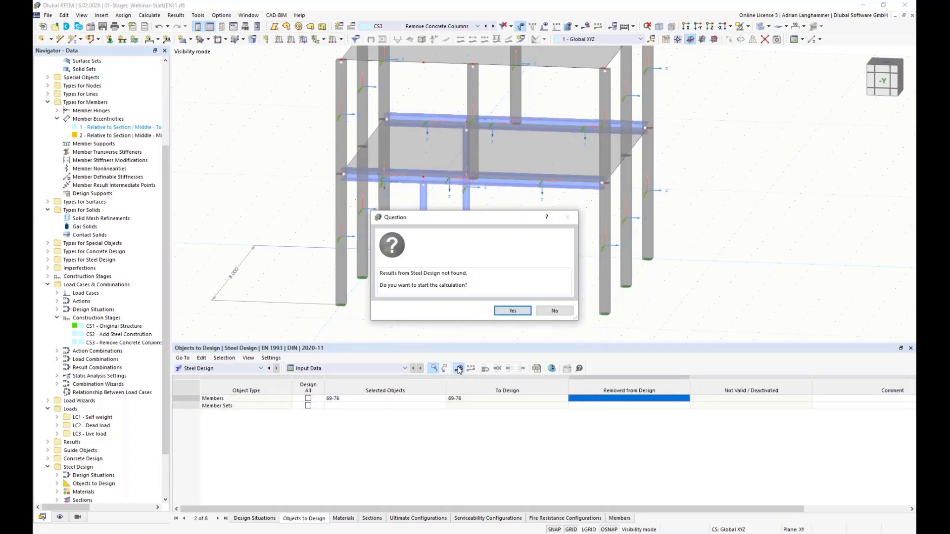
click(555, 311)
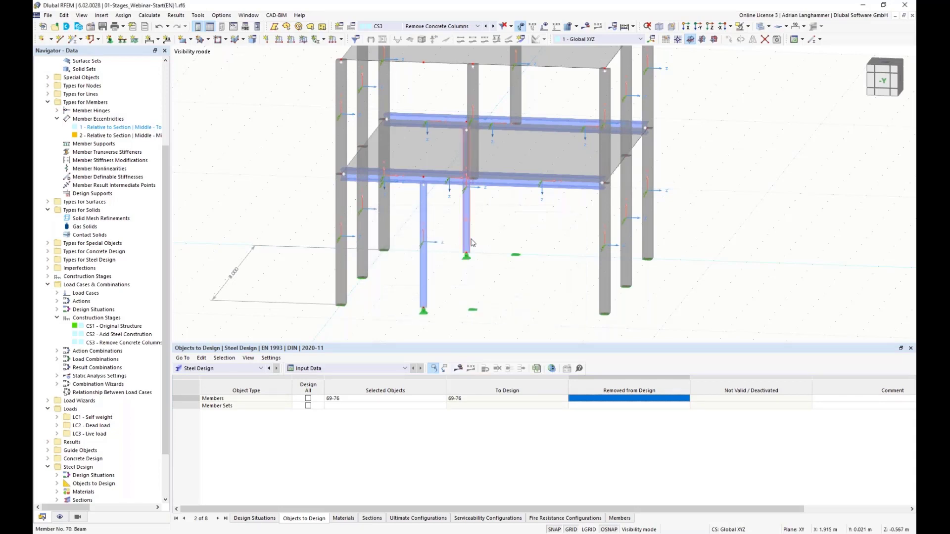
Step: Delete line hinge 1, the one defined as fixed if positive, from the line types of the model
ctrl+middle_drag(572, 250, 643, 242)
scroll(483, 265, up, 5)
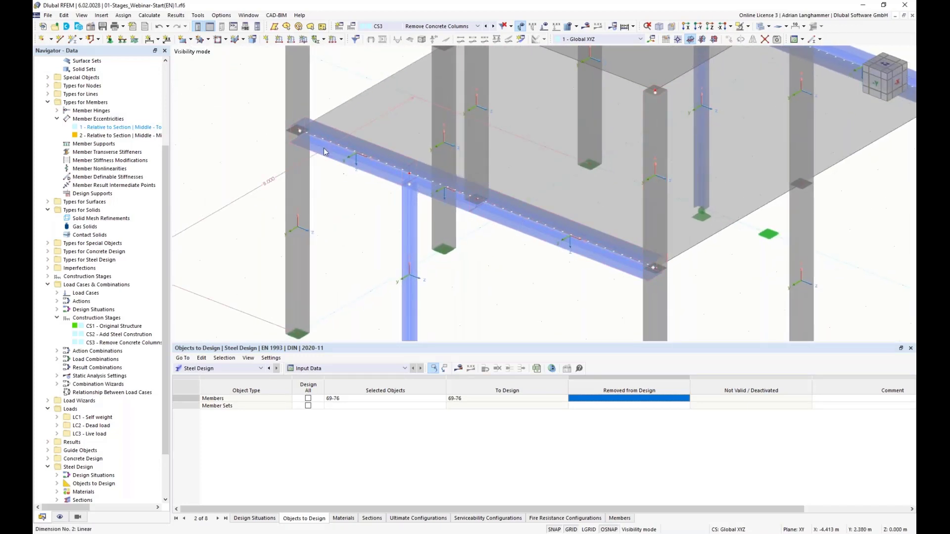
middle_drag(325, 161, 636, 205)
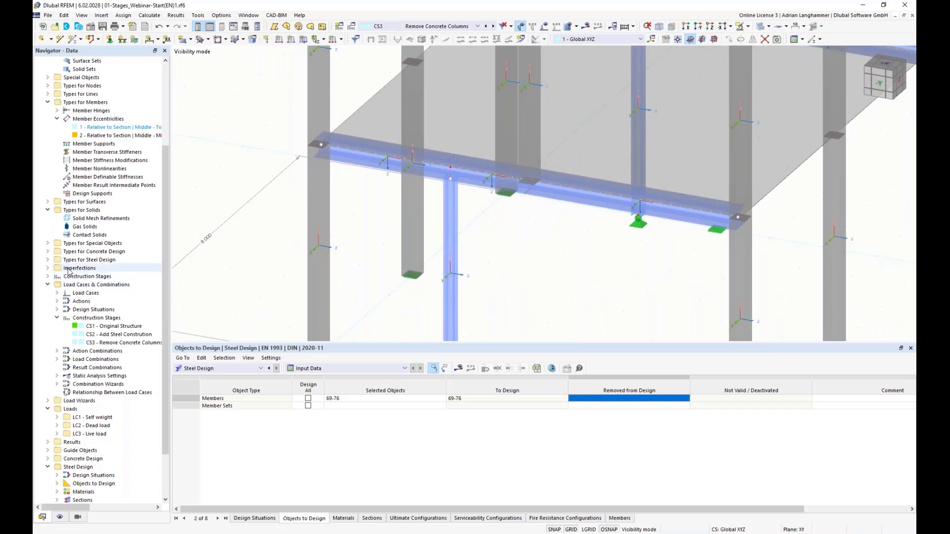
scroll(45, 238, up, 3)
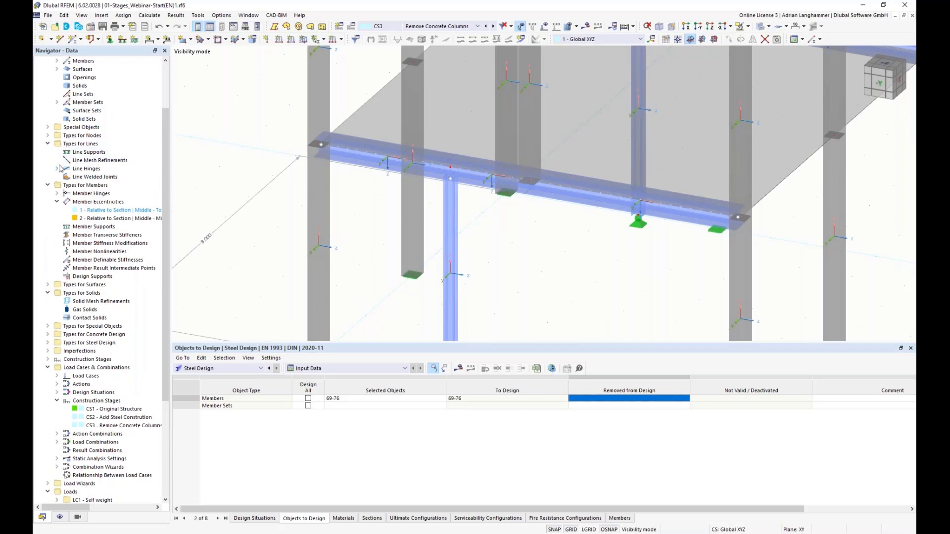
click(57, 169)
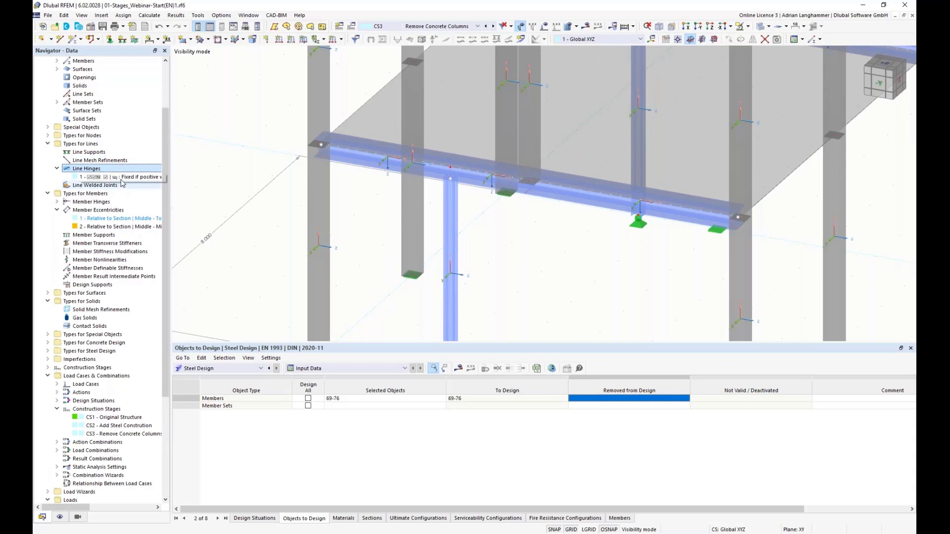
click(149, 177)
key(Delete)
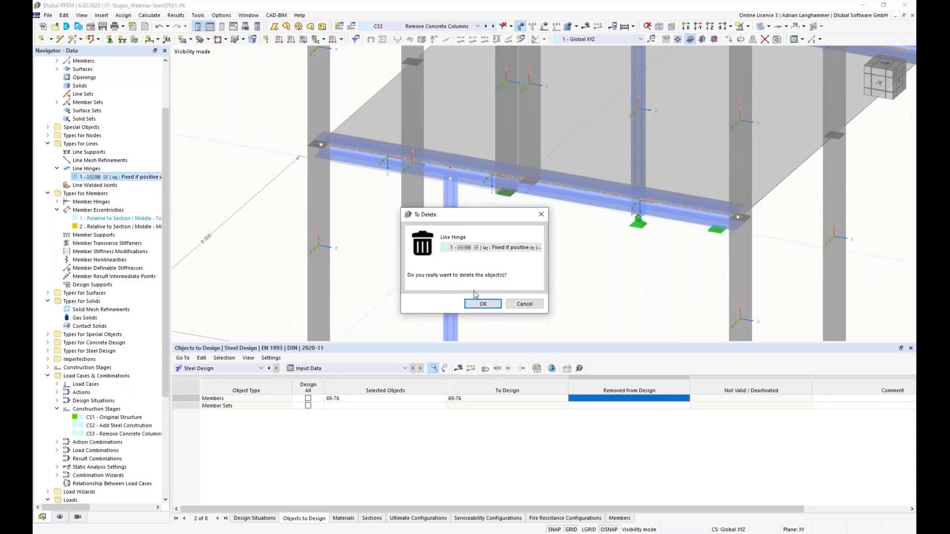
click(484, 304)
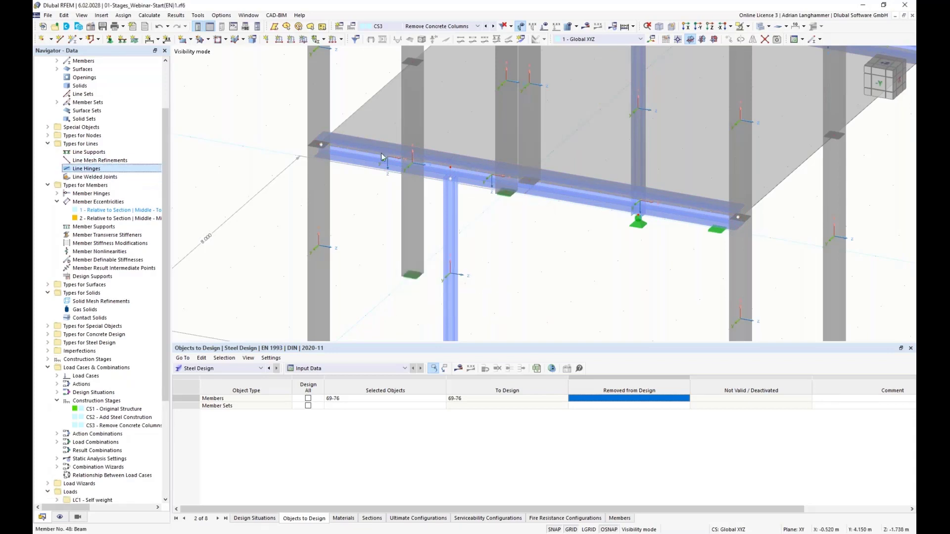
Step: Calculate the Steel Design results for members 69-76
middle_drag(515, 274, 578, 248)
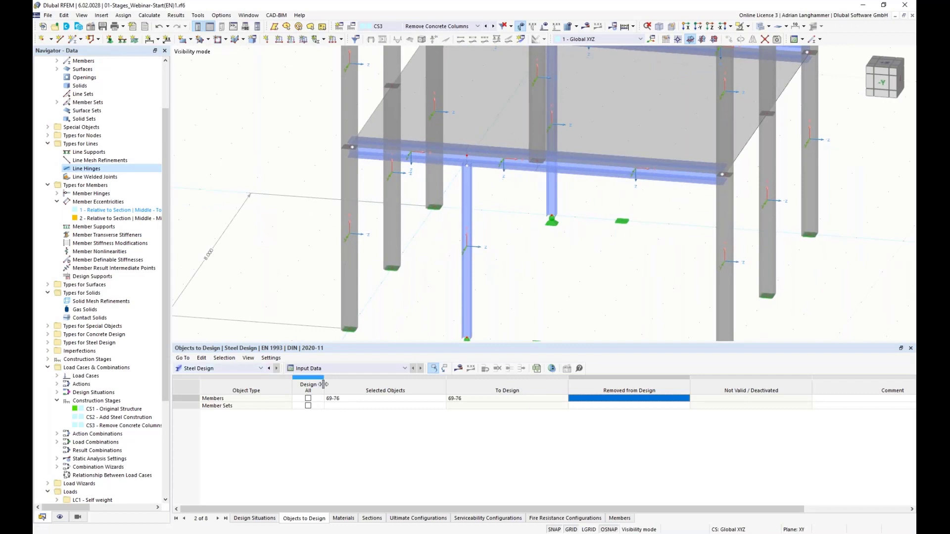
click(459, 368)
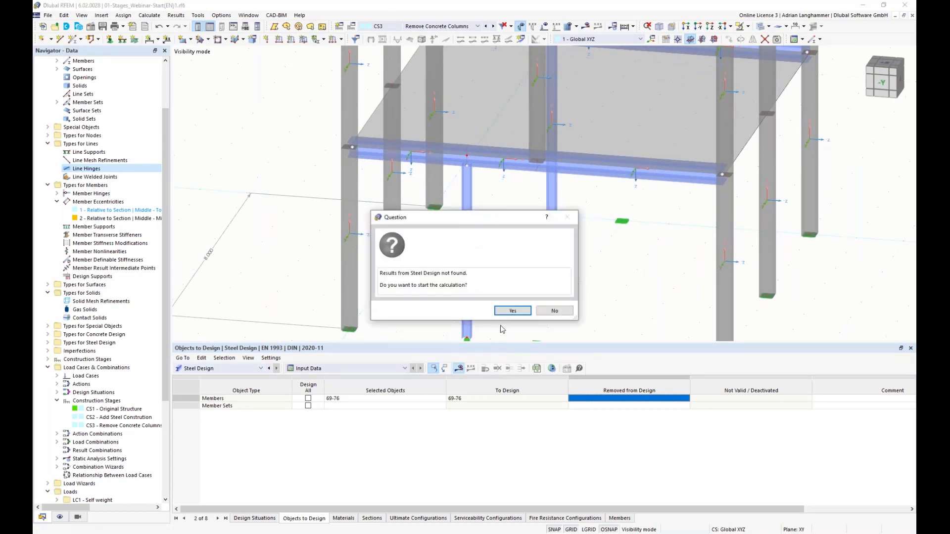
click(512, 311)
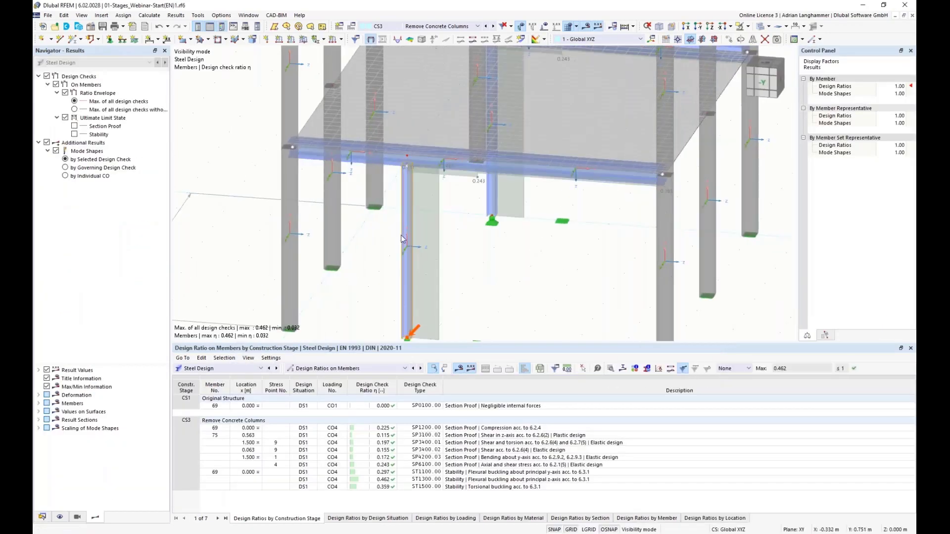
Step: Examine the design check ratios on the steel girders and steel columns from several angles
ctrl+middle_drag(490, 266, 366, 159)
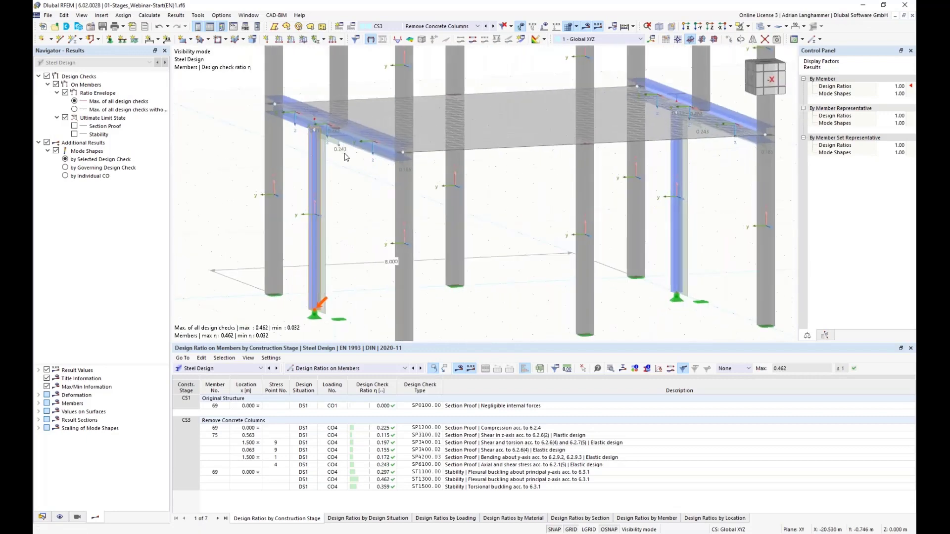
scroll(385, 141, up, 3)
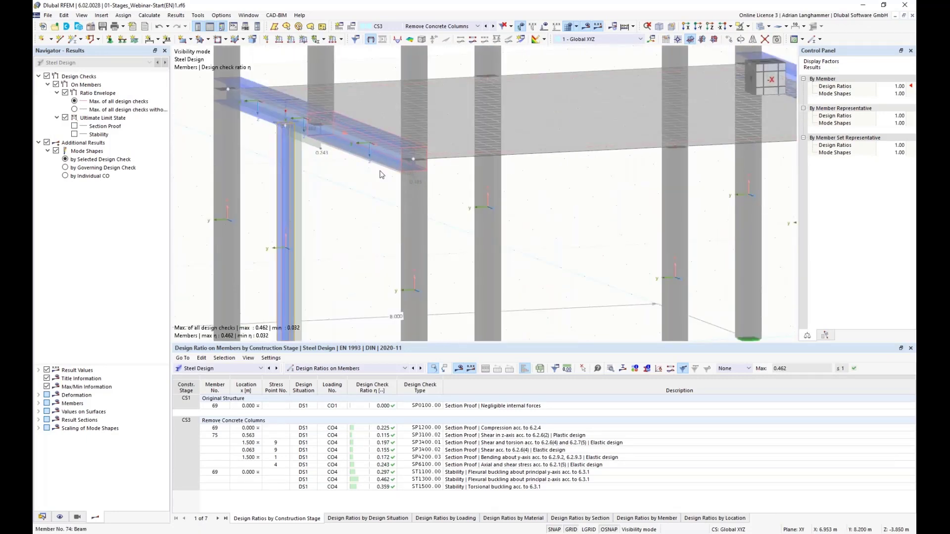
scroll(406, 152, up, 1)
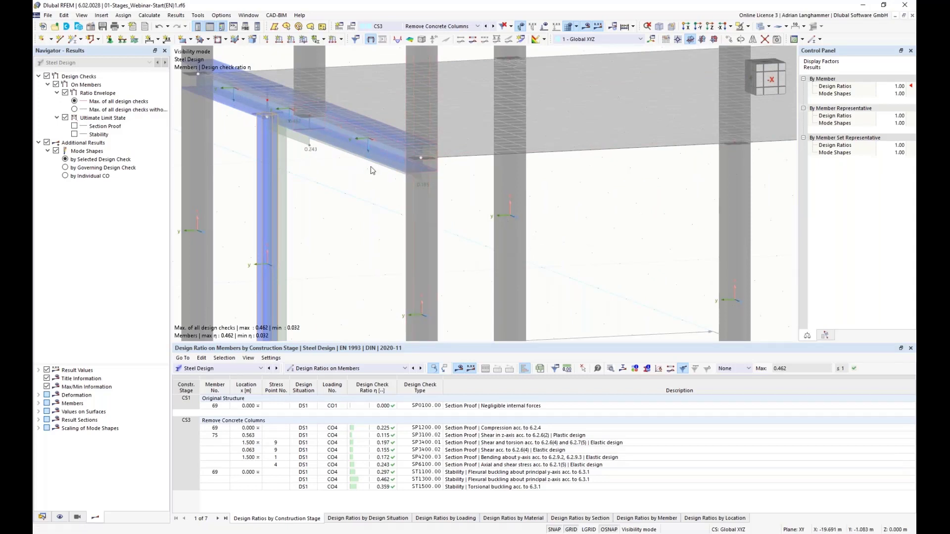
ctrl+middle_drag(368, 170, 503, 180)
ctrl+middle_drag(282, 151, 496, 213)
scroll(421, 218, down, 2)
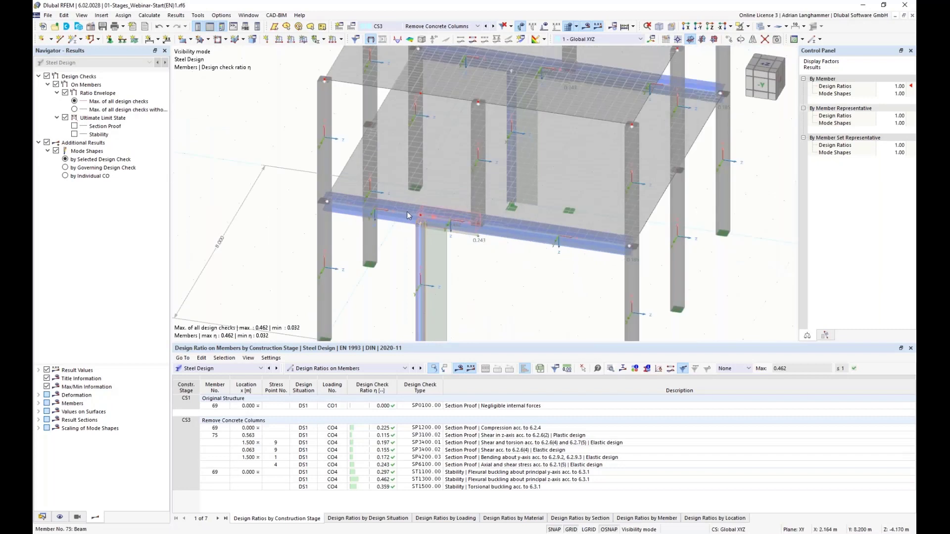
ctrl+middle_drag(380, 222, 443, 184)
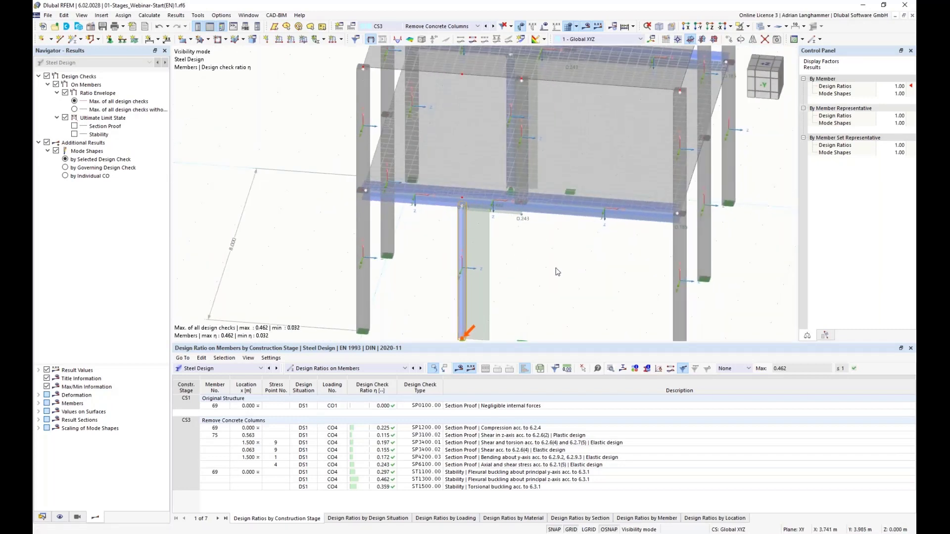
middle_drag(548, 250, 511, 238)
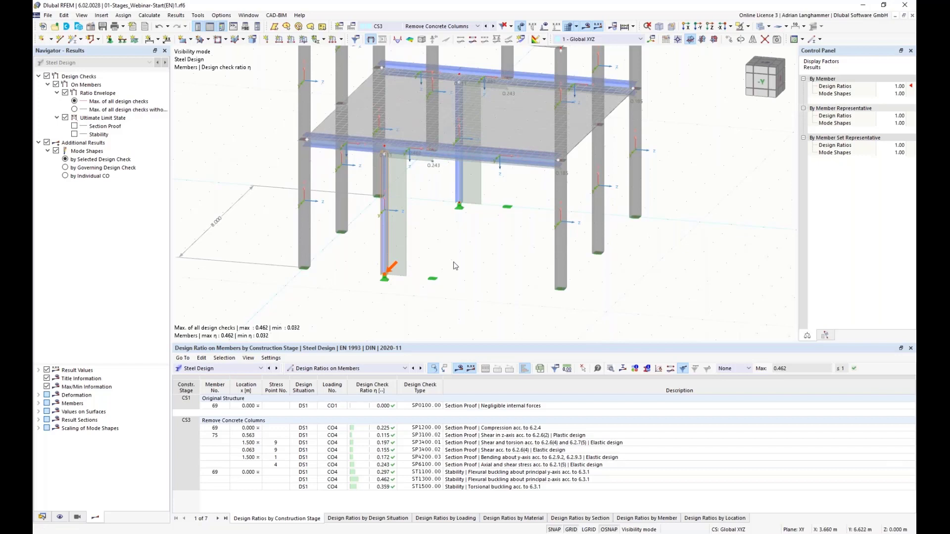
Step: Switch the table to Concrete Design and calculate its missing results
click(222, 369)
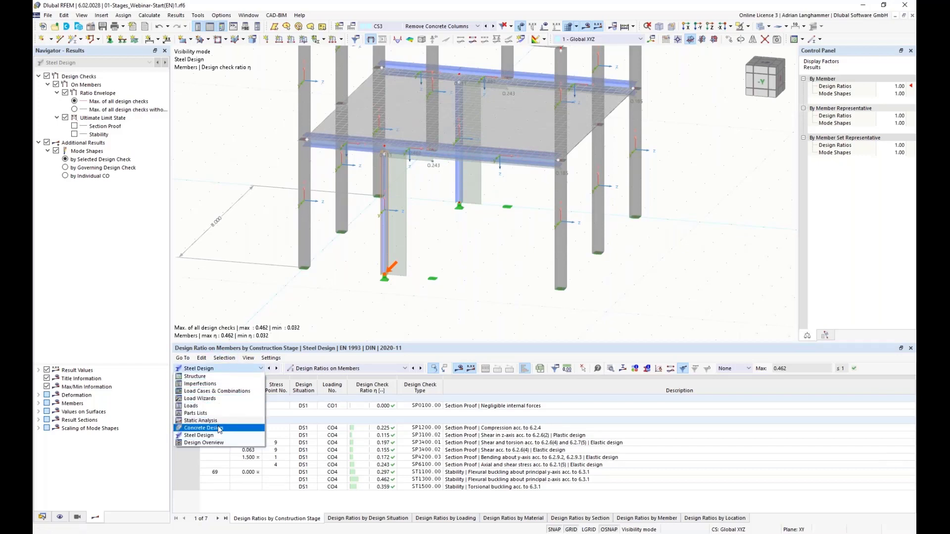
click(221, 428)
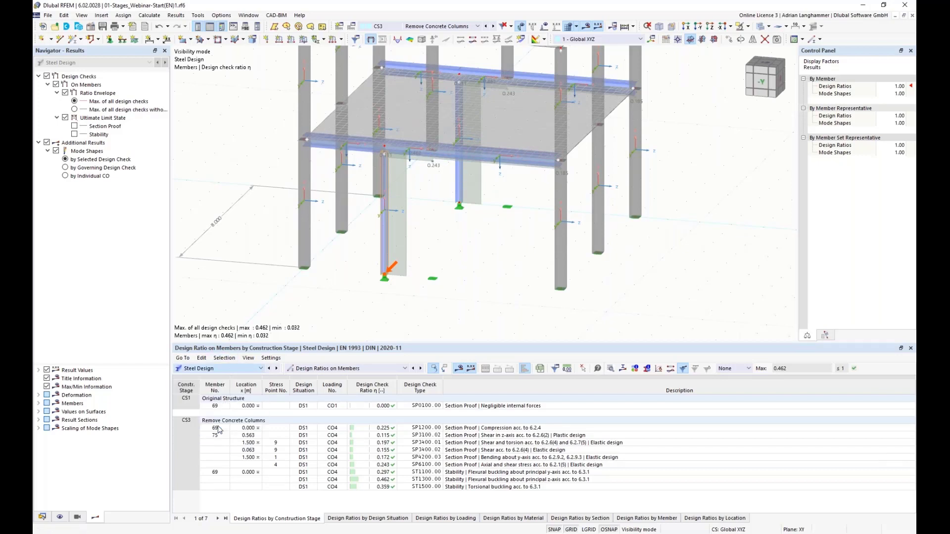
click(458, 370)
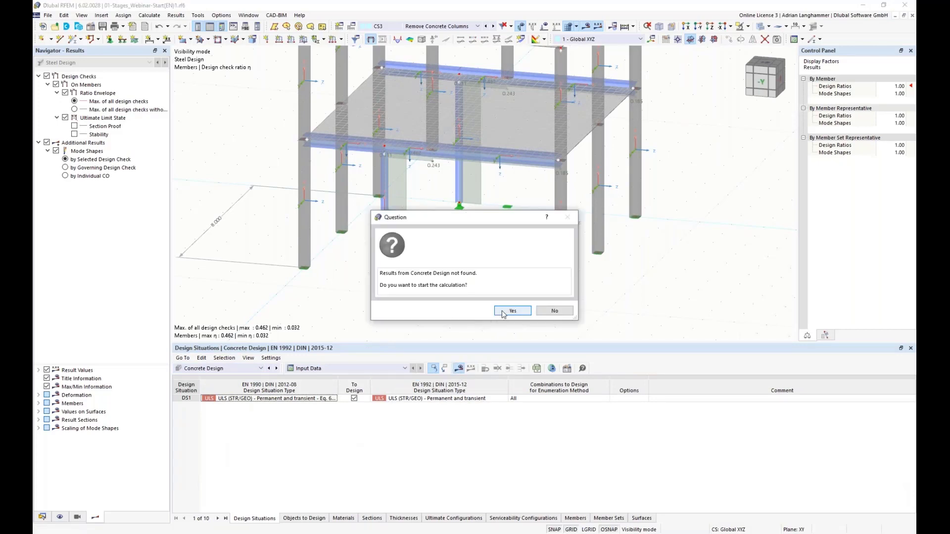
click(503, 311)
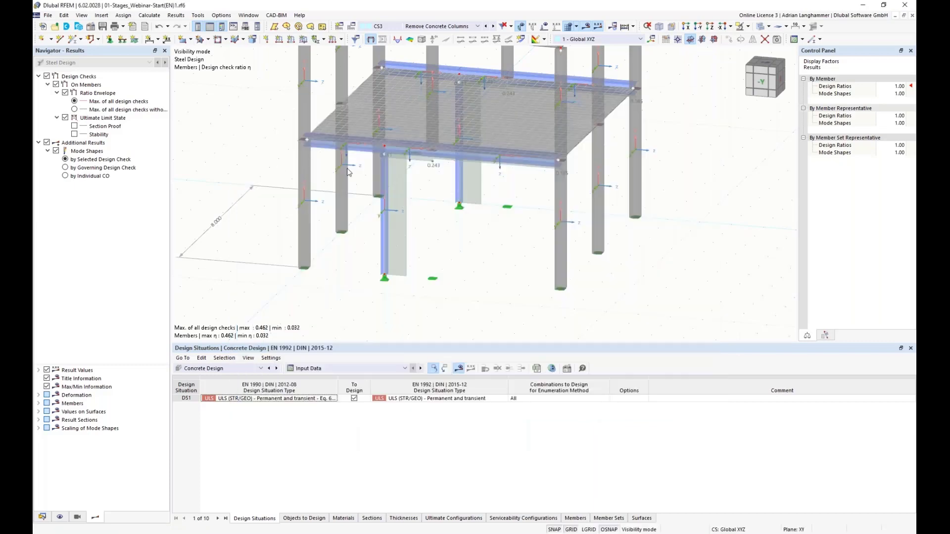
Step: Compare the slabs' not covered top reinforcement in direction 1 between construction stages CS1 Original Structure and CS3 Remove Concrete Columns
ctrl+middle_drag(378, 149, 480, 42)
click(476, 26)
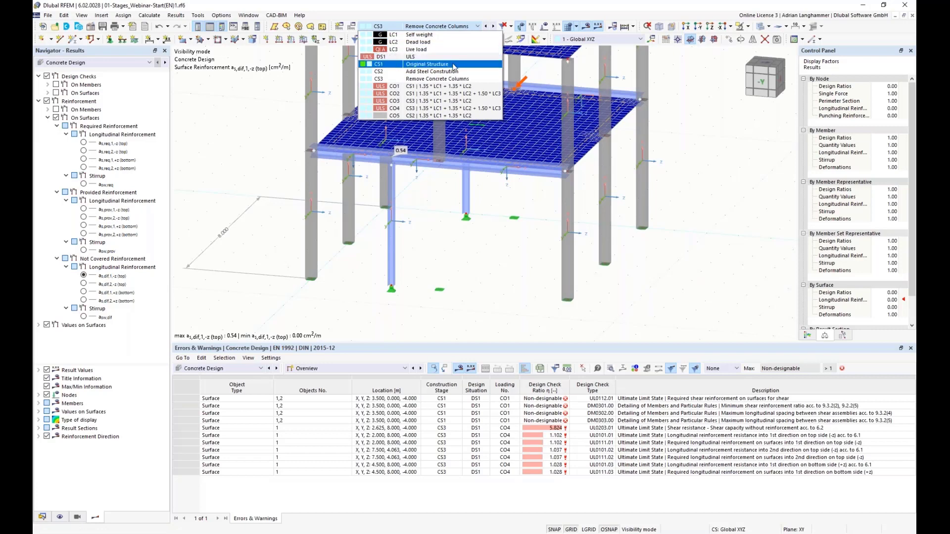
click(453, 68)
middle_drag(456, 208, 442, 224)
click(476, 26)
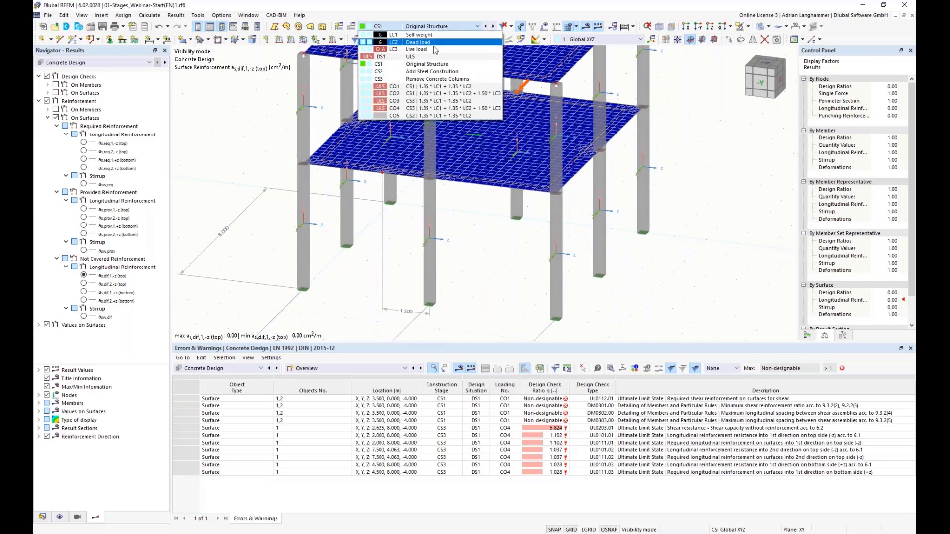
click(422, 80)
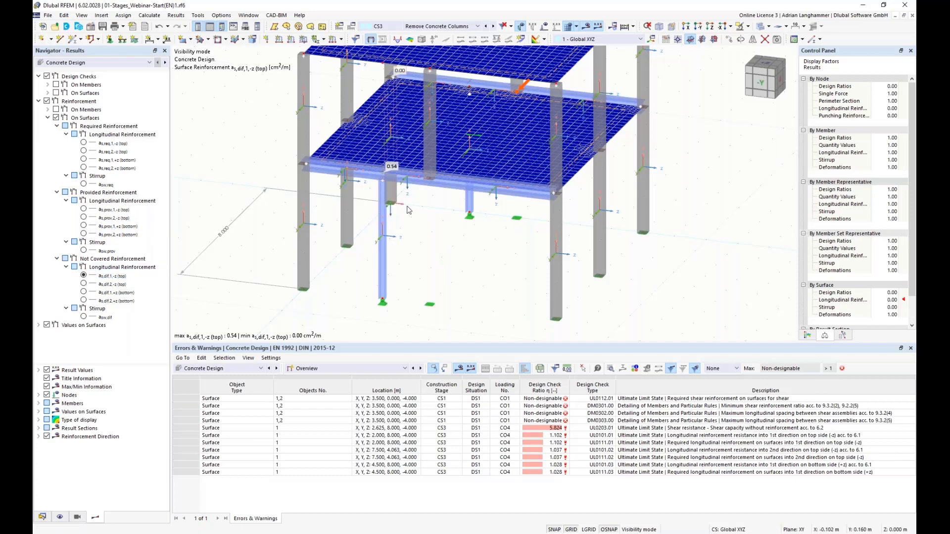
Step: Examine up close the not covered top reinforcement in direction 1 at the front slab edge above the steel column
middle_drag(389, 210, 466, 248)
scroll(415, 203, up, 4)
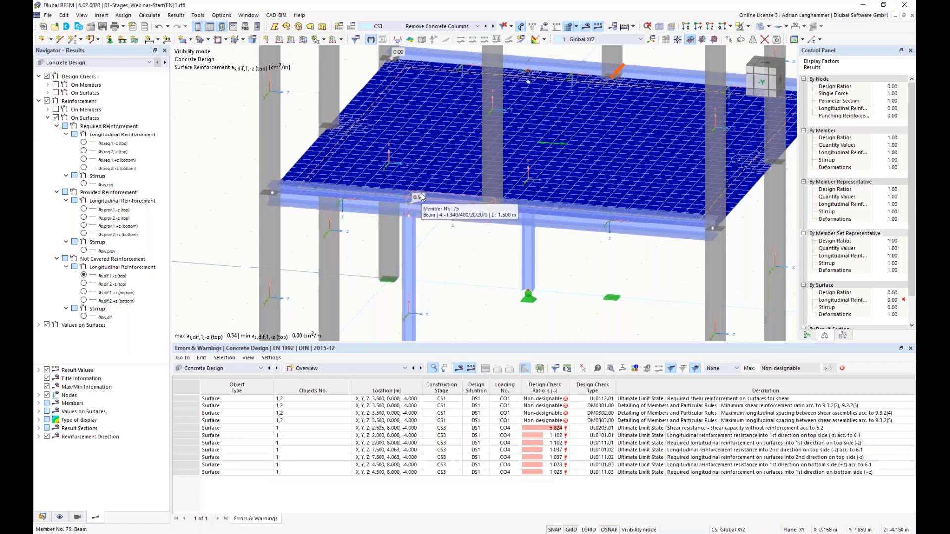
scroll(407, 197, up, 5)
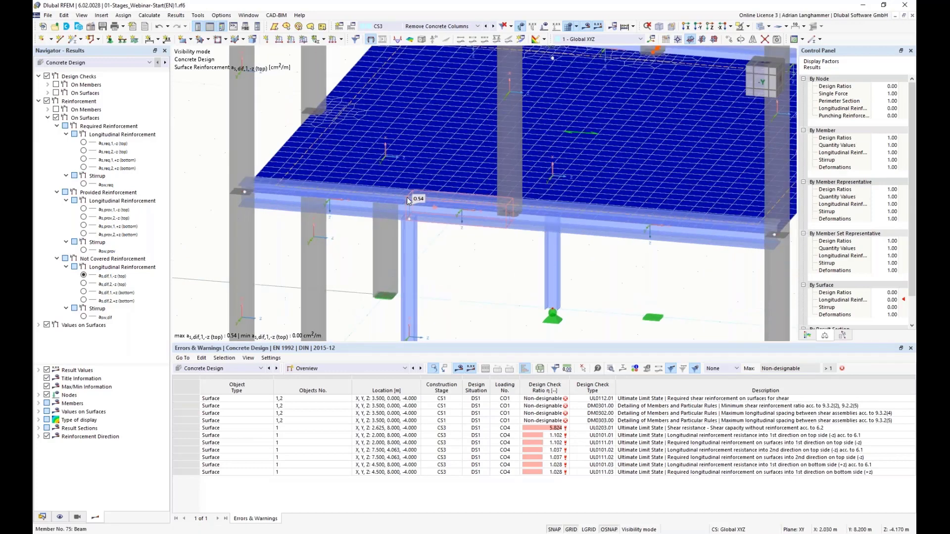
ctrl+middle_drag(438, 216, 442, 232)
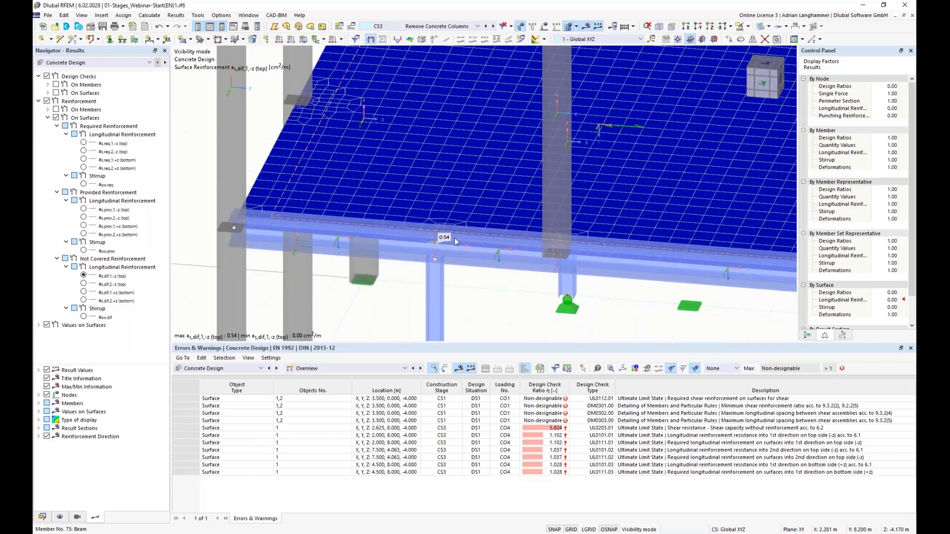
scroll(433, 222, down, 3)
ctrl+middle_drag(433, 221, 346, 245)
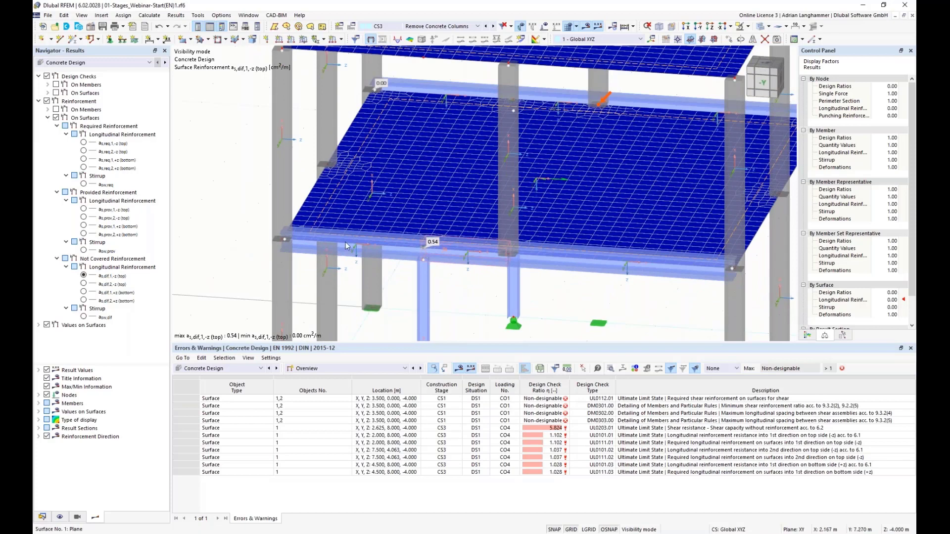
Step: Display the slab's not covered top reinforcement in direction 2 and bottom reinforcement in direction 1, and examine where each peaks
click(84, 284)
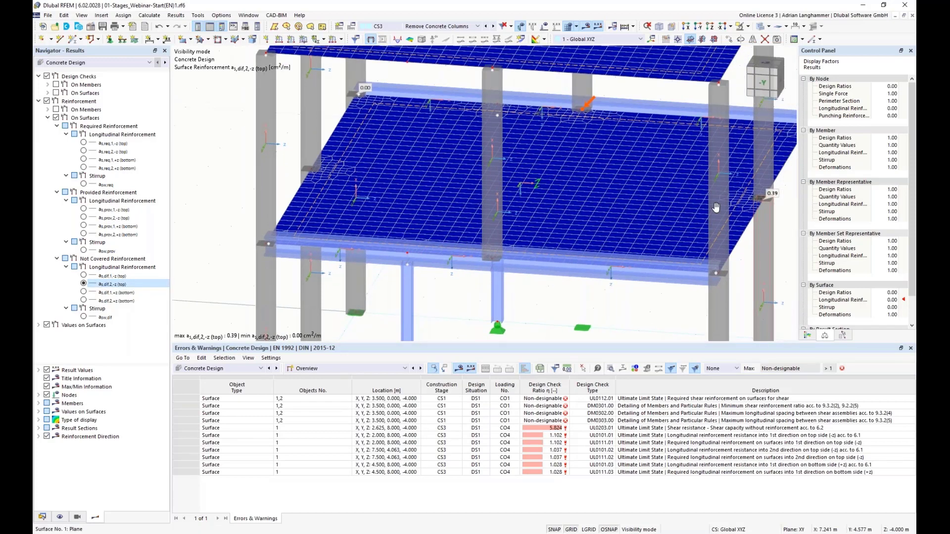
middle_drag(771, 207, 705, 208)
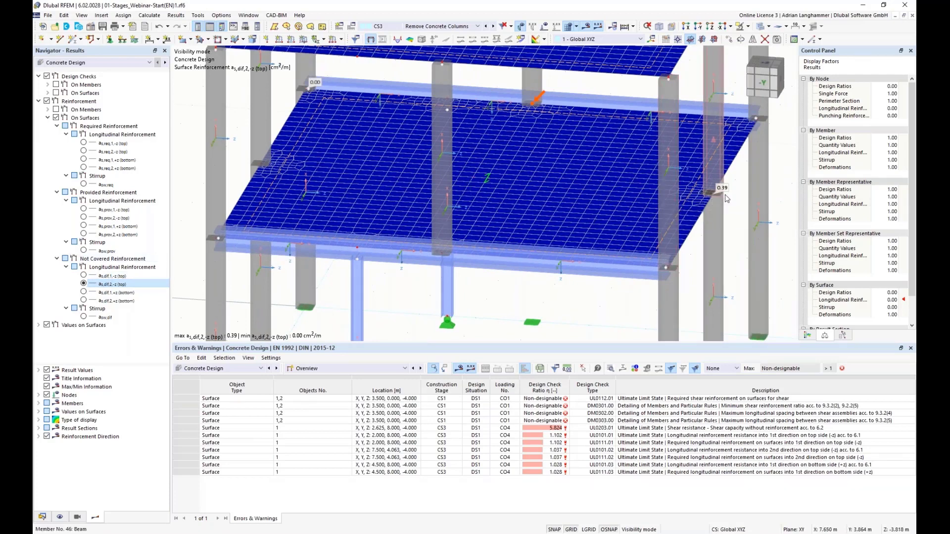
click(84, 292)
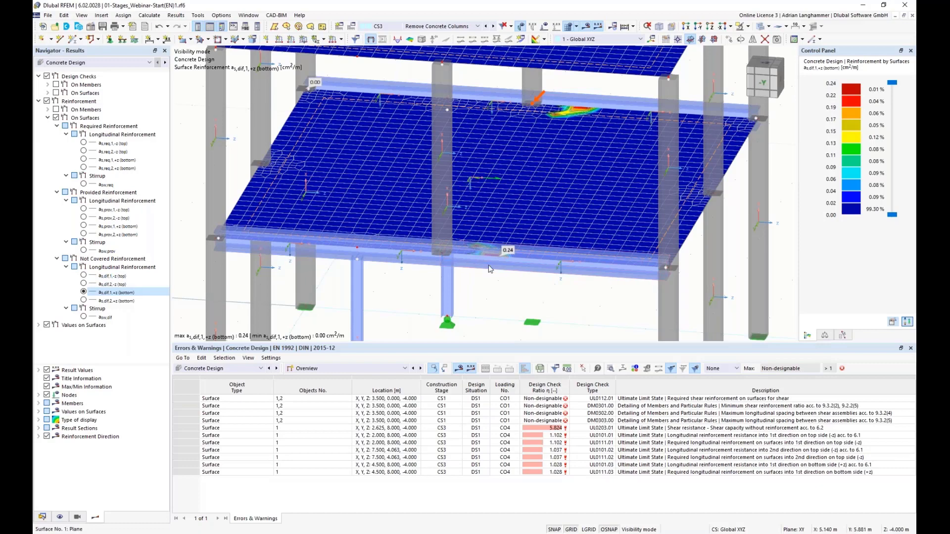
ctrl+middle_drag(486, 293, 485, 244)
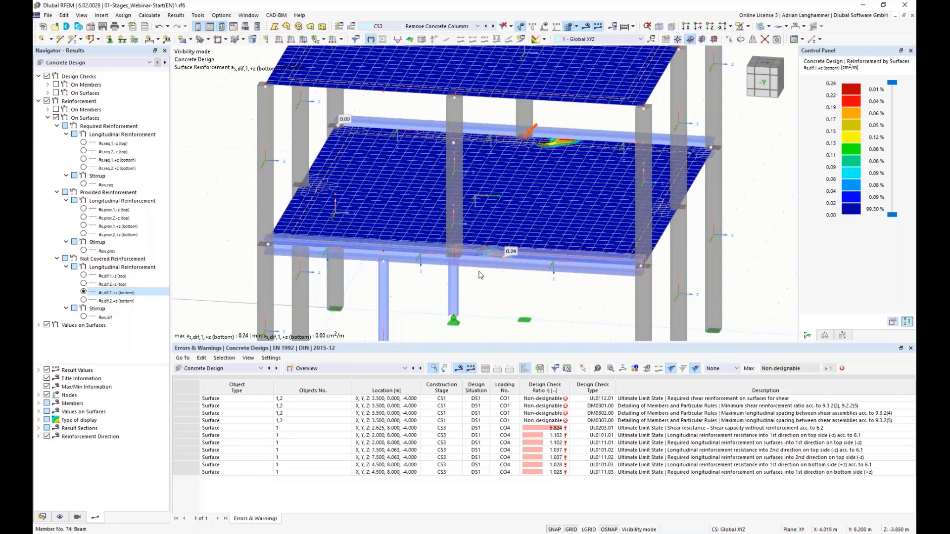
Step: Shrink the results table to enlarge the model view and show the whole building with its bottom reinforcement results
scroll(485, 244, down, 2)
middle_drag(486, 244, 404, 208)
scroll(404, 207, down, 1)
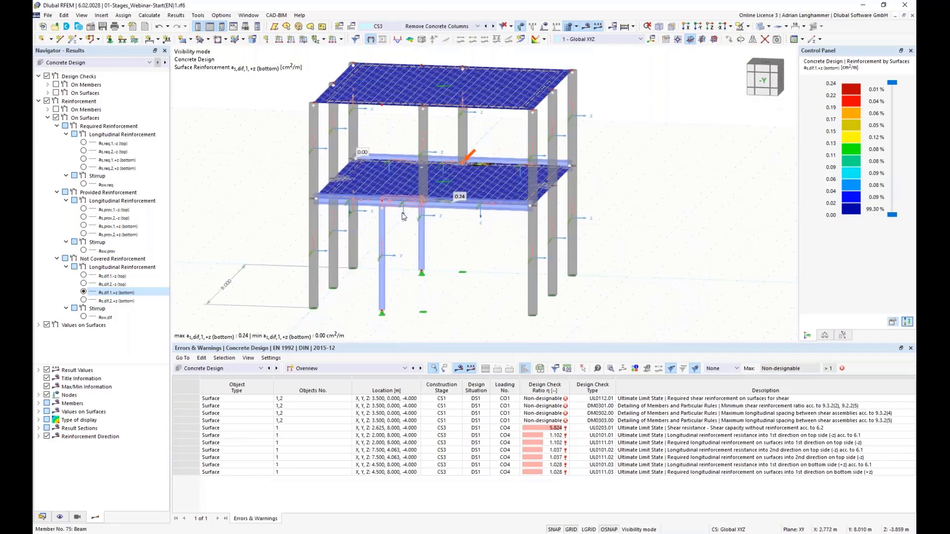
scroll(448, 252, down, 1)
ctrl+middle_drag(448, 252, 461, 291)
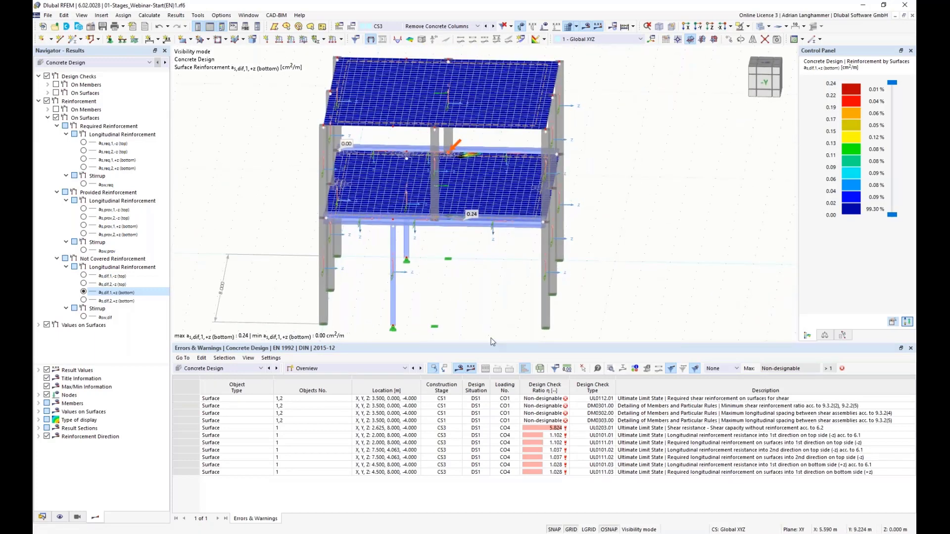
drag(494, 342, 494, 366)
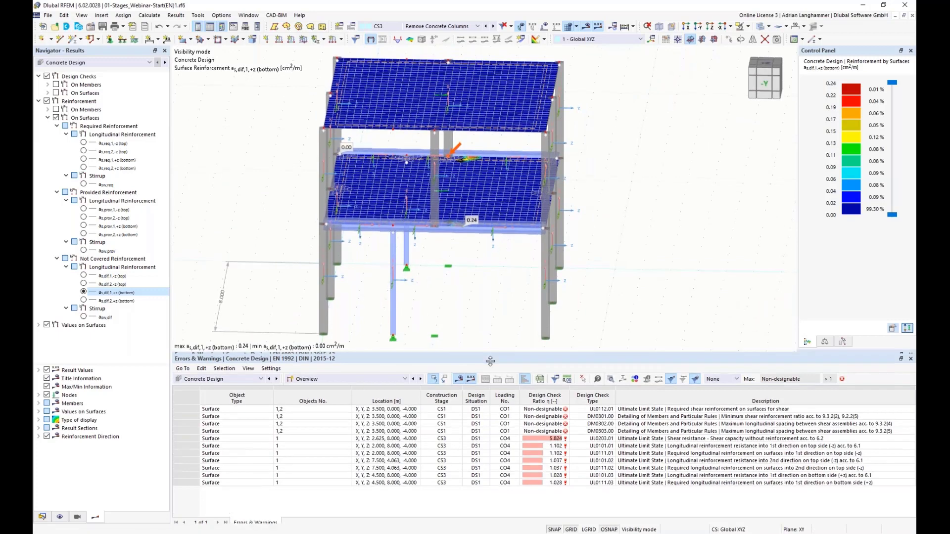
ctrl+middle_drag(477, 317, 510, 319)
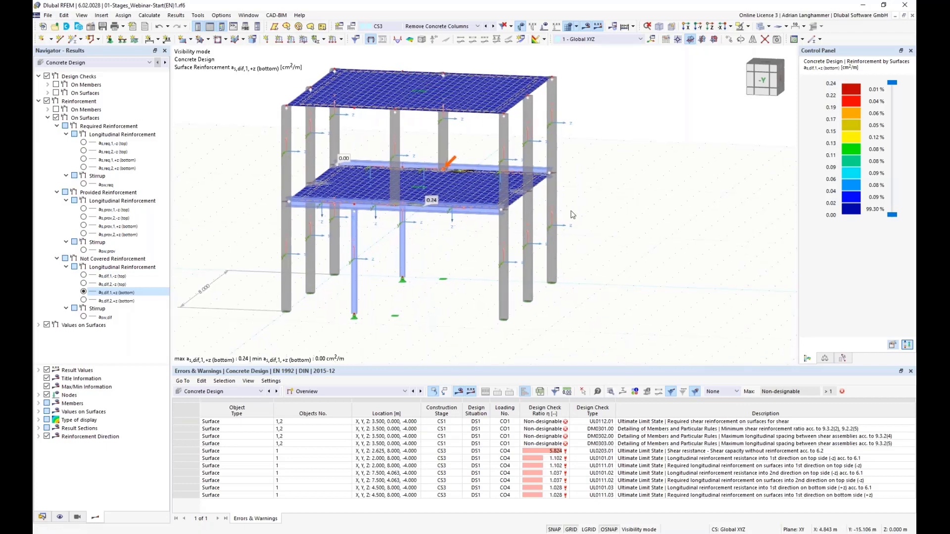
middle_drag(446, 245, 448, 243)
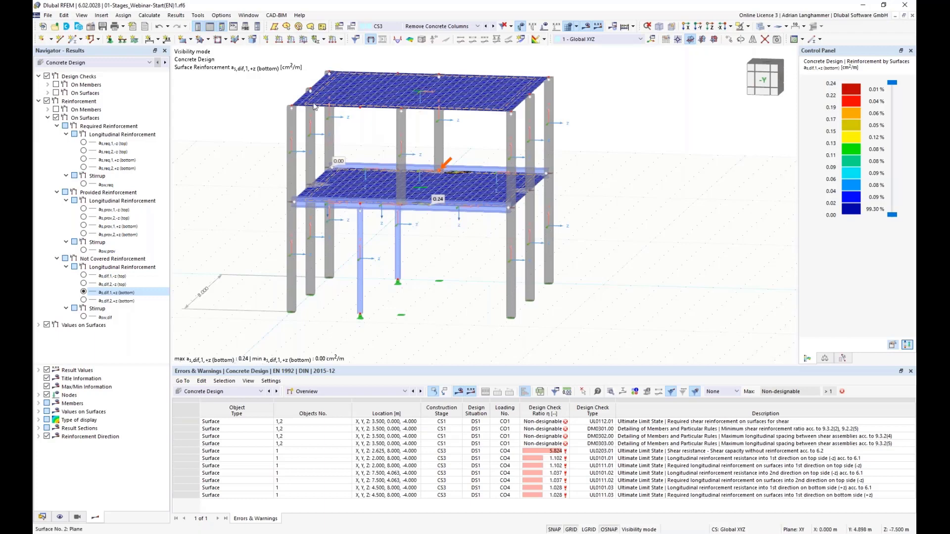
middle_drag(368, 136, 361, 144)
scroll(364, 149, up, 2)
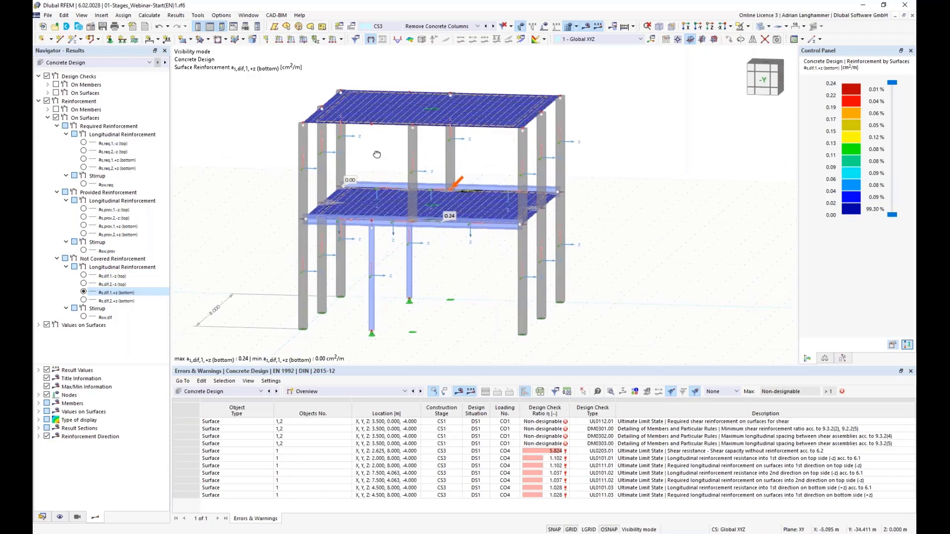
scroll(377, 157, down, 1)
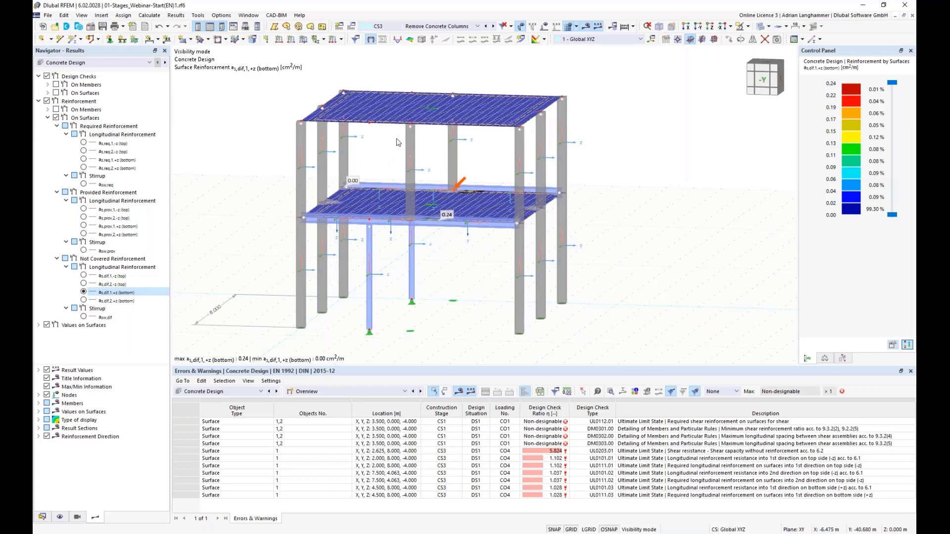
scroll(391, 163, down, 3)
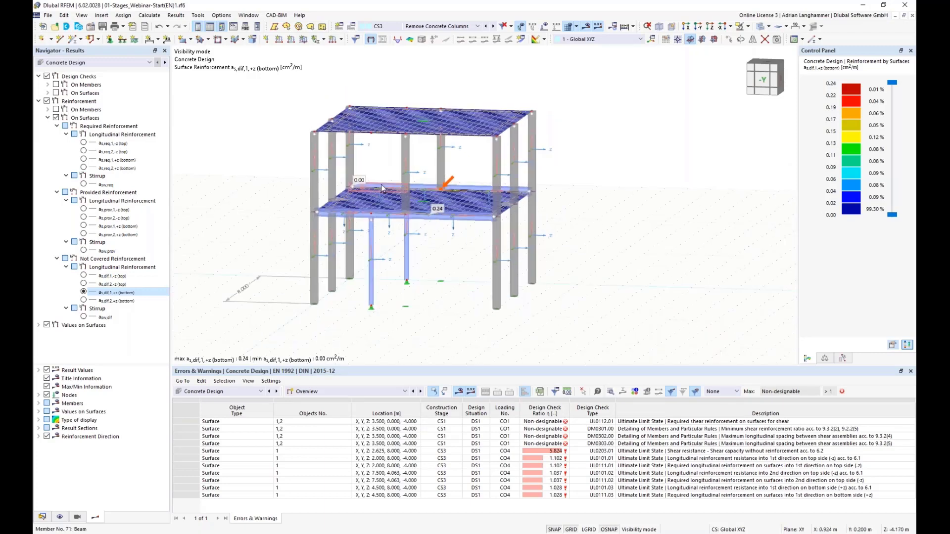
middle_drag(397, 205, 405, 248)
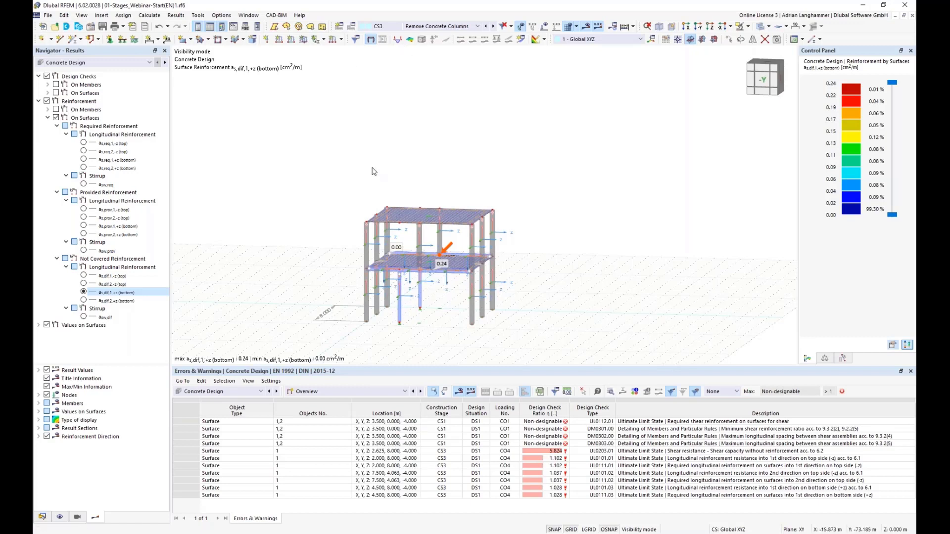
middle_drag(386, 138, 404, 160)
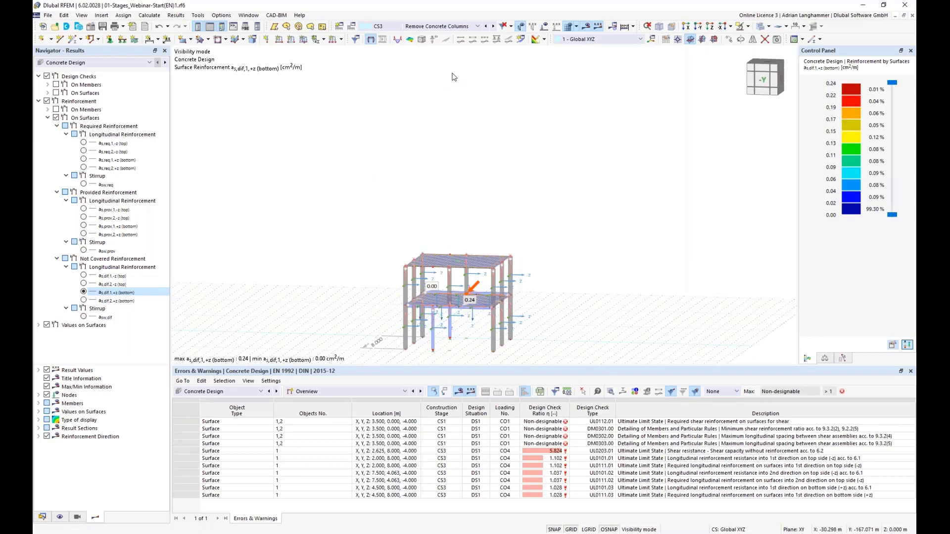
ctrl+middle_drag(452, 89, 448, 94)
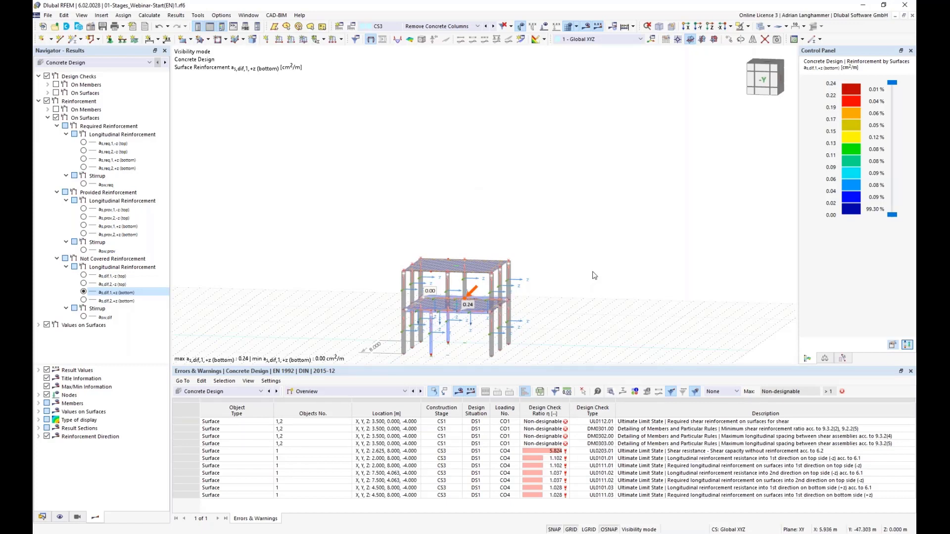
ctrl+middle_drag(596, 276, 291, 235)
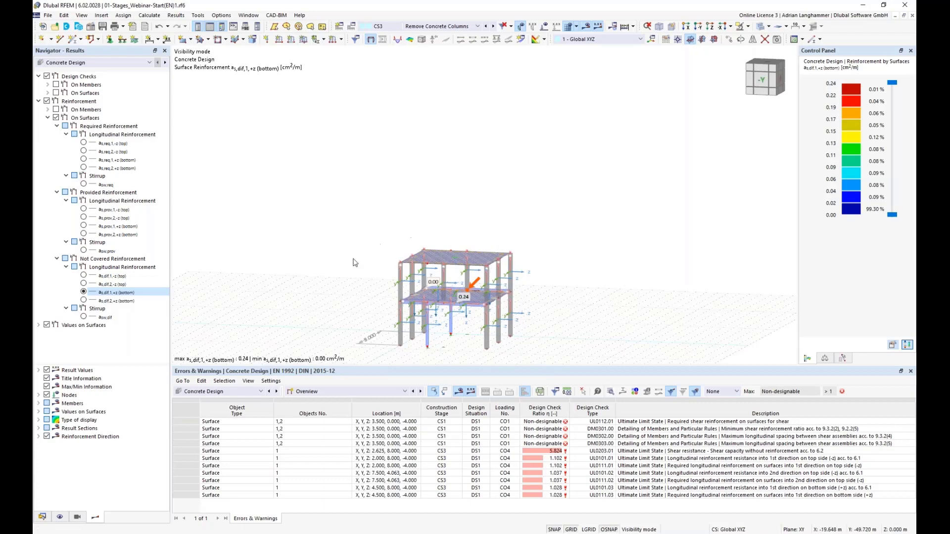
ctrl+middle_drag(355, 263, 341, 268)
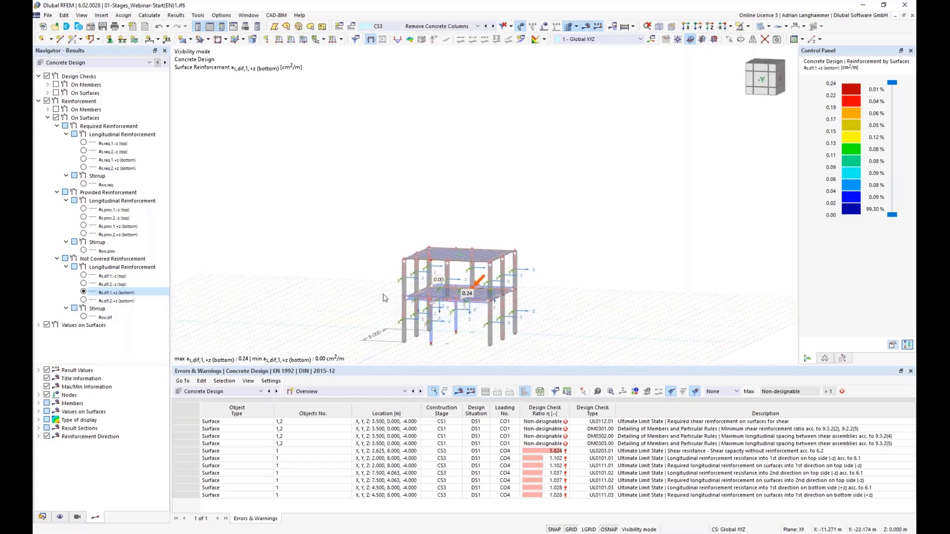
ctrl+middle_drag(372, 297, 360, 296)
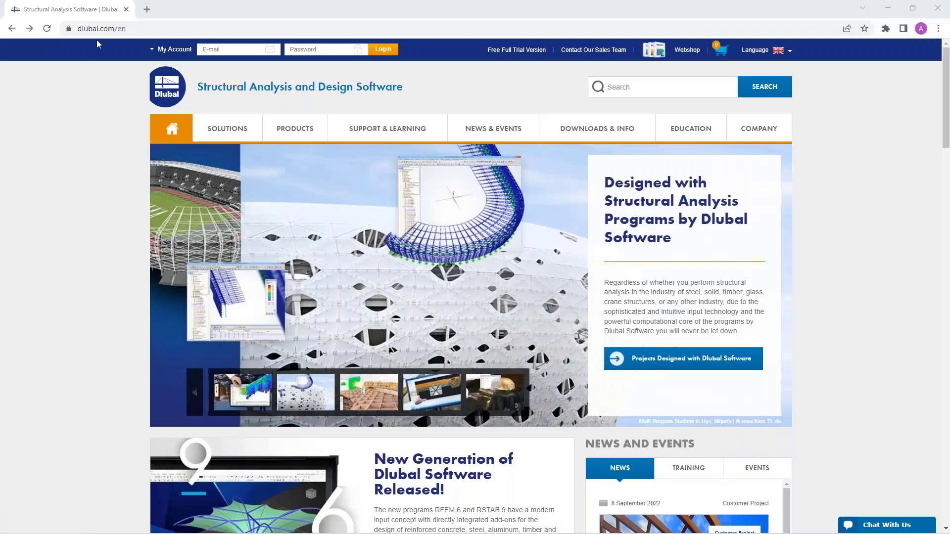
Step: Switch to the browser with the Dlubal website and open its webinars page down to the search filters
mouse_move(475, 131)
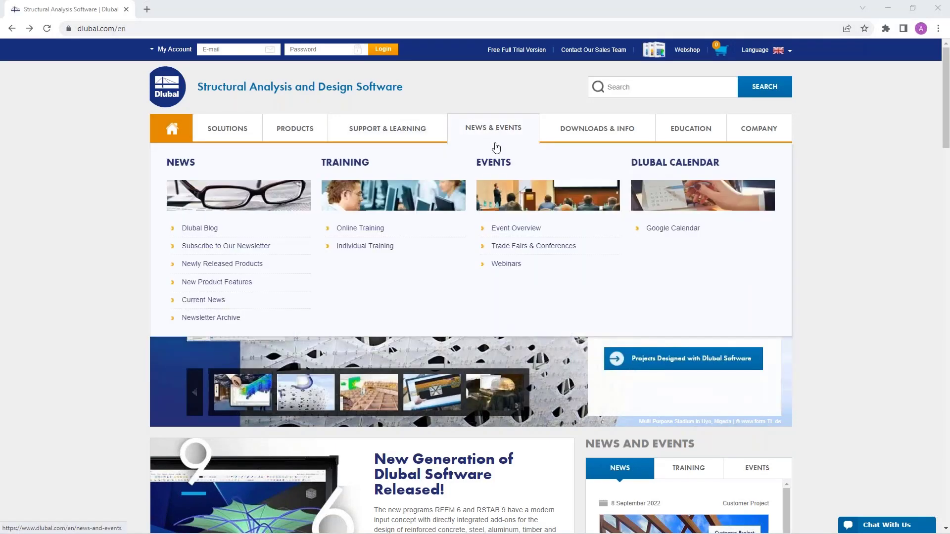
click(508, 270)
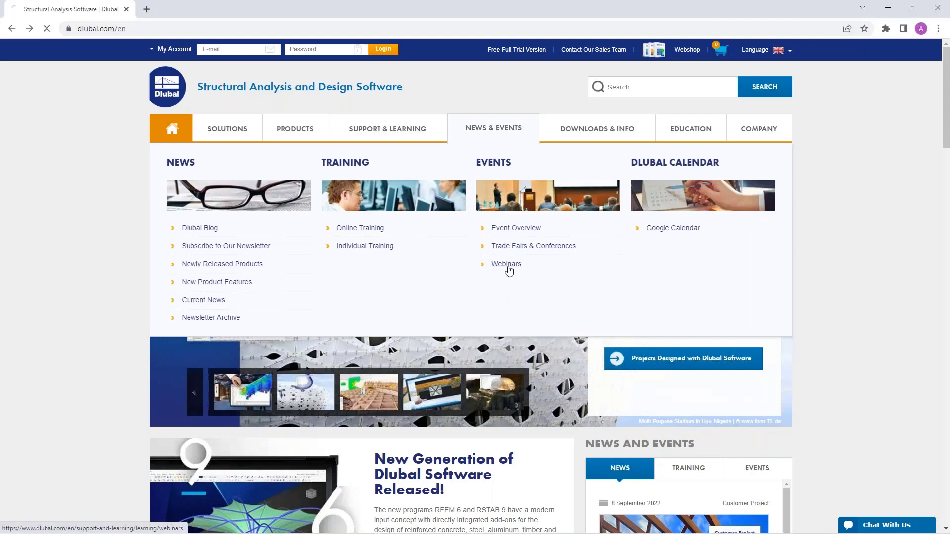
scroll(514, 290, down, 1)
scroll(514, 290, down, 7)
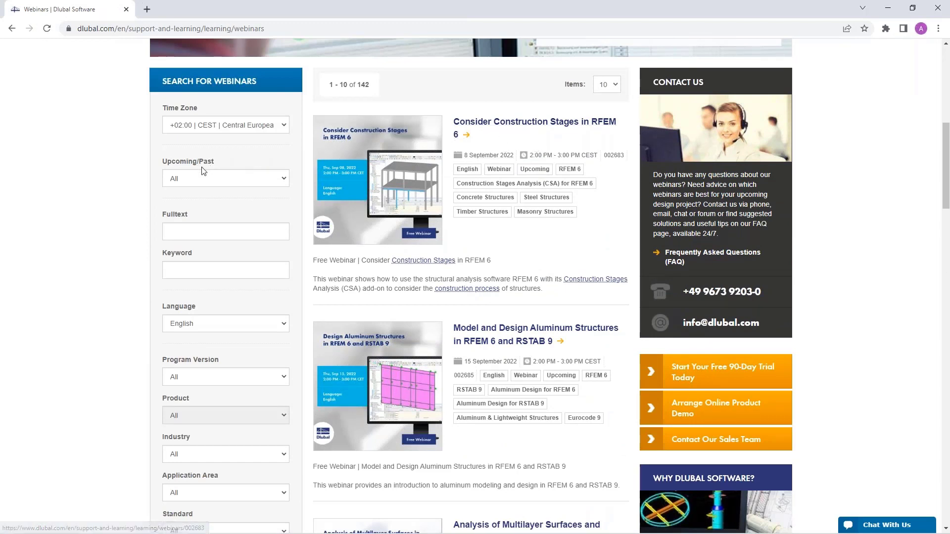
Step: Search the webinars' full text for "stages"
click(198, 228)
text(stages)
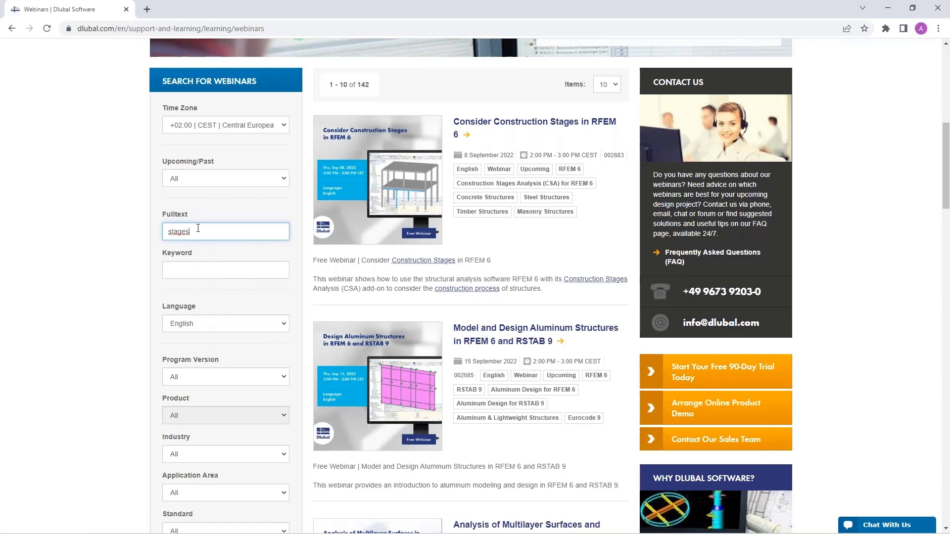
key(Return)
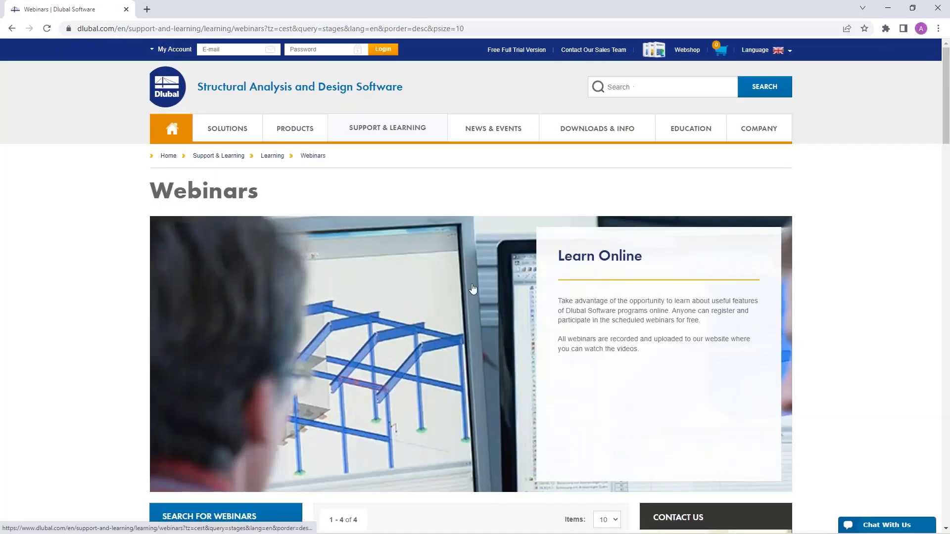
Step: Open the 8 September 2022 webinar "Consider Construction Stages in RFEM 6" from the search results
scroll(488, 253, down, 8)
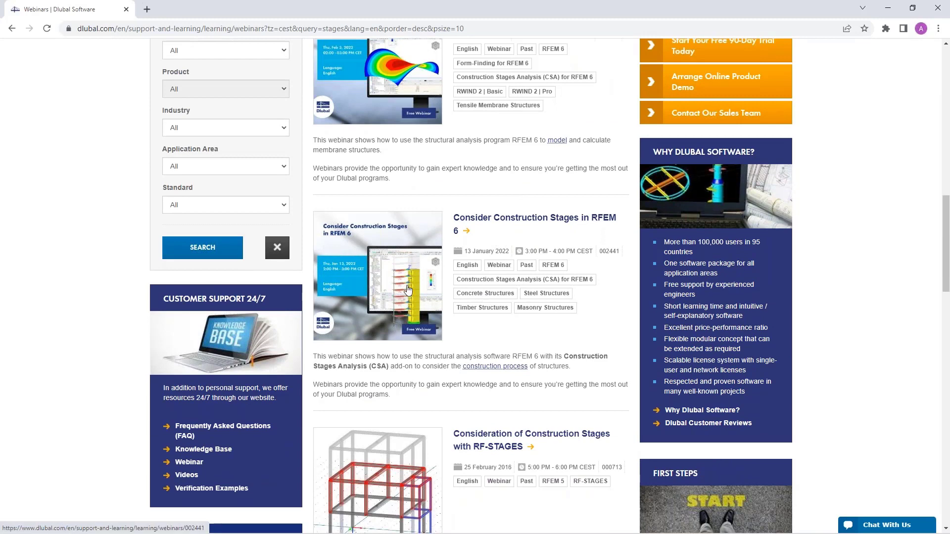
scroll(411, 318, up, 10)
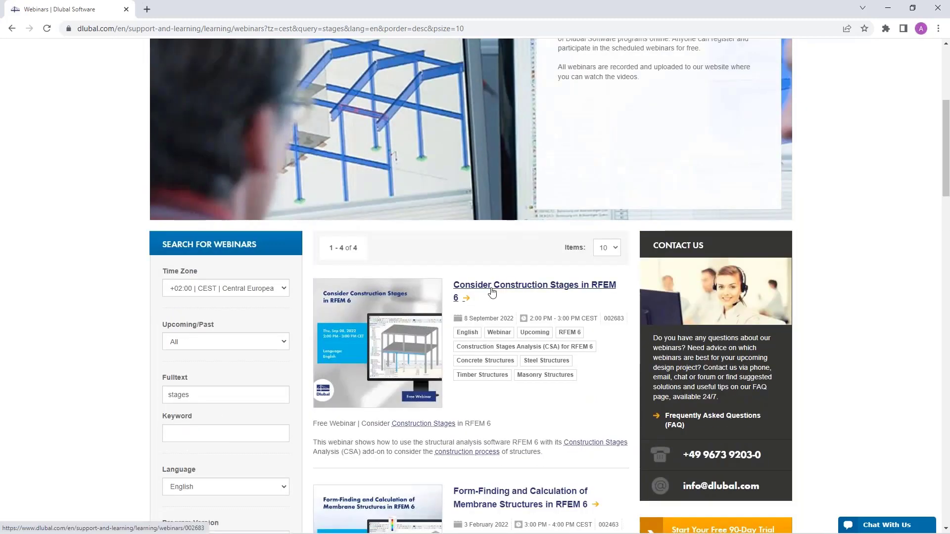
click(496, 289)
Step: Look through the webinar page for the presentation slides, the webinar video and the Reinforced Concrete Building model to download
scroll(498, 336, down, 5)
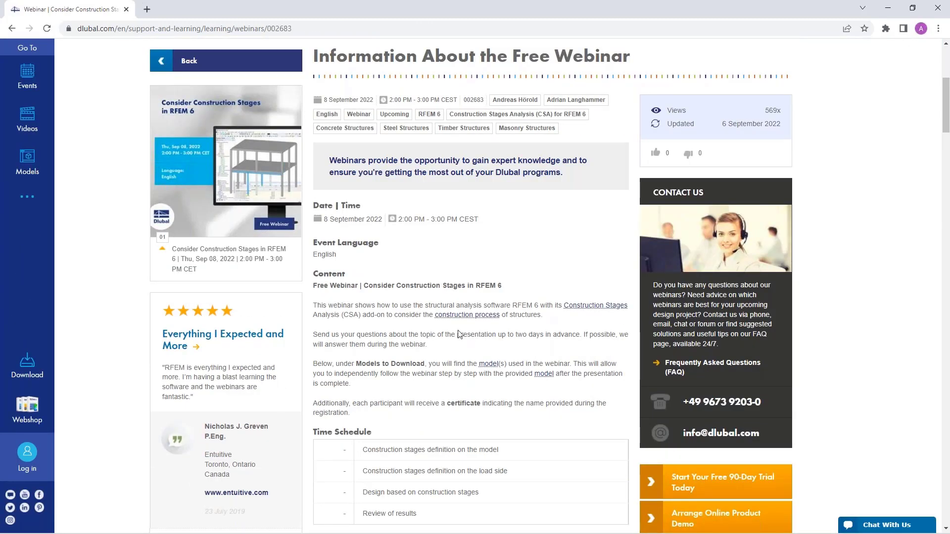
scroll(381, 351, down, 13)
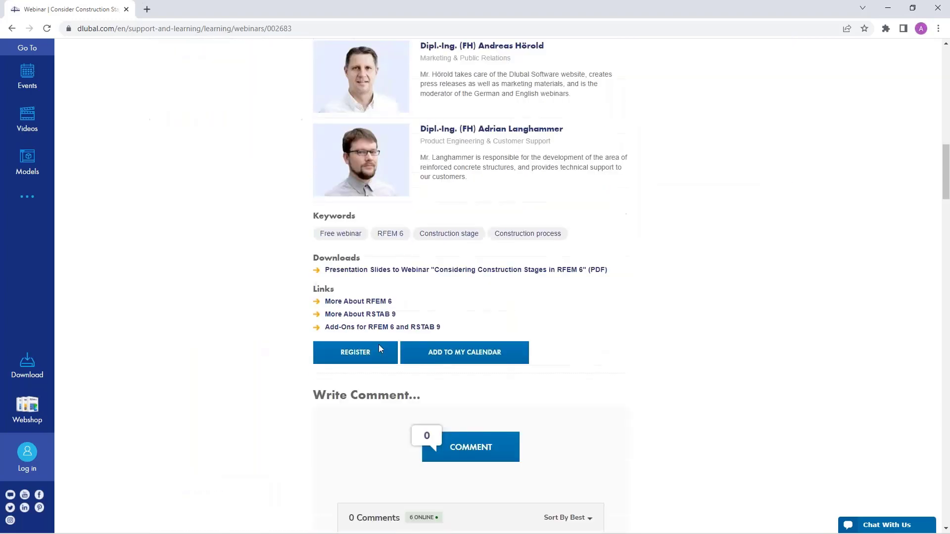
scroll(502, 335, down, 9)
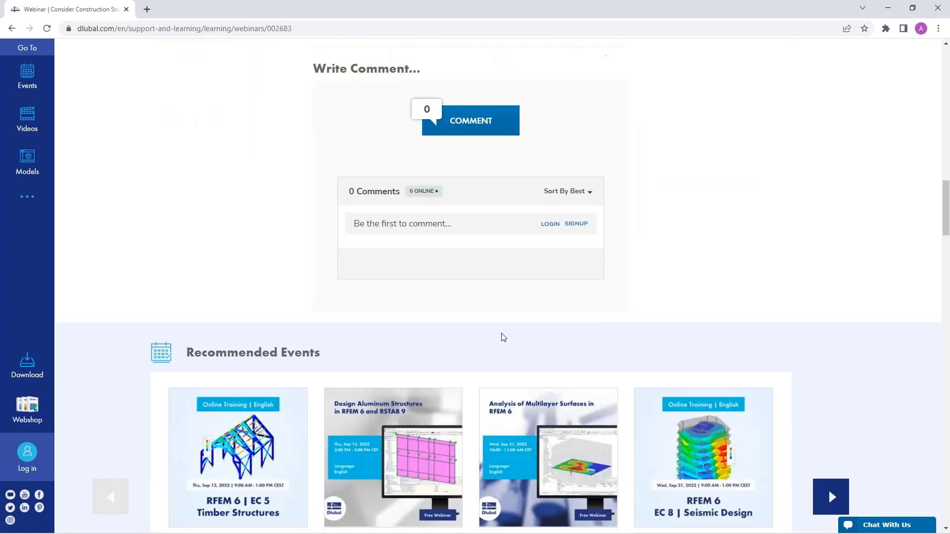
scroll(391, 328, down, 12)
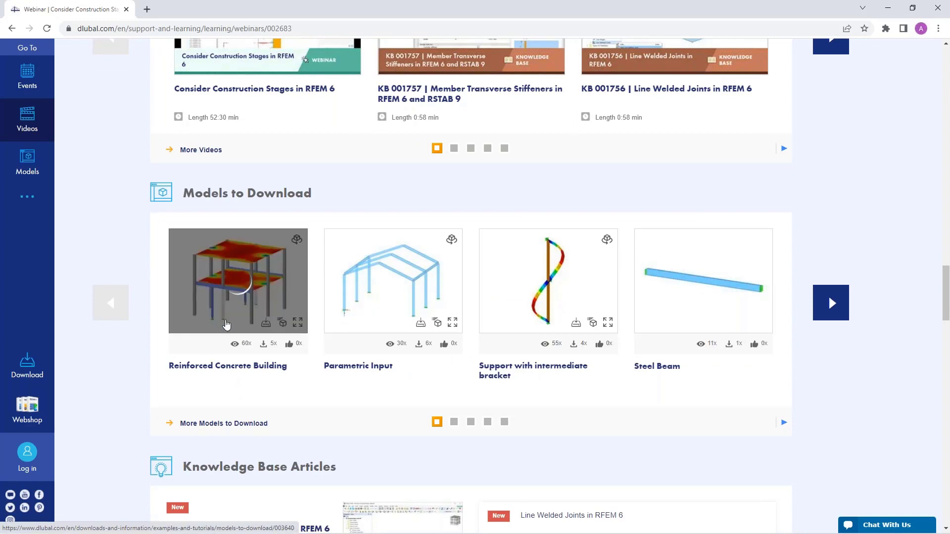
click(221, 295)
scroll(470, 286, up, 10)
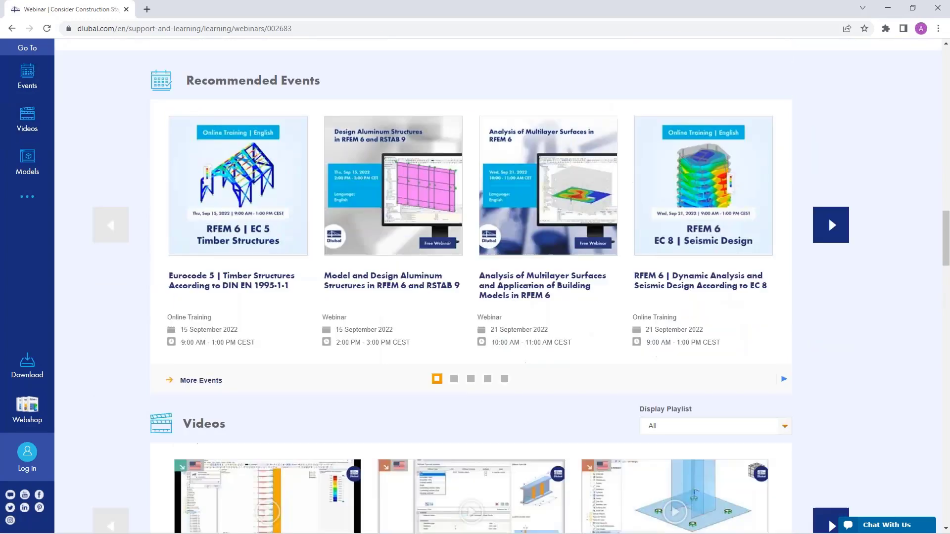
scroll(828, 216, up, 8)
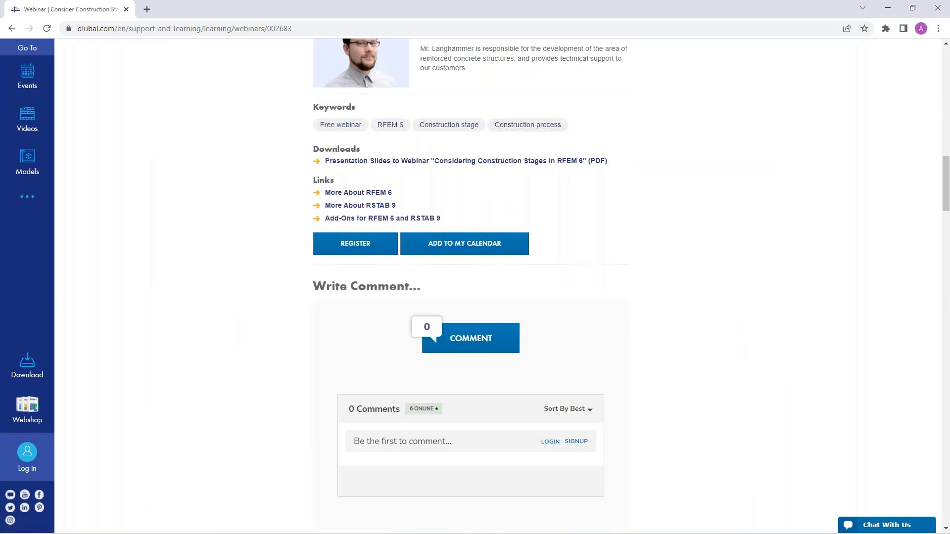
scroll(470, 287, up, 8)
scroll(381, 389, up, 9)
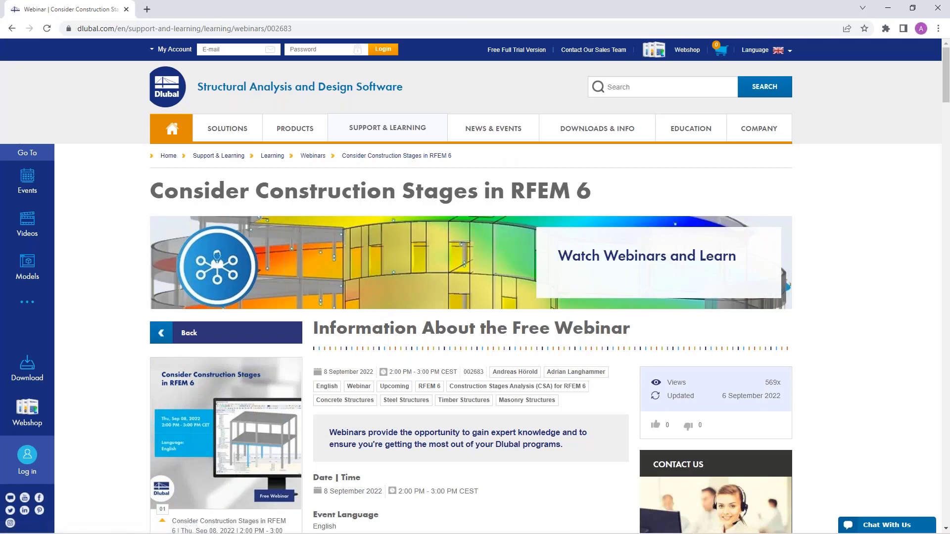
Step: Open the Free Full Trial Version page and look over the RFEM 6, RSTAB 9, RSECTION 1 and RWIND 2 downloads
click(515, 51)
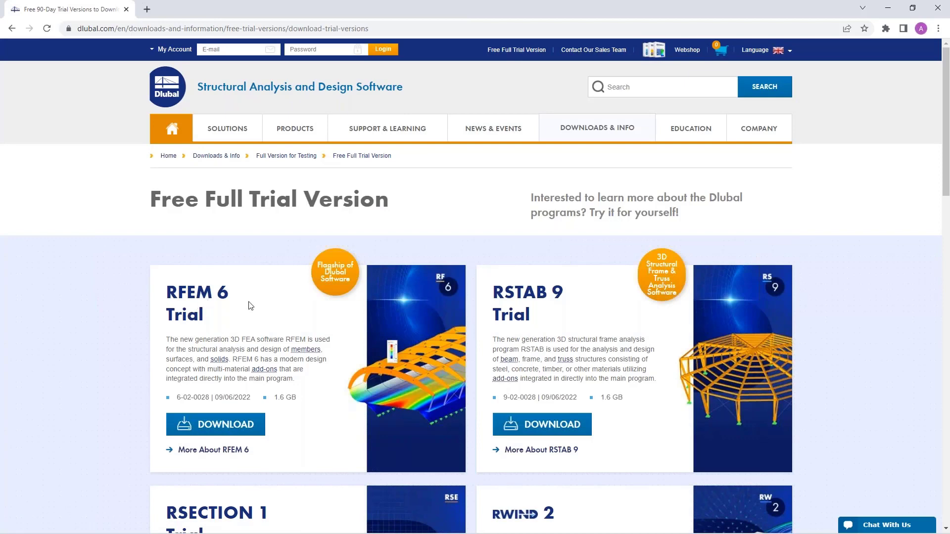
scroll(249, 305, down, 1)
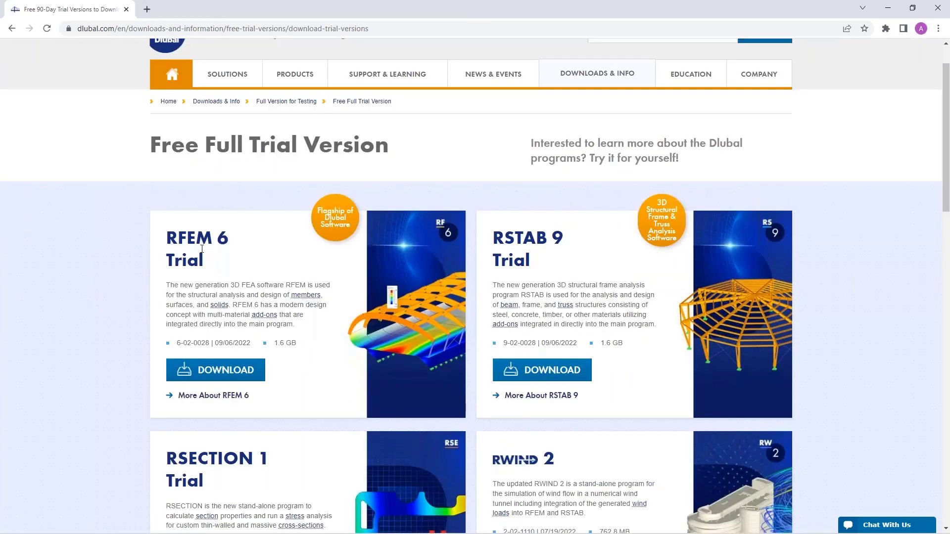
scroll(219, 252, down, 3)
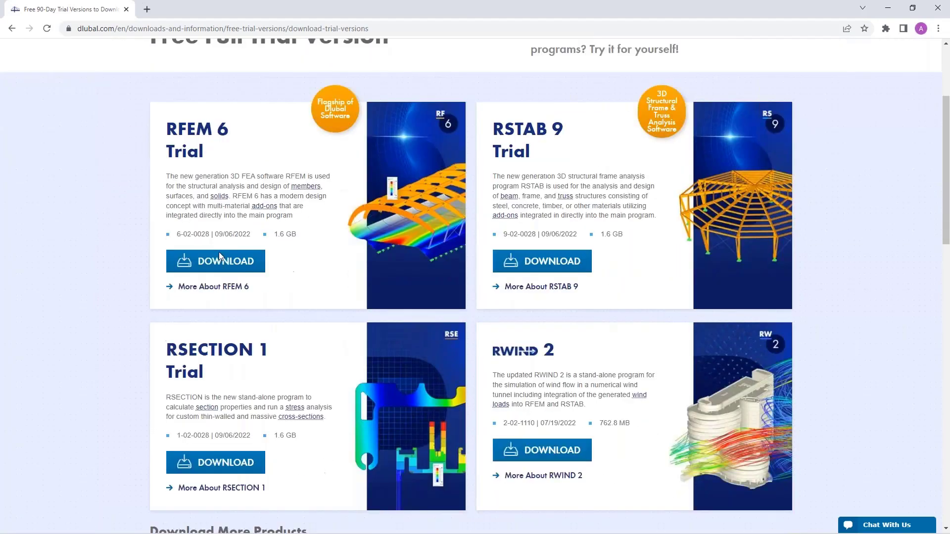
scroll(219, 252, up, 2)
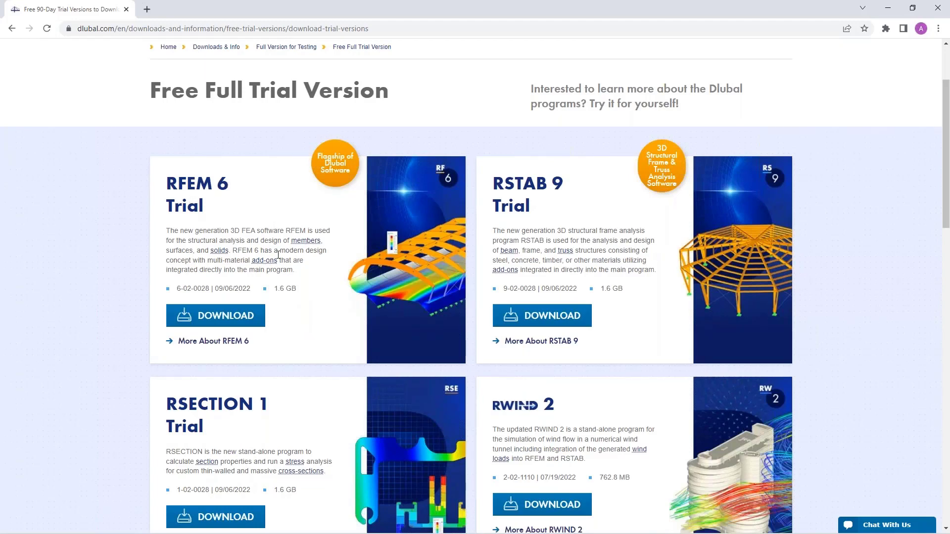
scroll(278, 254, up, 1)
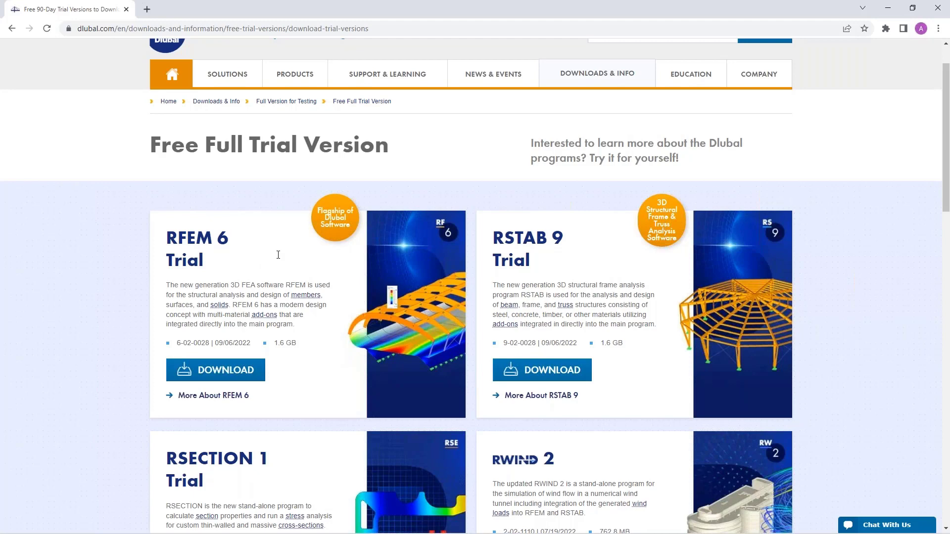
scroll(276, 259, up, 1)
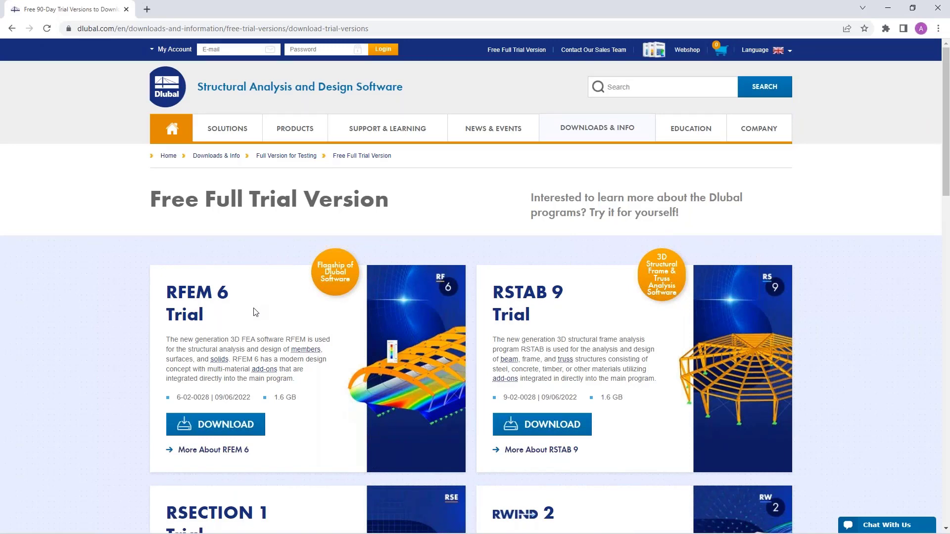
scroll(255, 312, down, 3)
scroll(256, 311, up, 3)
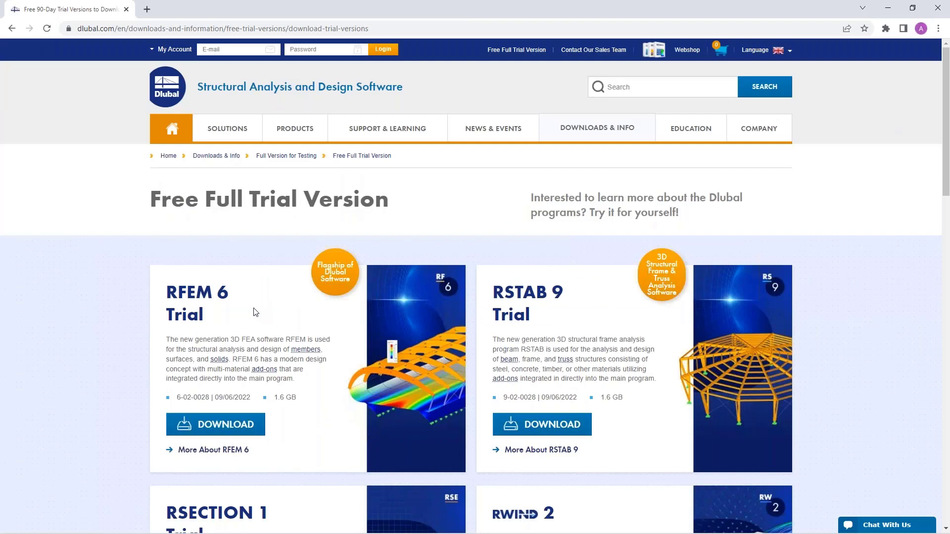